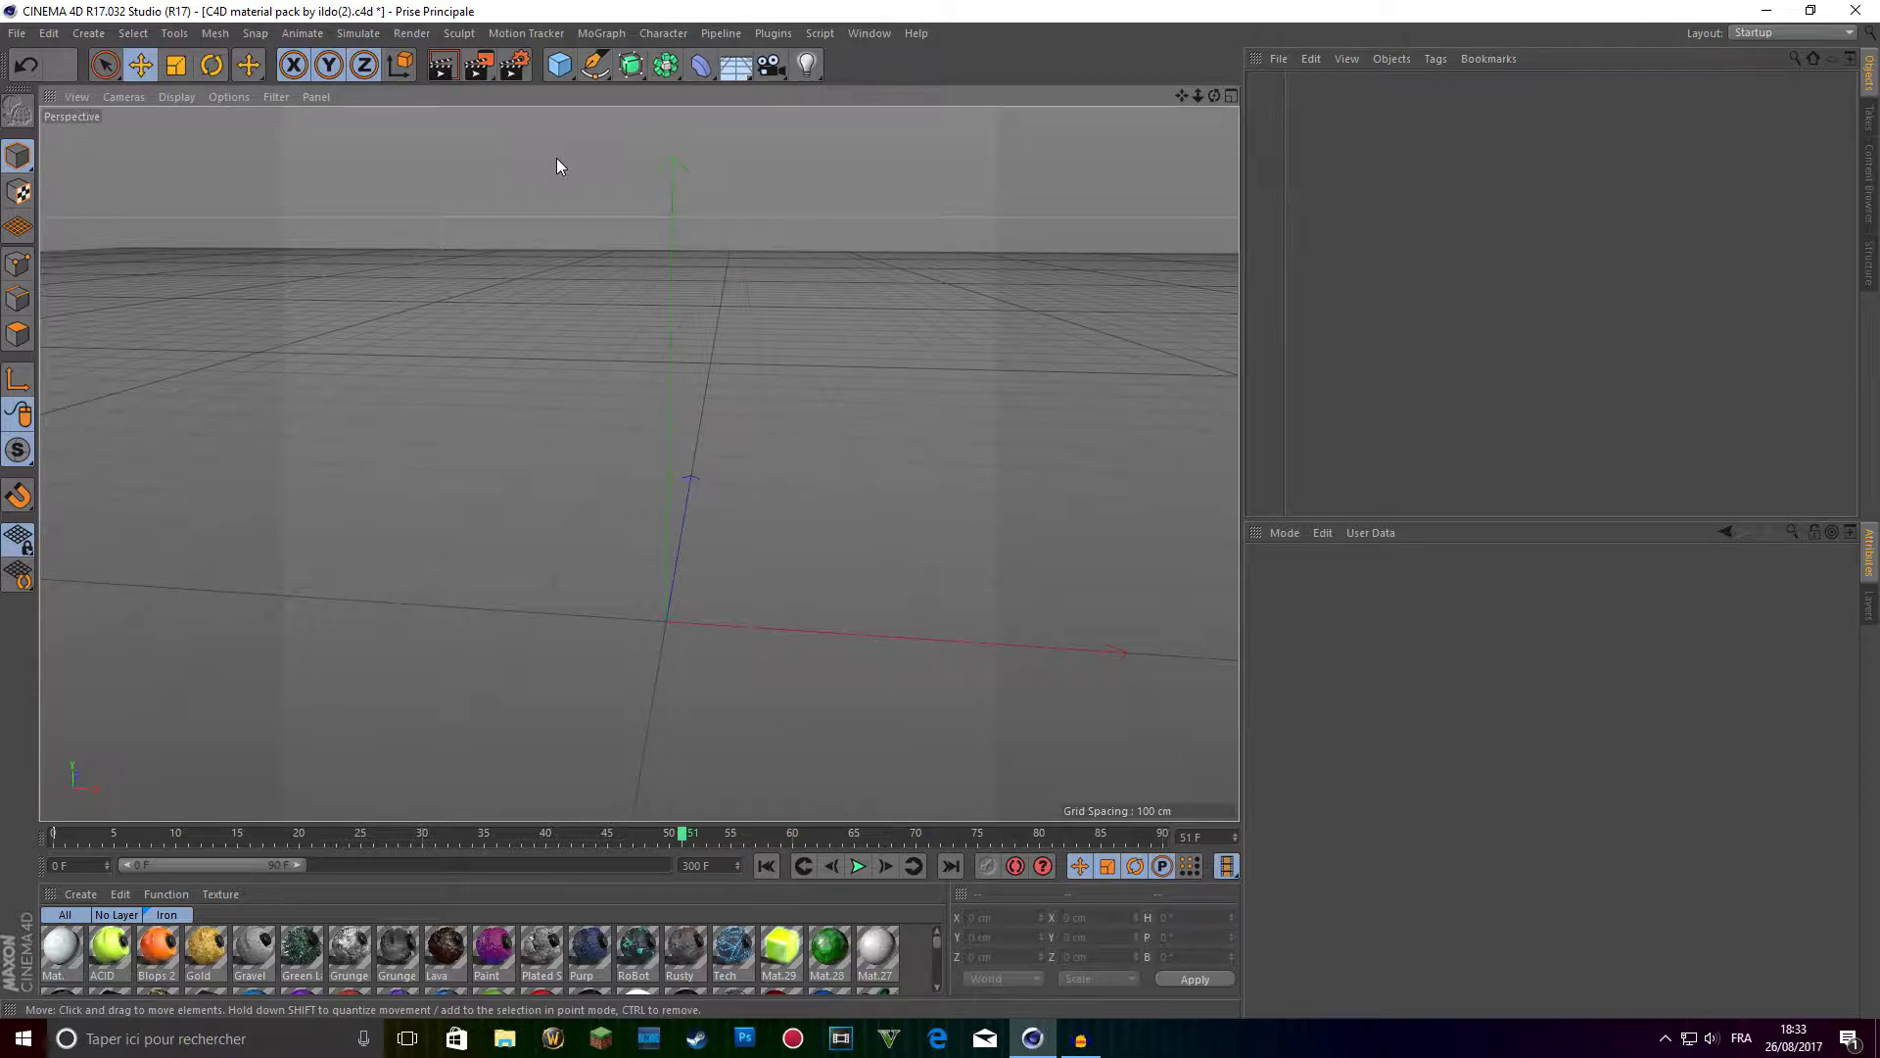
{"action": "left_click_drag", "start_coordinate": [1215, 96], "coordinate": [639, 463]}
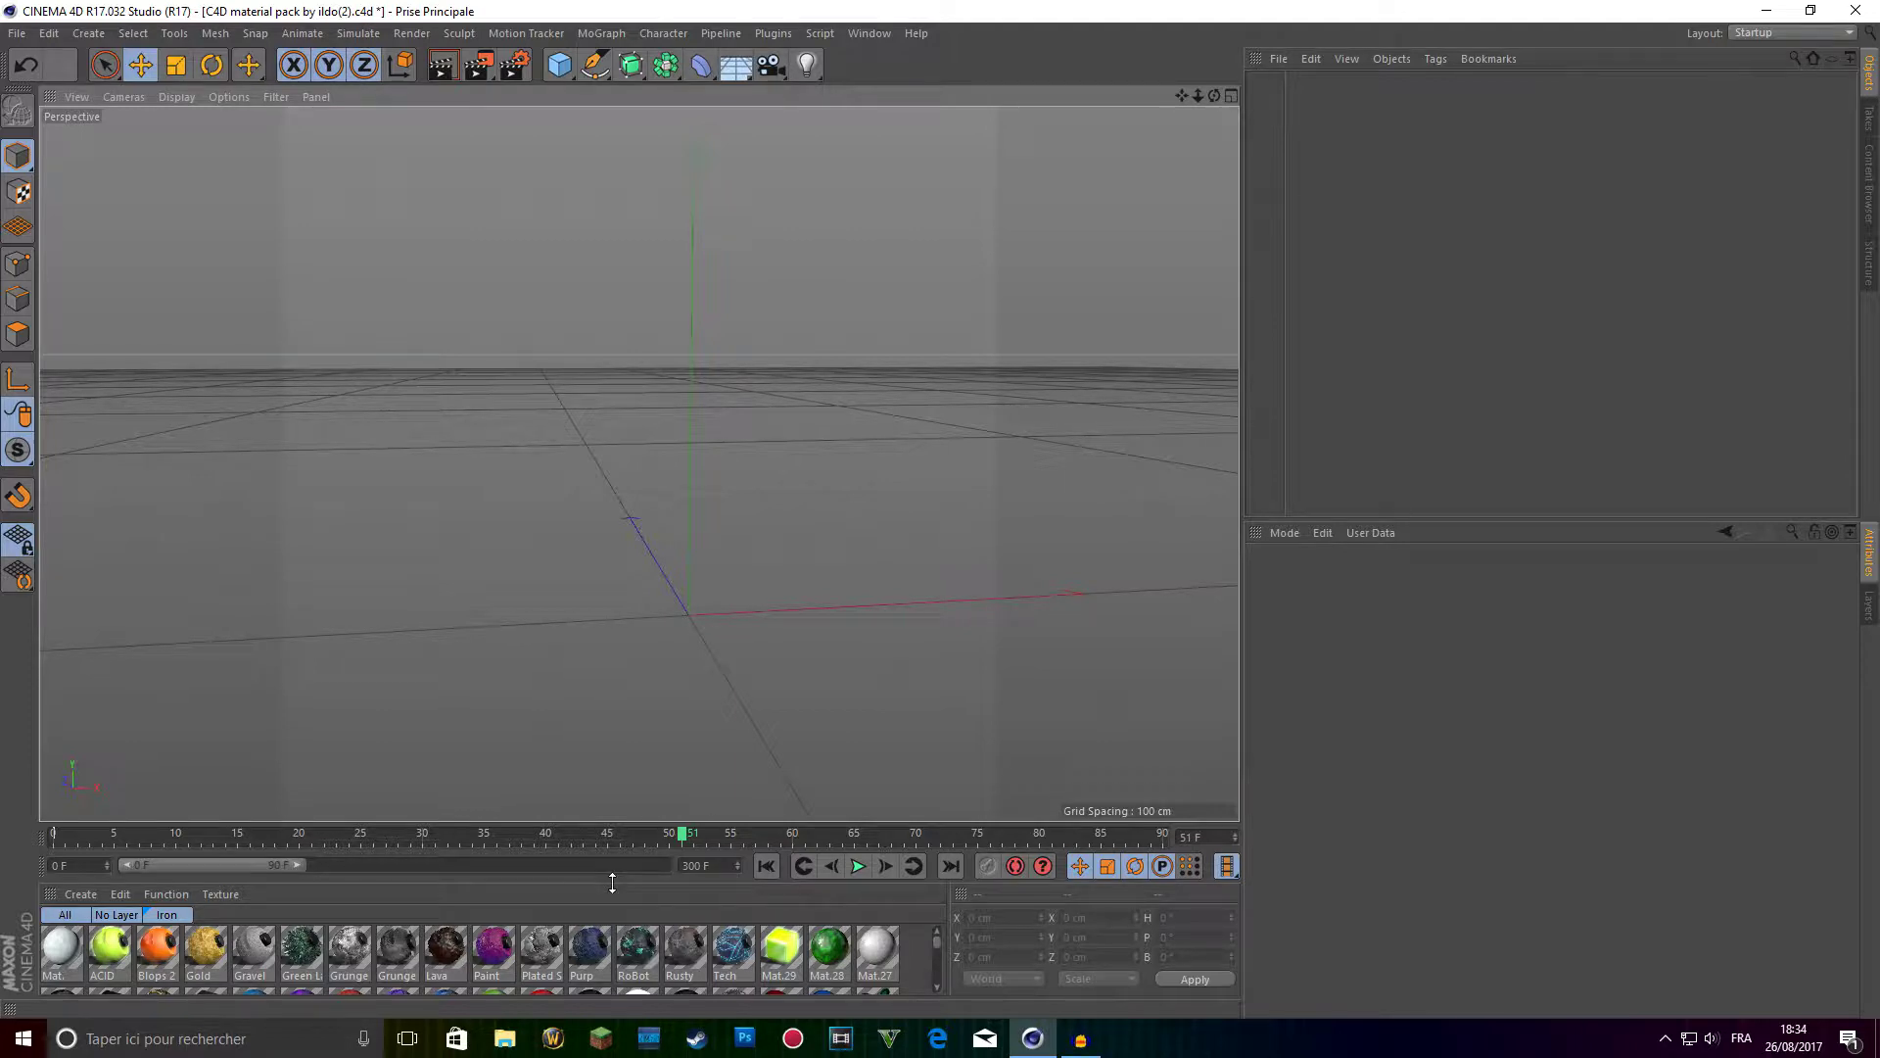
{"action": "left_click_drag", "start_coordinate": [447, 843], "coordinate": [442, 894]}
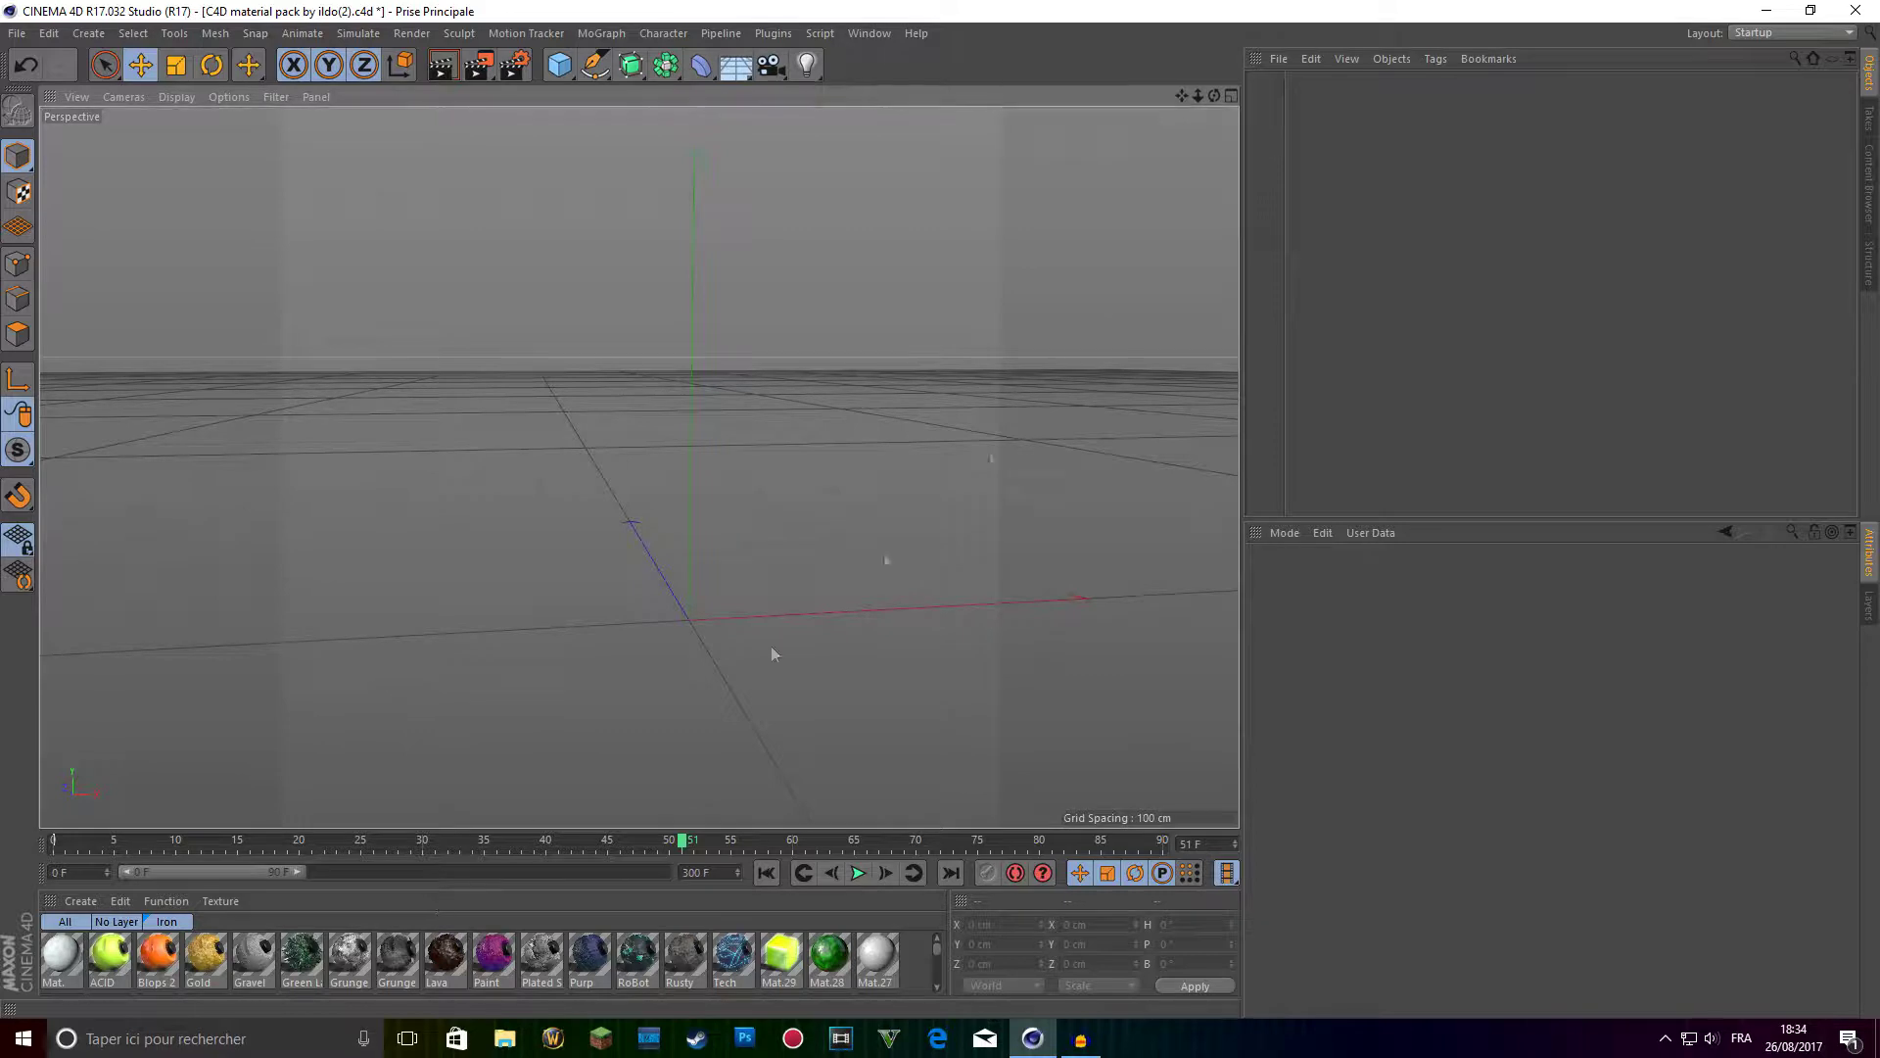
{"action": "left_click_drag", "start_coordinate": [1214, 96], "coordinate": [1205, 93]}
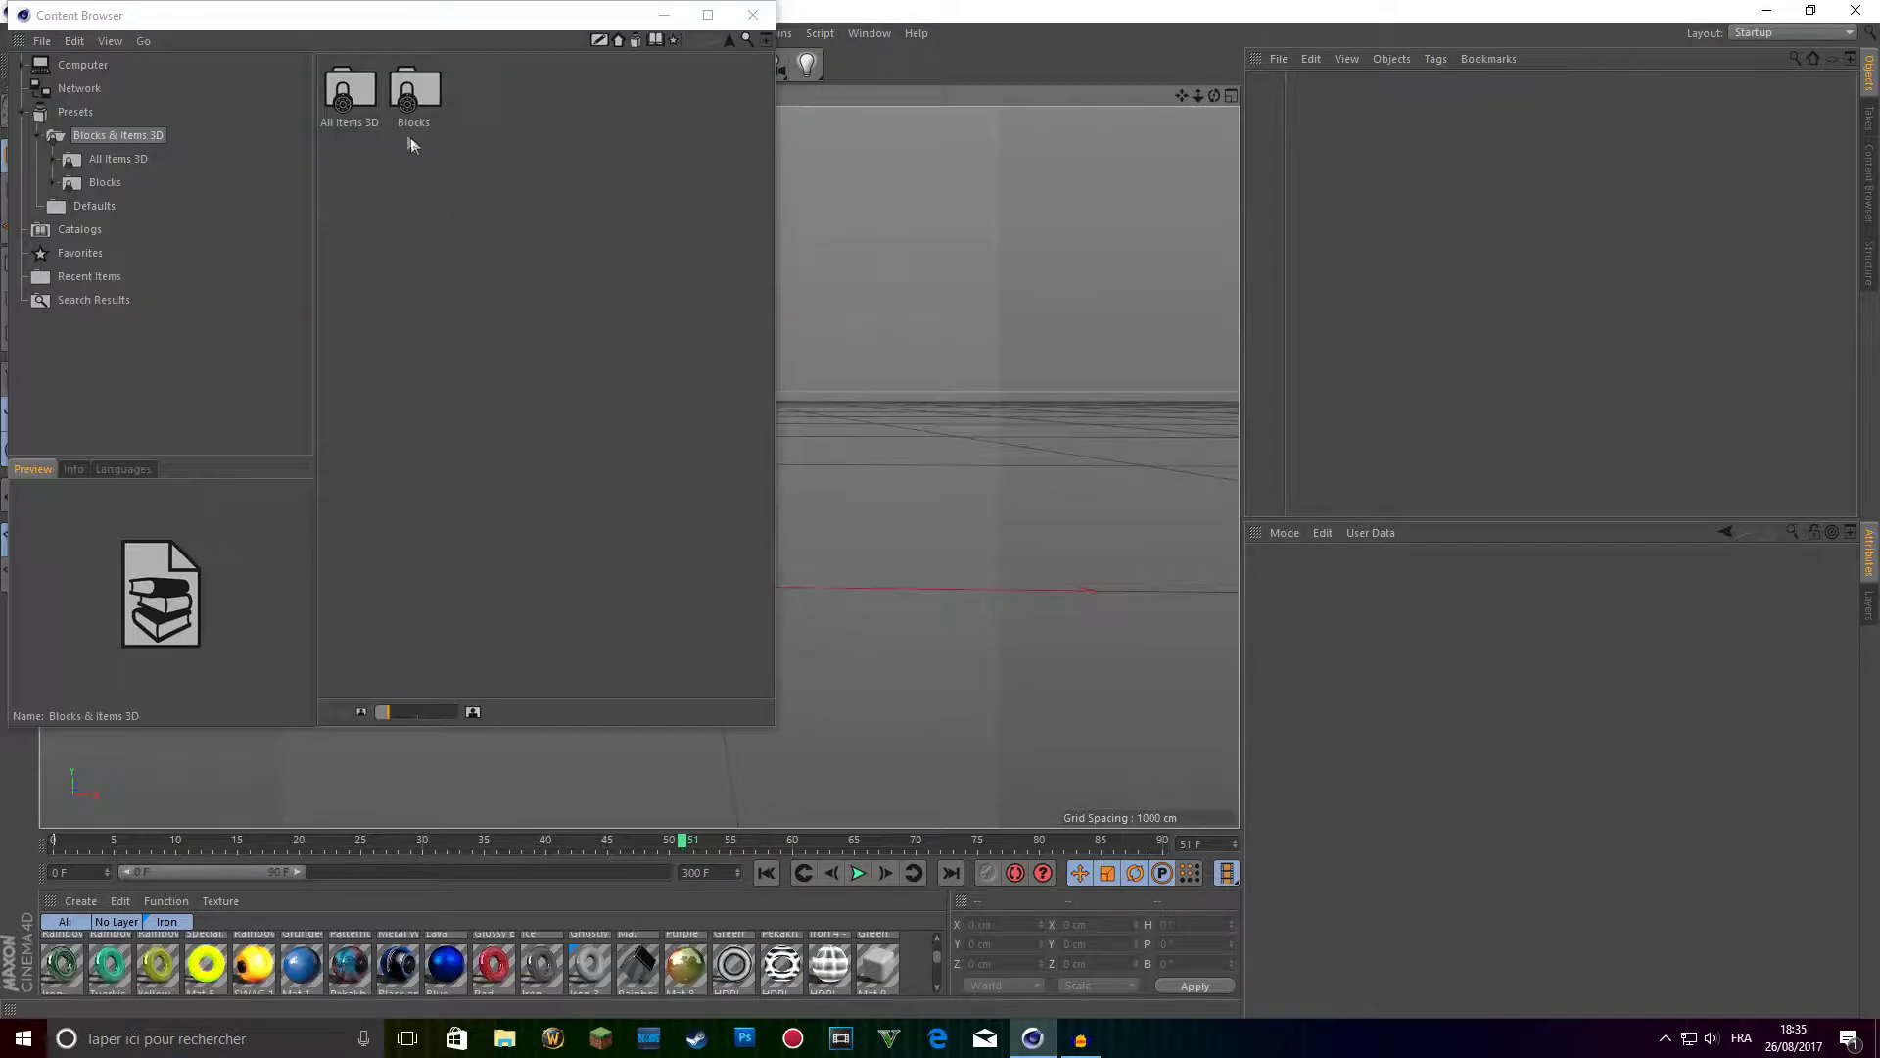
Browse the Blocks & Items 3D presets and load the Snow Bloc from the Blocks folder into the scene.
{"action": "double_click", "coordinate": [357, 100]}
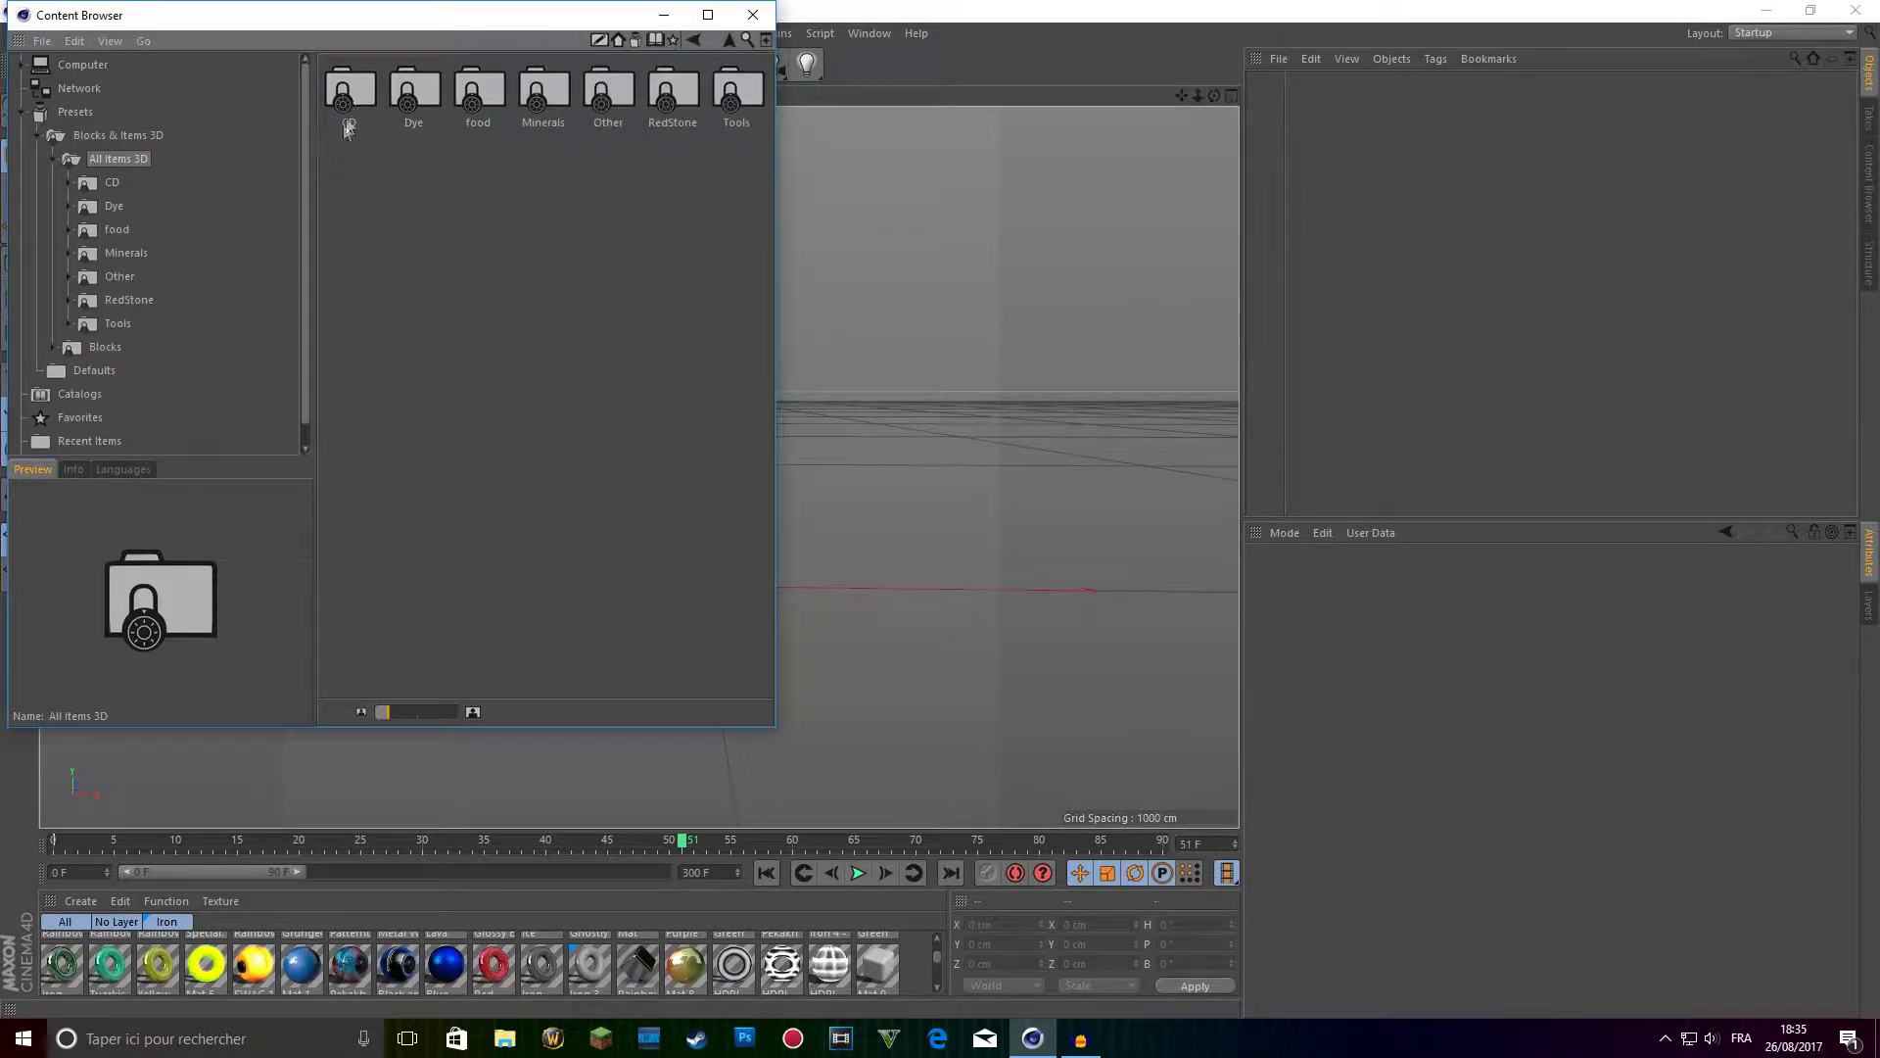
{"action": "left_click", "coordinate": [109, 186]}
{"action": "left_click", "coordinate": [116, 209]}
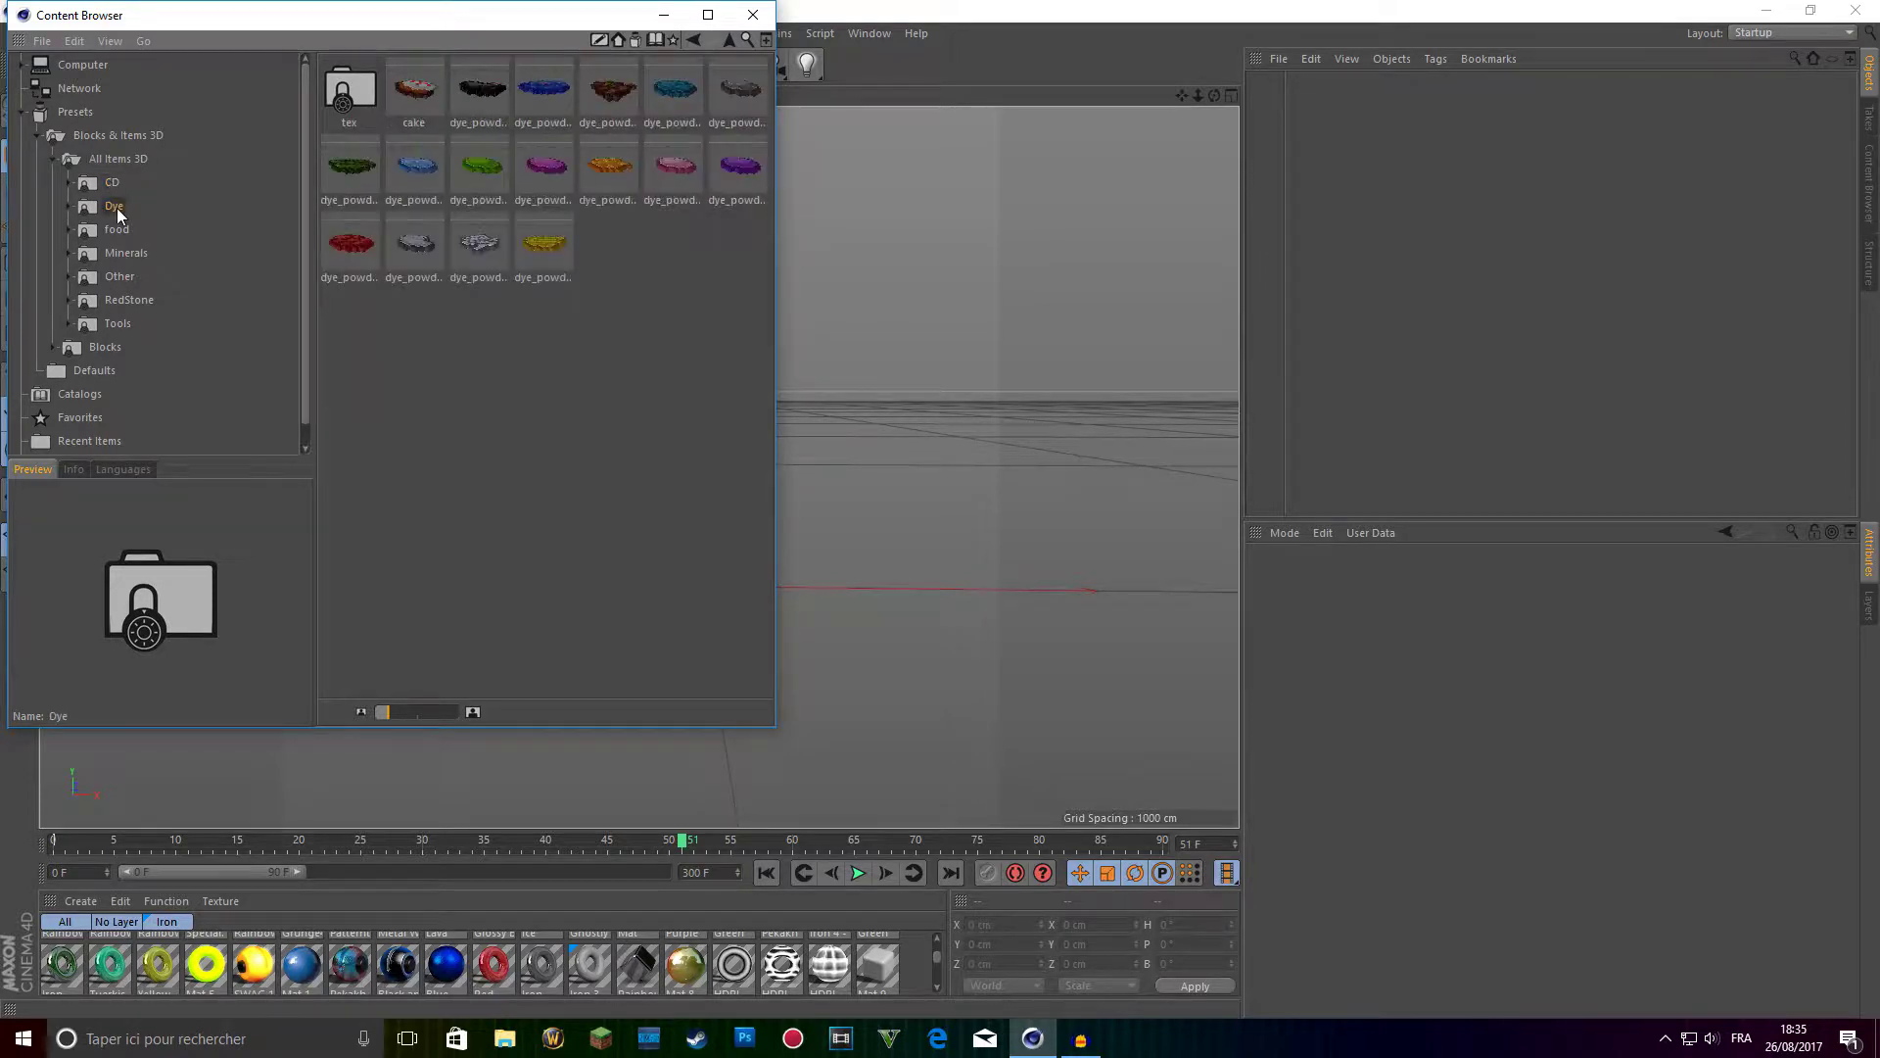
{"action": "left_click", "coordinate": [110, 235]}
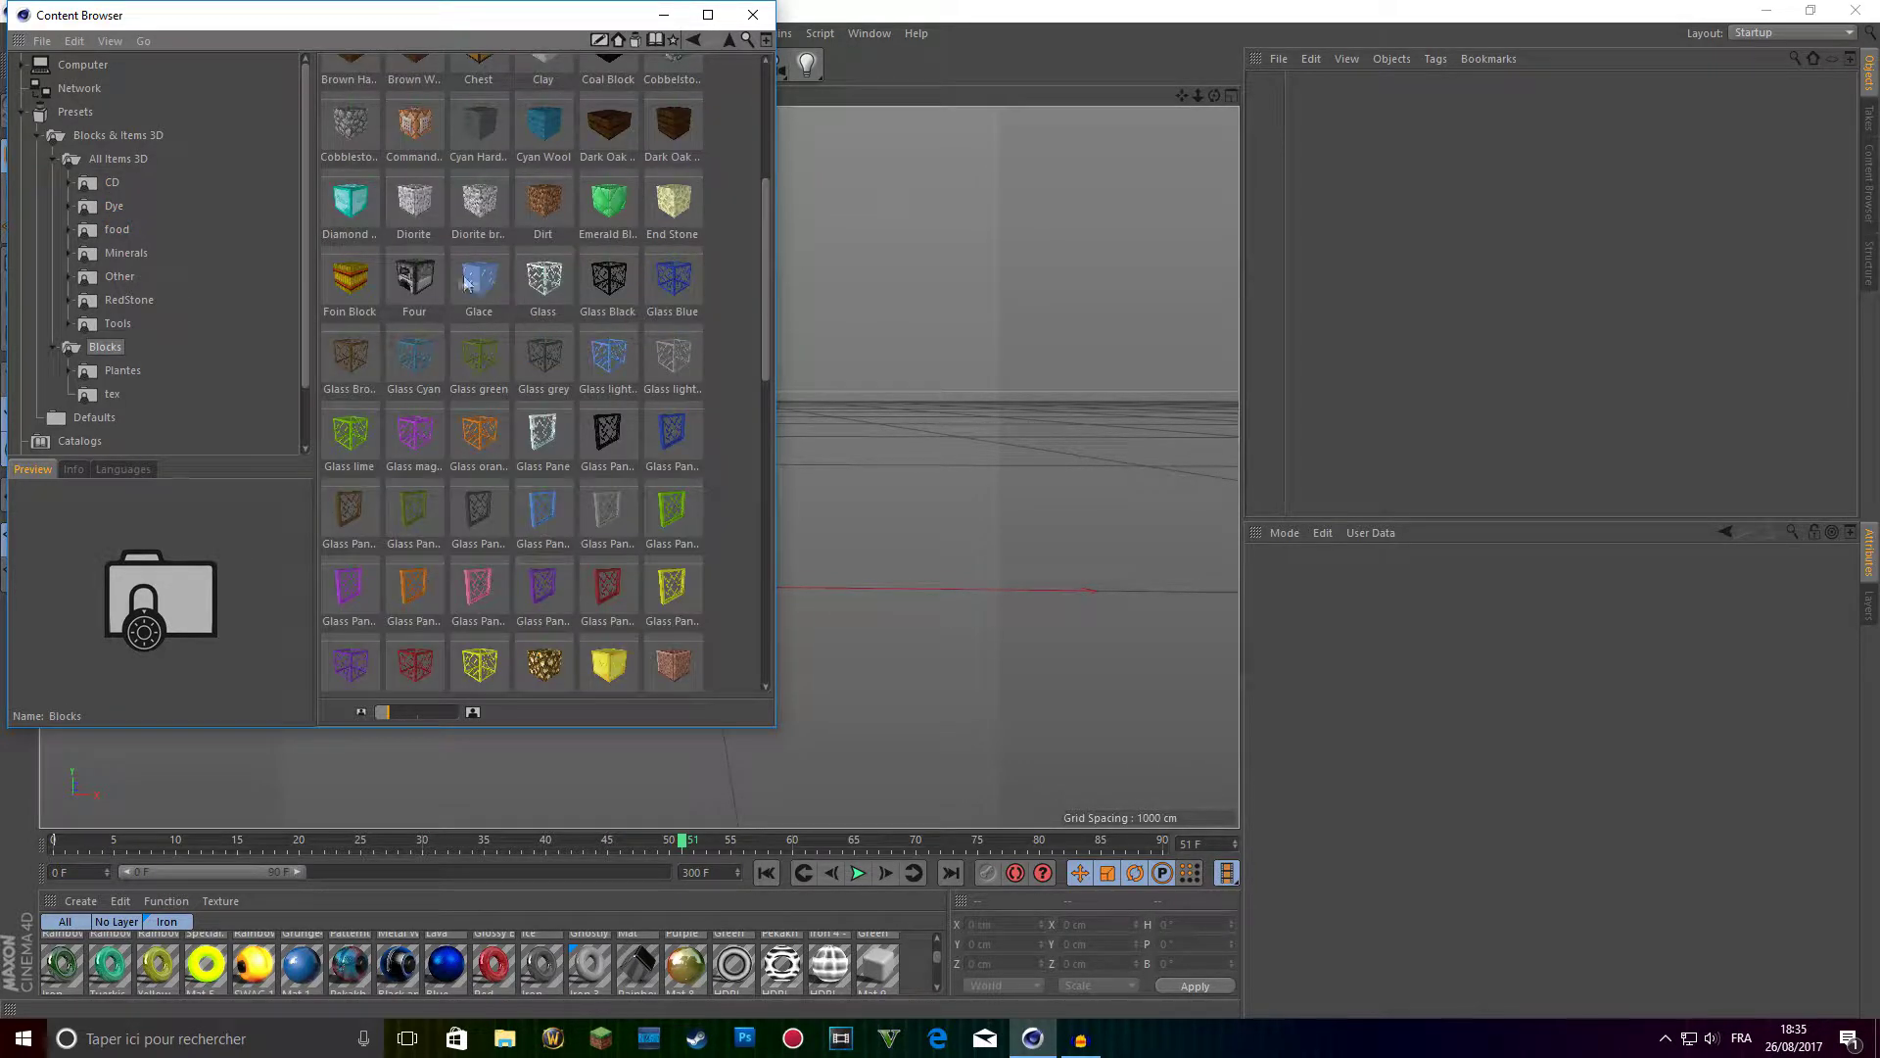
{"action": "scroll", "coordinate": [475, 277], "scroll_direction": "down", "scroll_amount": 6}
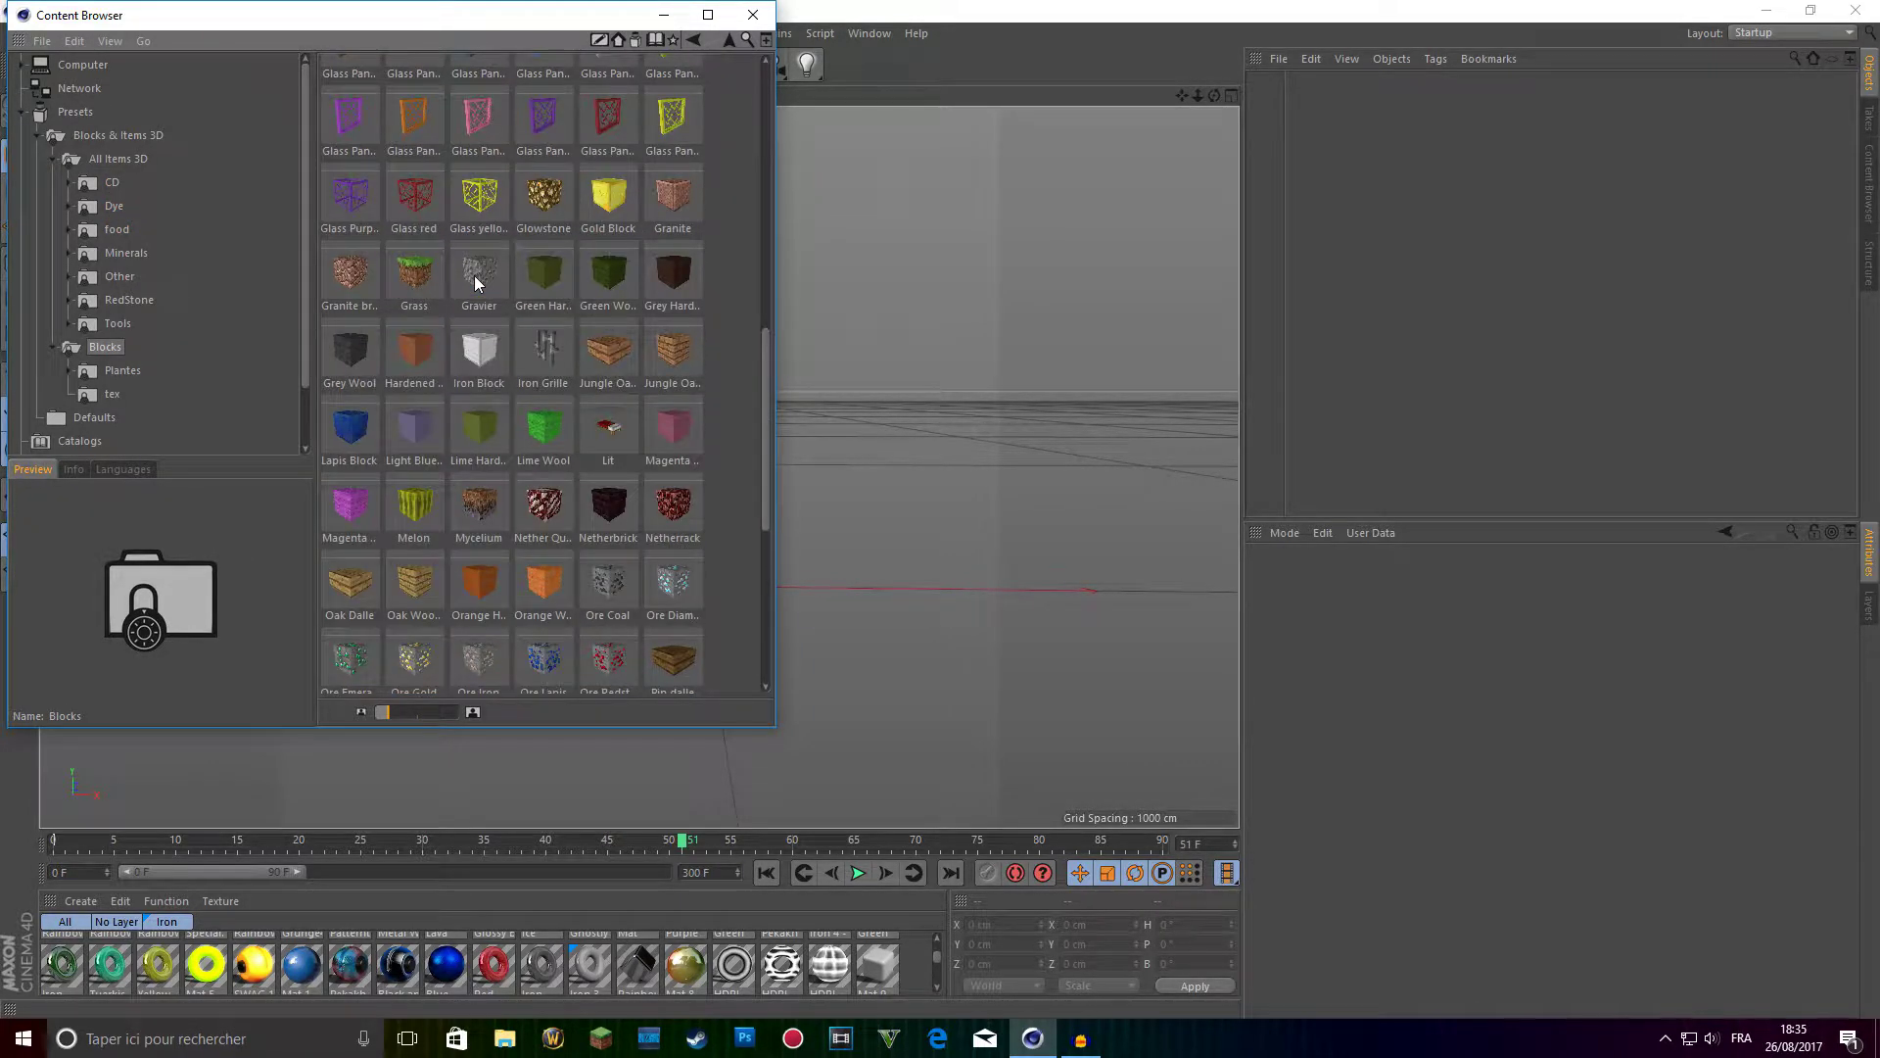
{"action": "scroll", "coordinate": [483, 290], "scroll_direction": "down", "scroll_amount": 6}
{"action": "double_click", "coordinate": [354, 497]}
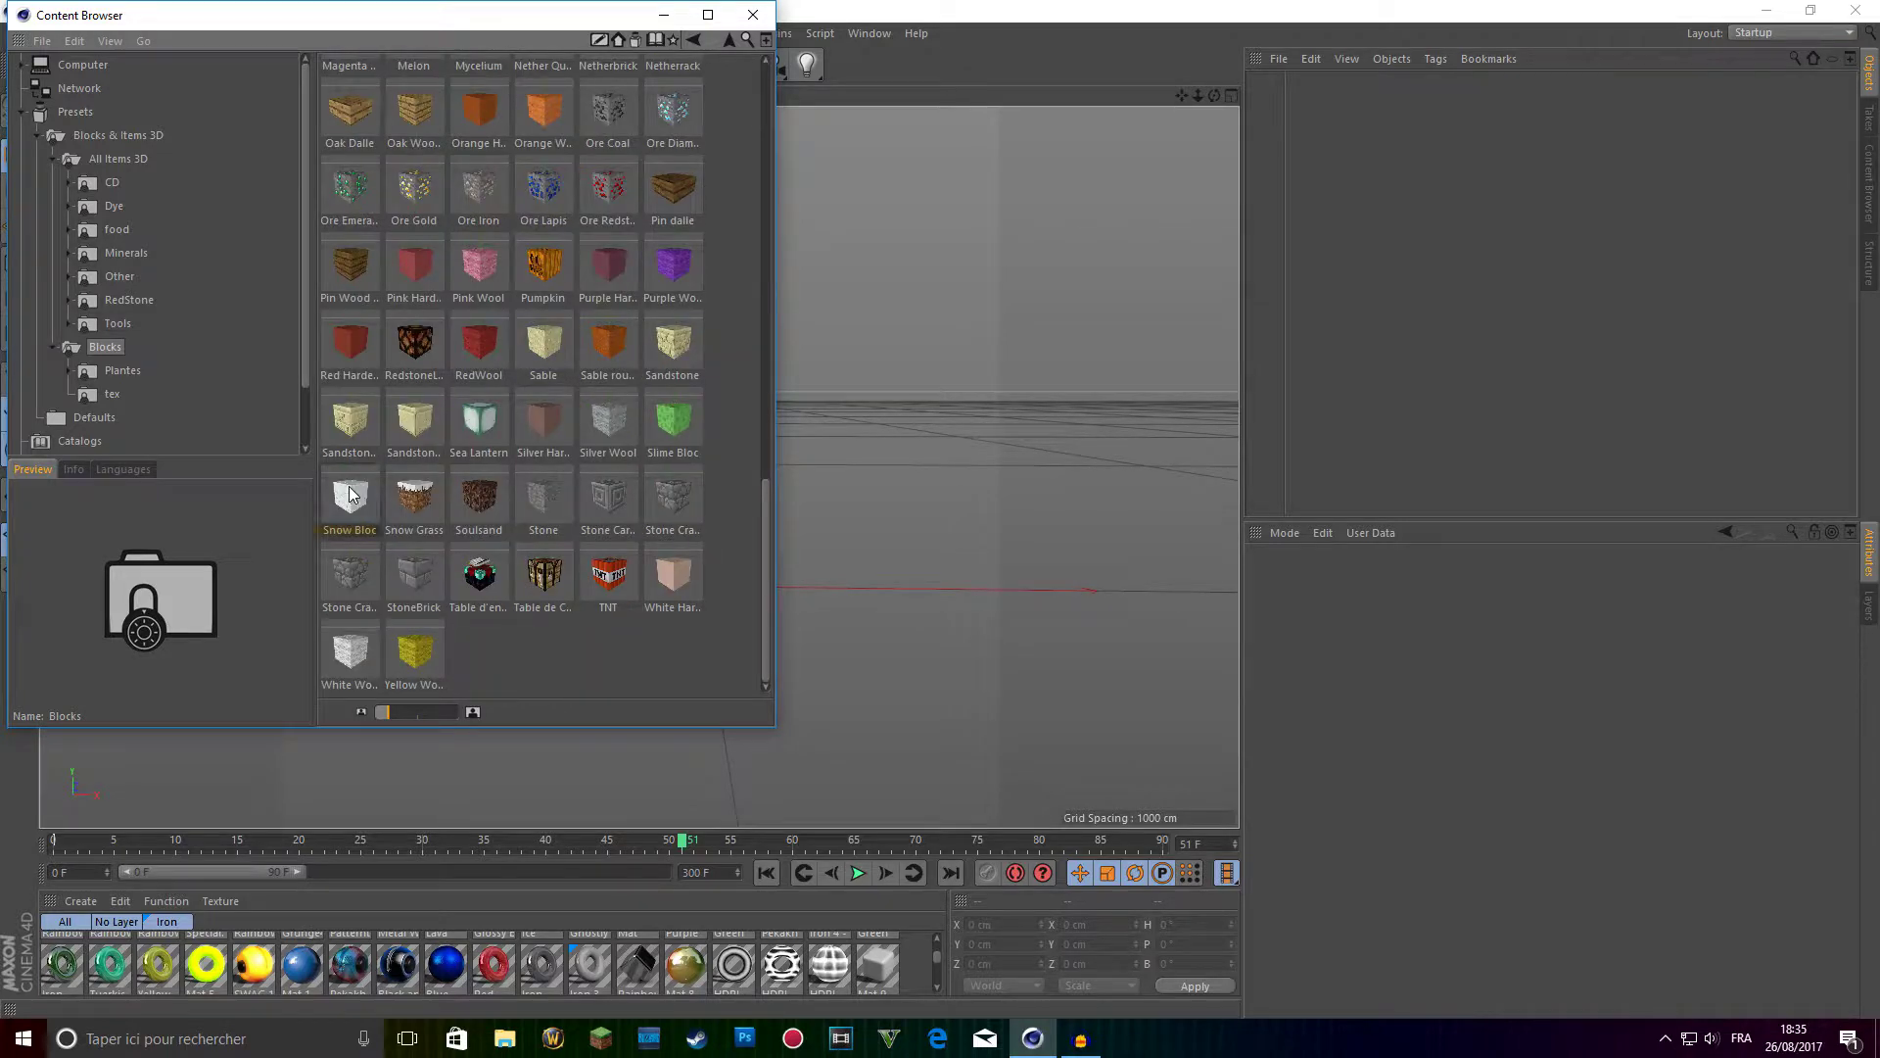
{"action": "left_click", "coordinate": [754, 14]}
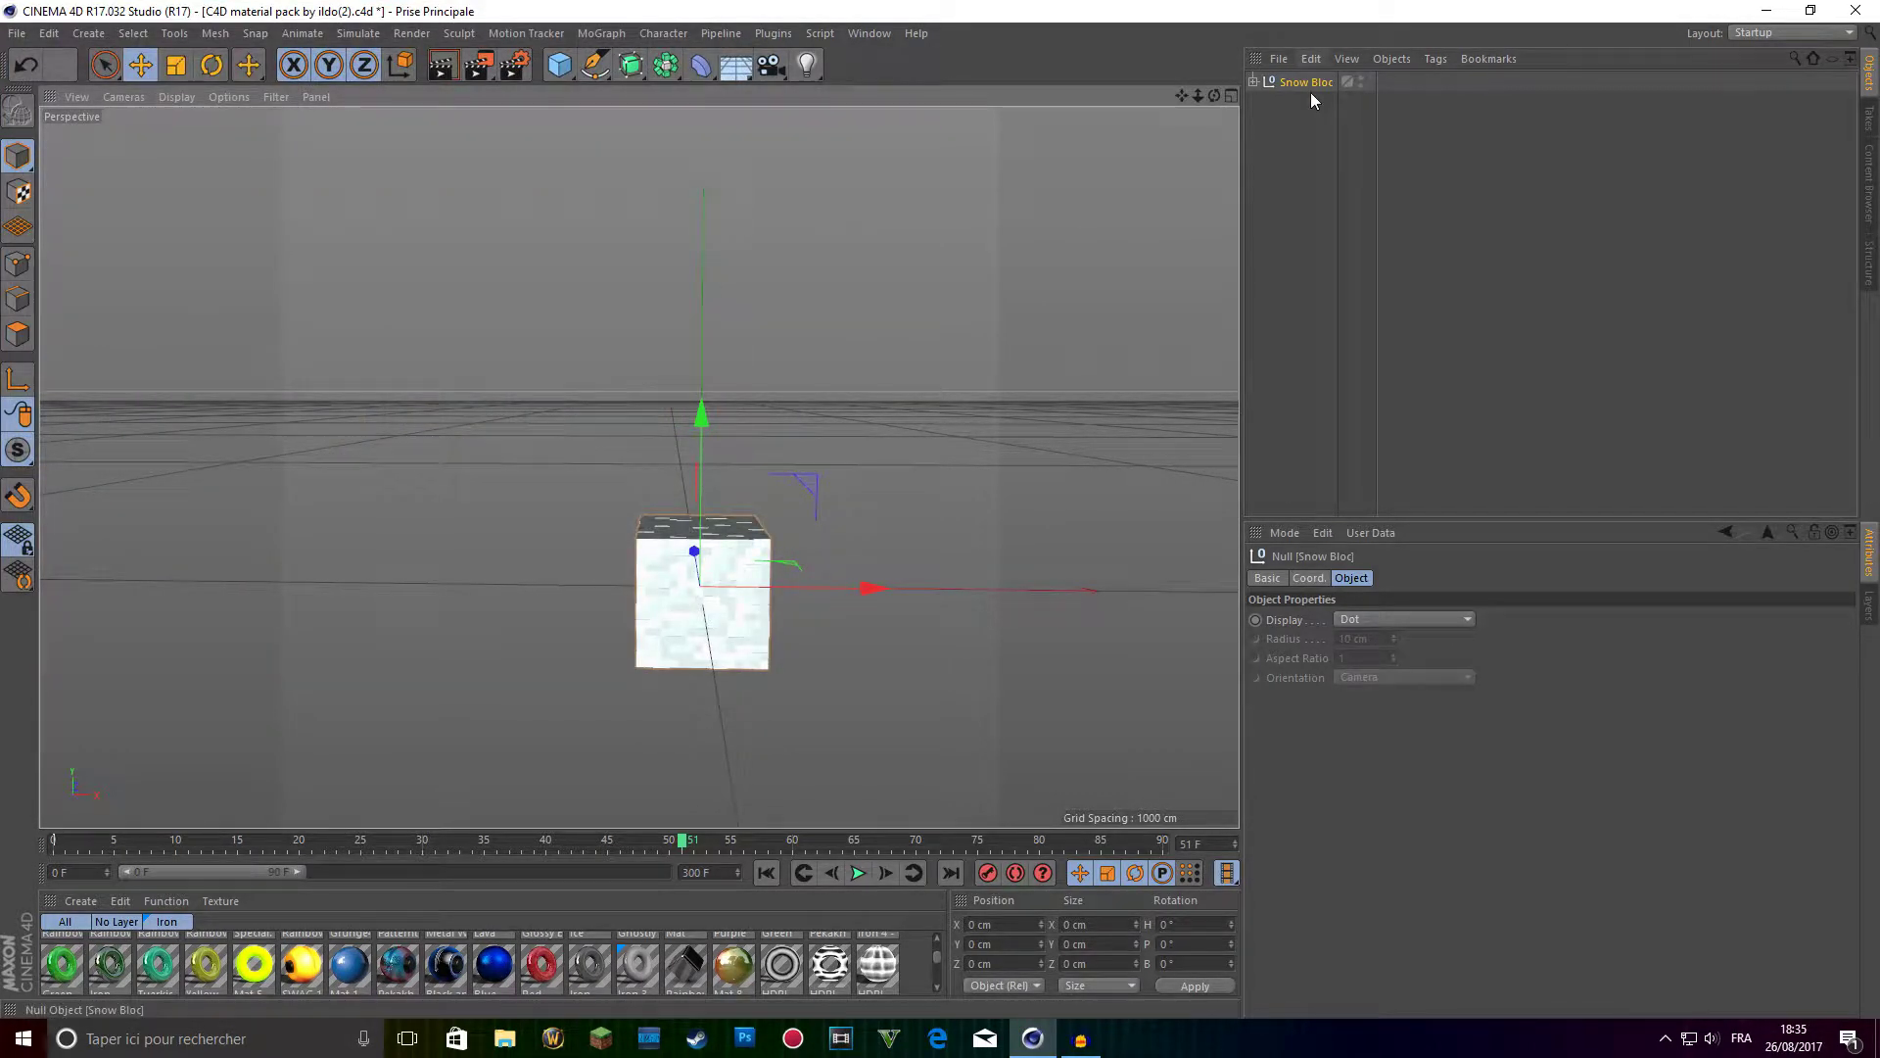
Move the snow block up and along negative X, to about X -134 cm and Y 320 cm.
{"action": "scroll", "coordinate": [872, 394], "scroll_direction": "down", "scroll_amount": 3}
{"action": "left_click_drag", "start_coordinate": [1182, 95], "coordinate": [1092, 184]}
{"action": "left_click_drag", "start_coordinate": [650, 462], "coordinate": [654, 166]}
{"action": "left_click_drag", "start_coordinate": [826, 333], "coordinate": [699, 331]}
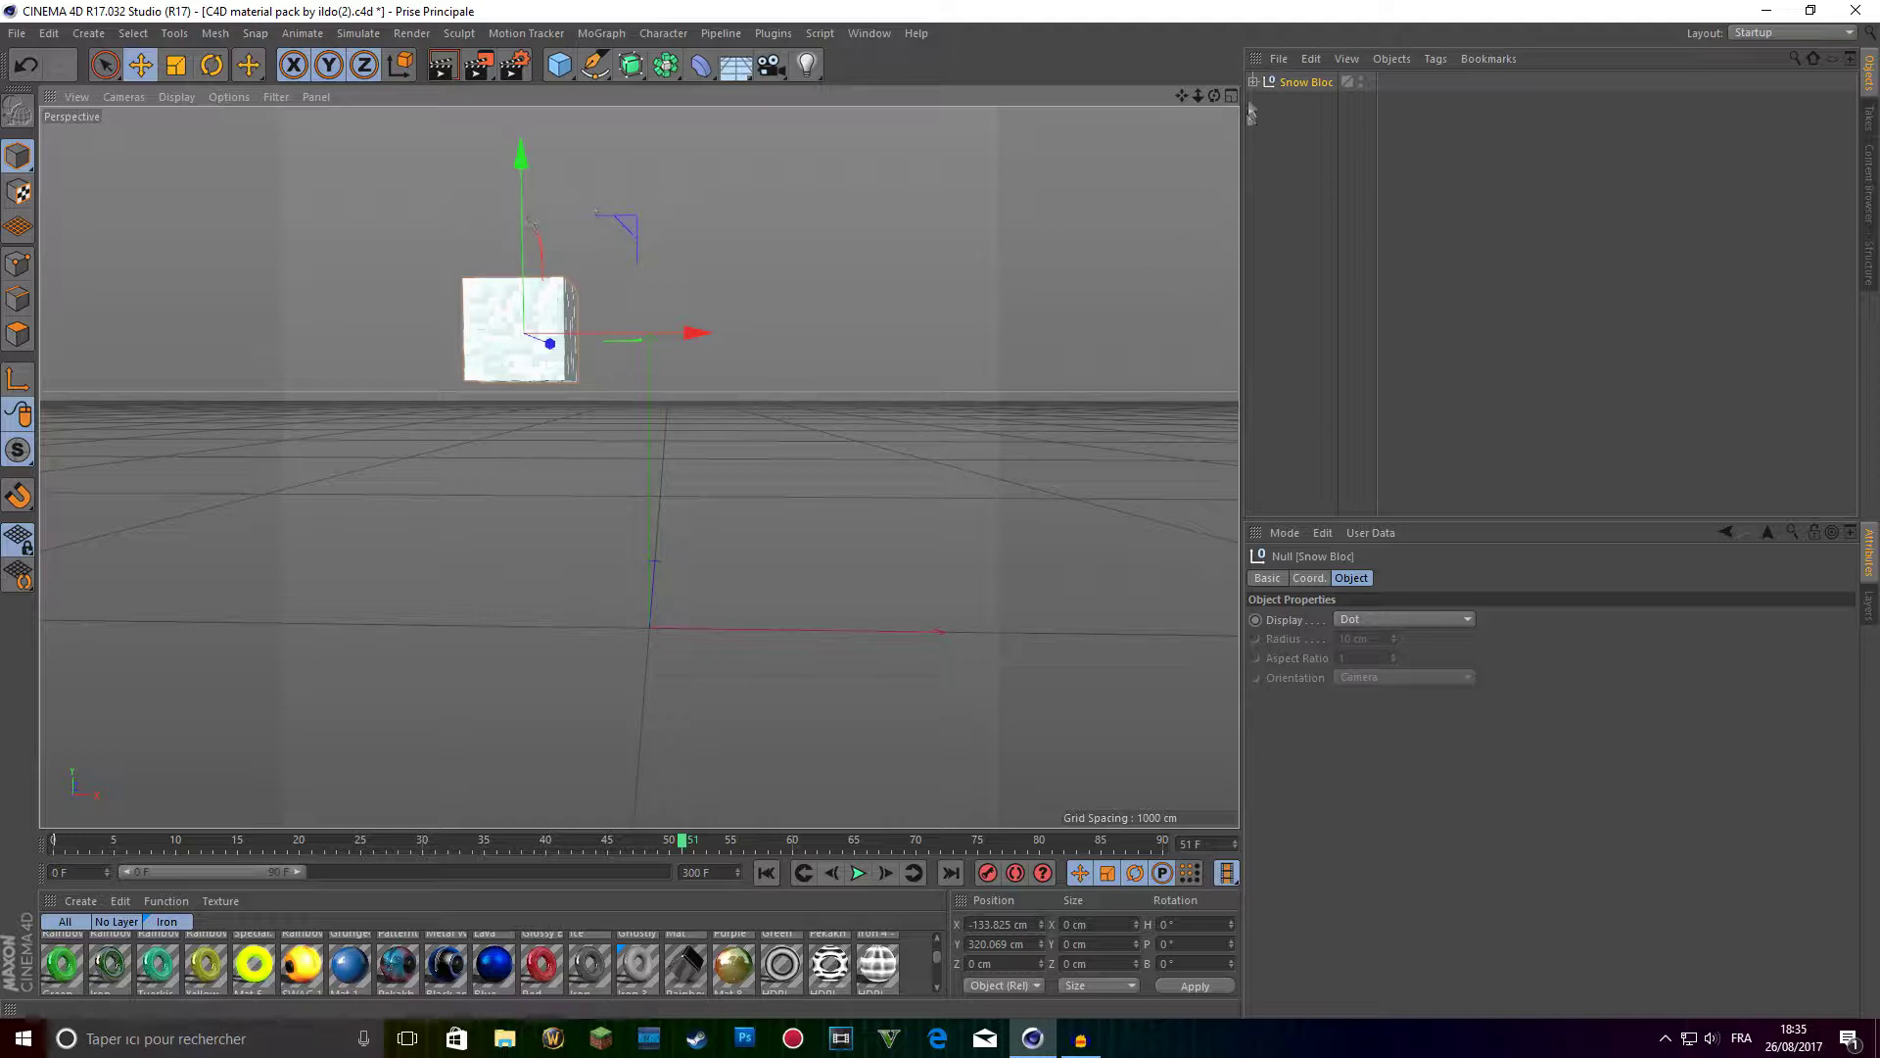
Tilt the snow block slightly, to about H 6.8°, P -4.9° and B 1.4°.
{"action": "left_click_drag", "start_coordinate": [1215, 95], "coordinate": [774, 222]}
{"action": "left_click", "coordinate": [211, 65]}
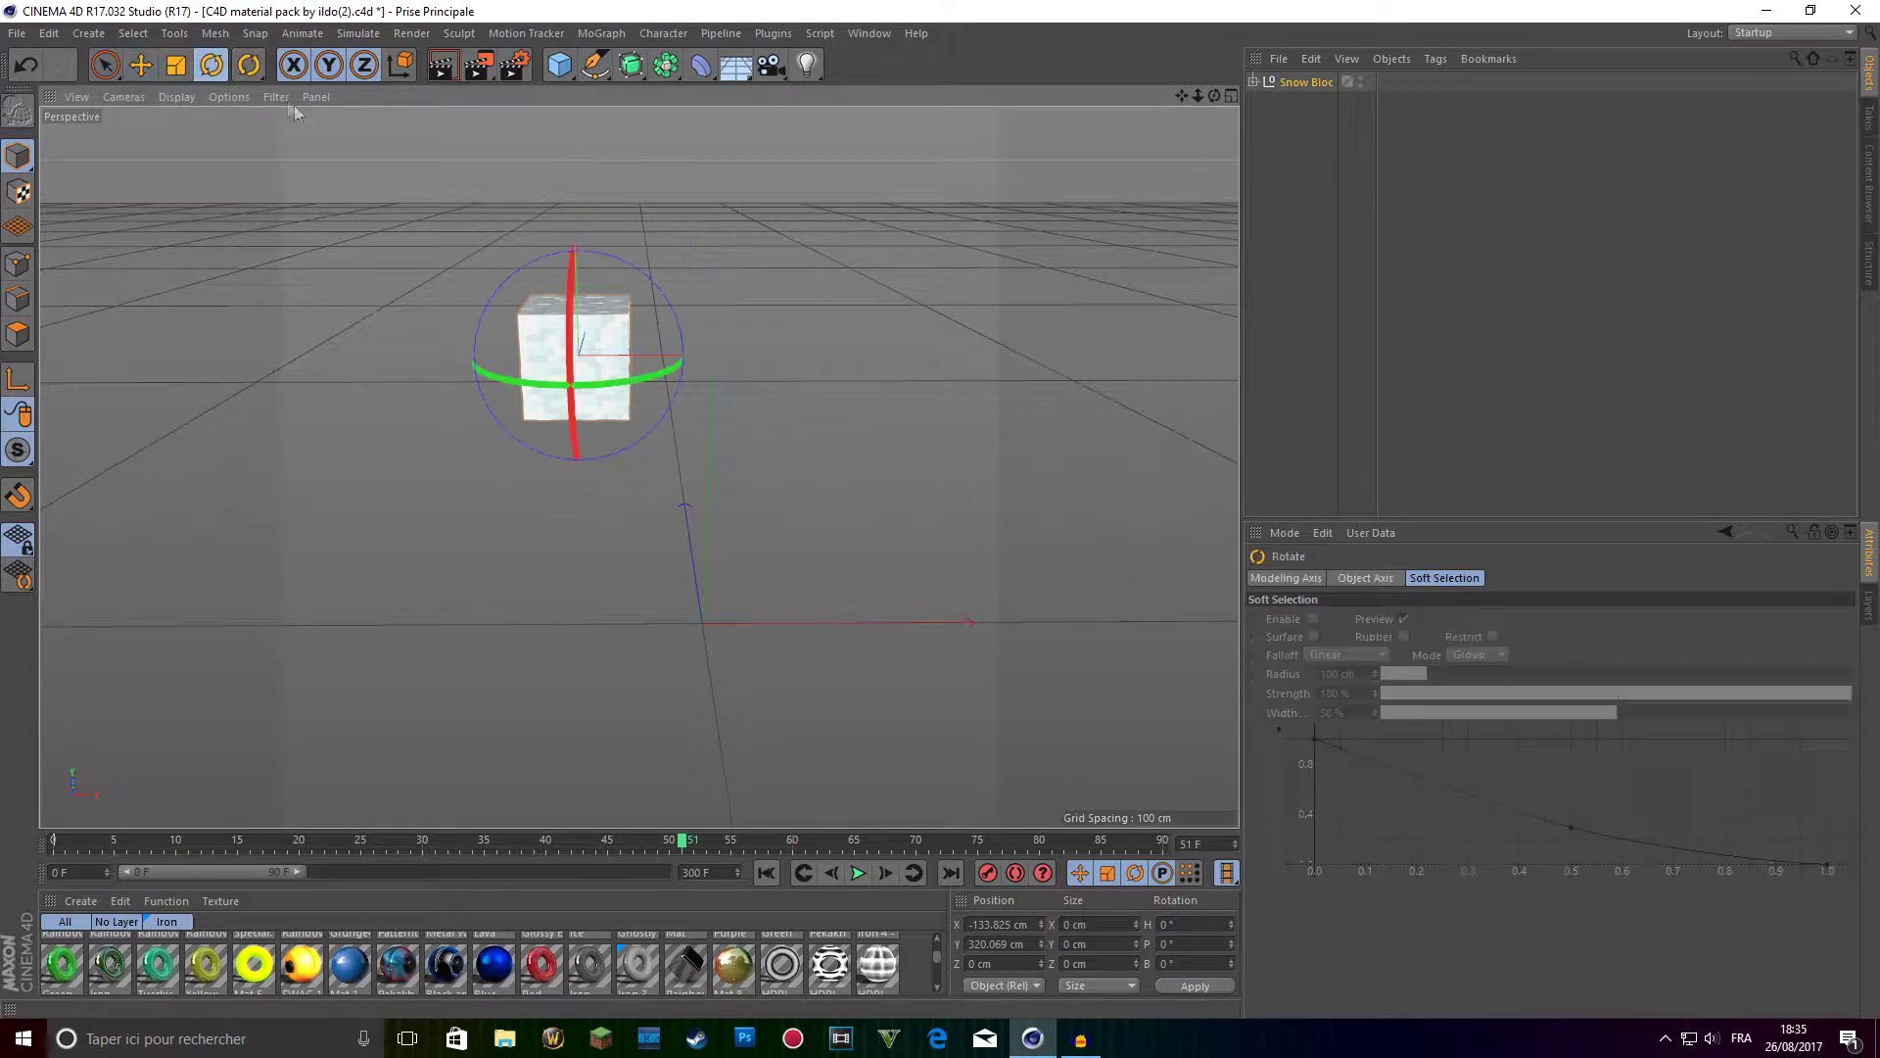
{"action": "left_click_drag", "start_coordinate": [570, 253], "coordinate": [566, 264]}
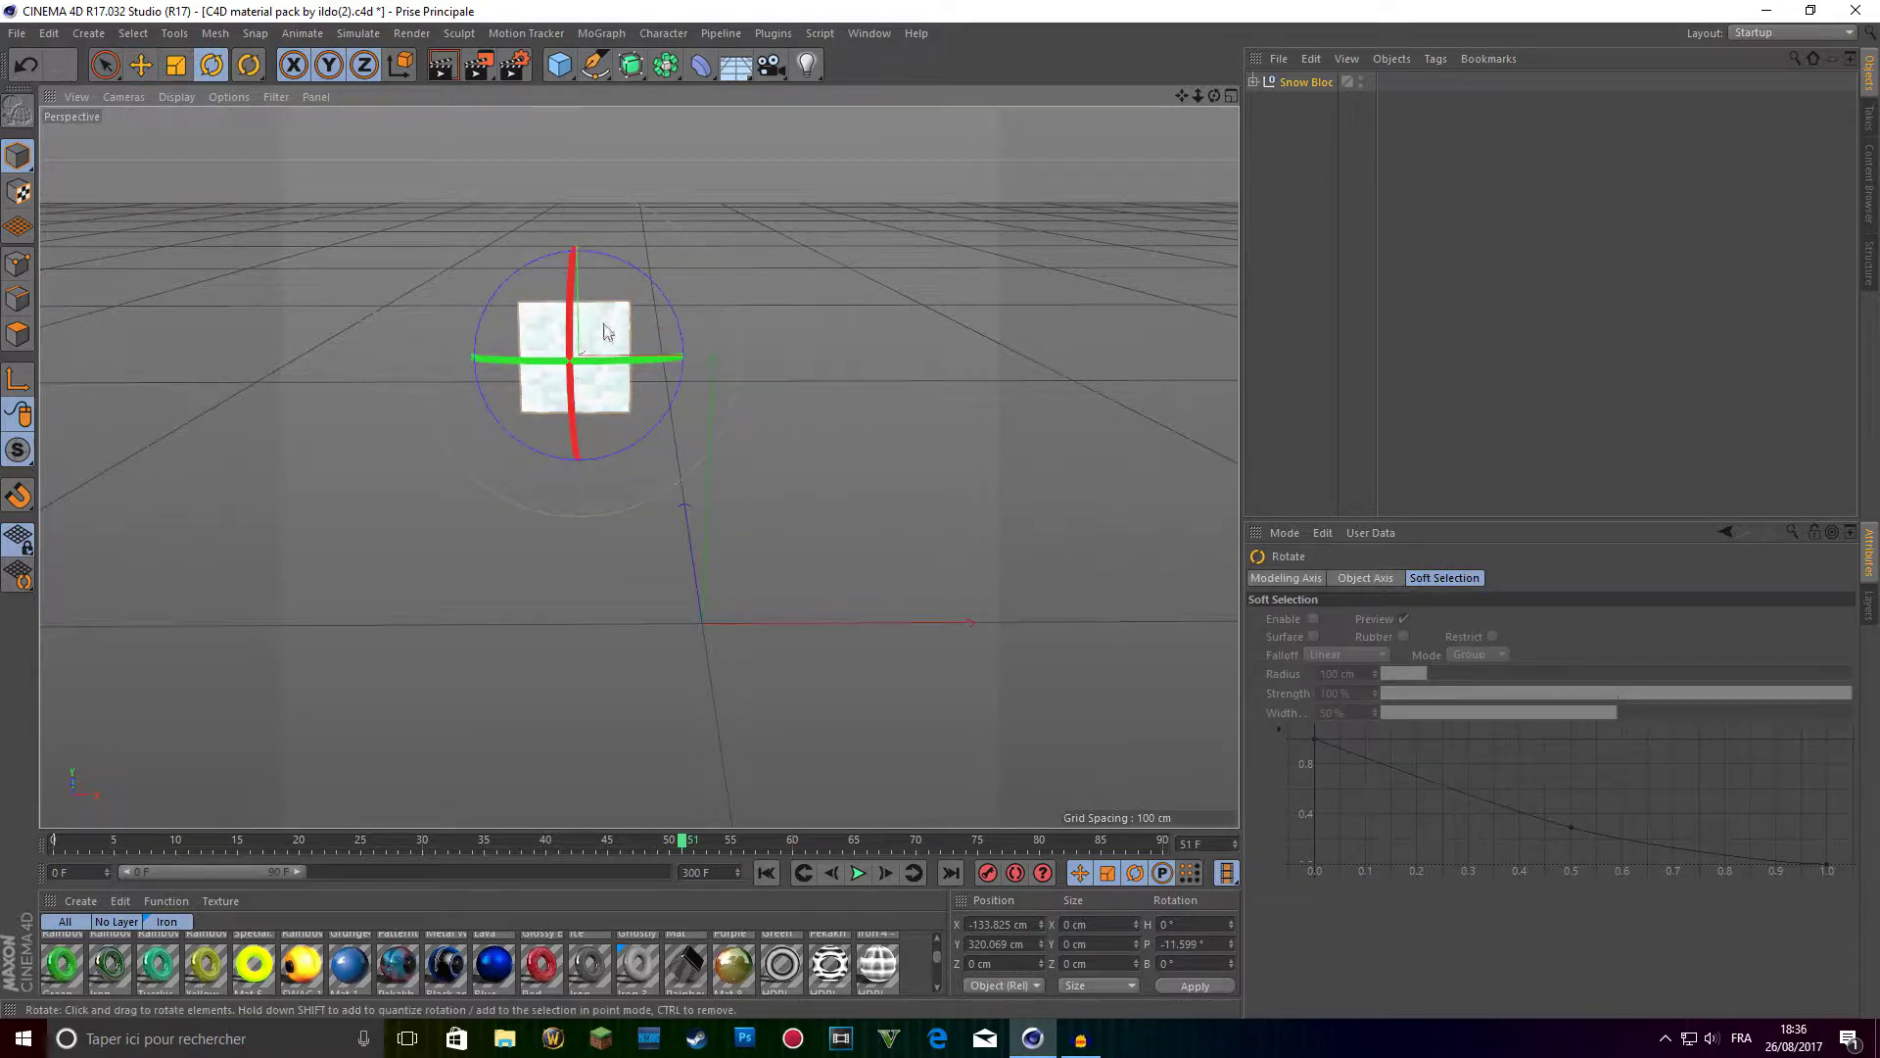
{"action": "mouse_move", "coordinate": [608, 362]}
{"action": "left_mouse_down"}
{"action": "mouse_move", "coordinate": [629, 364]}
{"action": "mouse_move", "coordinate": [583, 318]}
{"action": "mouse_move", "coordinate": [601, 329]}
{"action": "left_mouse_up"}
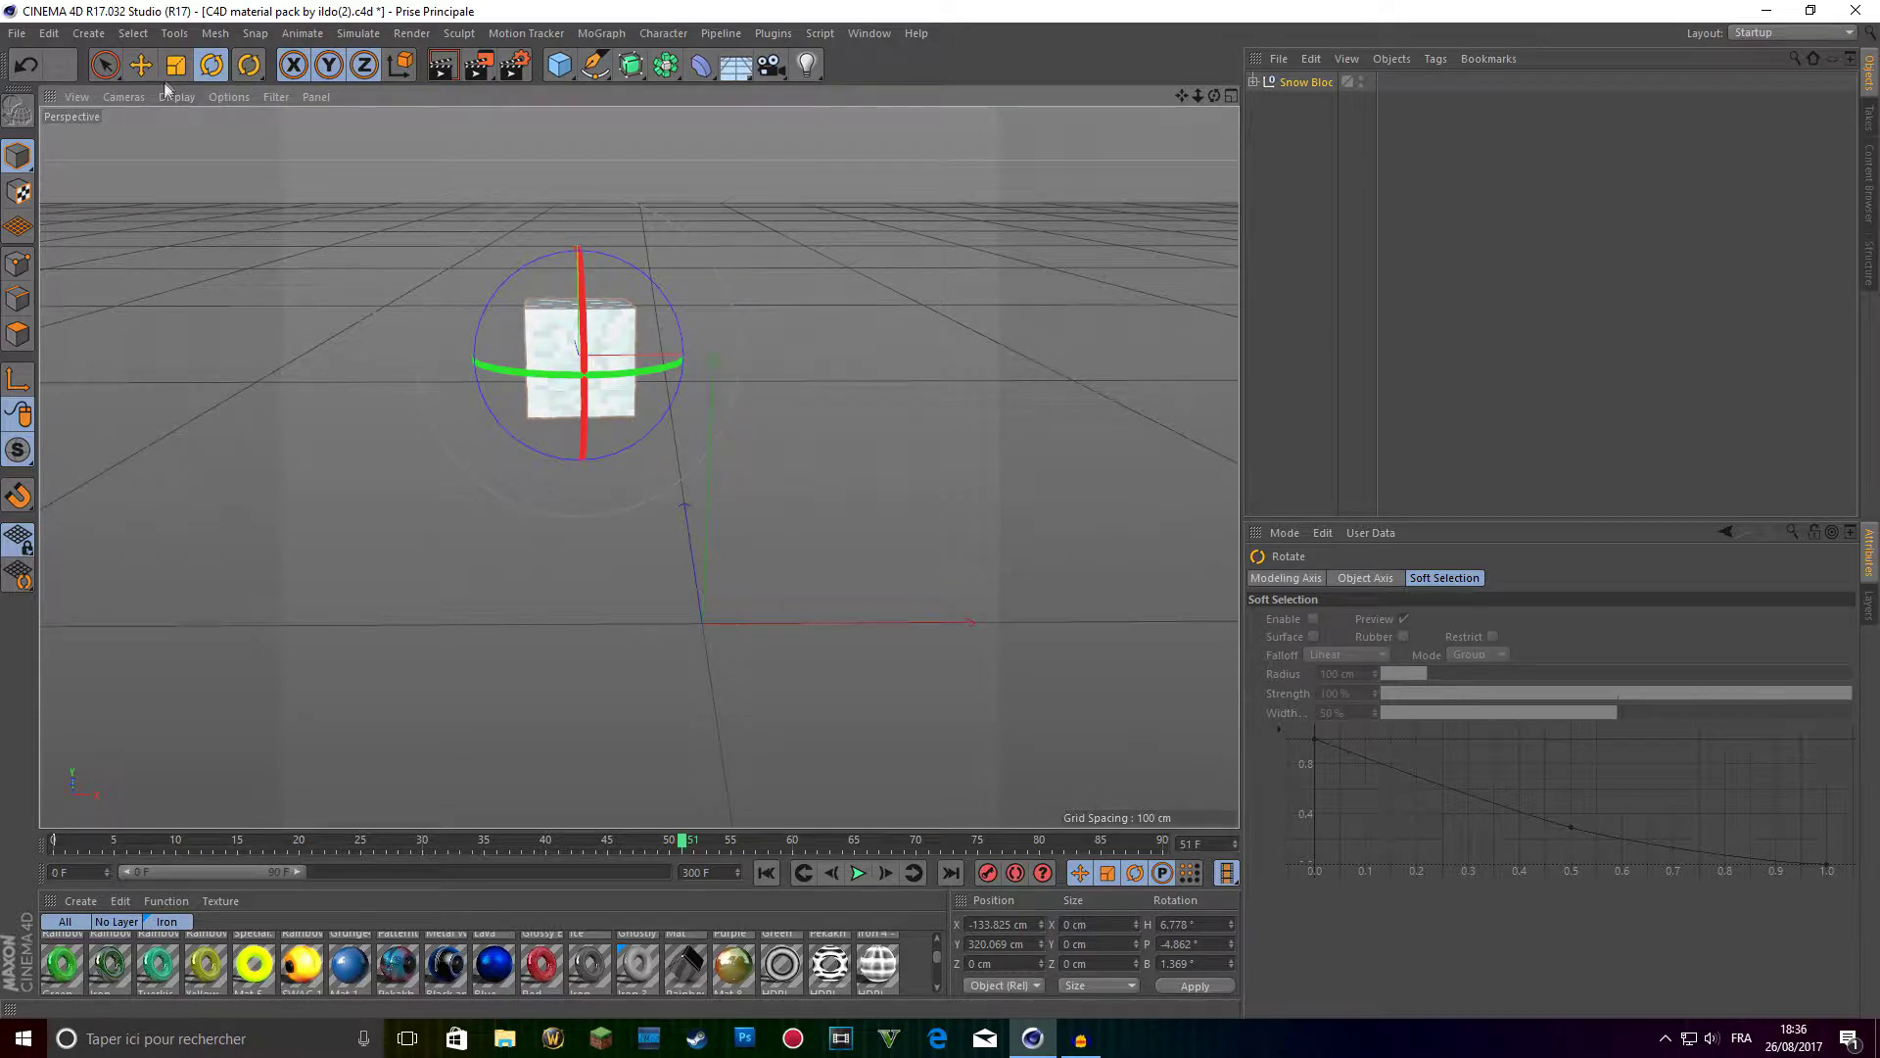
{"action": "key", "text": "e"}
Duplicate the snow block and place the copy right beside the first one along the X axis.
{"action": "left_click", "coordinate": [1305, 86]}
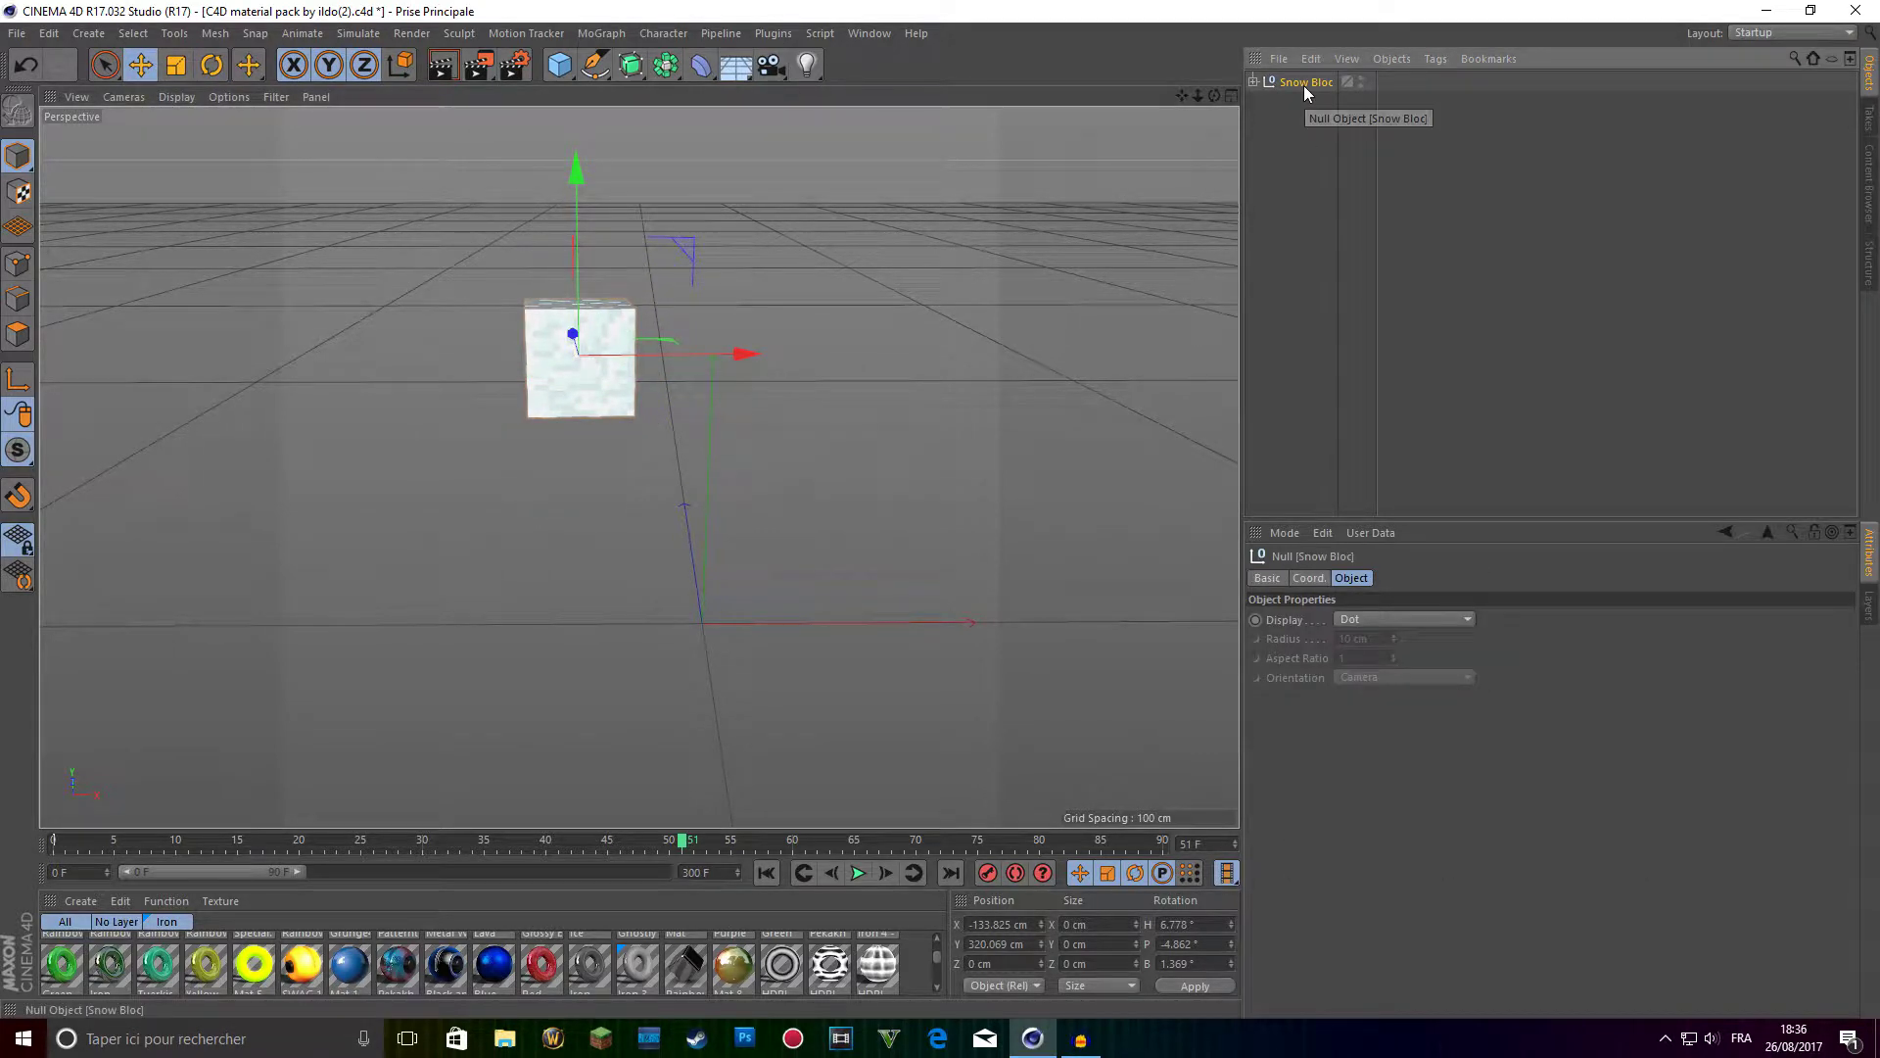
{"action": "key", "text": "ctrl+c"}
{"action": "key", "text": "ctrl+v"}
{"action": "left_click_drag", "start_coordinate": [607, 346], "coordinate": [638, 466]}
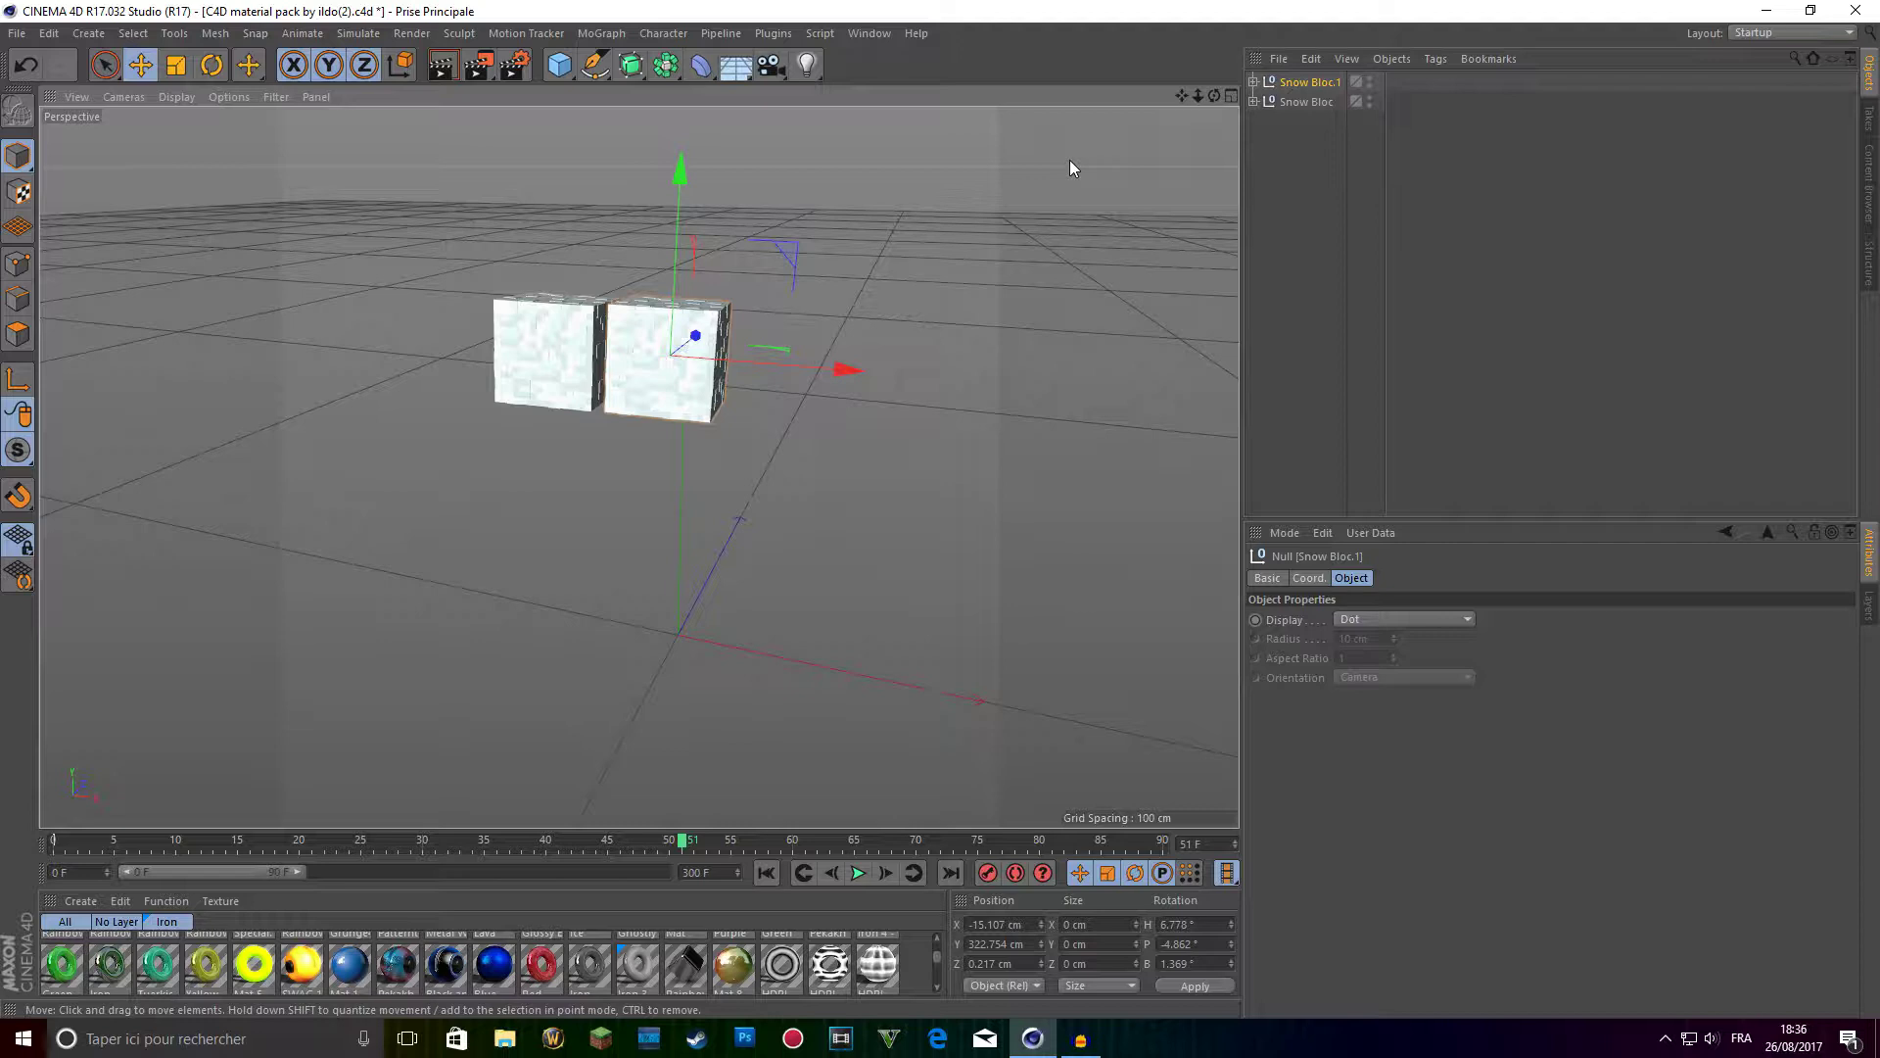
{"action": "left_click_drag", "start_coordinate": [654, 345], "coordinate": [729, 352]}
{"action": "left_click_drag", "start_coordinate": [848, 358], "coordinate": [840, 360]}
Rotate the second snow block slightly so its angle differs from the first one.
{"action": "left_click", "coordinate": [214, 67]}
{"action": "left_click_drag", "start_coordinate": [661, 374], "coordinate": [682, 376]}
{"action": "mouse_move", "coordinate": [702, 360]}
{"action": "left_mouse_down"}
{"action": "mouse_move", "coordinate": [704, 319]}
{"action": "mouse_move", "coordinate": [674, 346]}
{"action": "left_mouse_up"}
{"action": "left_click_drag", "start_coordinate": [713, 333], "coordinate": [716, 364]}
{"action": "left_click", "coordinate": [176, 66]}
Paste a third snow block, line it up in the row and select the middle block for rotating.
{"action": "left_click_drag", "start_coordinate": [1182, 95], "coordinate": [1102, 86]}
{"action": "key", "text": "ctrl+v"}
{"action": "left_click_drag", "start_coordinate": [480, 331], "coordinate": [576, 344]}
{"action": "left_click", "coordinate": [141, 65]}
{"action": "left_click", "coordinate": [212, 66]}
{"action": "left_click", "coordinate": [576, 335]}
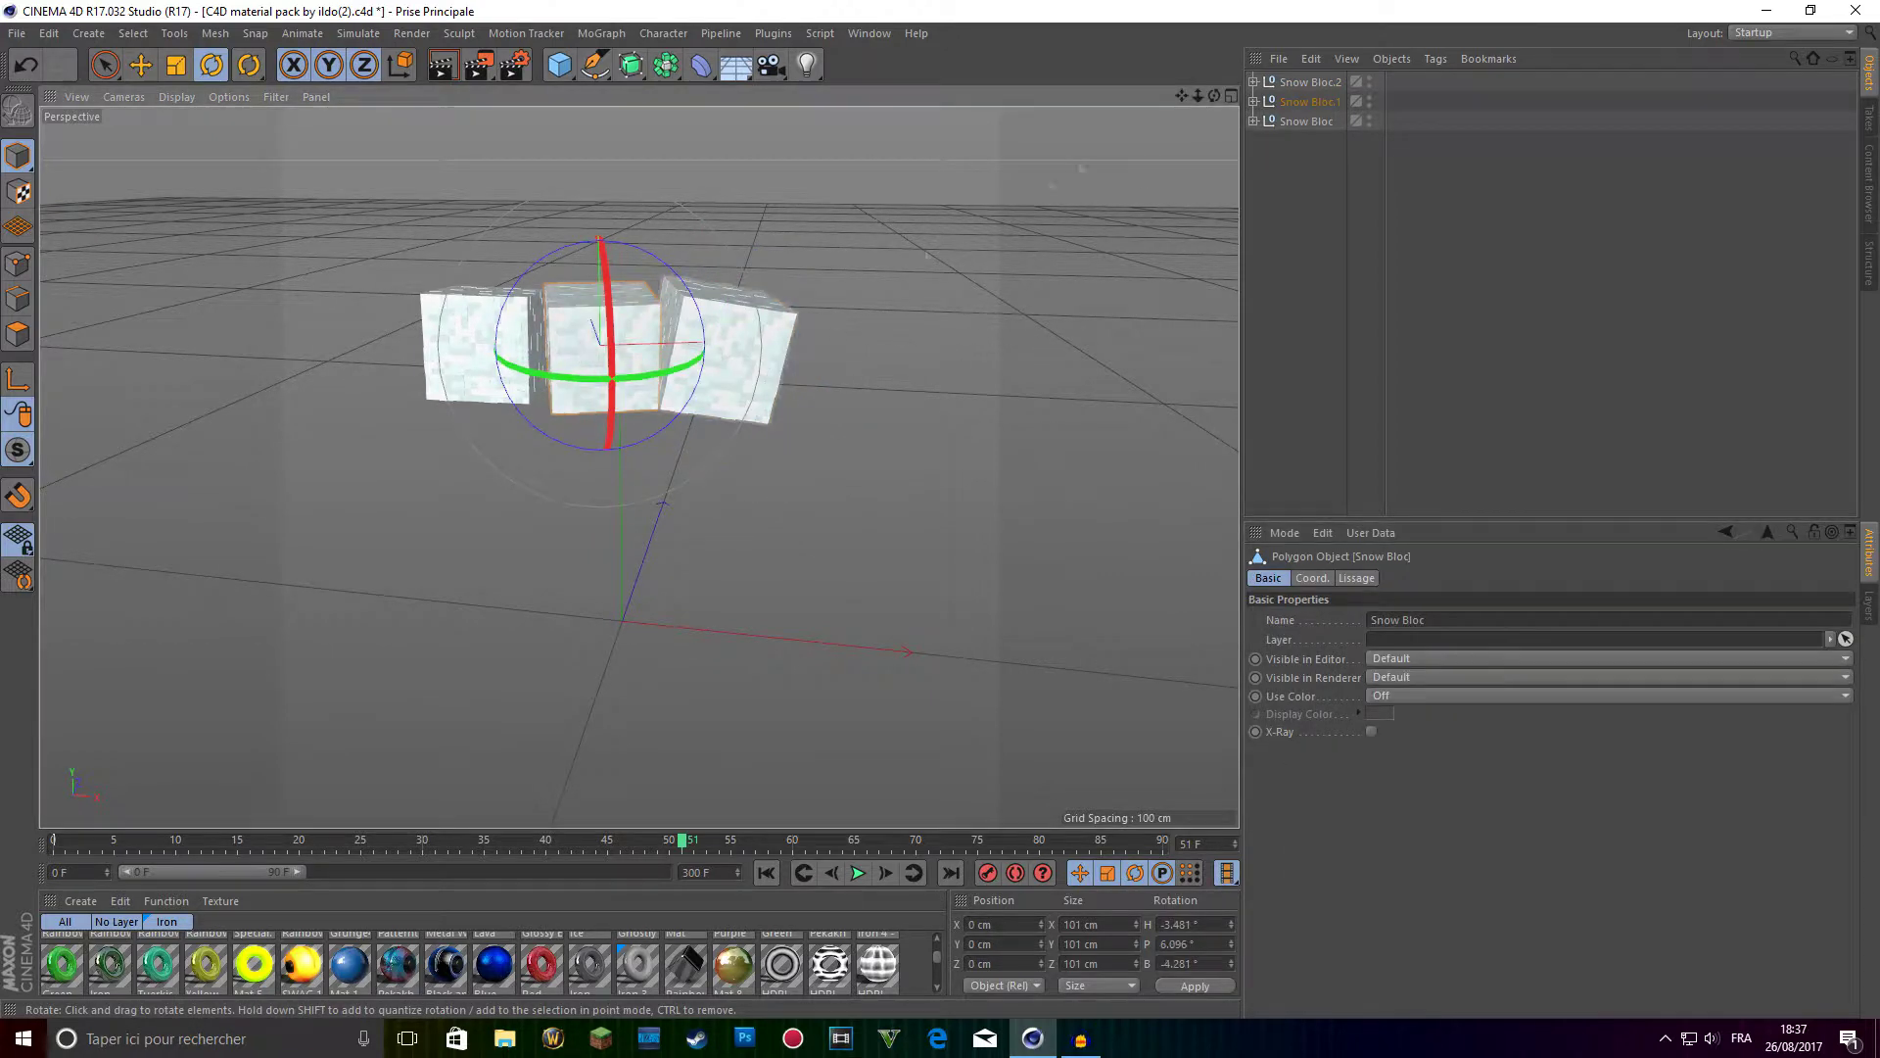
Paste a fourth snow block, place it at the end of the row and rotate it.
{"action": "left_click_drag", "start_coordinate": [1182, 96], "coordinate": [1174, 104]}
{"action": "key", "text": "ctrl+v"}
{"action": "left_click_drag", "start_coordinate": [459, 338], "coordinate": [838, 335]}
{"action": "left_click", "coordinate": [144, 71]}
{"action": "left_click_drag", "start_coordinate": [1215, 96], "coordinate": [1315, 96]}
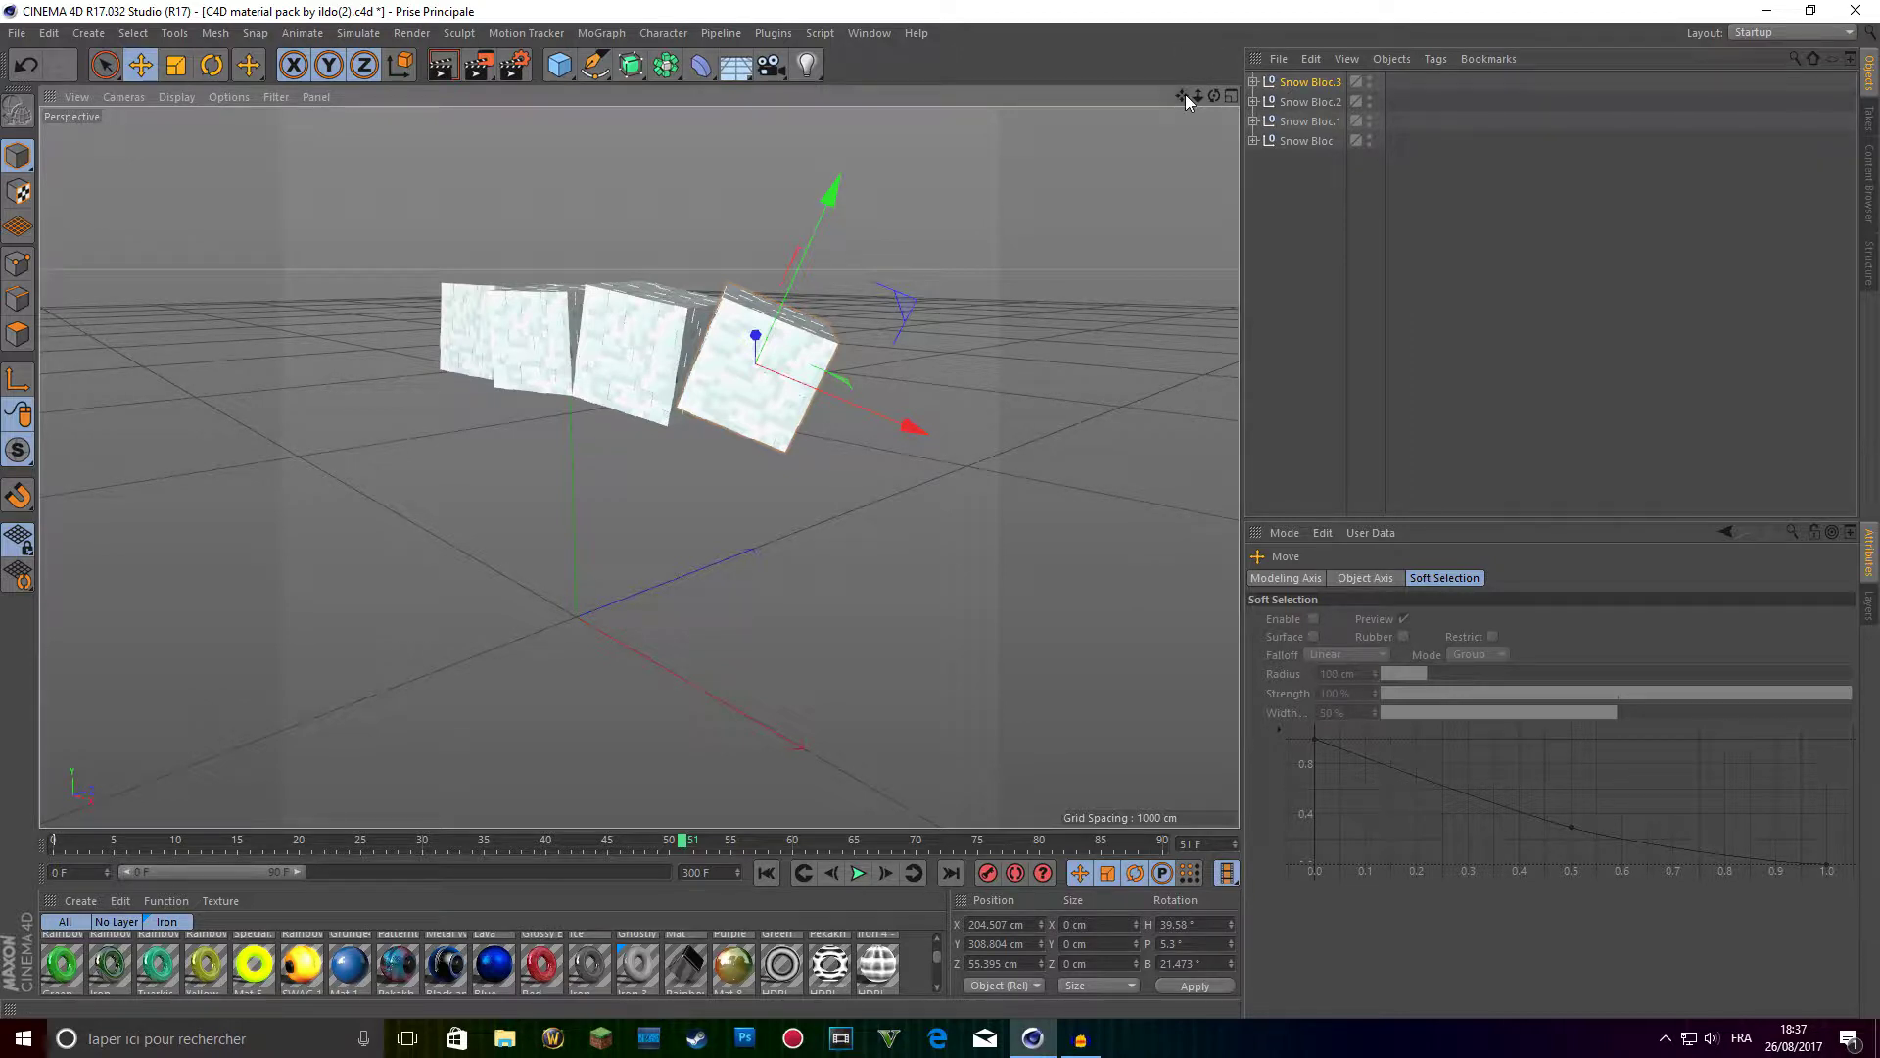
{"action": "left_click_drag", "start_coordinate": [1185, 94], "coordinate": [1107, 156]}
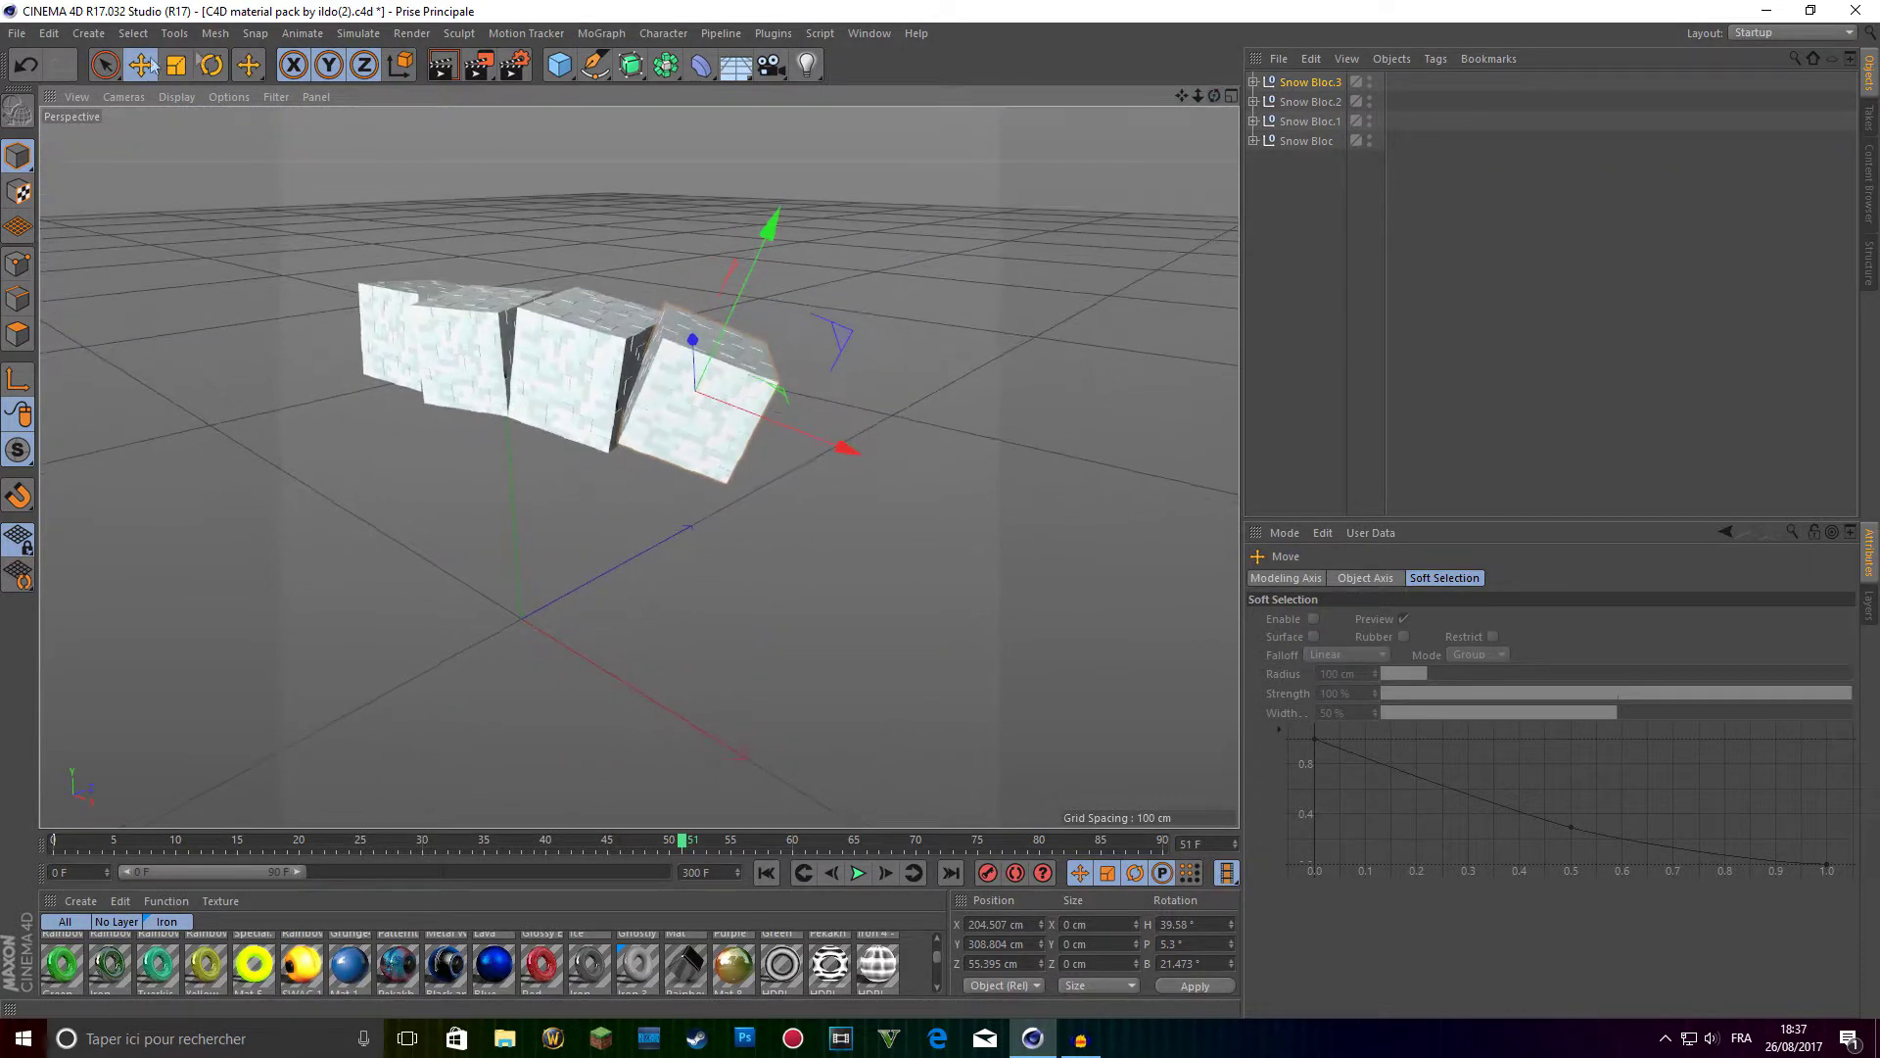
{"action": "left_click", "coordinate": [222, 74]}
{"action": "left_click_drag", "start_coordinate": [675, 291], "coordinate": [627, 303]}
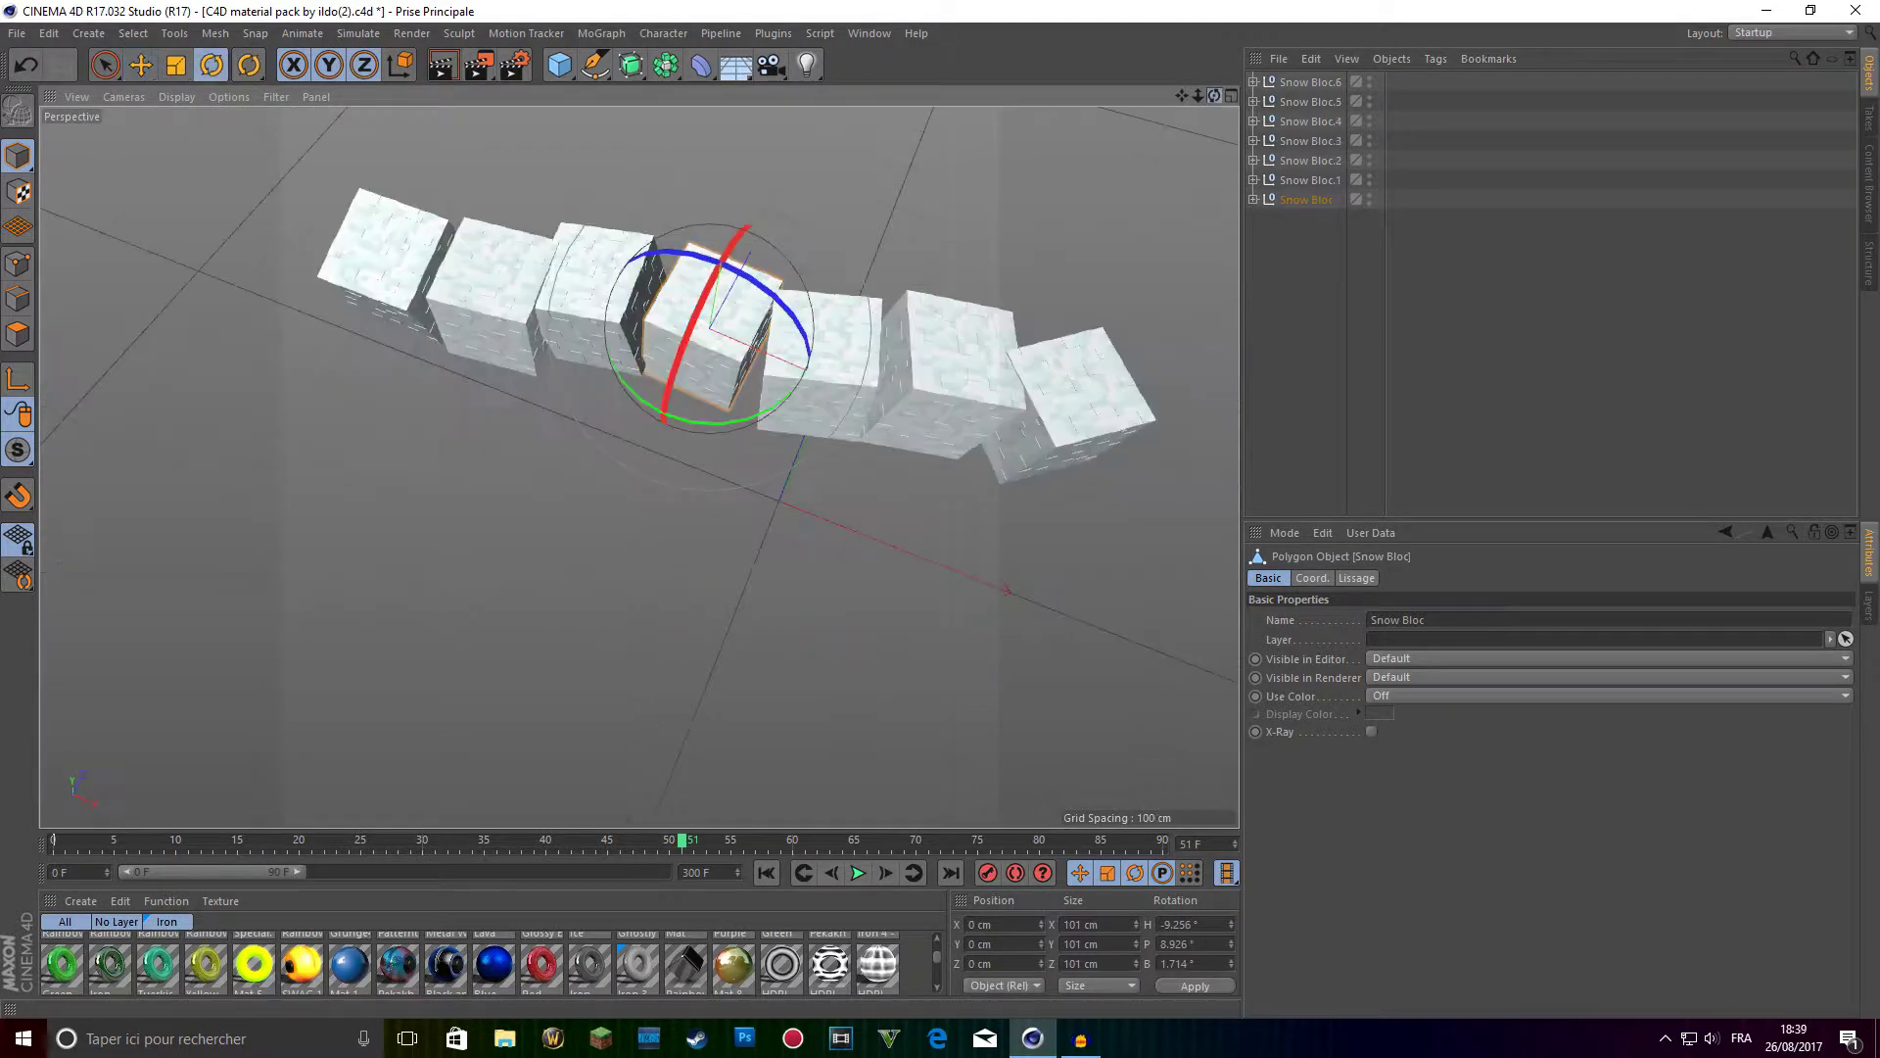
Group the seven snow blocks of the row into one null named "ligne du haut".
{"action": "left_click_drag", "start_coordinate": [643, 462], "coordinate": [639, 467], "text": "alt"}
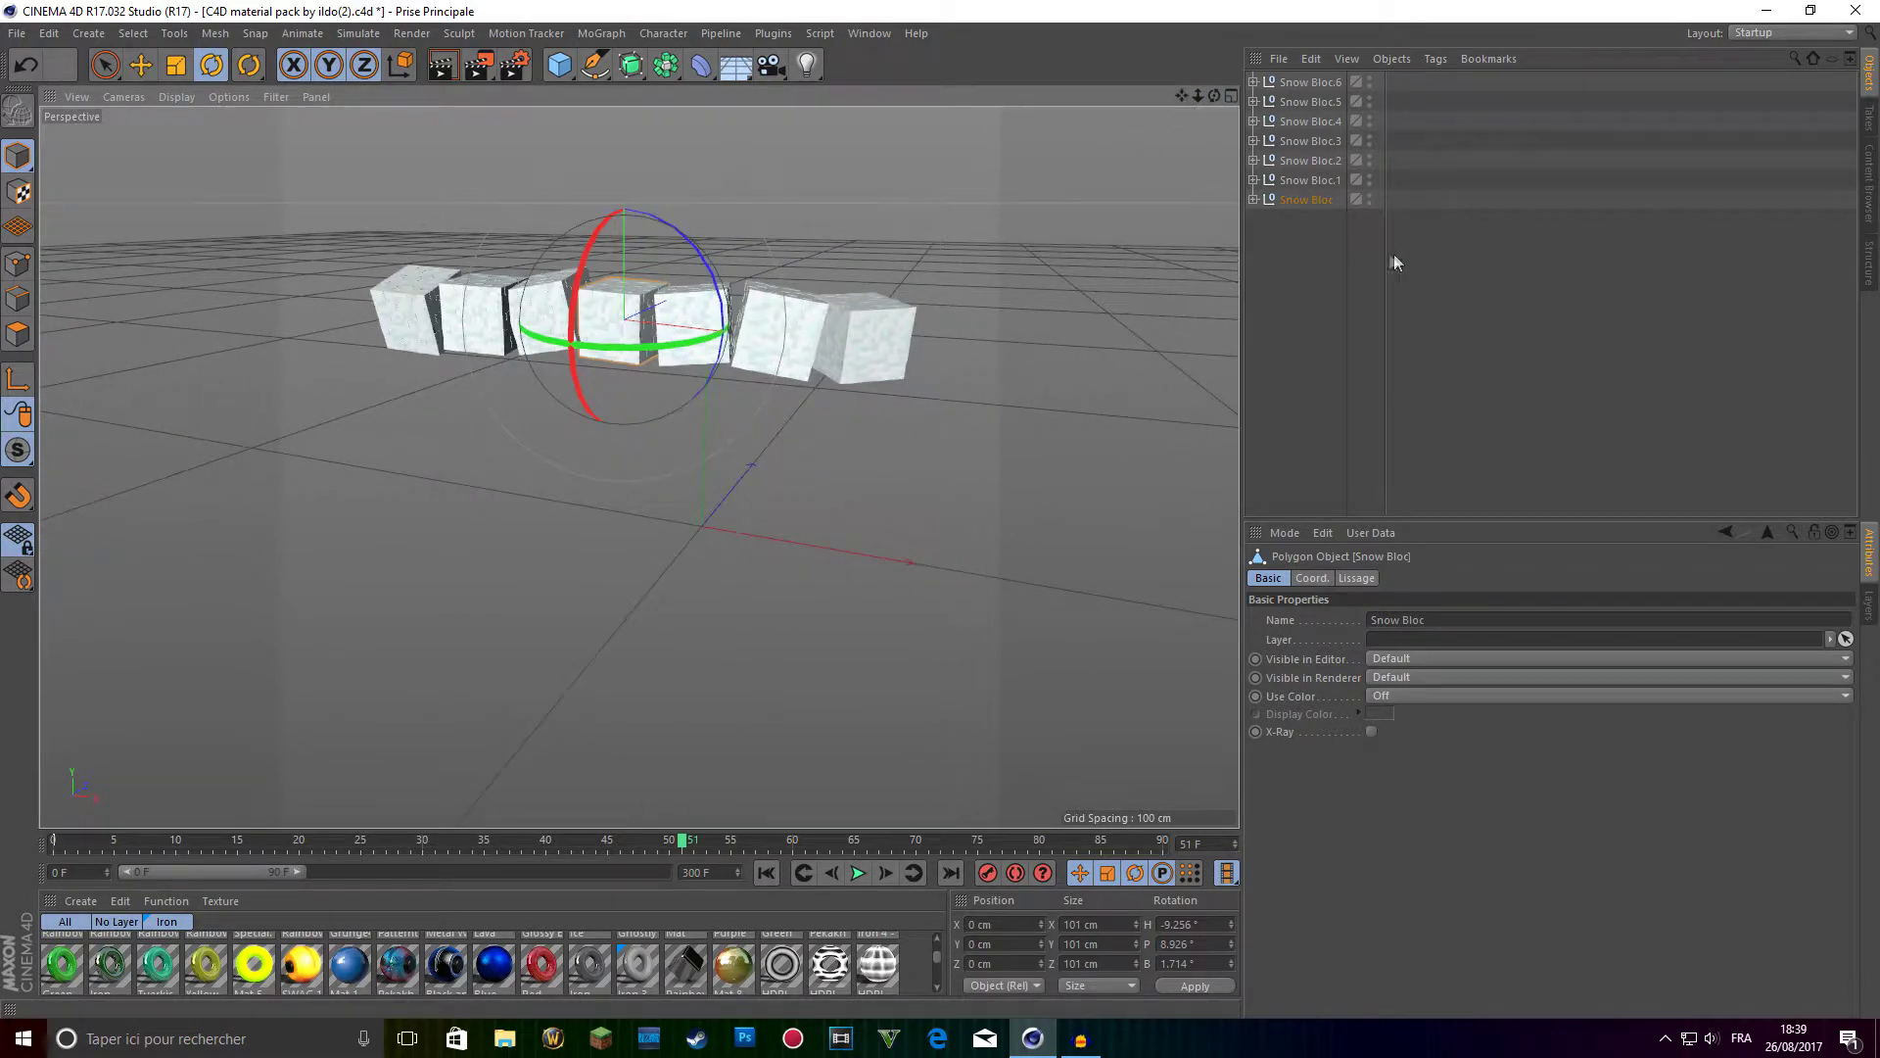
{"action": "left_click_drag", "start_coordinate": [1333, 176], "coordinate": [1404, 81]}
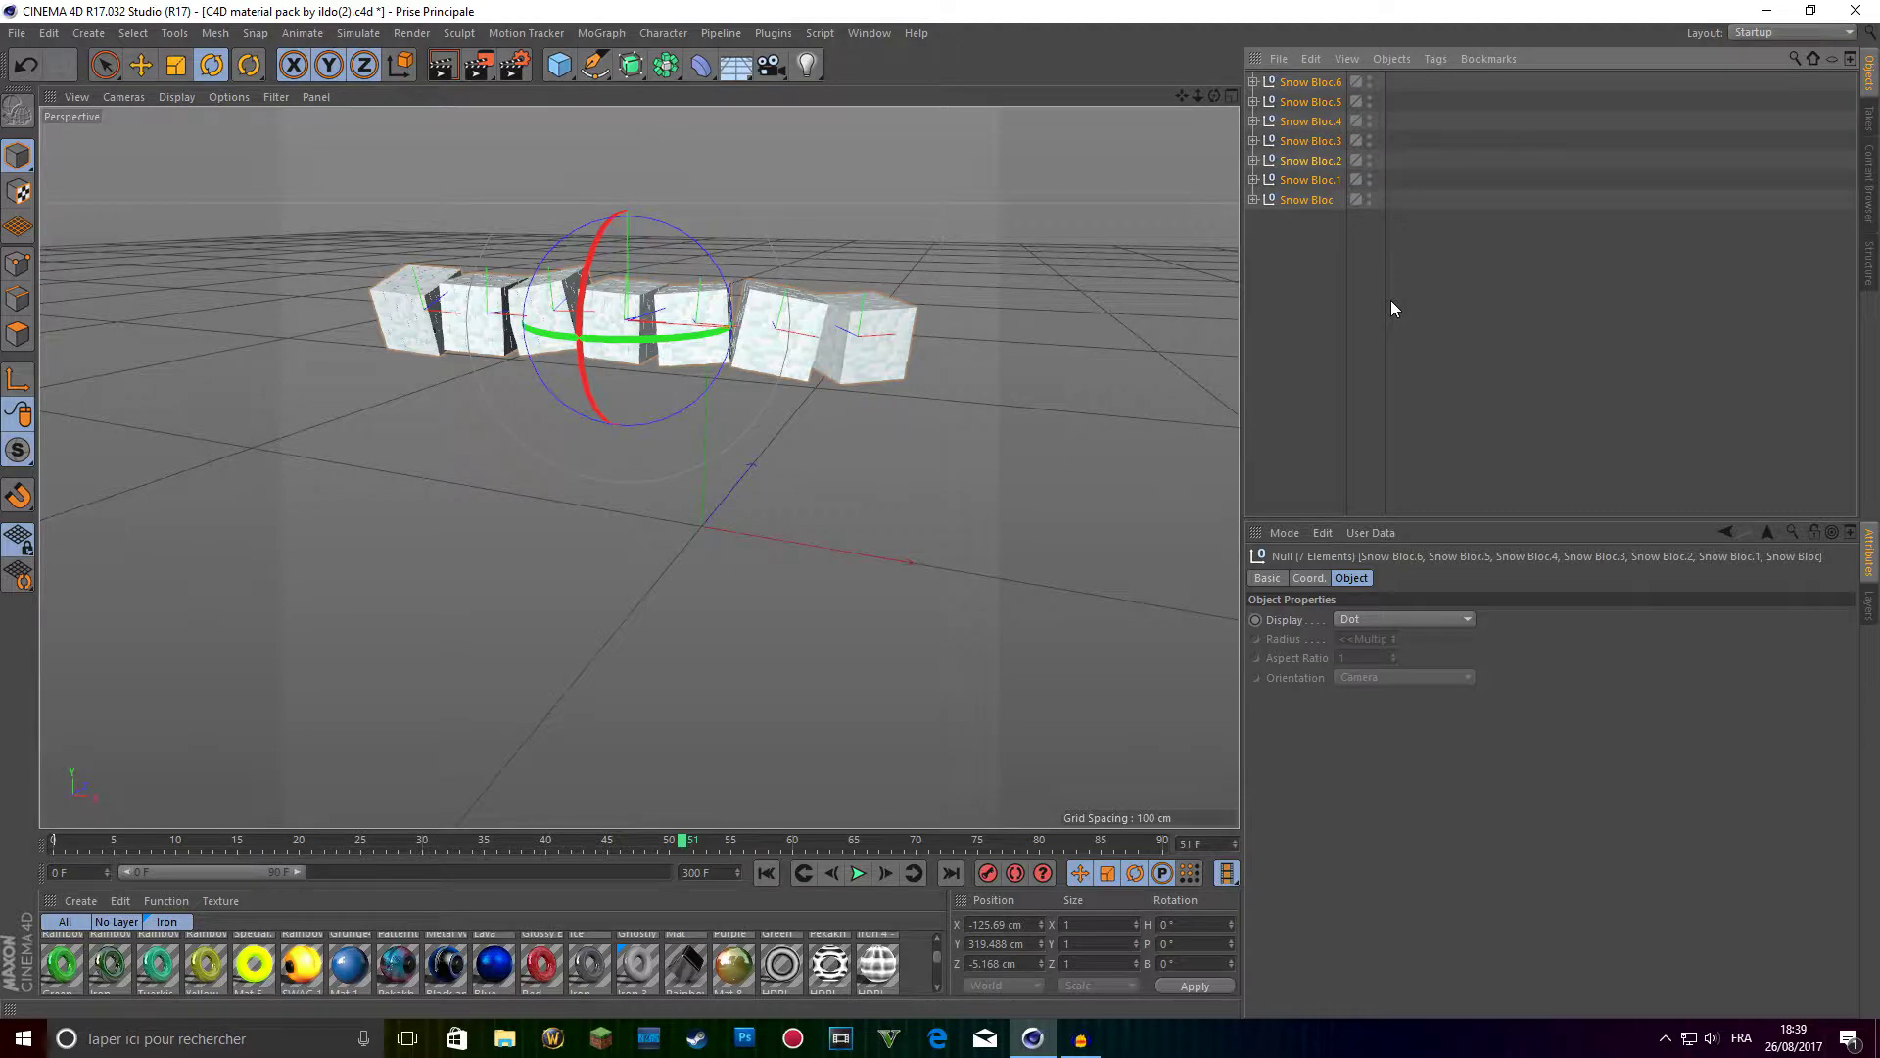
{"action": "key", "text": "alt+g"}
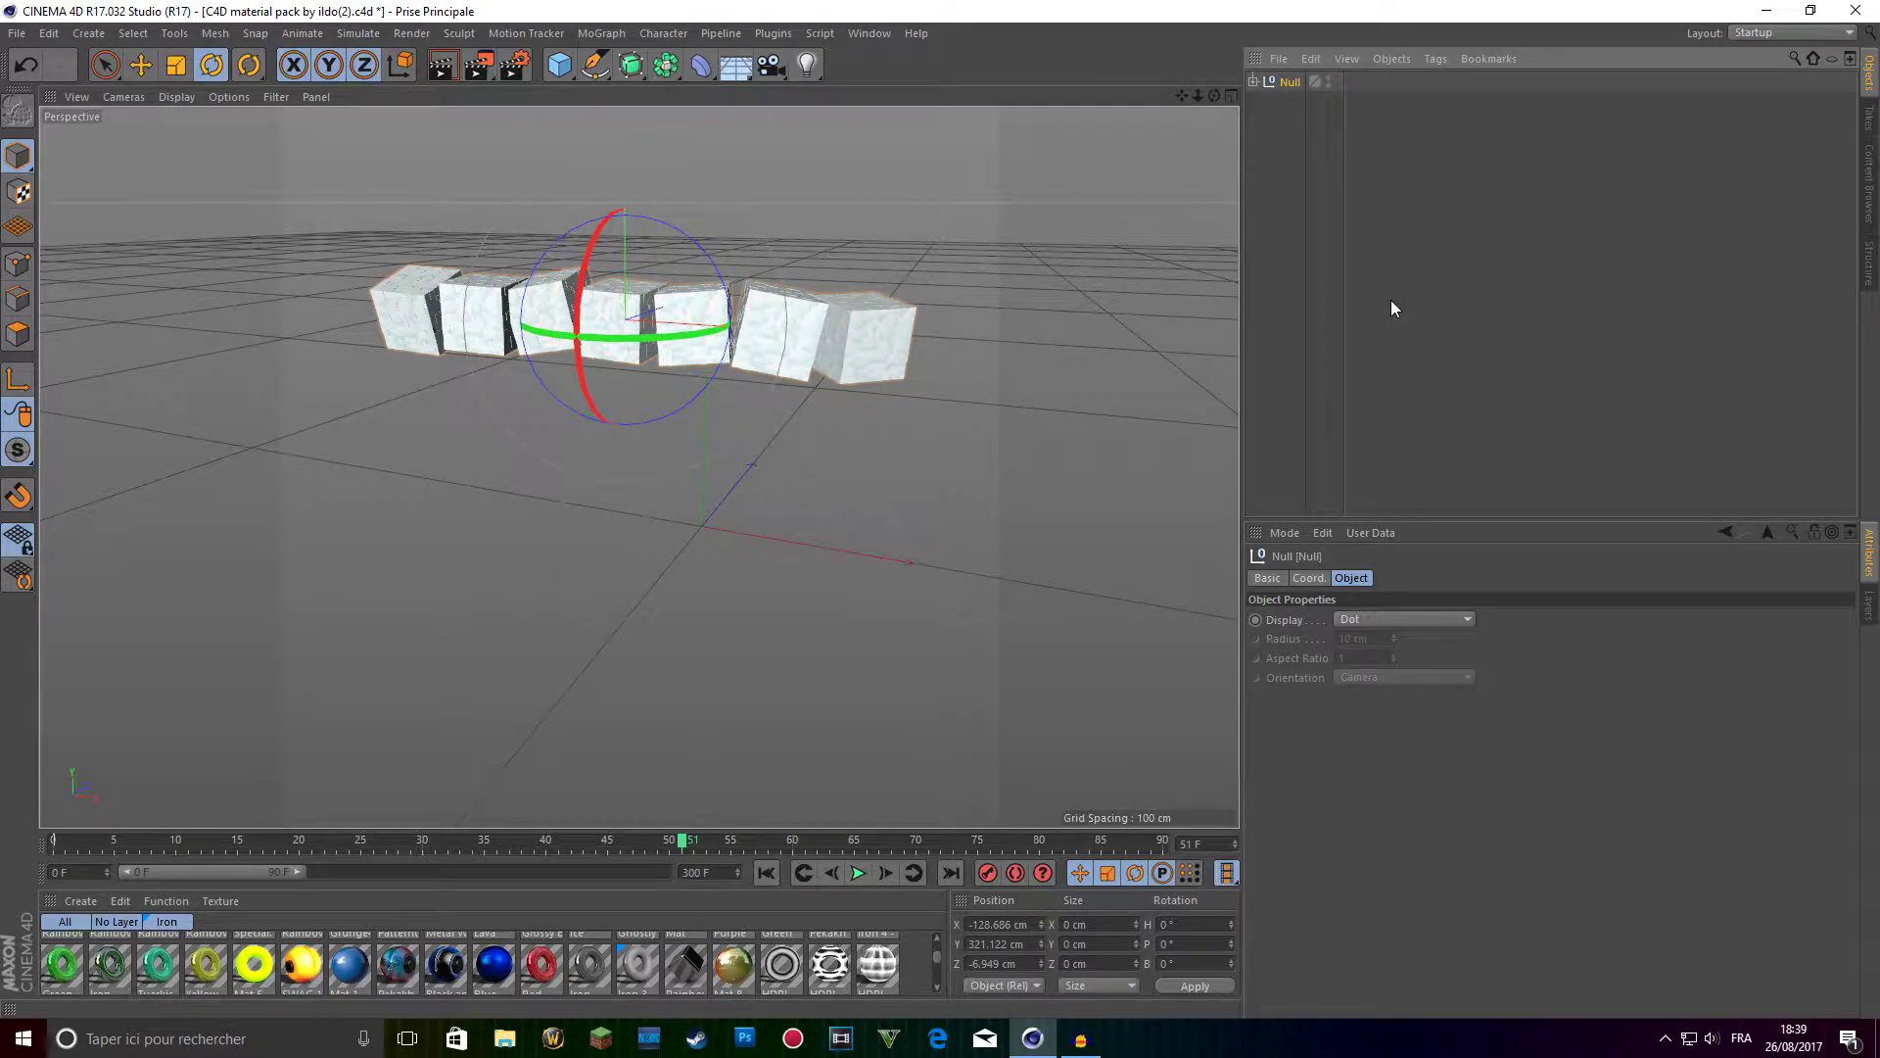
{"action": "double_click", "coordinate": [1291, 82]}
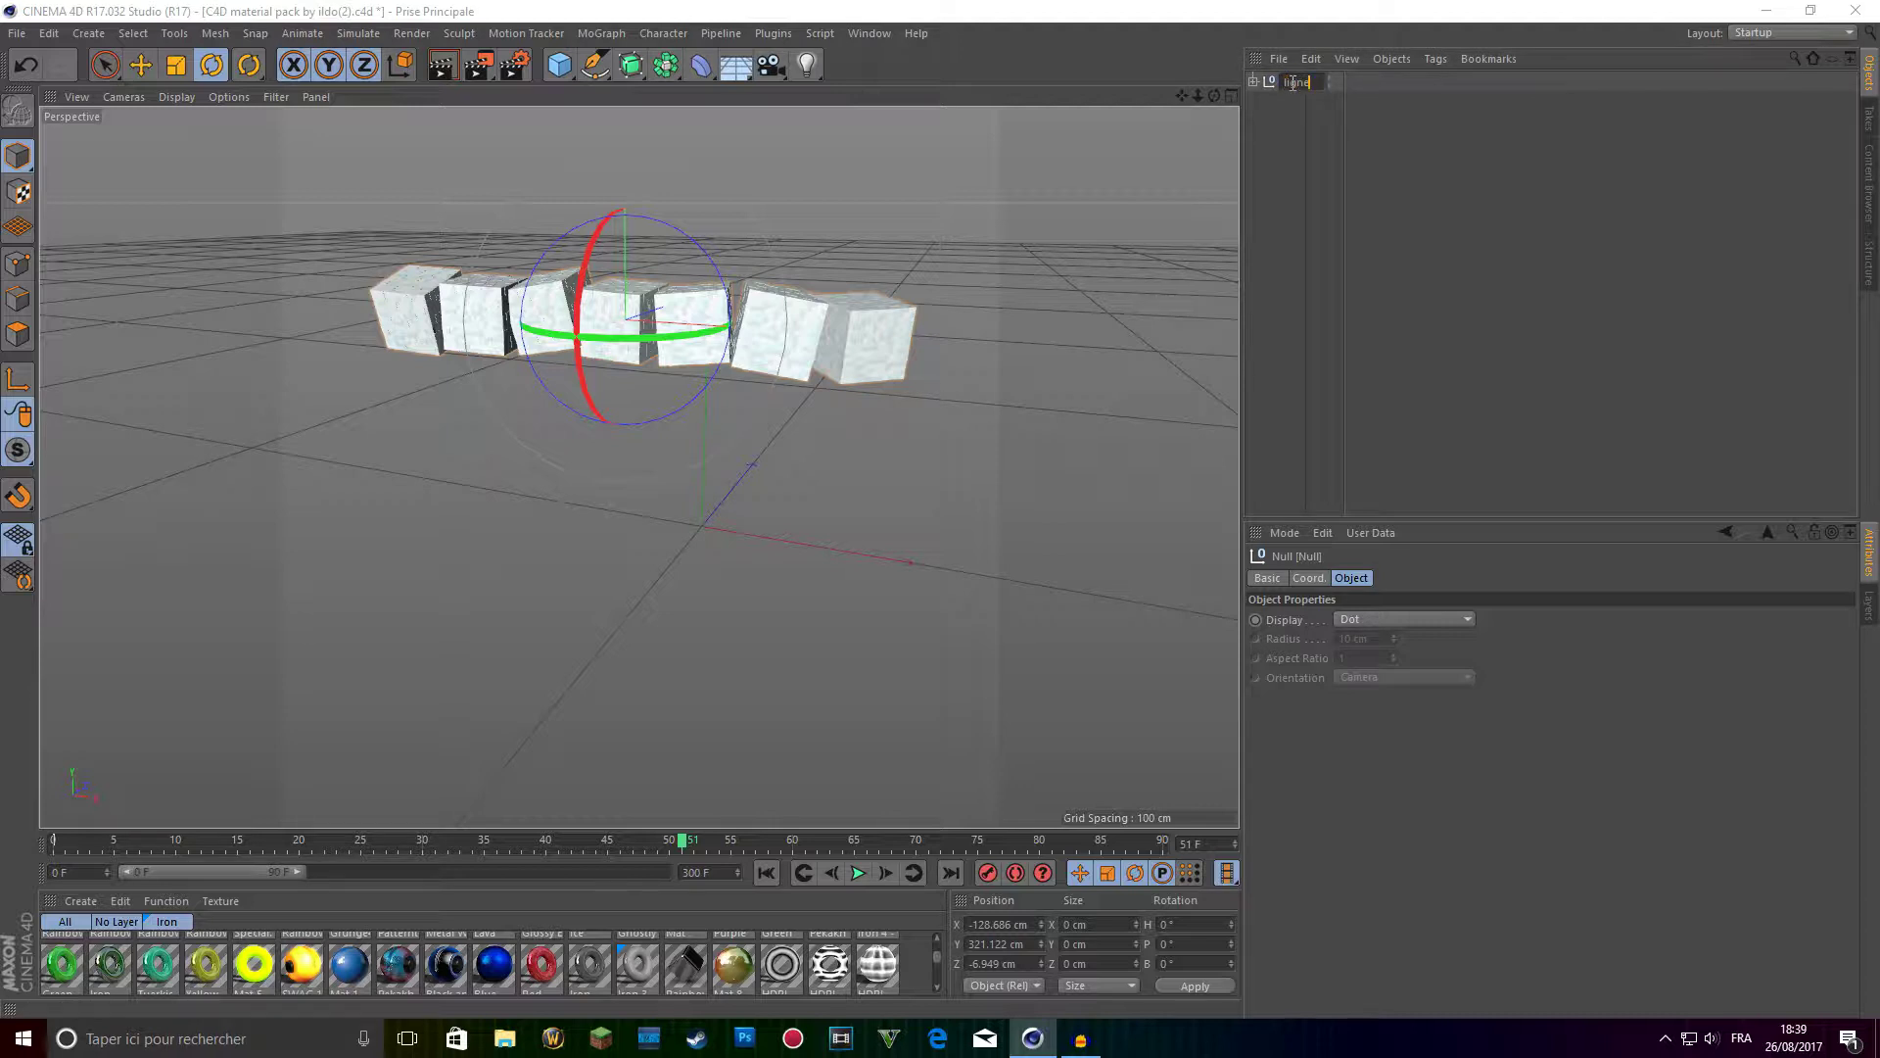
{"action": "type", "text": "ligne du haut"}
{"action": "key", "text": "Return"}
Position a new snow block below the top row and slightly in front of it to start a bottom row.
{"action": "left_click", "coordinate": [140, 65]}
{"action": "left_click_drag", "start_coordinate": [529, 303], "coordinate": [578, 297]}
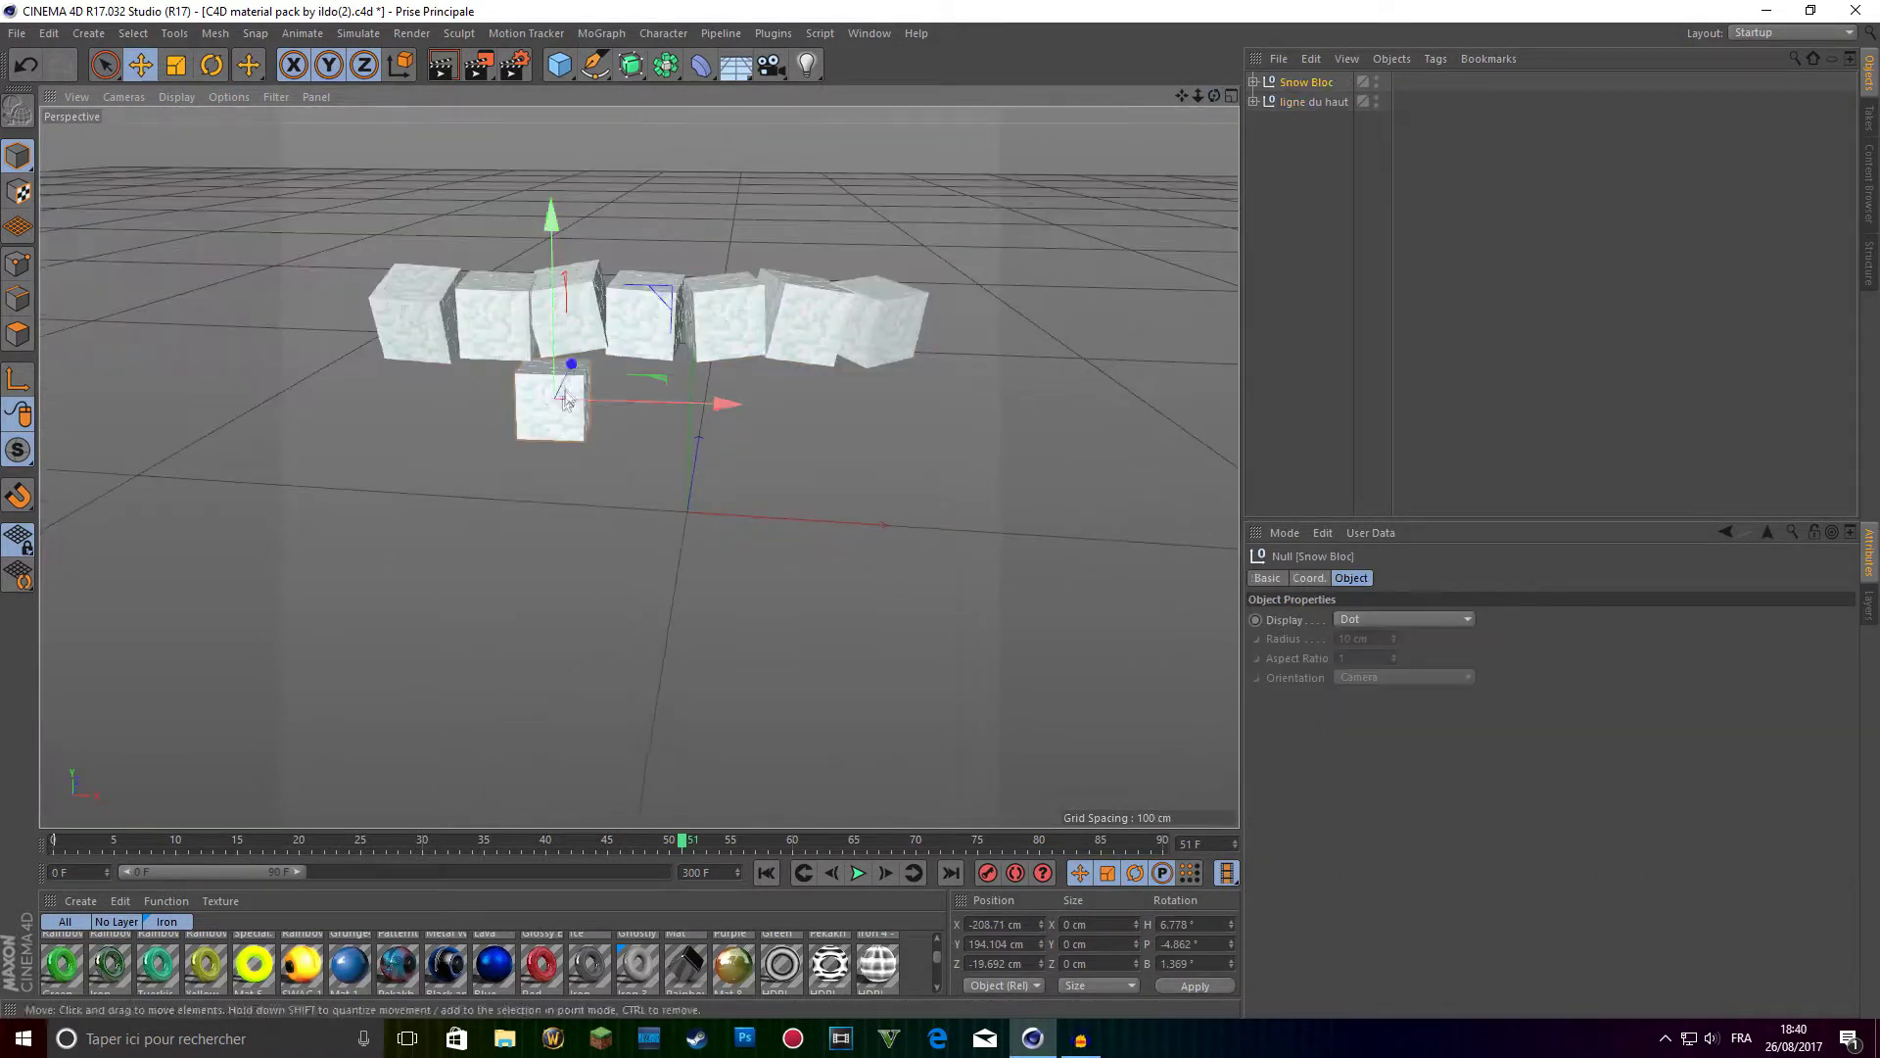
{"action": "mouse_move", "coordinate": [566, 384]}
{"action": "left_mouse_down"}
{"action": "mouse_move", "coordinate": [566, 406]}
{"action": "mouse_move", "coordinate": [571, 390]}
{"action": "left_mouse_up"}
{"action": "left_click_drag", "start_coordinate": [1214, 96], "coordinate": [1087, 181]}
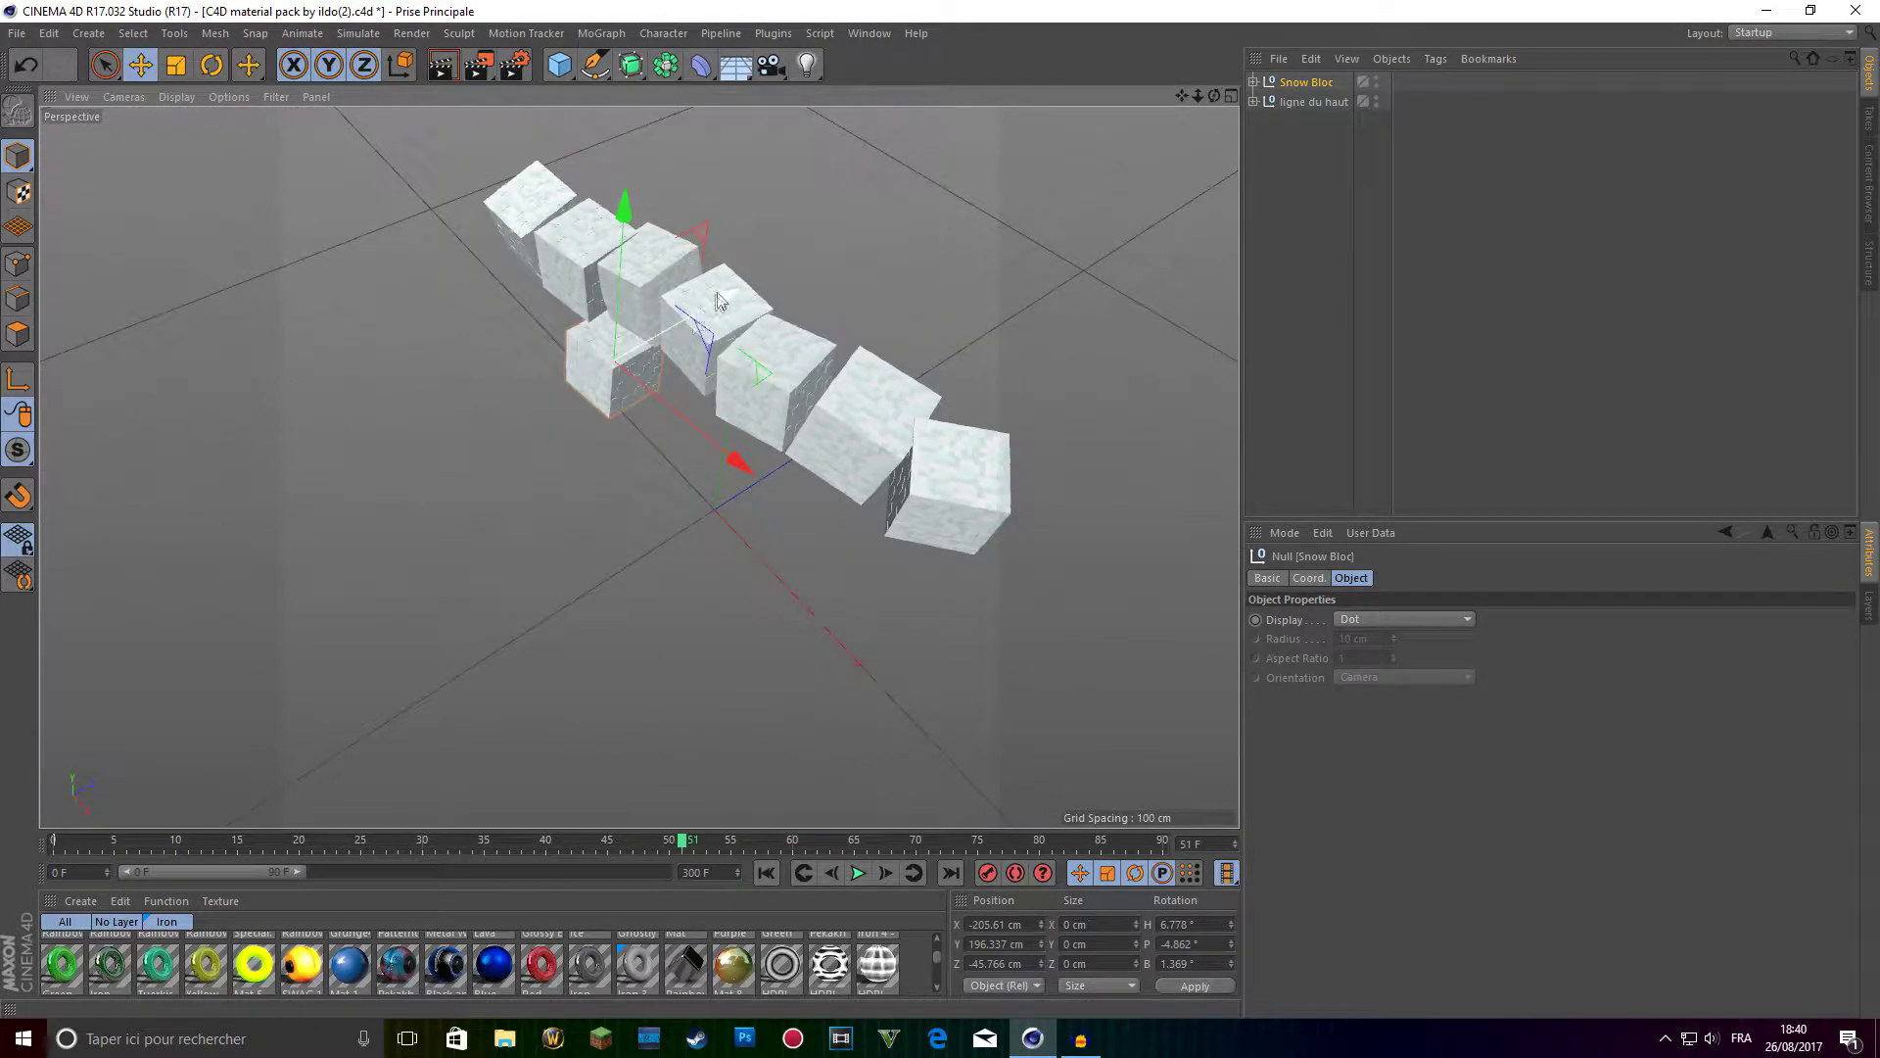
{"action": "left_click_drag", "start_coordinate": [716, 300], "coordinate": [689, 316]}
{"action": "left_click_drag", "start_coordinate": [1214, 96], "coordinate": [1207, 24]}
{"action": "left_click_drag", "start_coordinate": [615, 211], "coordinate": [615, 275]}
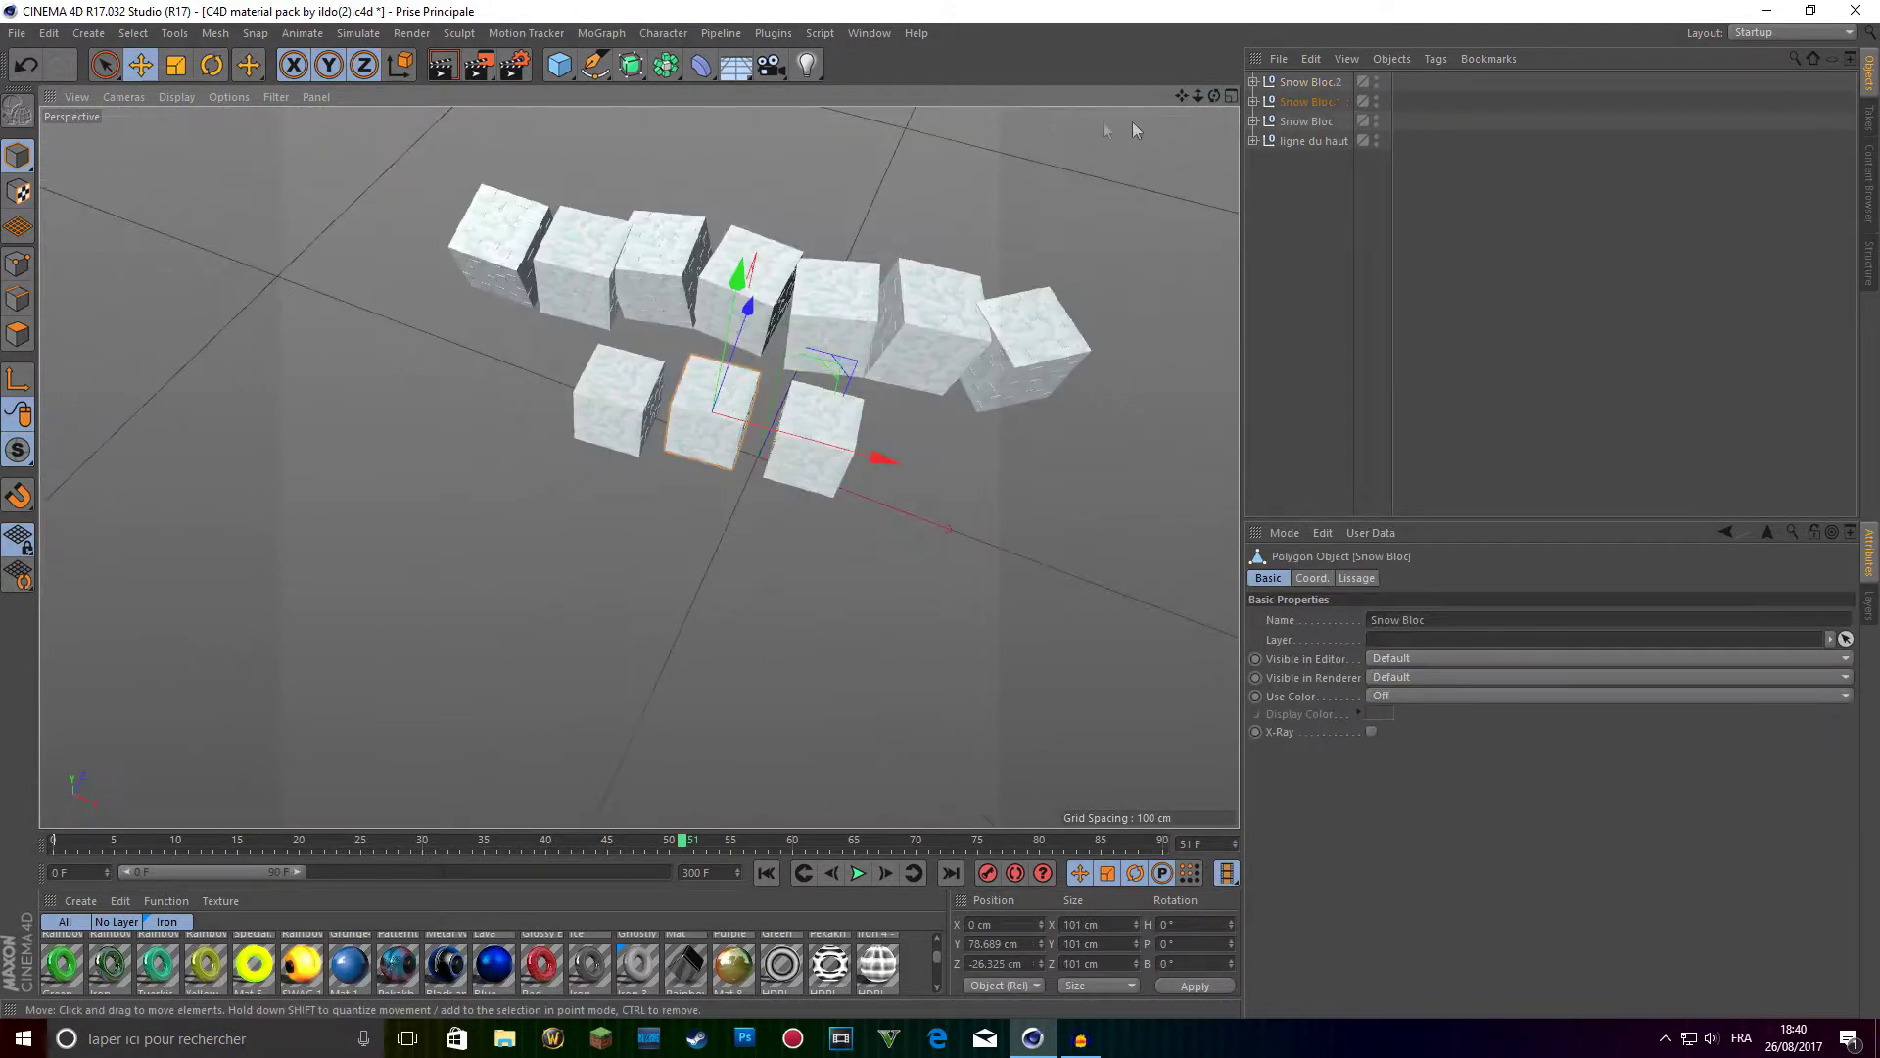
Adjust the depth and sideways positions of the three bottom-row snow blocks to line them up with small gaps.
{"action": "left_click_drag", "start_coordinate": [1215, 96], "coordinate": [1268, 74]}
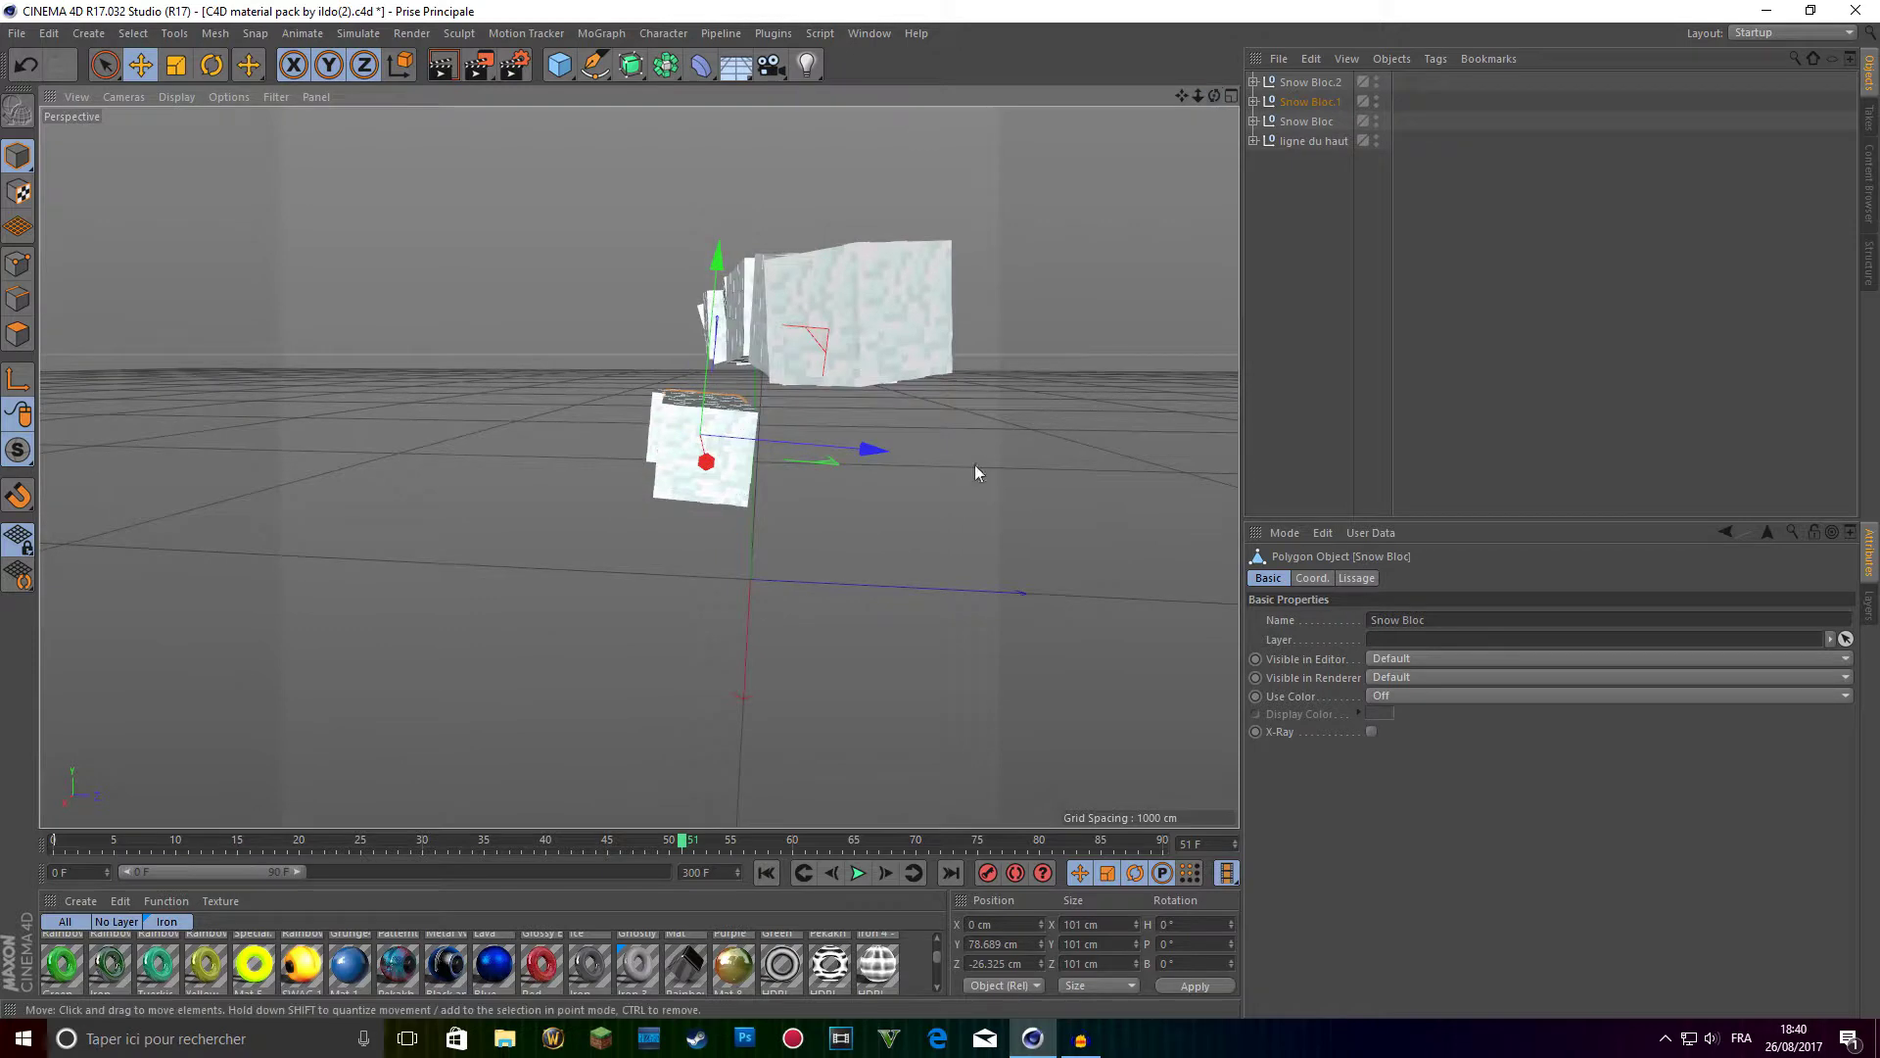
{"action": "mouse_move", "coordinate": [873, 451]}
{"action": "left_mouse_down"}
{"action": "mouse_move", "coordinate": [847, 450]}
{"action": "mouse_move", "coordinate": [871, 460]}
{"action": "mouse_move", "coordinate": [860, 472]}
{"action": "left_mouse_up"}
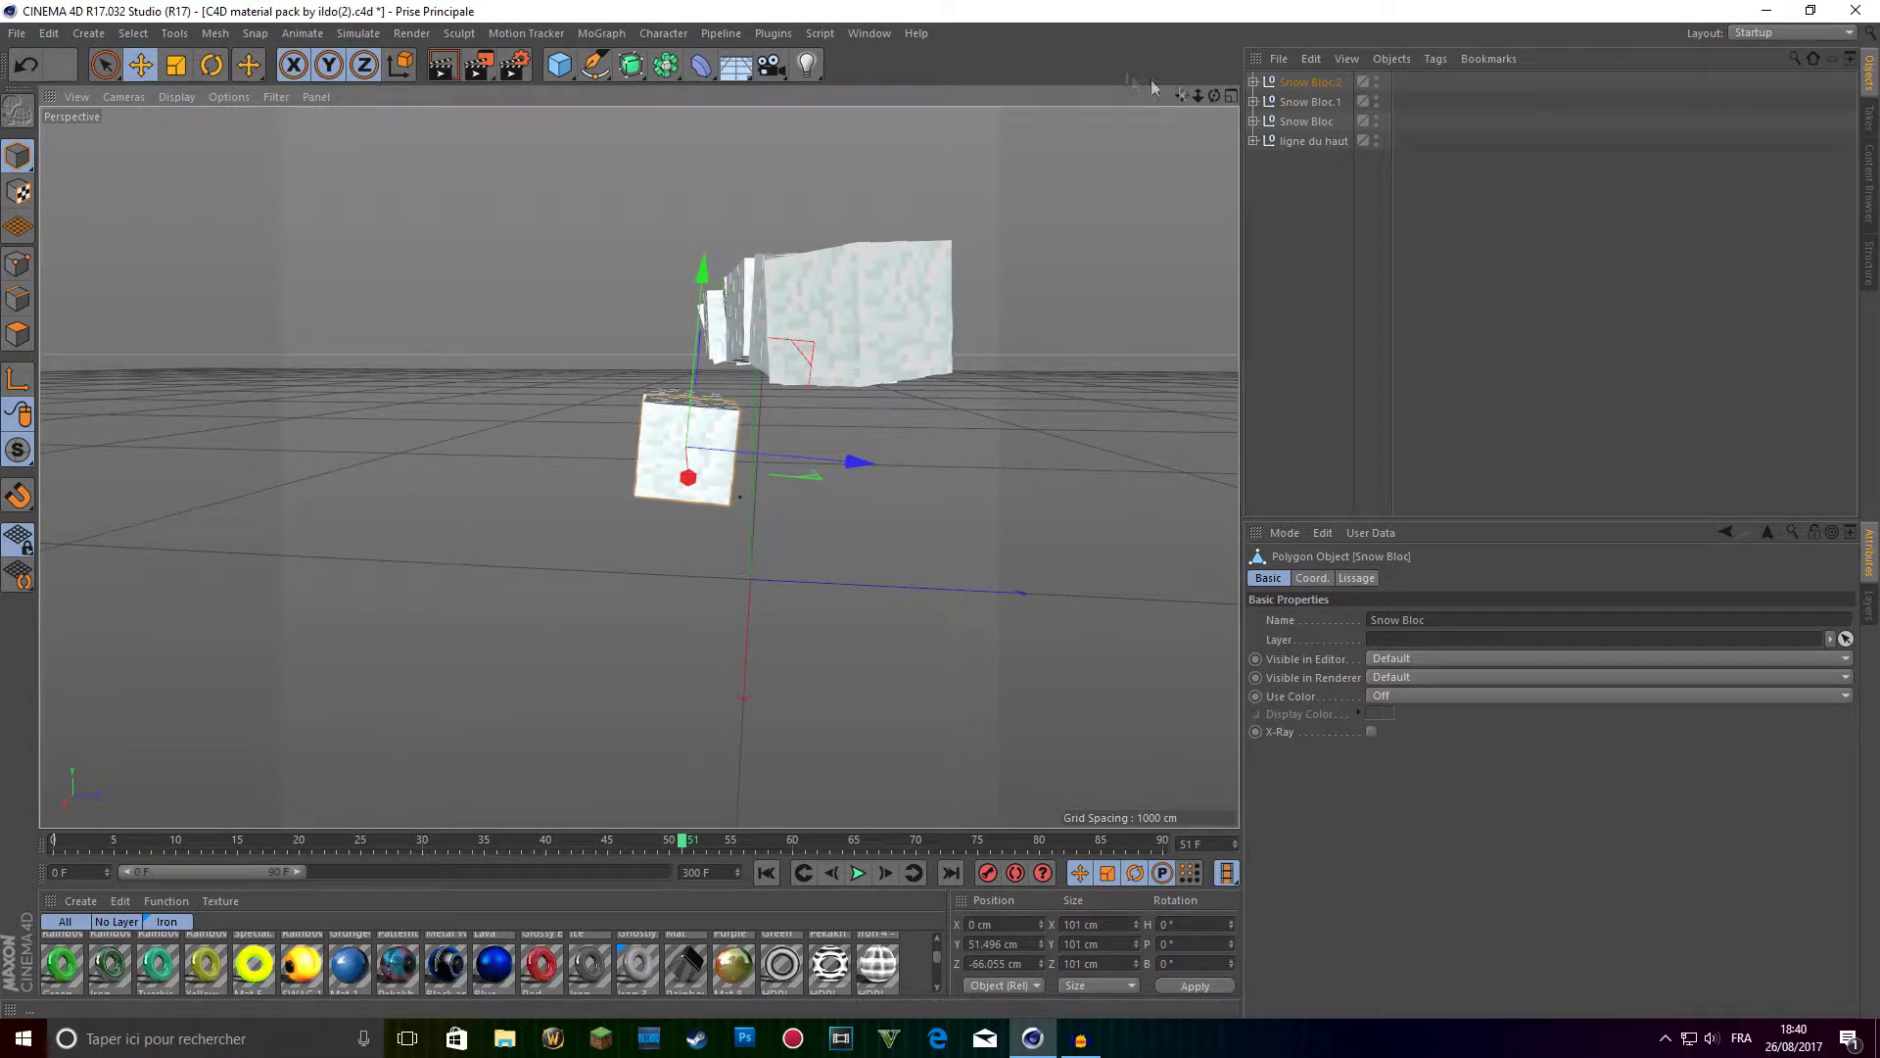
{"action": "left_click_drag", "start_coordinate": [1198, 96], "coordinate": [1329, 105]}
{"action": "left_click_drag", "start_coordinate": [738, 473], "coordinate": [718, 476]}
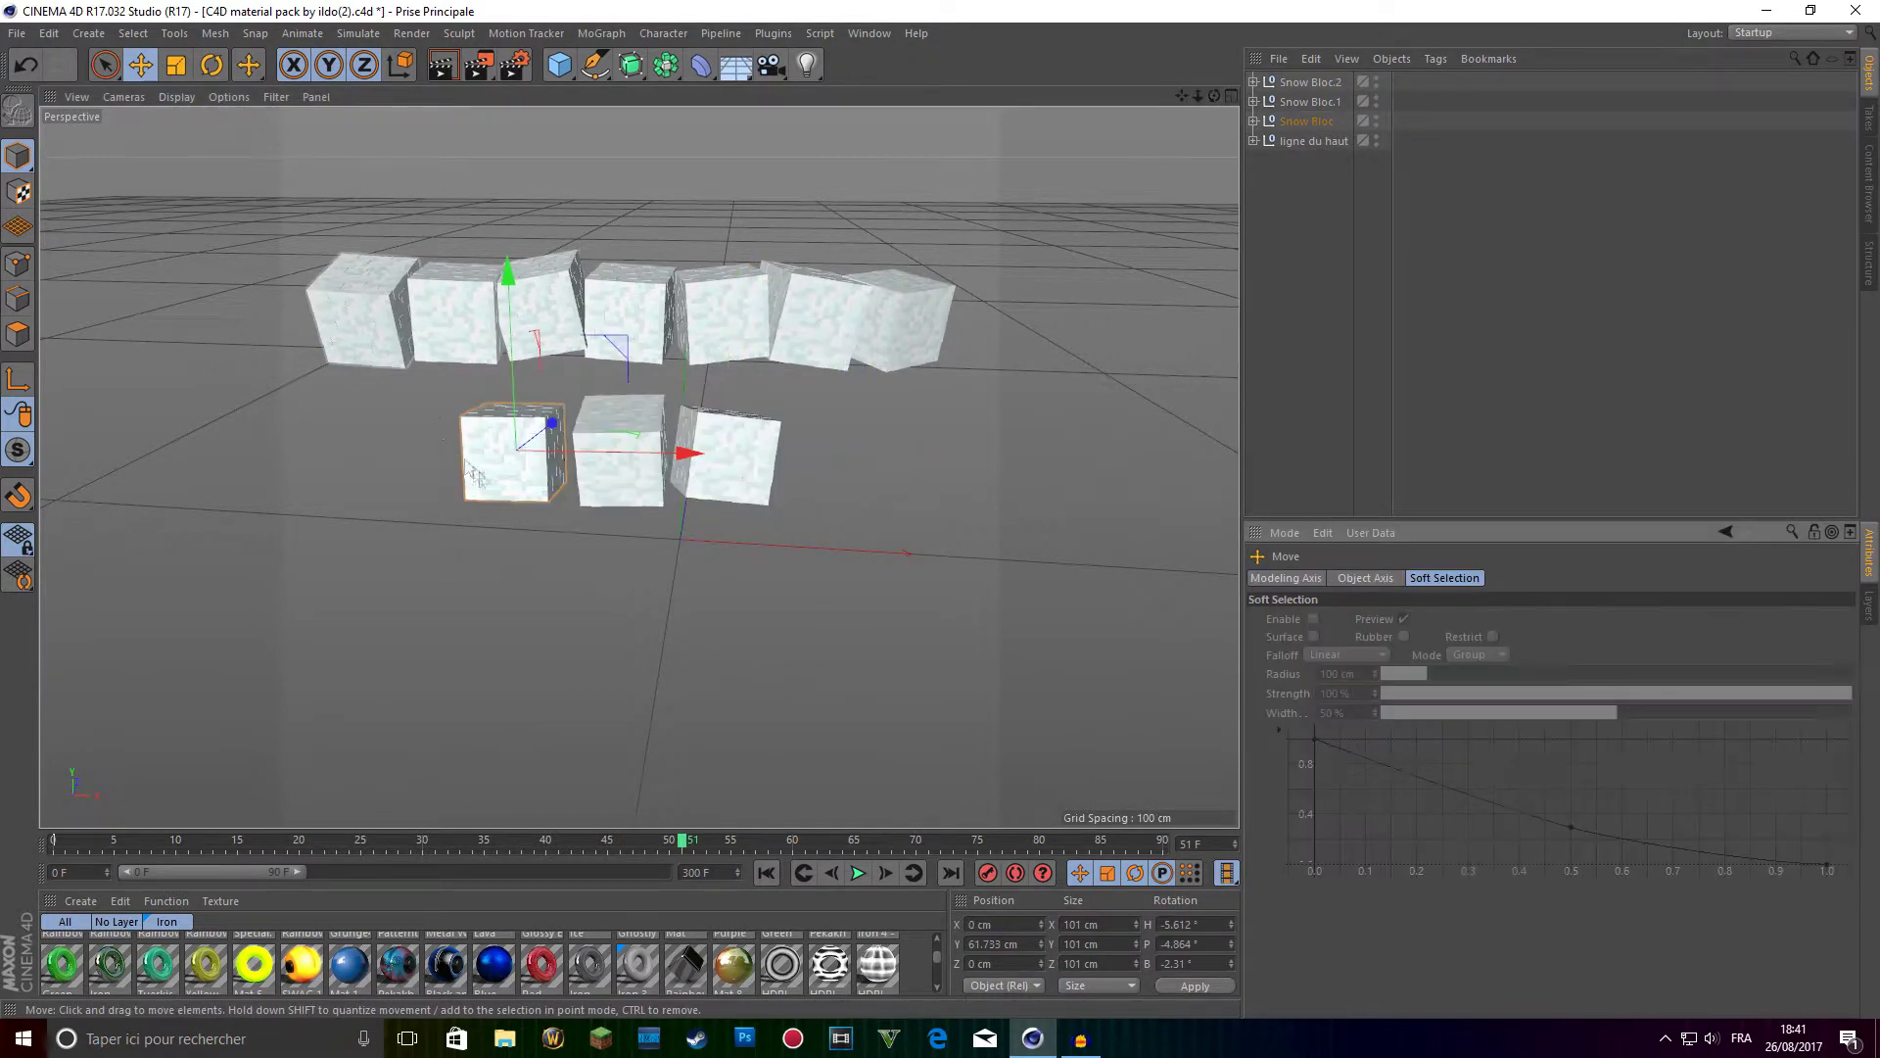
{"action": "left_click_drag", "start_coordinate": [493, 476], "coordinate": [502, 476]}
{"action": "left_click_drag", "start_coordinate": [733, 476], "coordinate": [706, 434]}
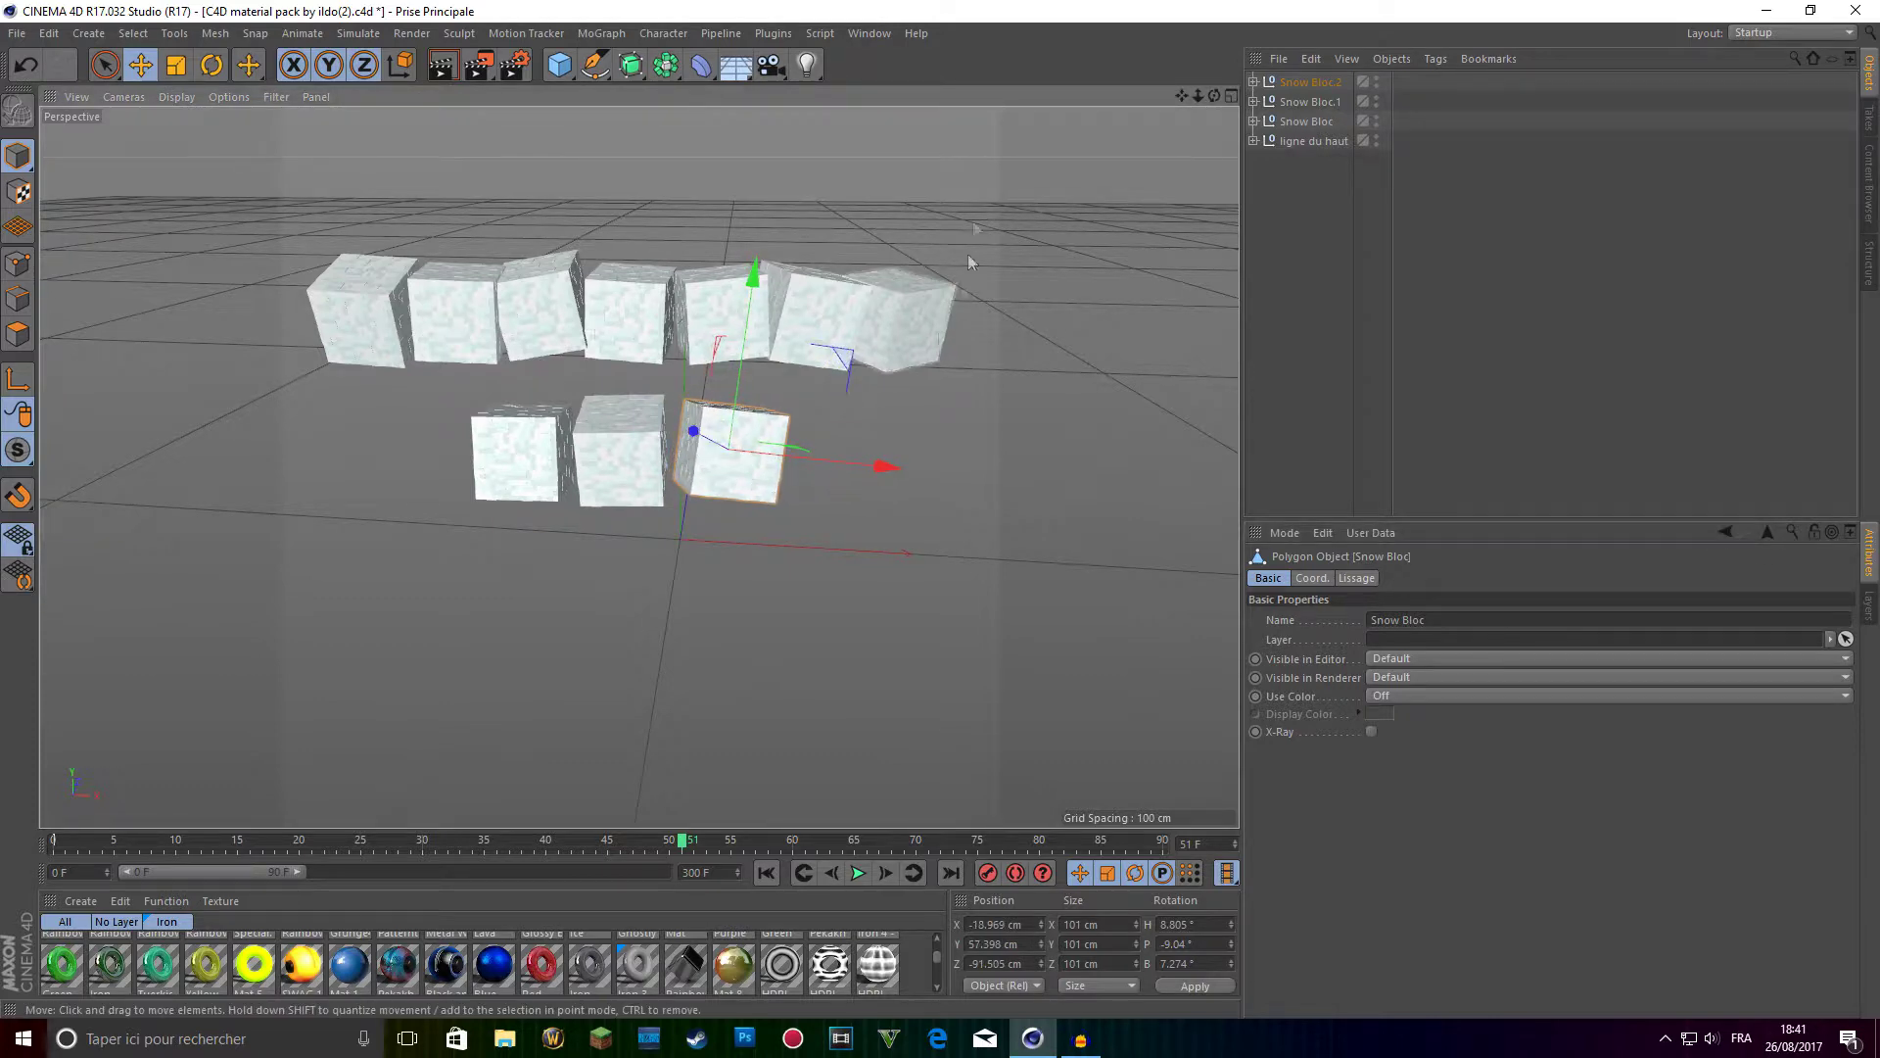
{"action": "left_click_drag", "start_coordinate": [1215, 96], "coordinate": [1150, 98]}
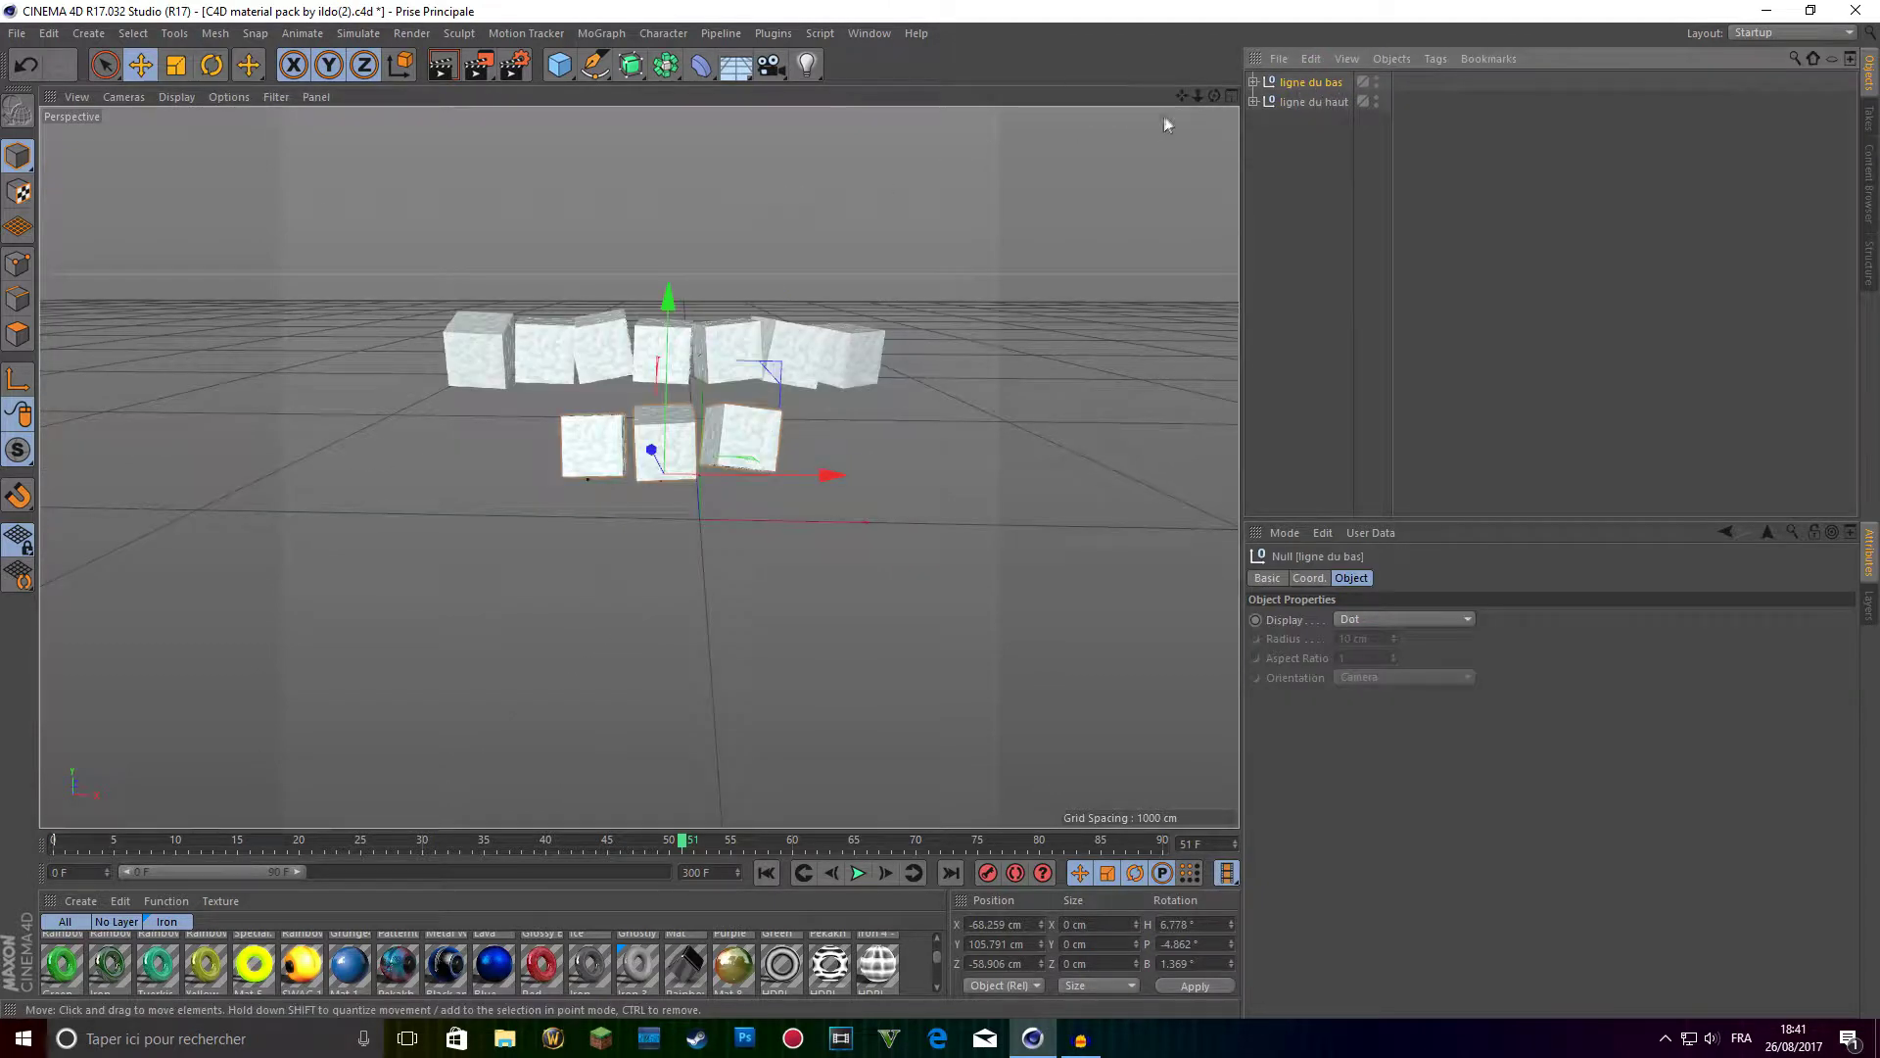
Add a MoText object to the scene.
{"action": "left_click_drag", "start_coordinate": [1214, 96], "coordinate": [553, 162]}
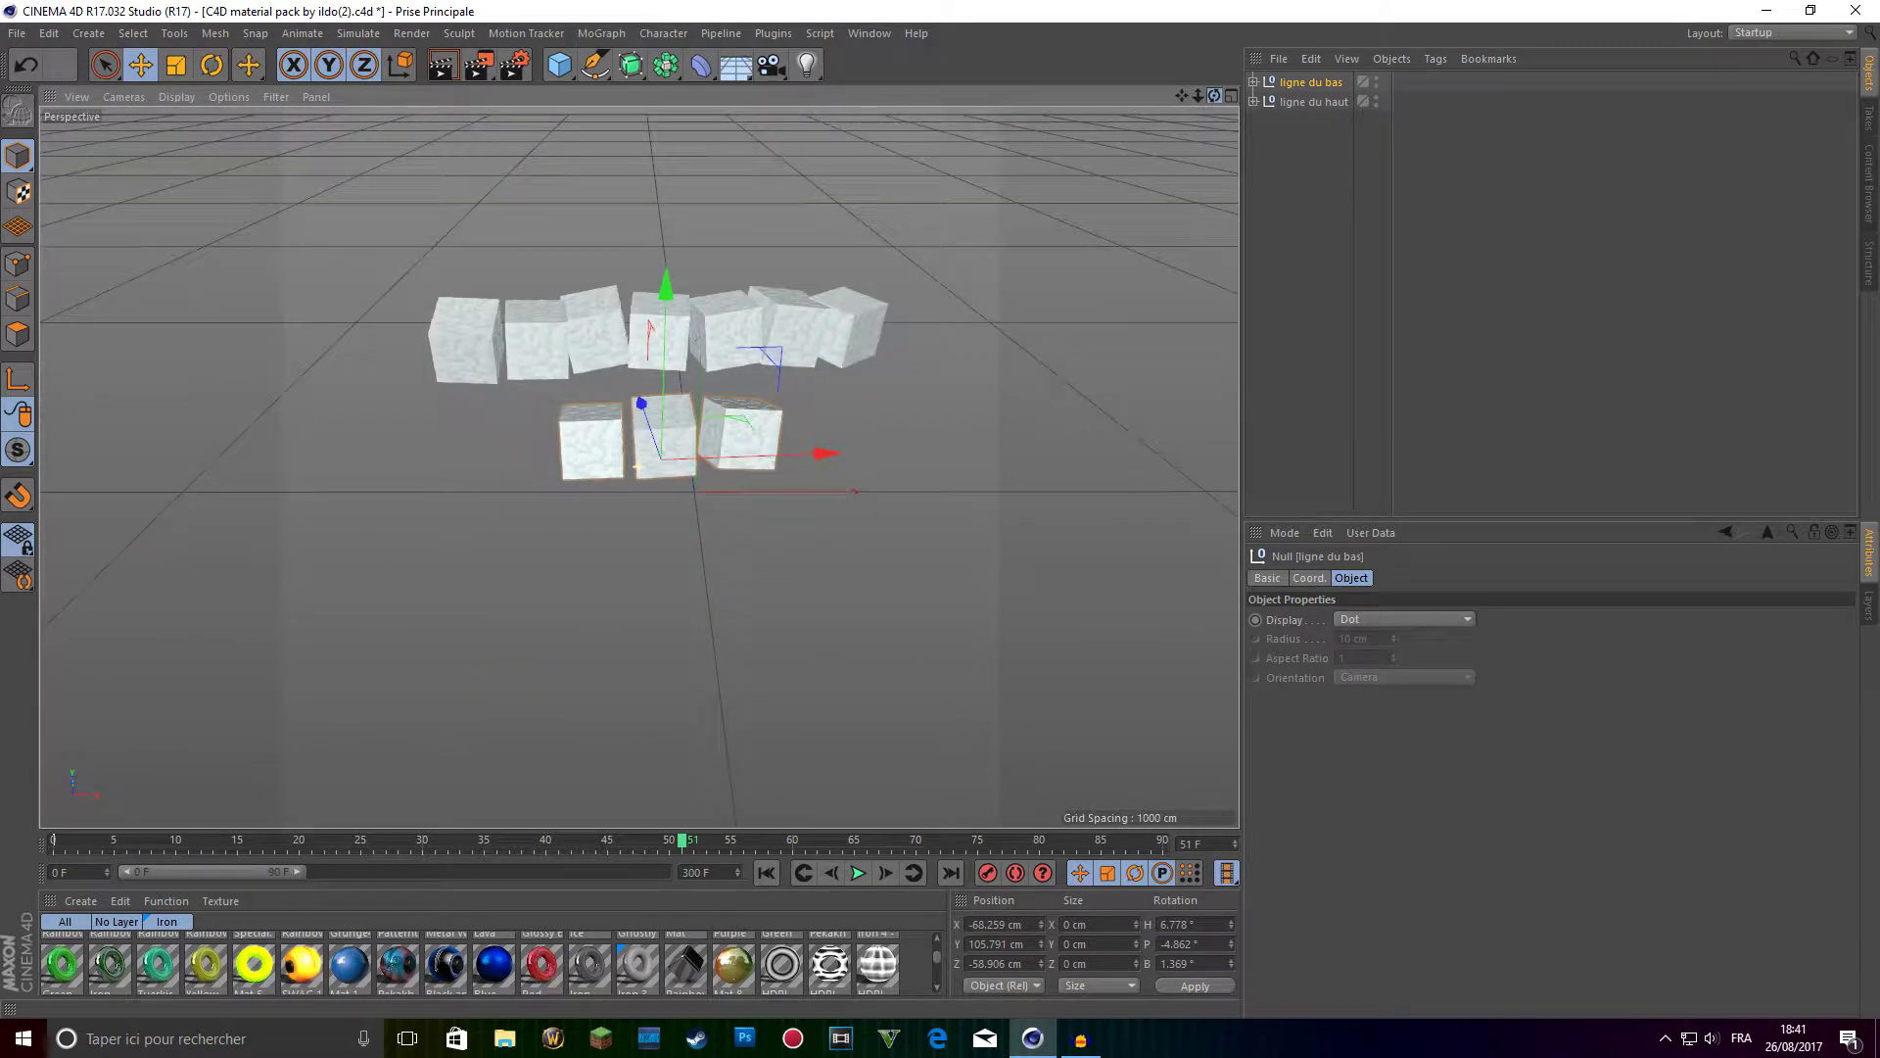
{"action": "scroll", "coordinate": [764, 138], "scroll_direction": "up", "scroll_amount": 1}
{"action": "left_click", "coordinate": [619, 30]}
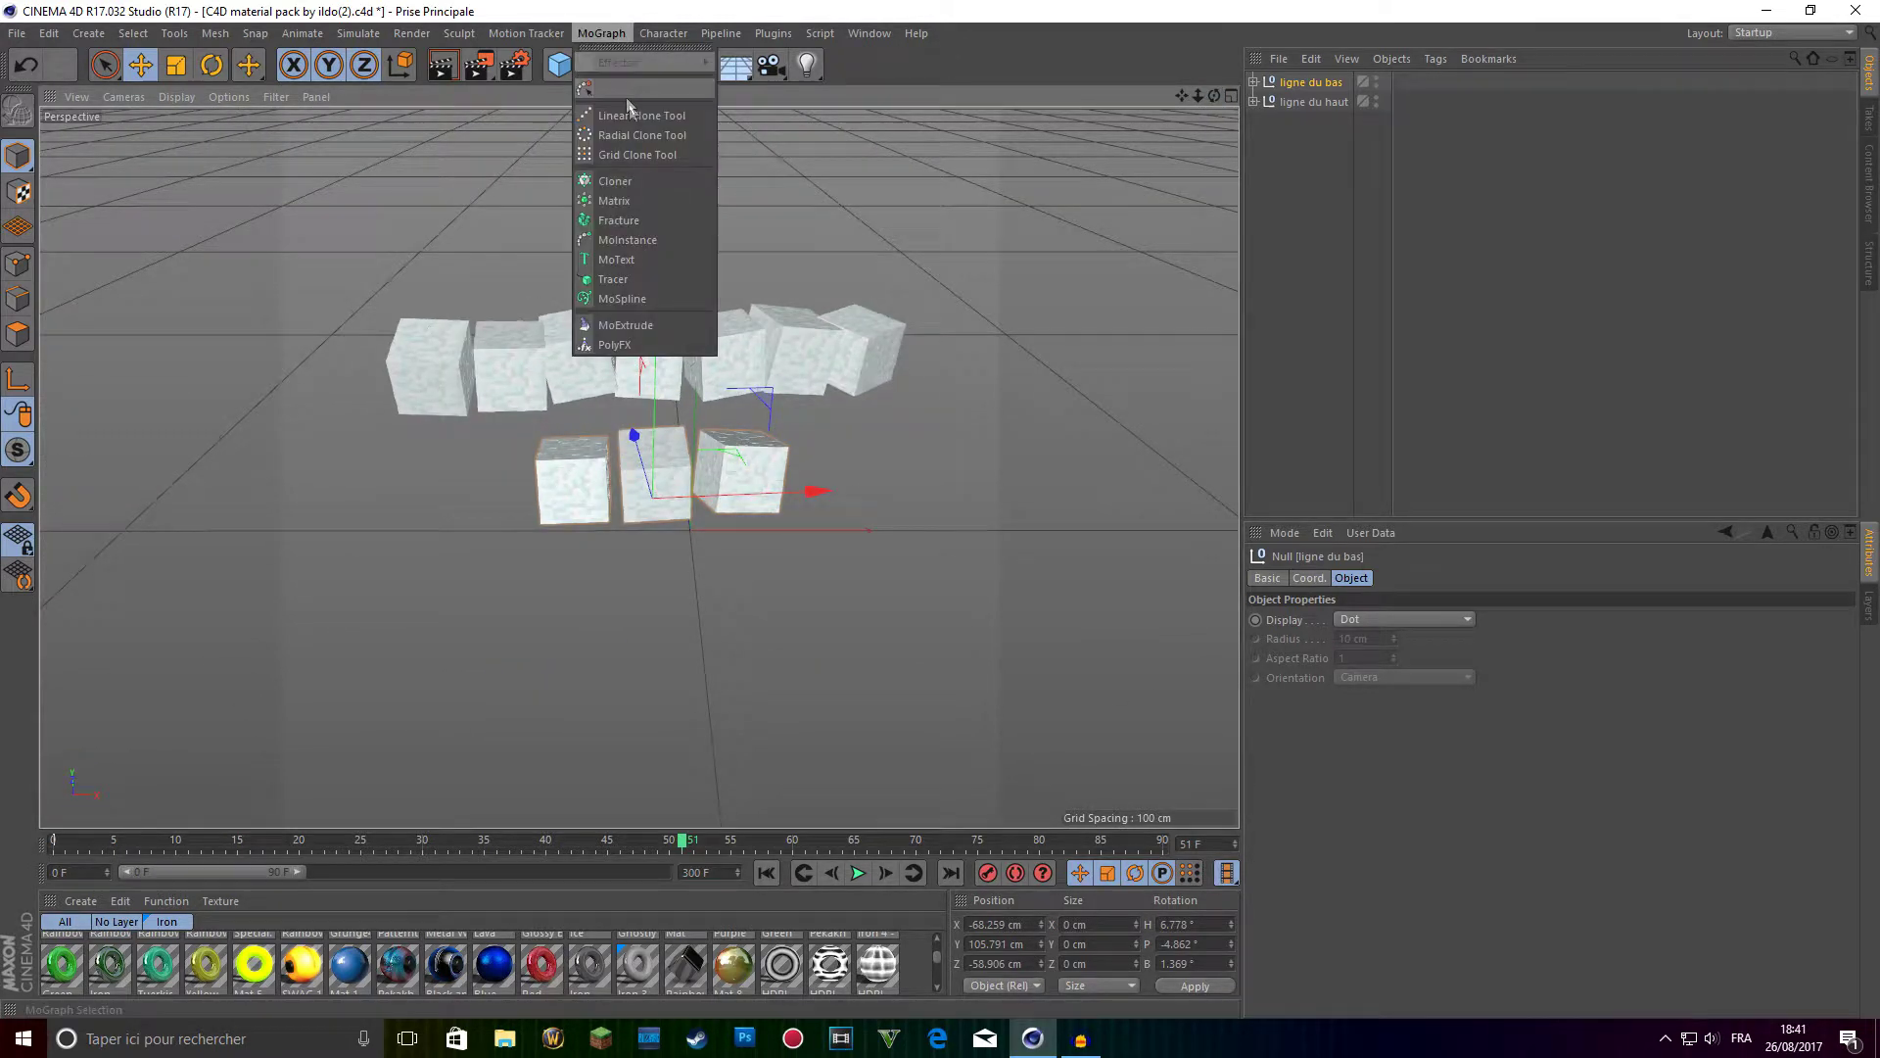
{"action": "left_click", "coordinate": [697, 246]}
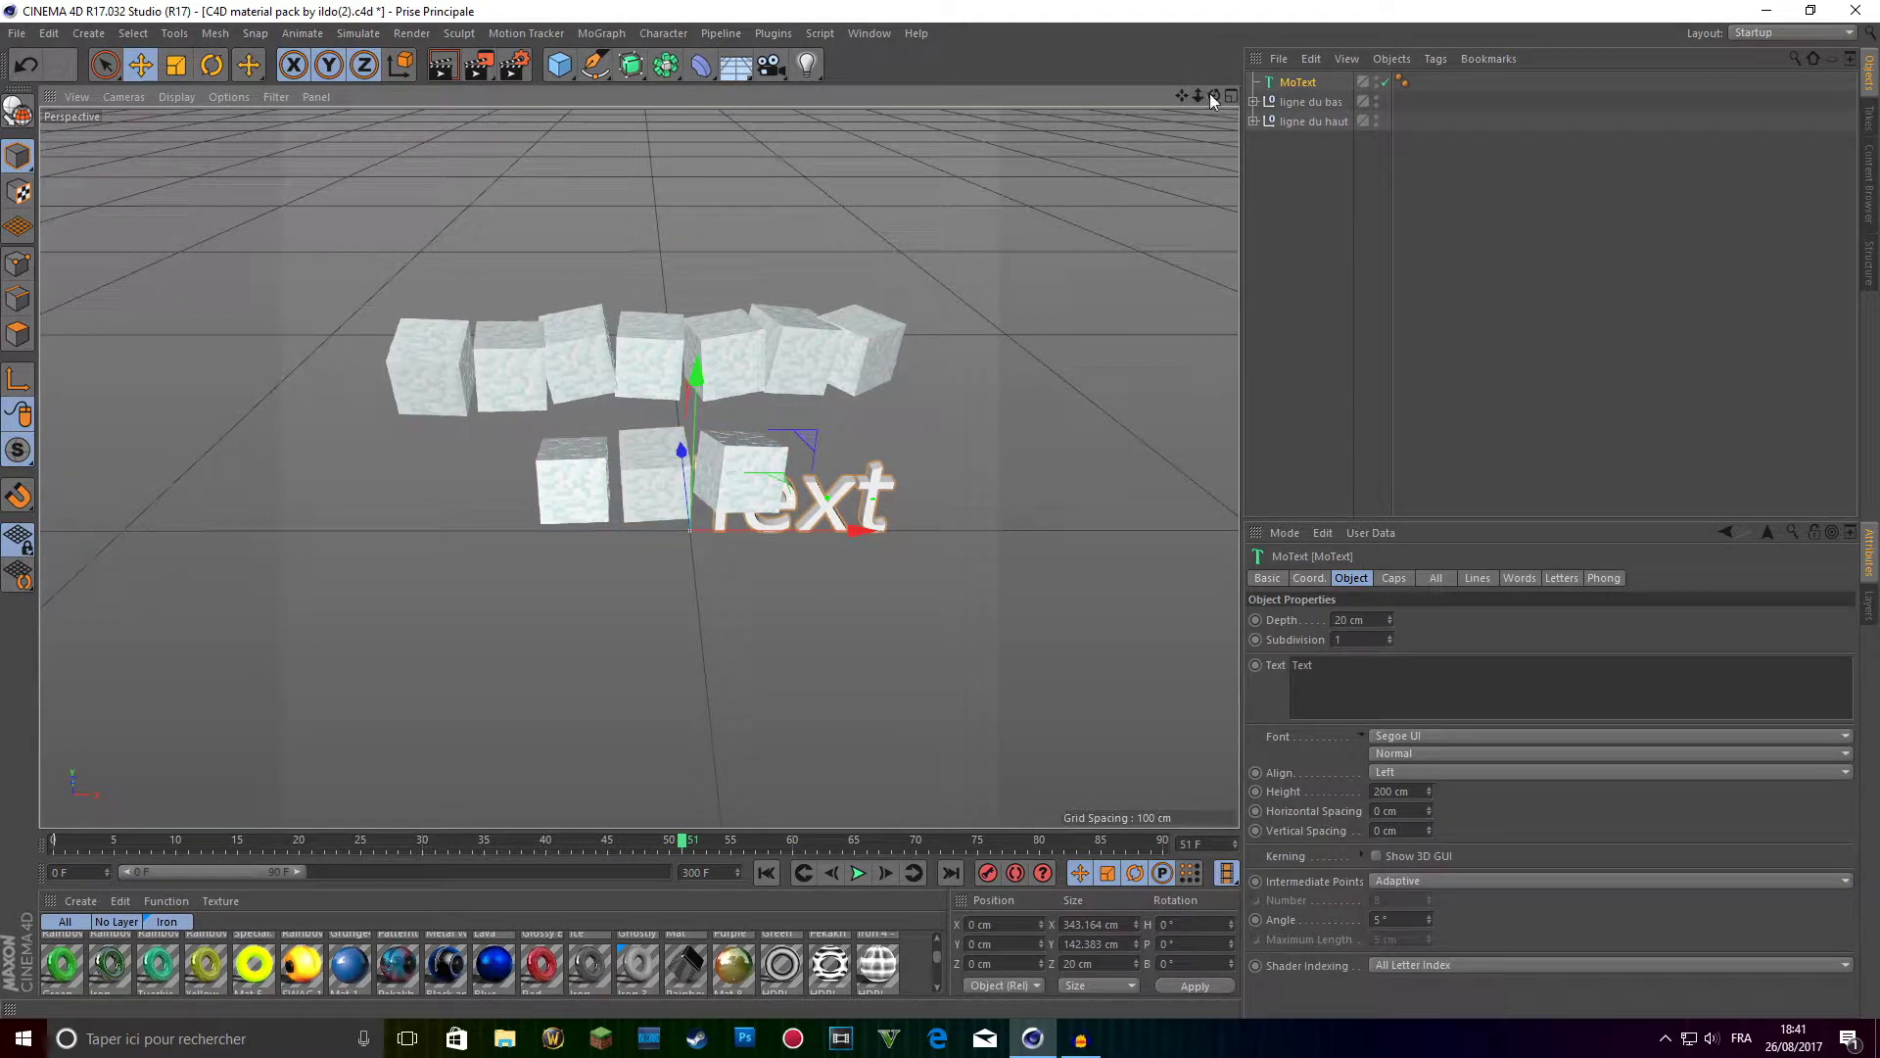
{"action": "left_click_drag", "start_coordinate": [1215, 98], "coordinate": [1219, 117]}
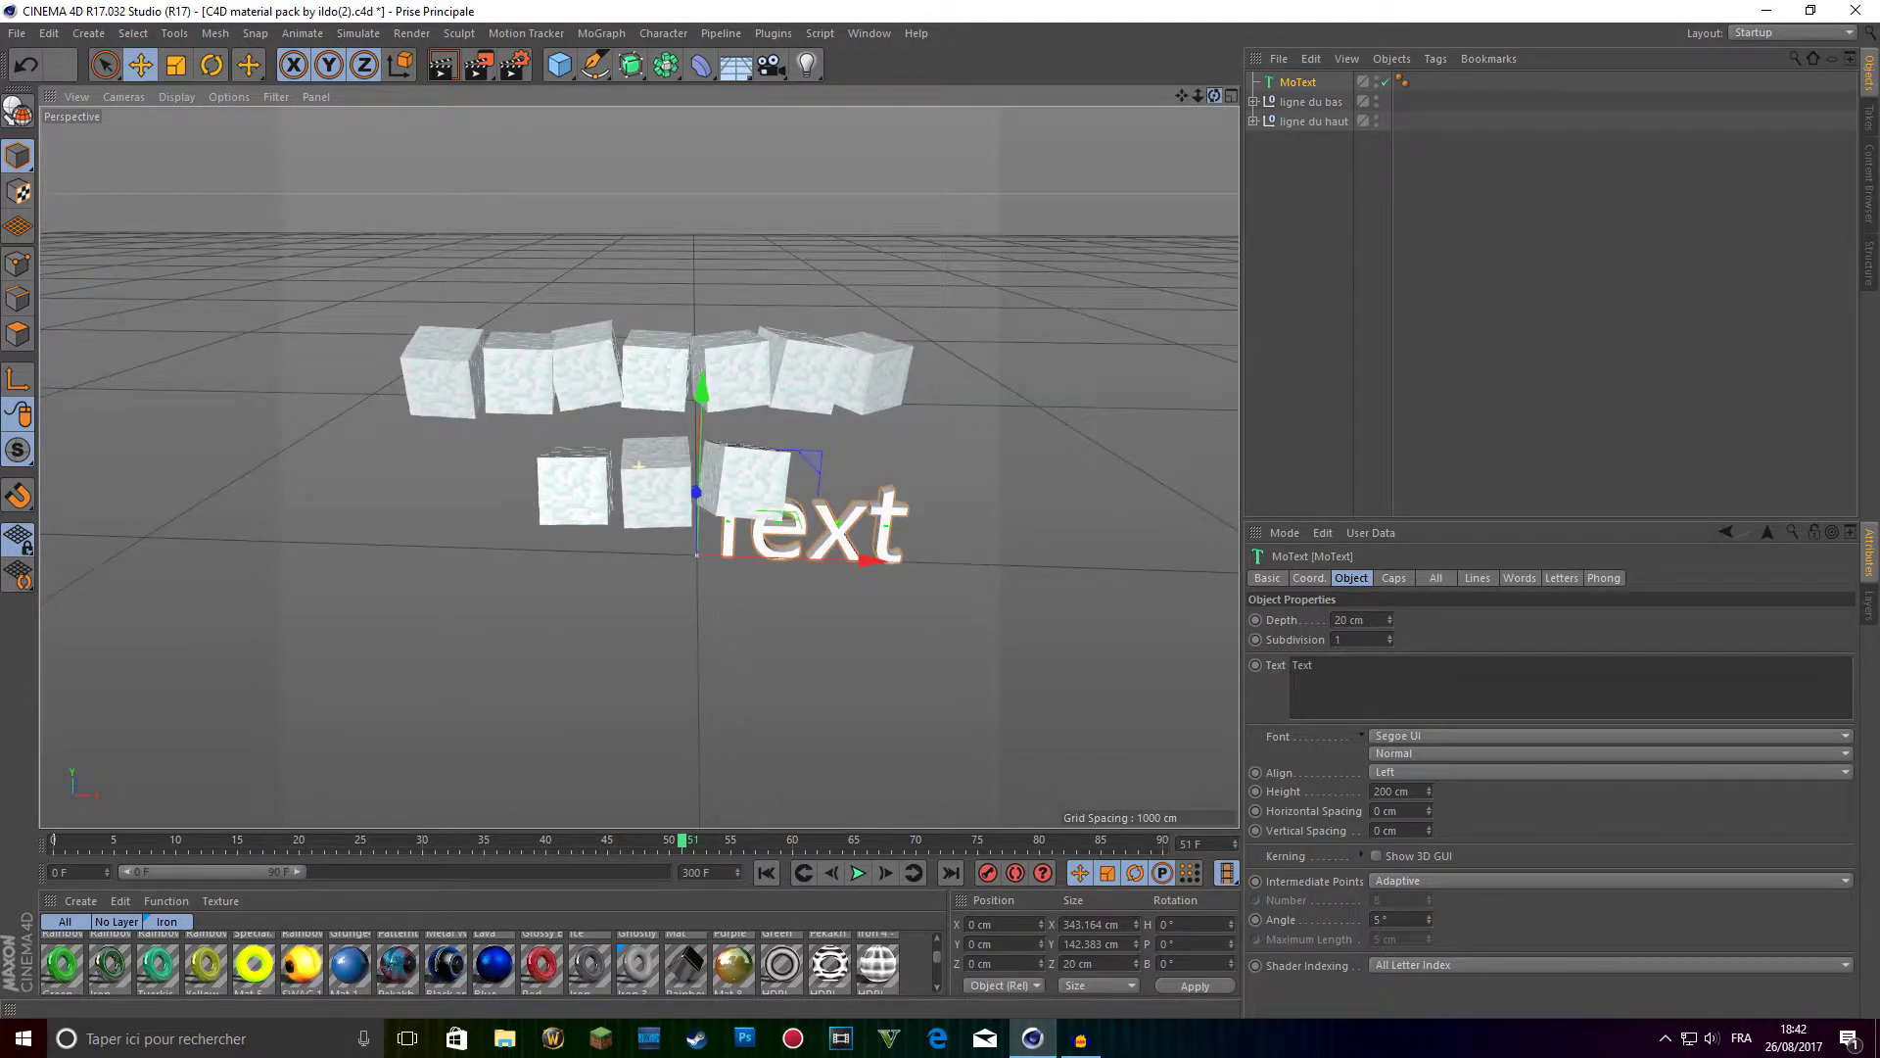
Move the MoText object above the top block row and rename it s.
{"action": "left_click_drag", "start_coordinate": [862, 537], "coordinate": [788, 245]}
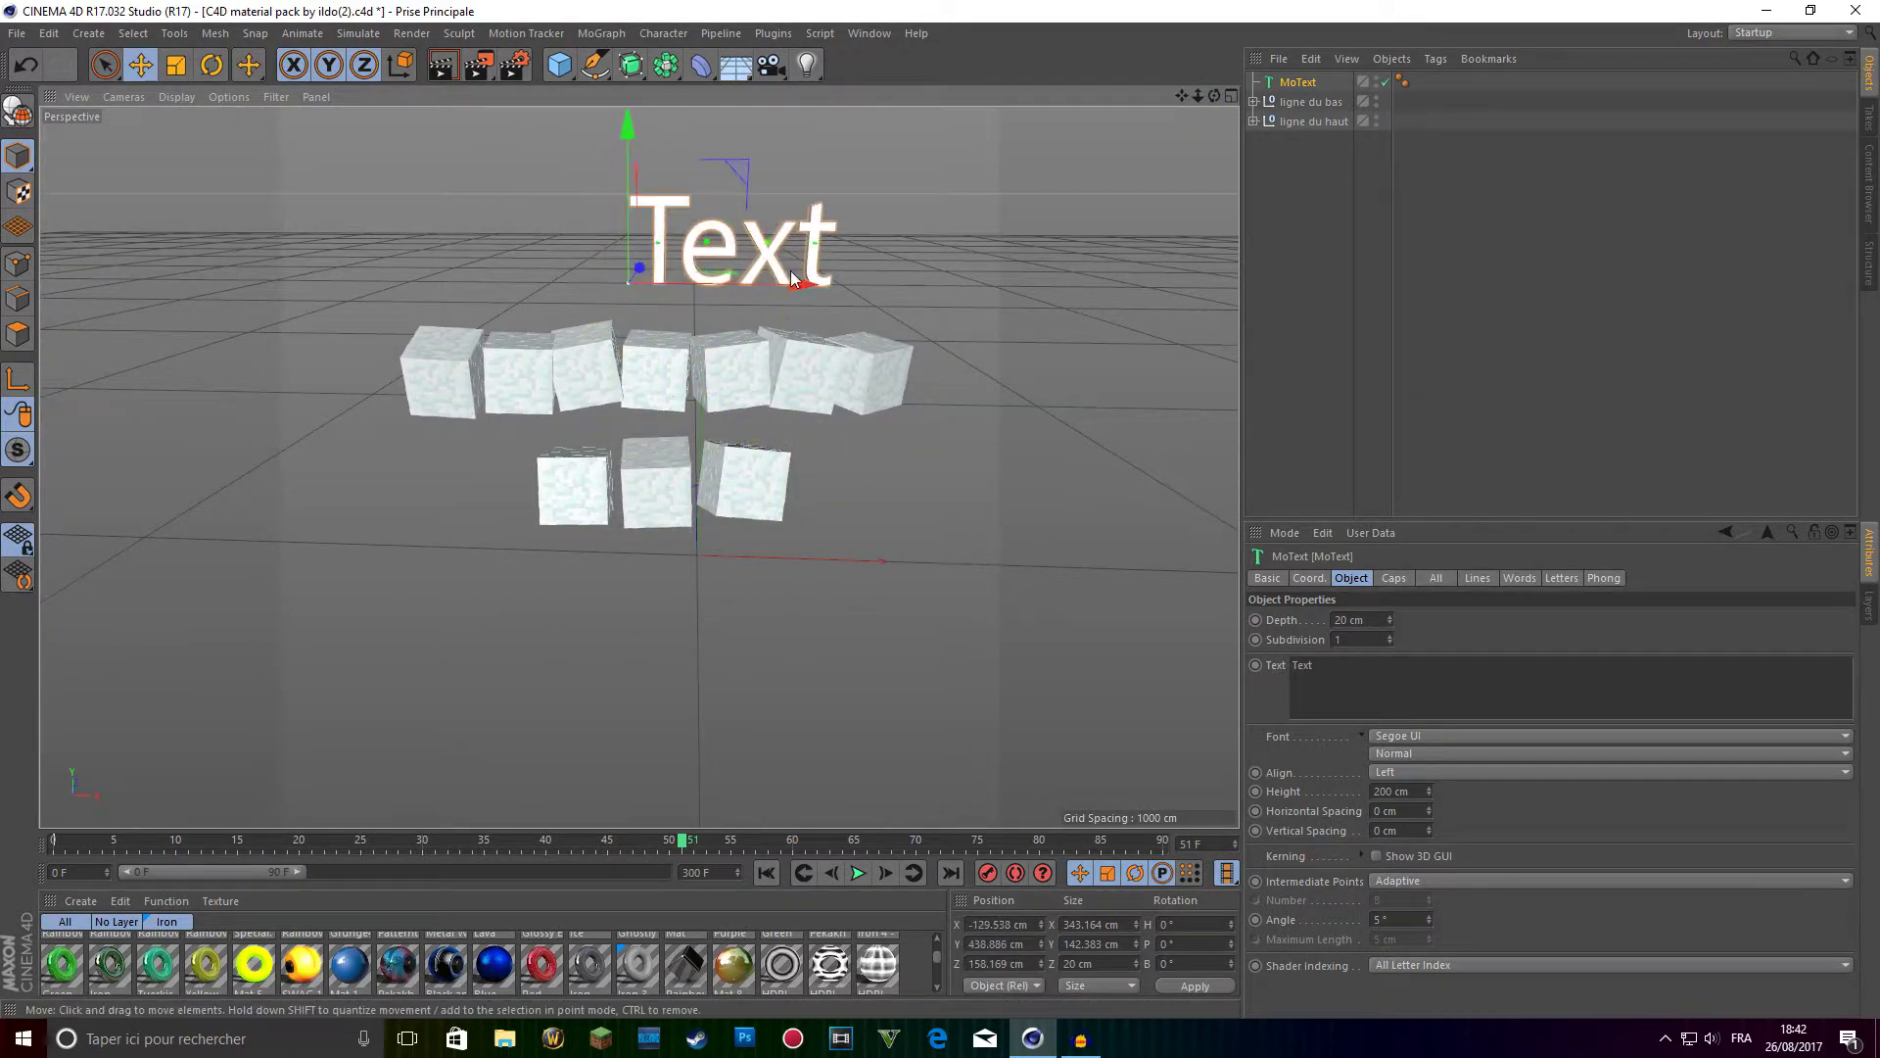
{"action": "double_click", "coordinate": [1298, 85]}
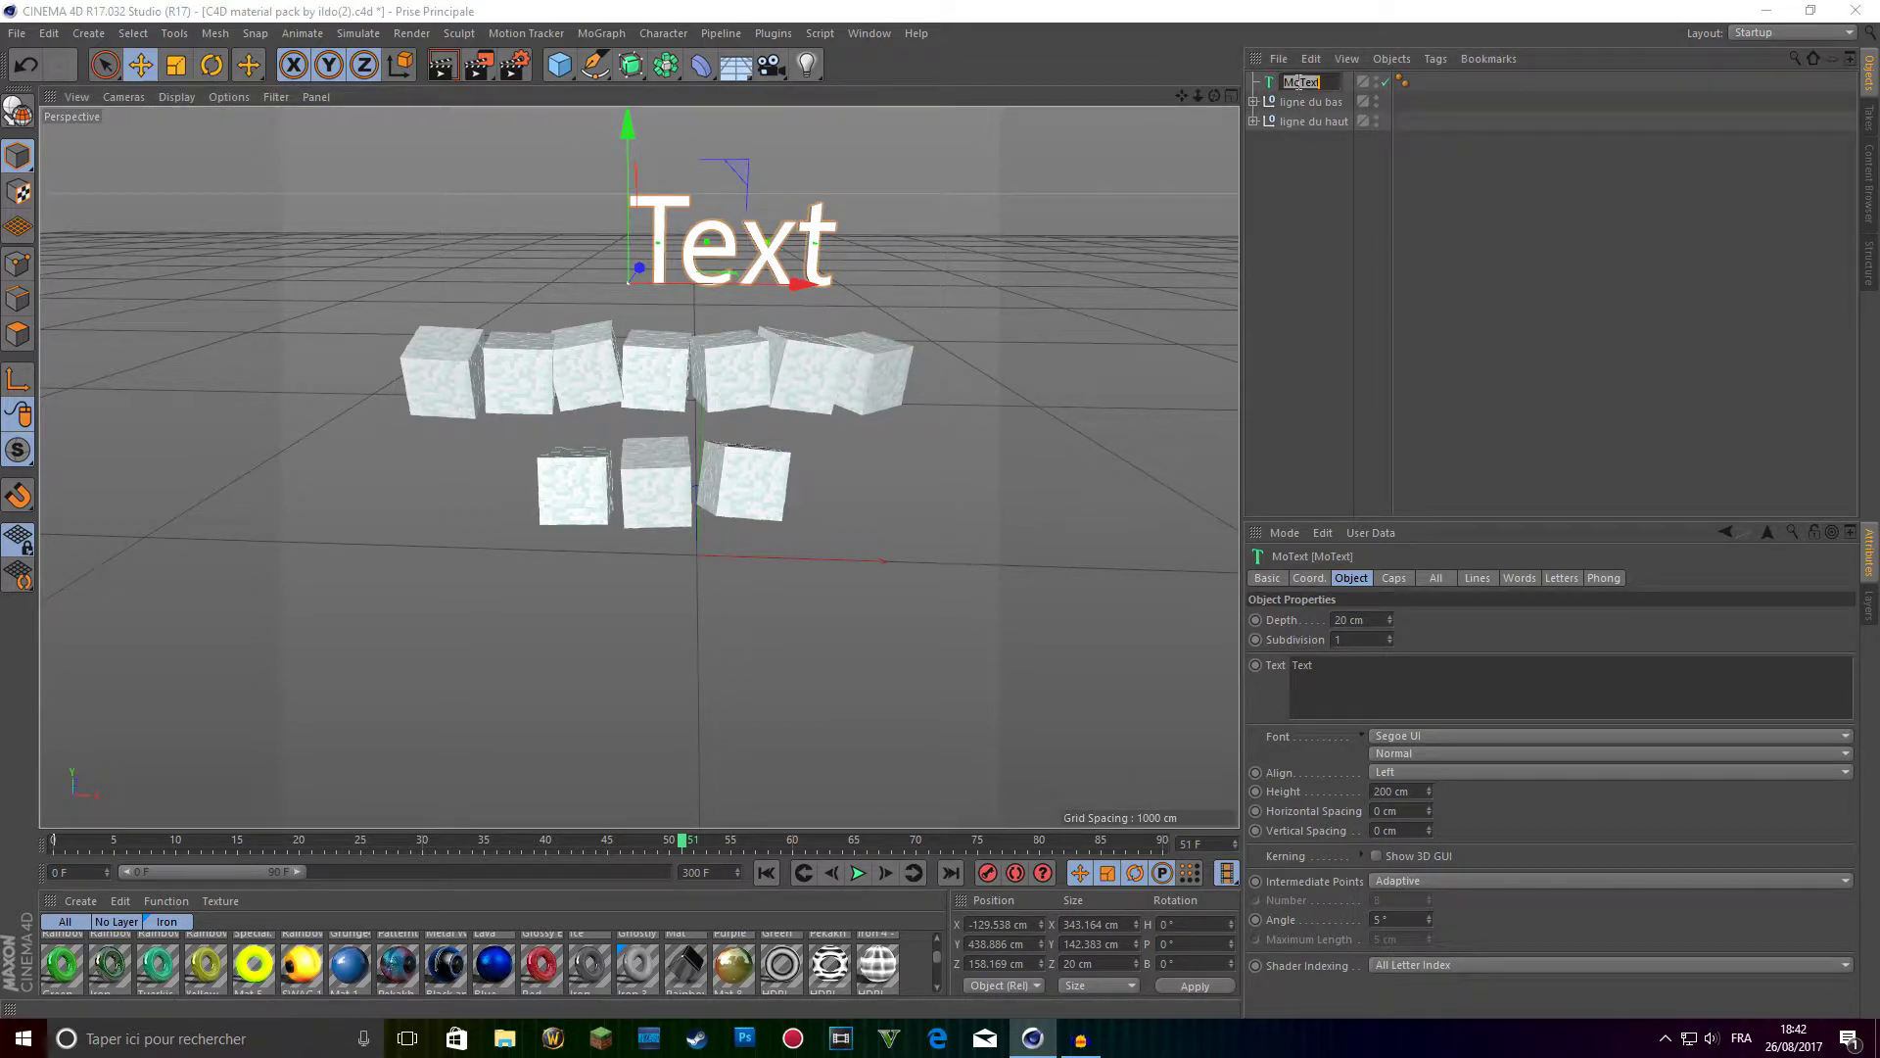
{"action": "type", "text": "s"}
Replace the MoText's text content with a capital S.
{"action": "left_click", "coordinate": [1332, 662]}
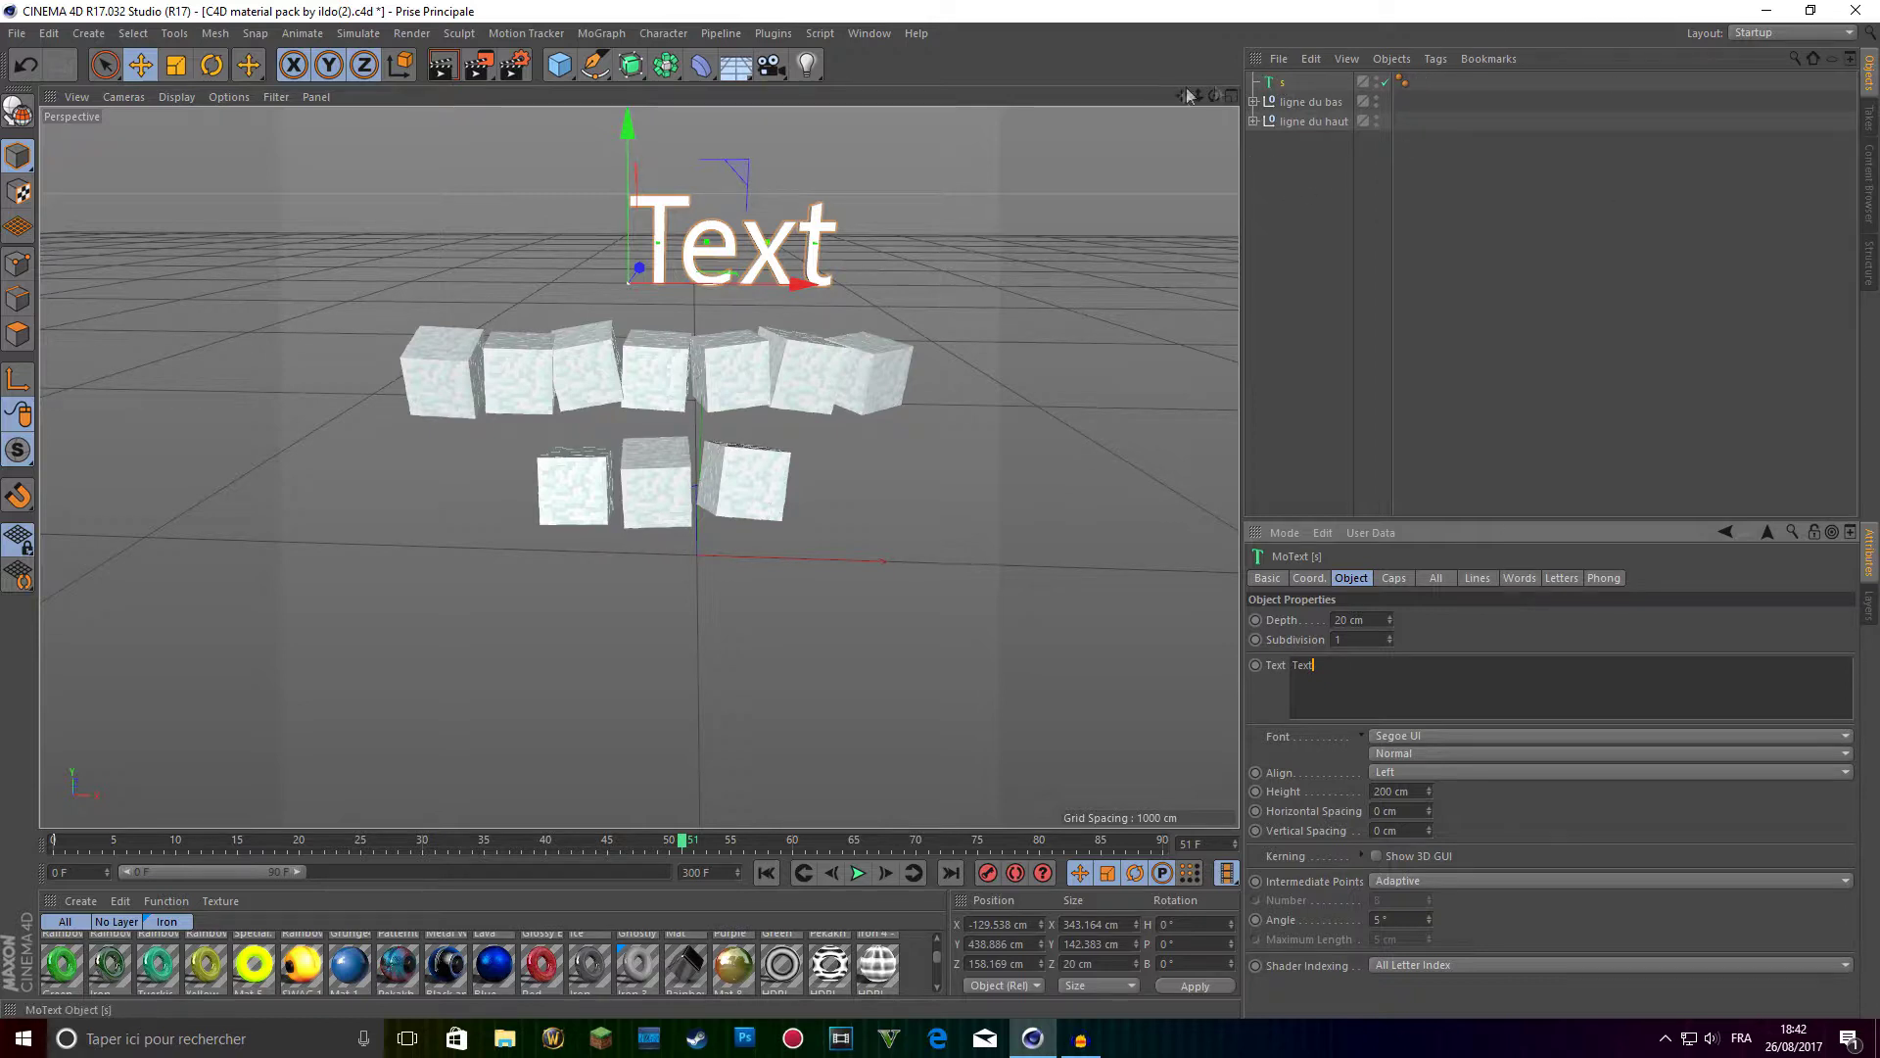
{"action": "left_click_drag", "start_coordinate": [1347, 674], "coordinate": [1168, 665]}
{"action": "type", "text": "S"}
{"action": "left_click", "coordinate": [1457, 634]}
Set the S MoText's extrusion depth to 51 cm.
{"action": "left_click_drag", "start_coordinate": [1215, 96], "coordinate": [1230, 235]}
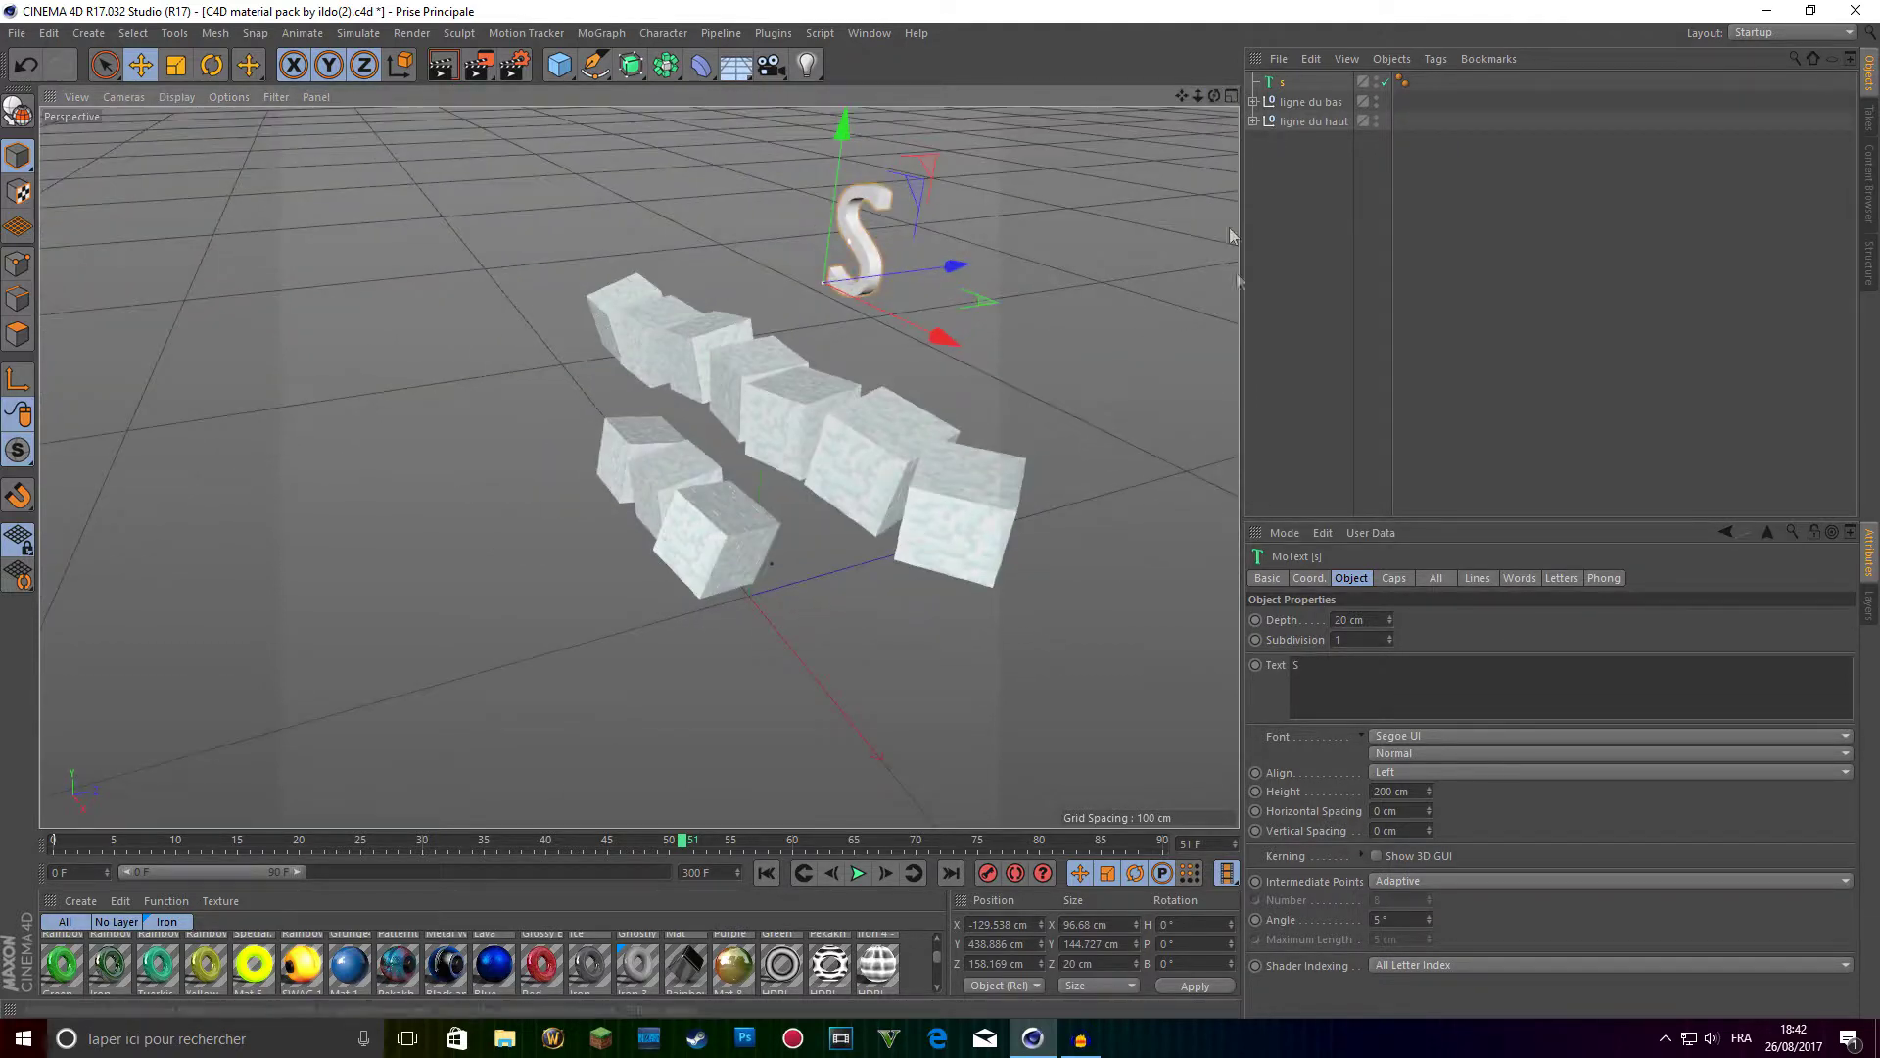
{"action": "left_click", "coordinate": [1388, 616]}
{"action": "left_click_drag", "start_coordinate": [1390, 616], "coordinate": [1389, 615]}
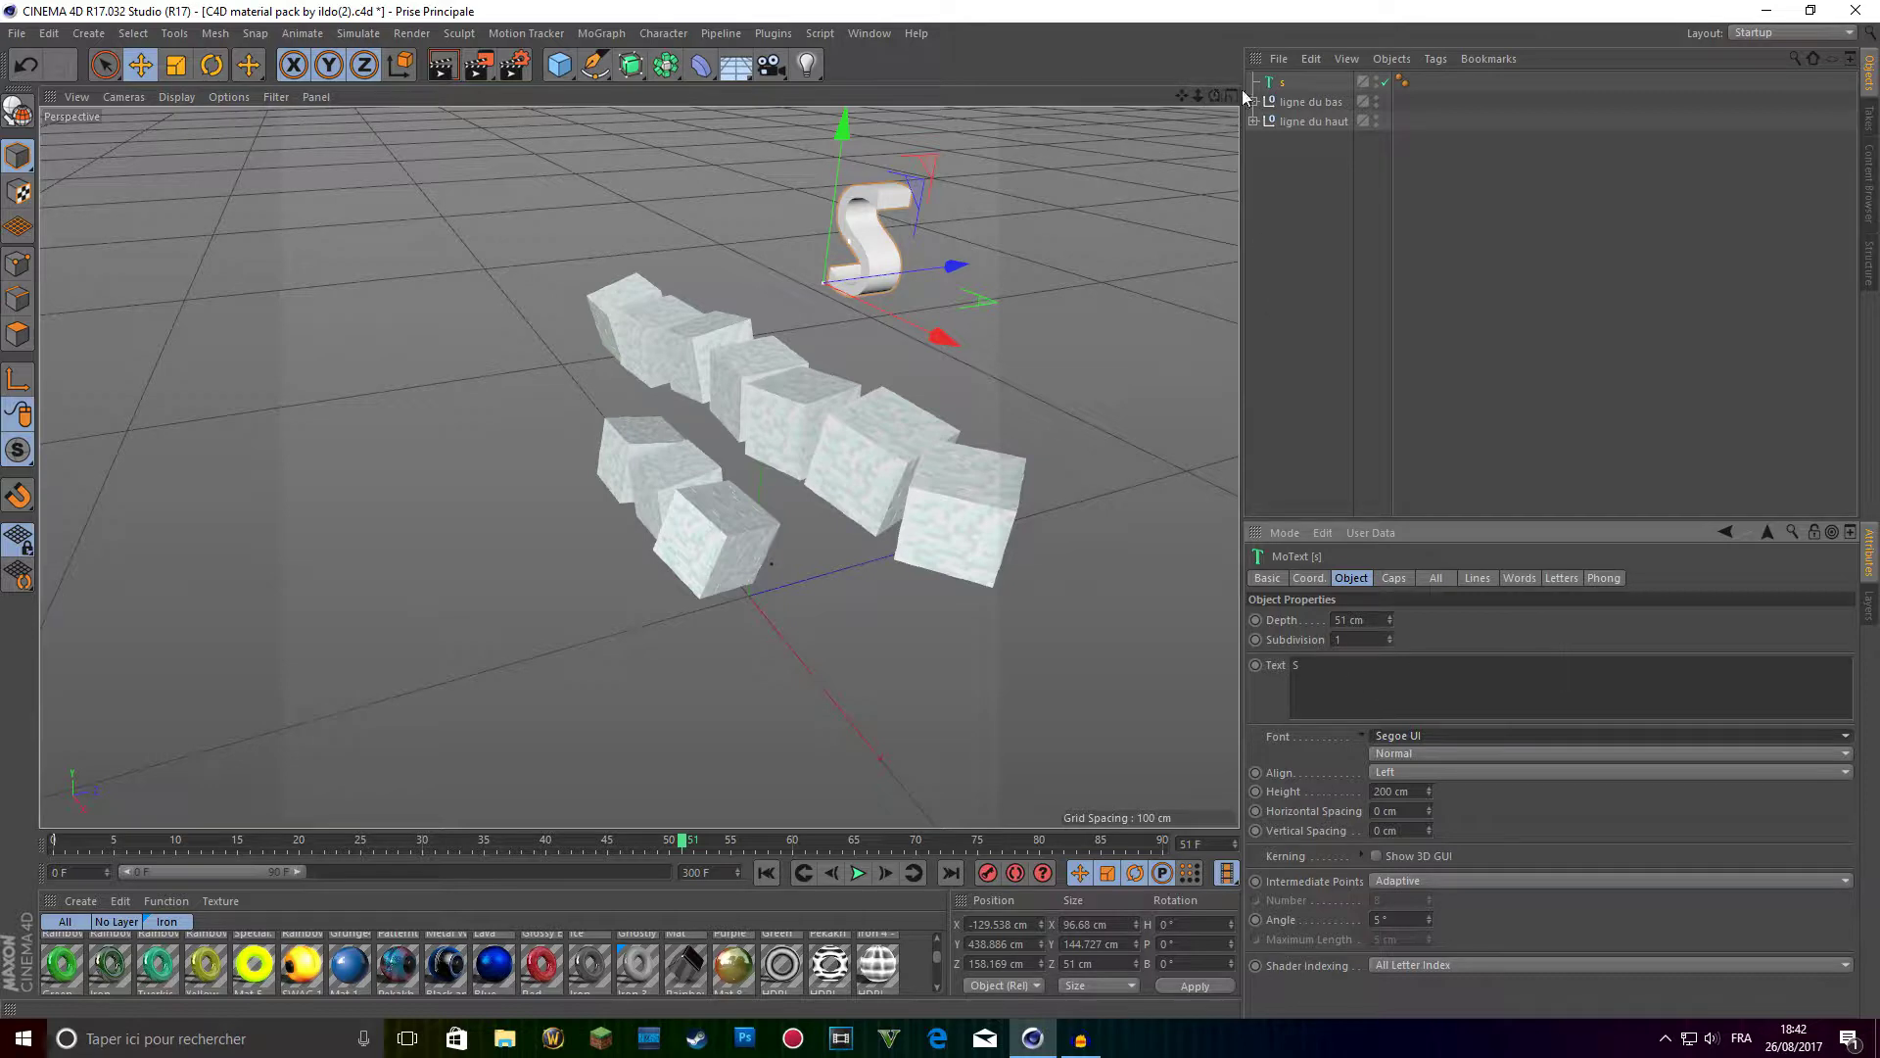
Change the font of the S to Gang of Three.
{"action": "left_click_drag", "start_coordinate": [1215, 96], "coordinate": [1342, 61]}
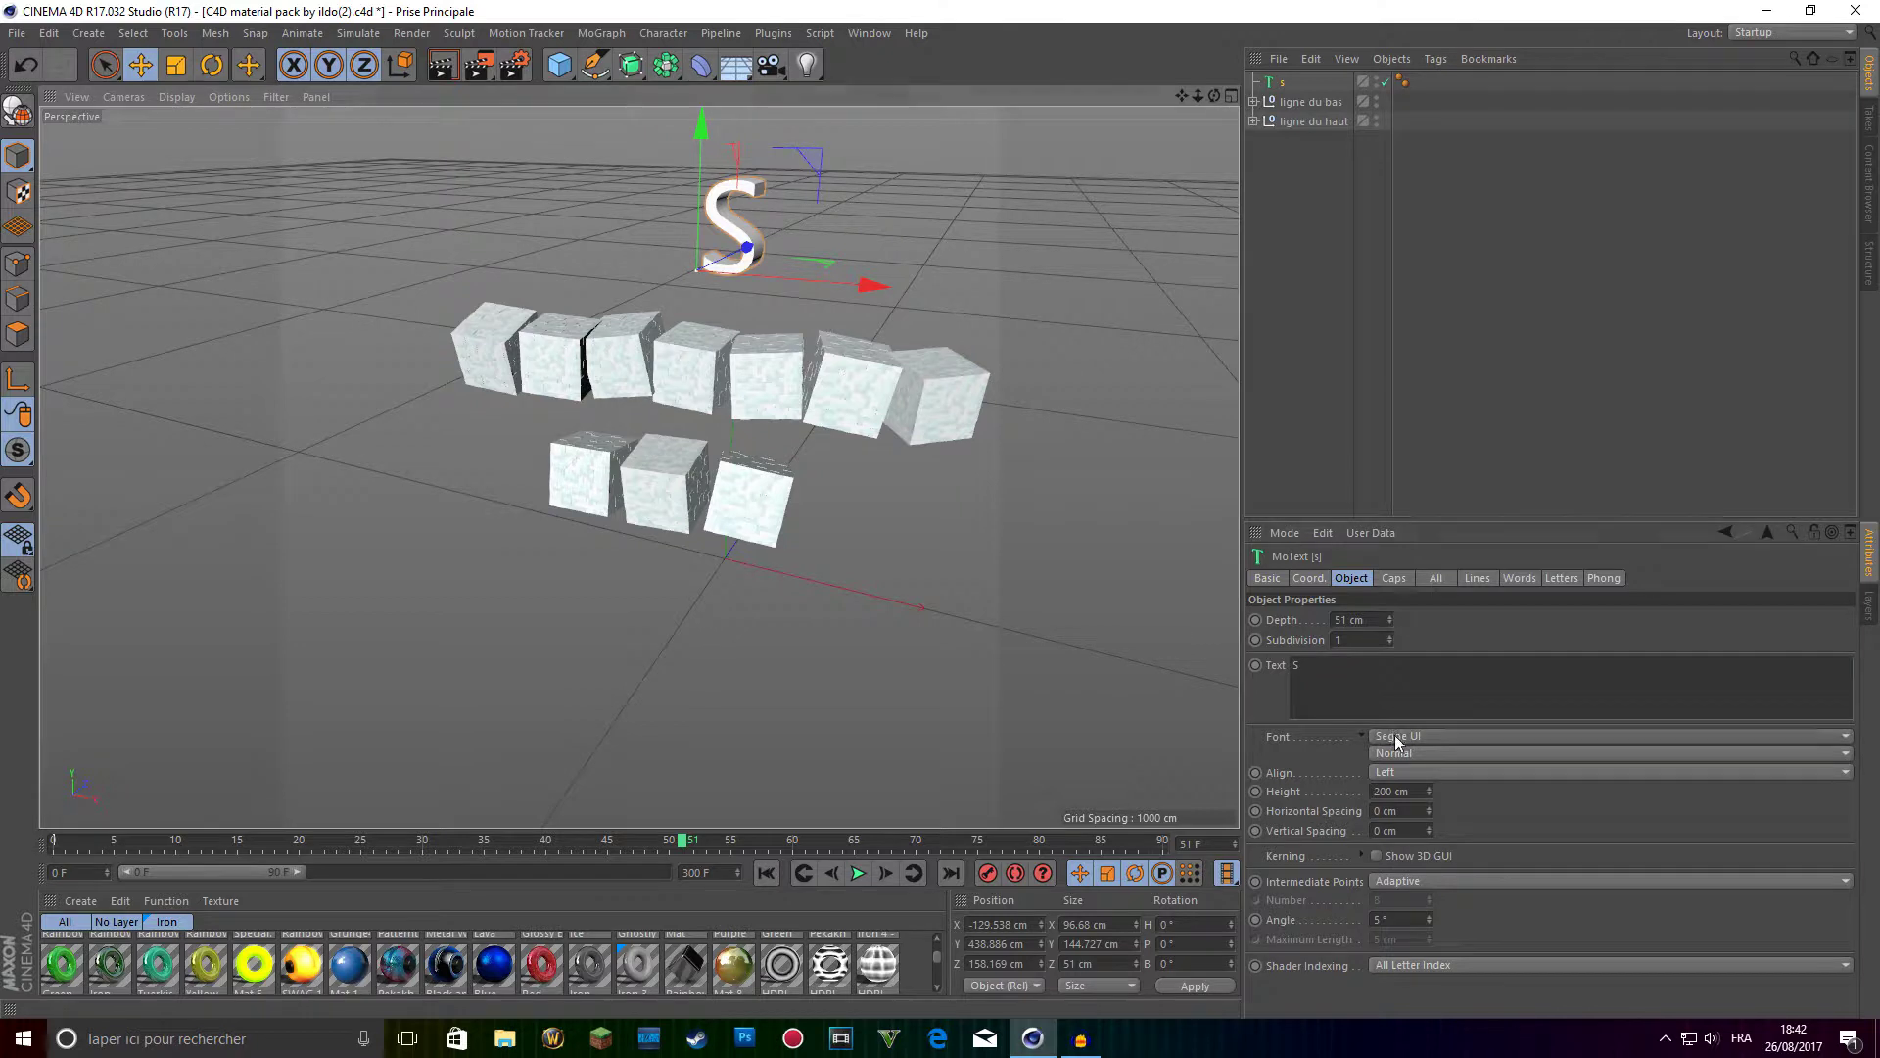
{"action": "left_click", "coordinate": [1397, 736]}
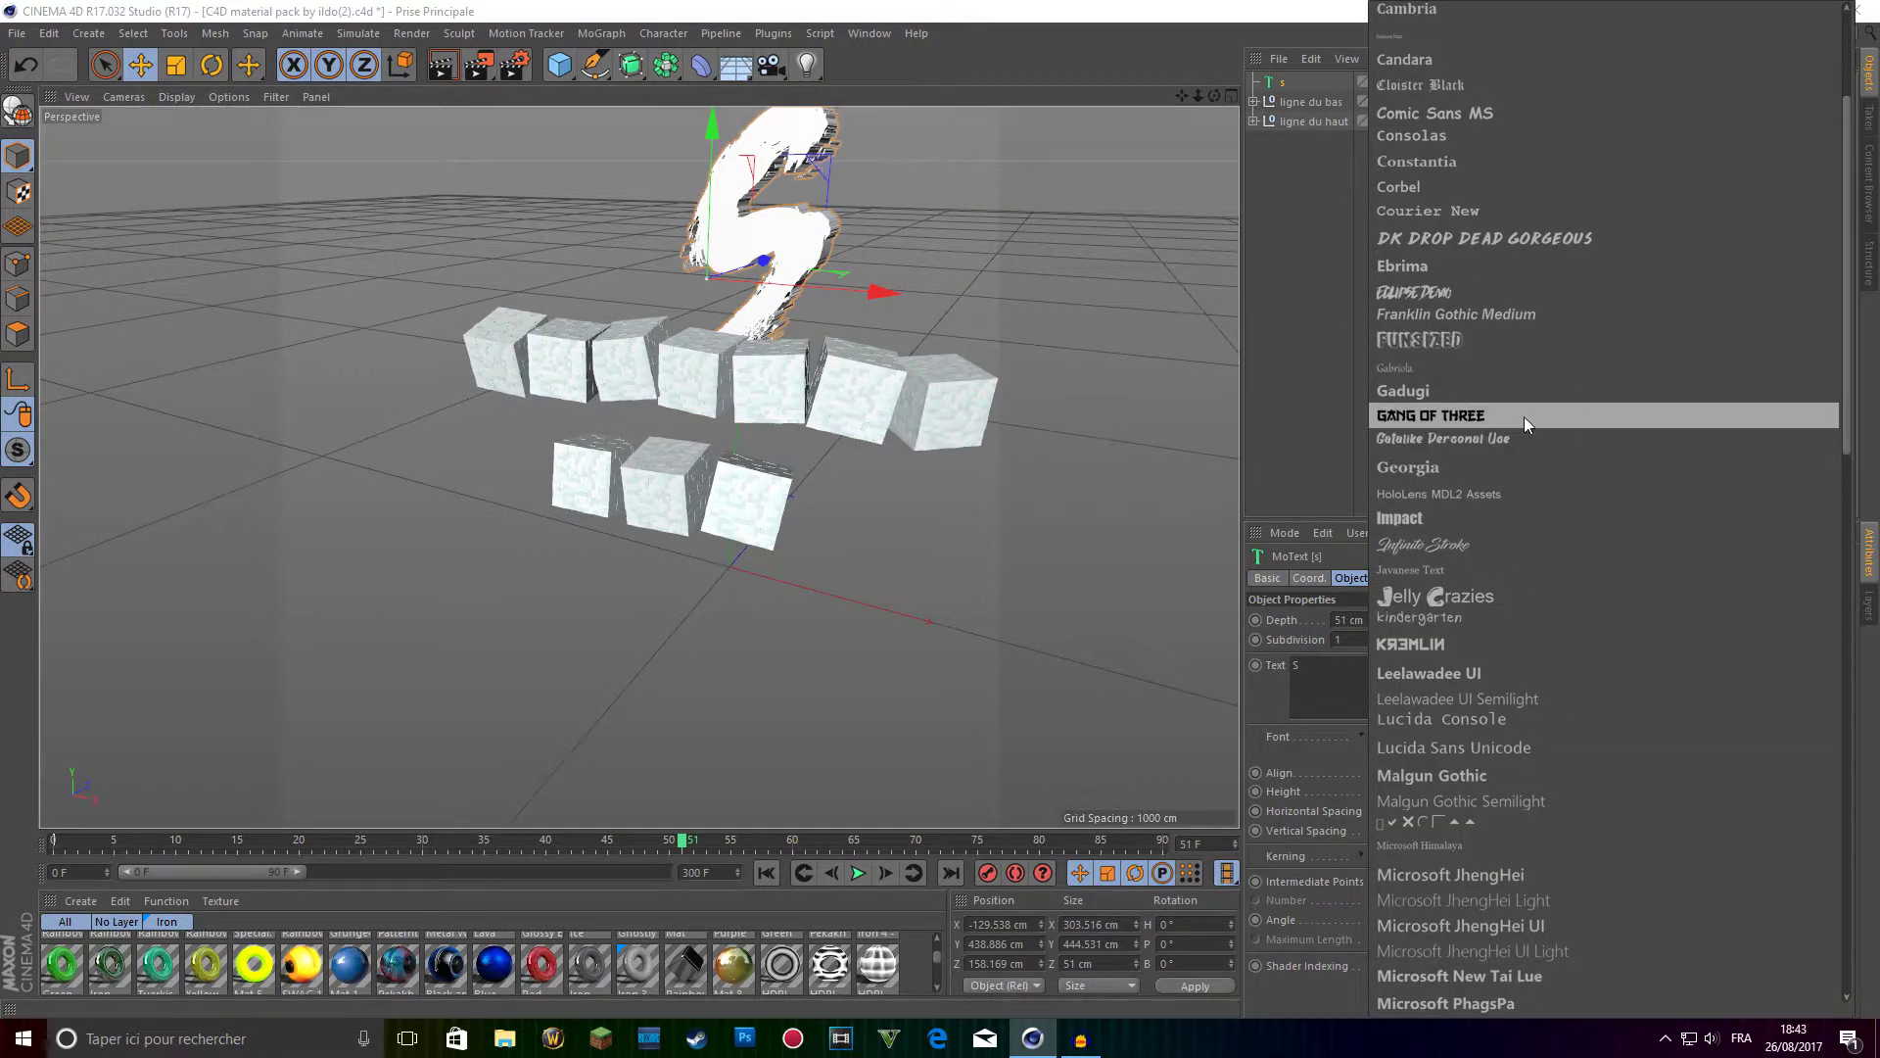
{"action": "left_click", "coordinate": [1524, 415]}
Position the letter S on top of the first block of the top row.
{"action": "left_click_drag", "start_coordinate": [744, 249], "coordinate": [507, 299]}
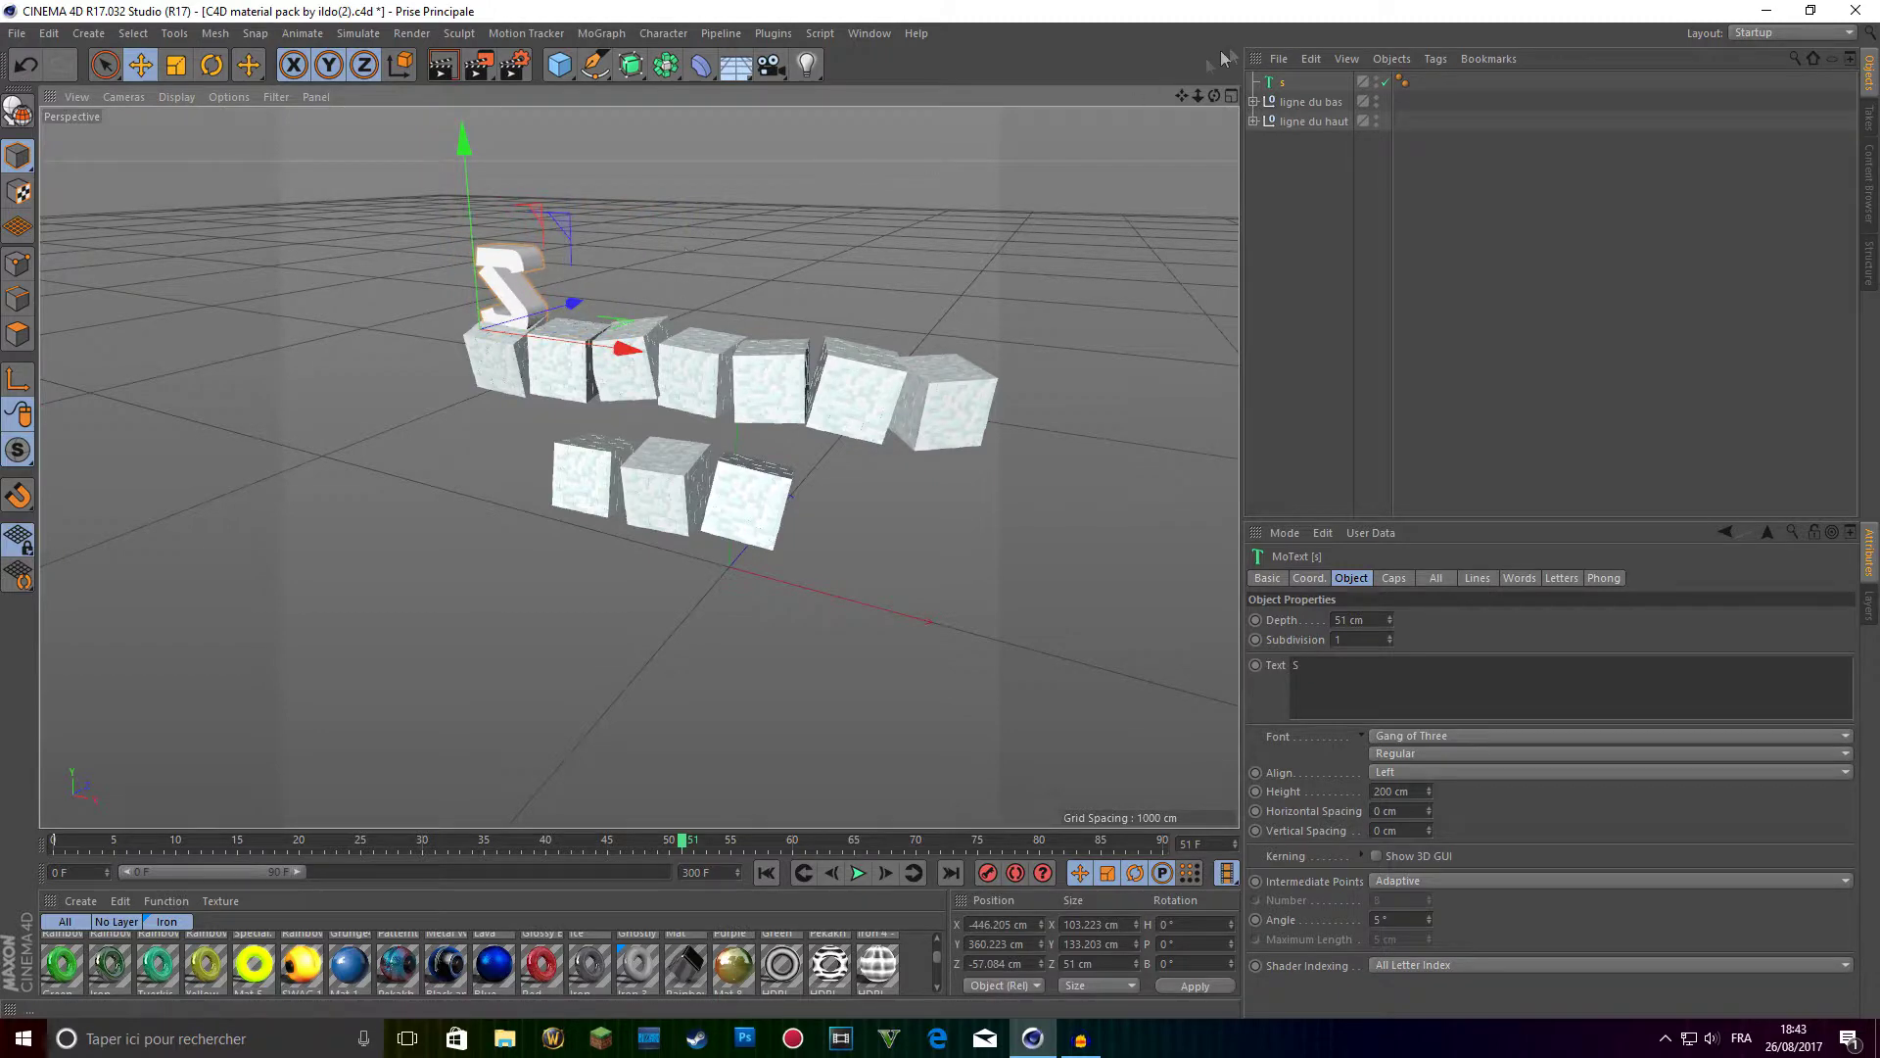
{"action": "left_click_drag", "start_coordinate": [1214, 96], "coordinate": [1283, 122]}
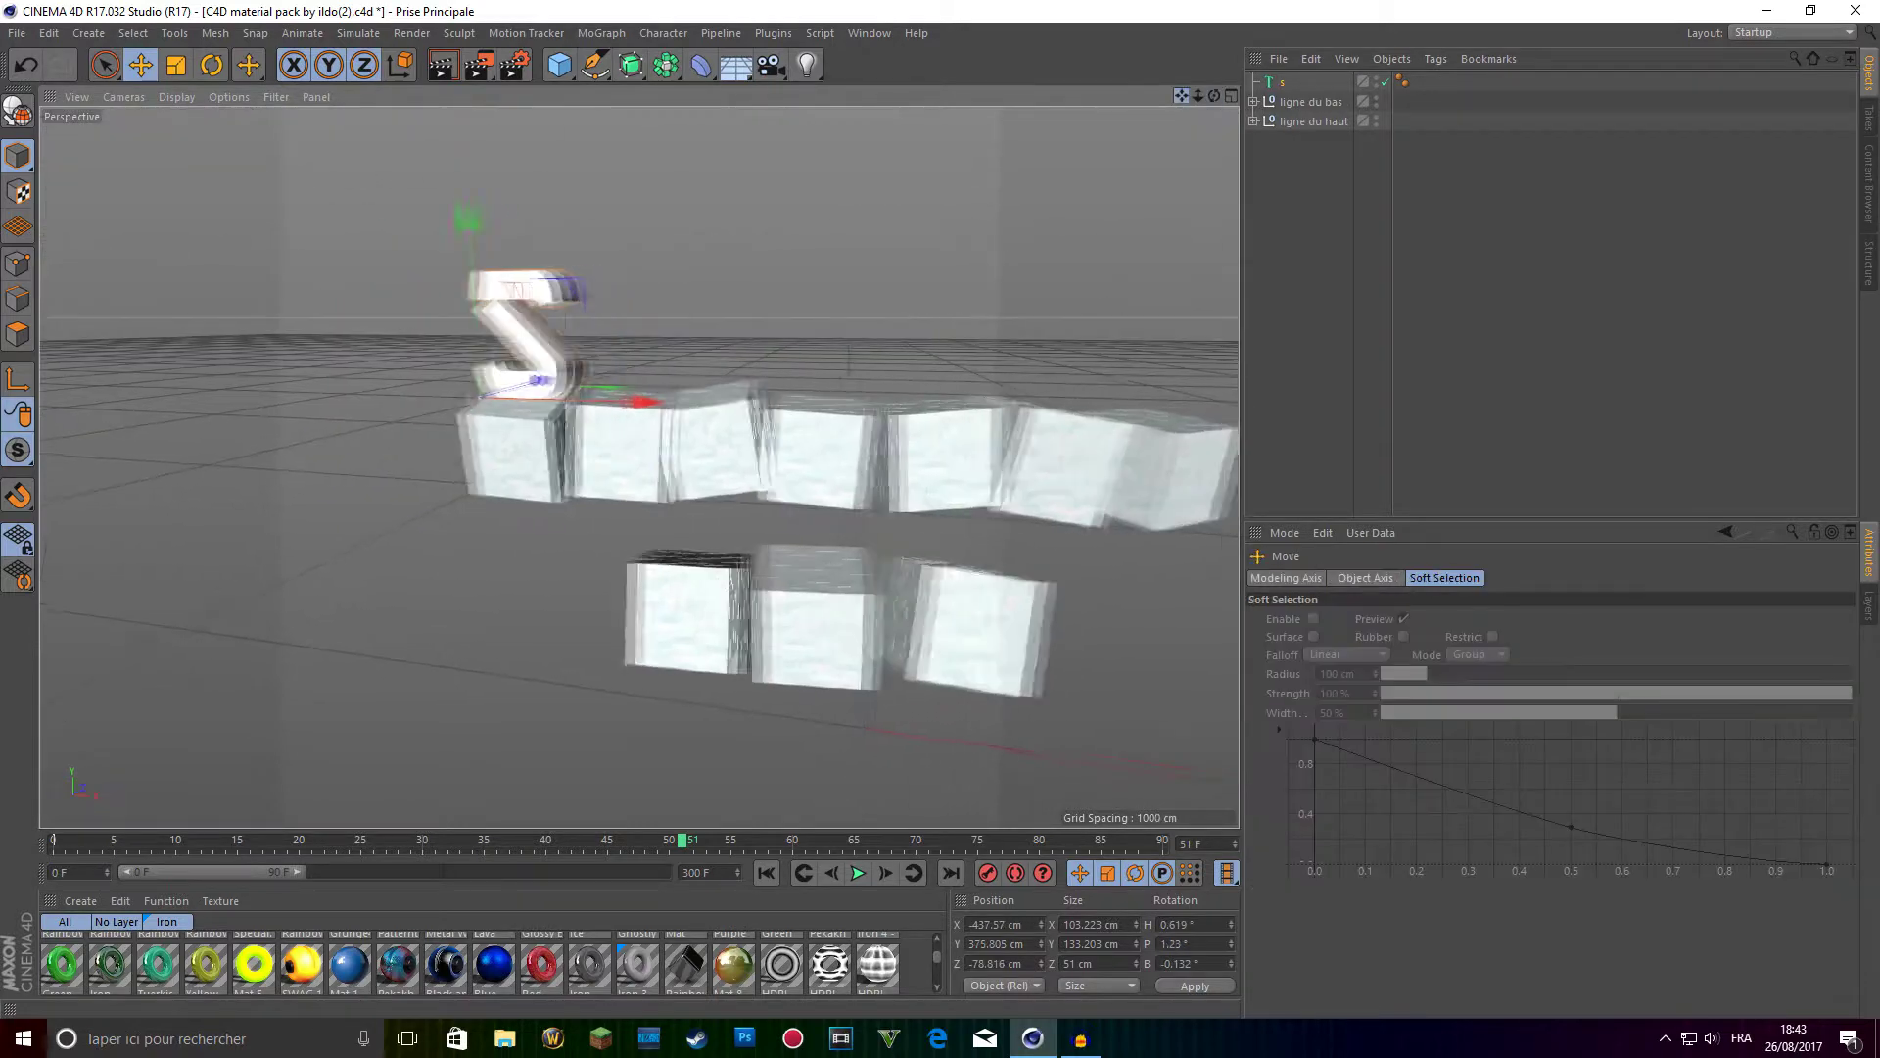
{"action": "left_click_drag", "start_coordinate": [1182, 96], "coordinate": [989, 102]}
{"action": "scroll", "coordinate": [1166, 168], "scroll_direction": "down", "scroll_amount": 3}
{"action": "left_click_drag", "start_coordinate": [1182, 95], "coordinate": [1167, 119]}
Duplicate the s MoText object in place.
{"action": "left_click", "coordinate": [1296, 79]}
{"action": "left_click", "coordinate": [1289, 82]}
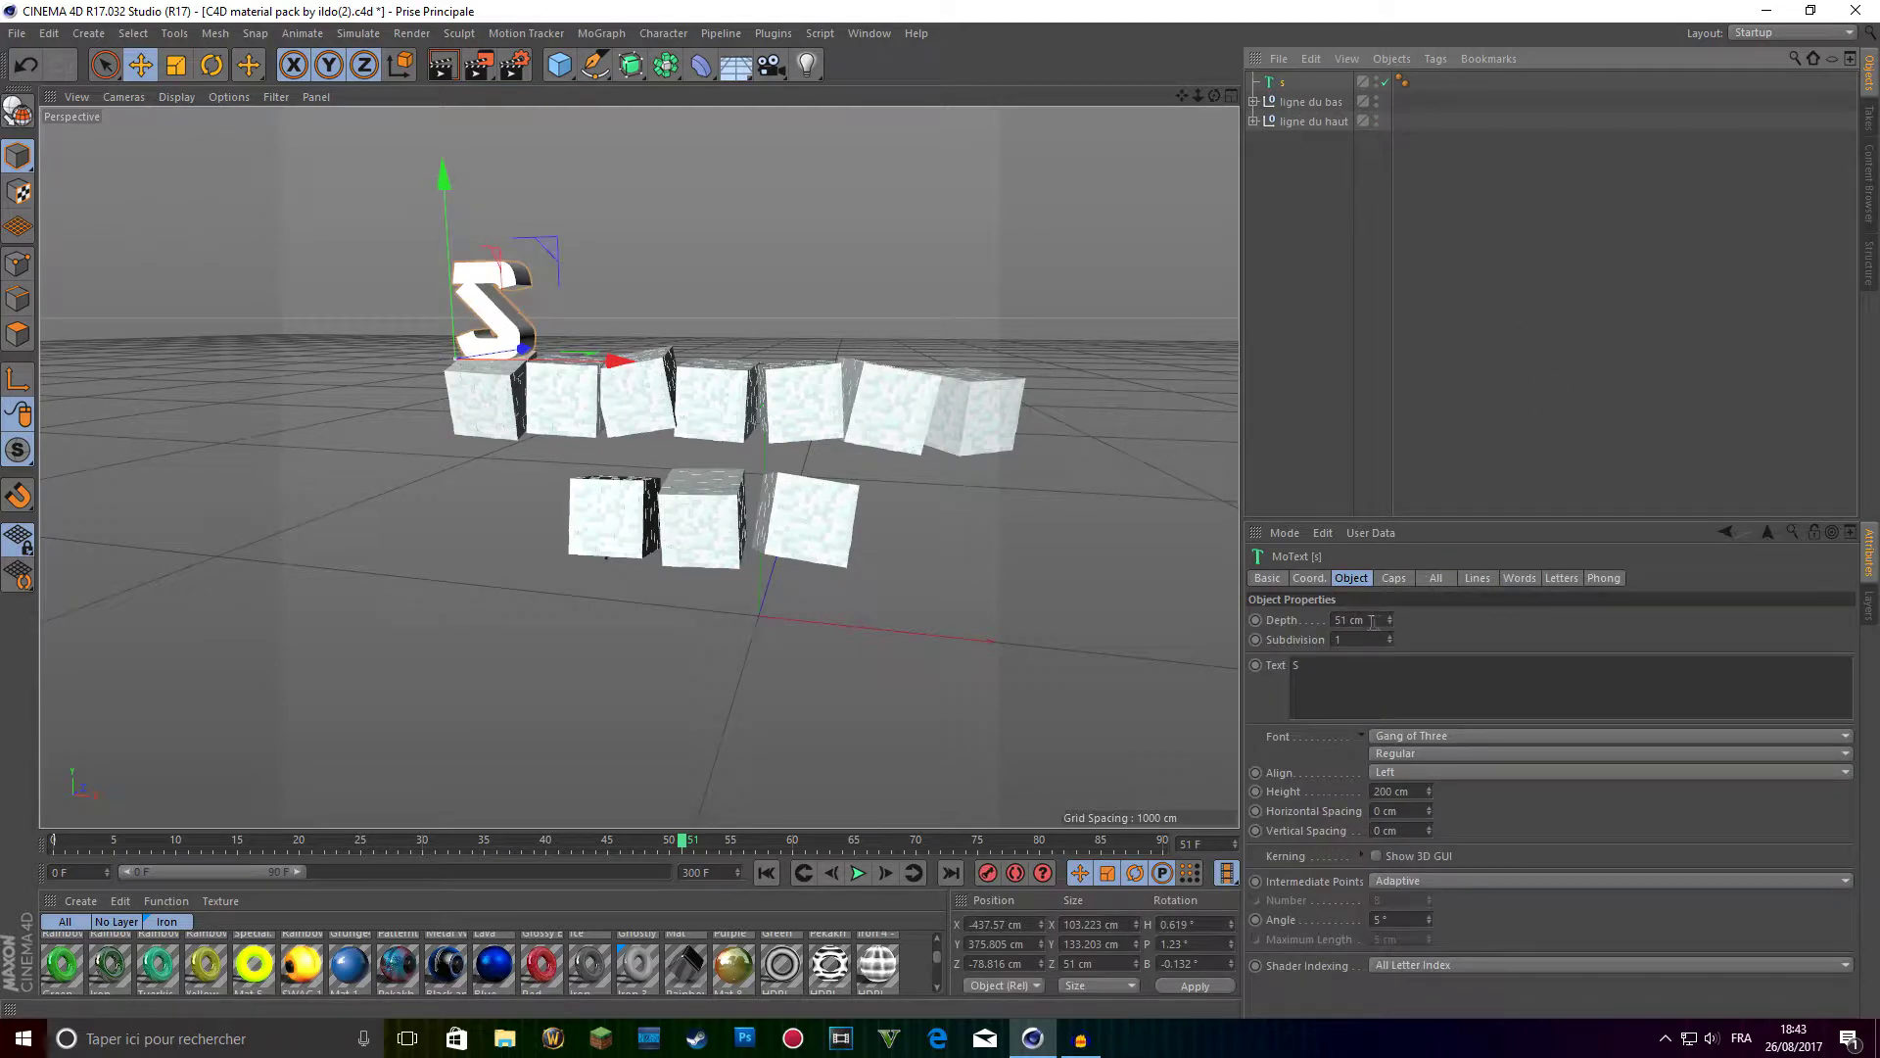
{"action": "left_click", "coordinate": [1303, 80]}
{"action": "left_click", "coordinate": [1289, 79]}
{"action": "key", "text": "ctrl+c"}
{"action": "key", "text": "ctrl+v"}
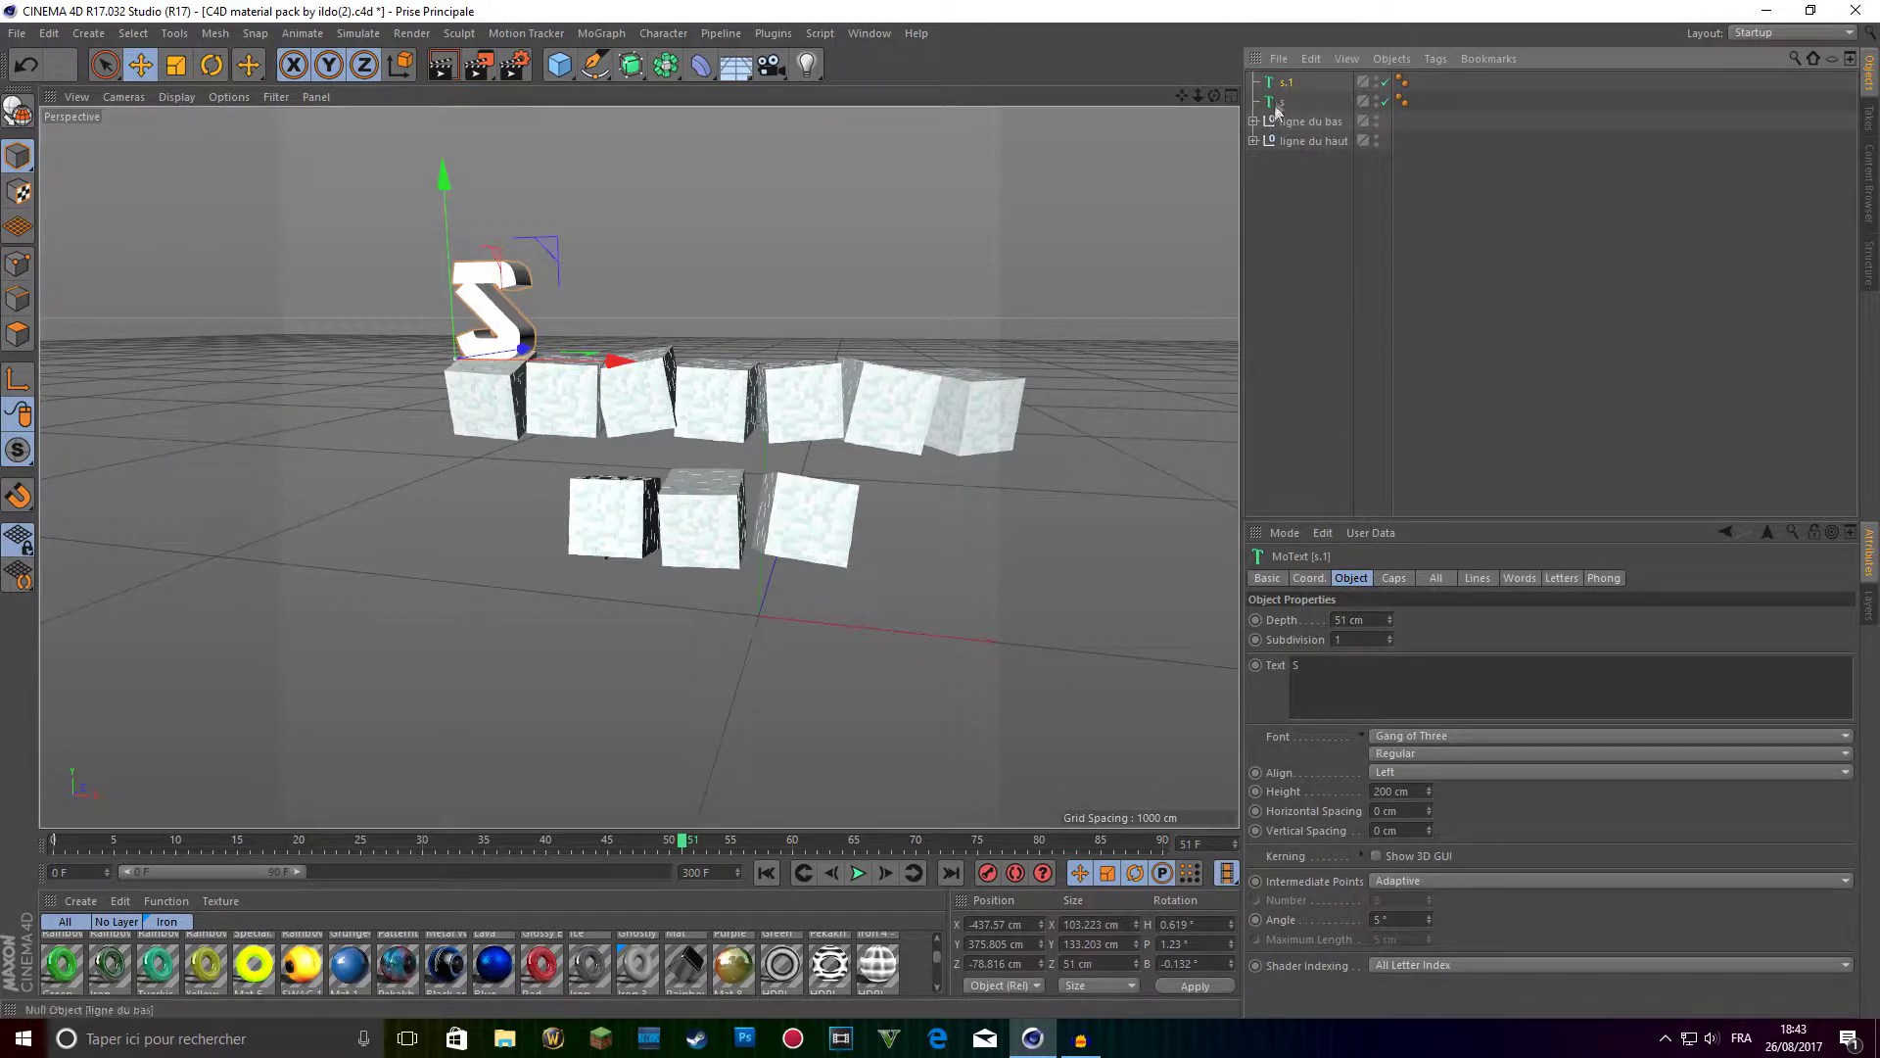
Set both the start and end caps of the duplicated S to Fillet.
{"action": "left_click", "coordinate": [1395, 579]}
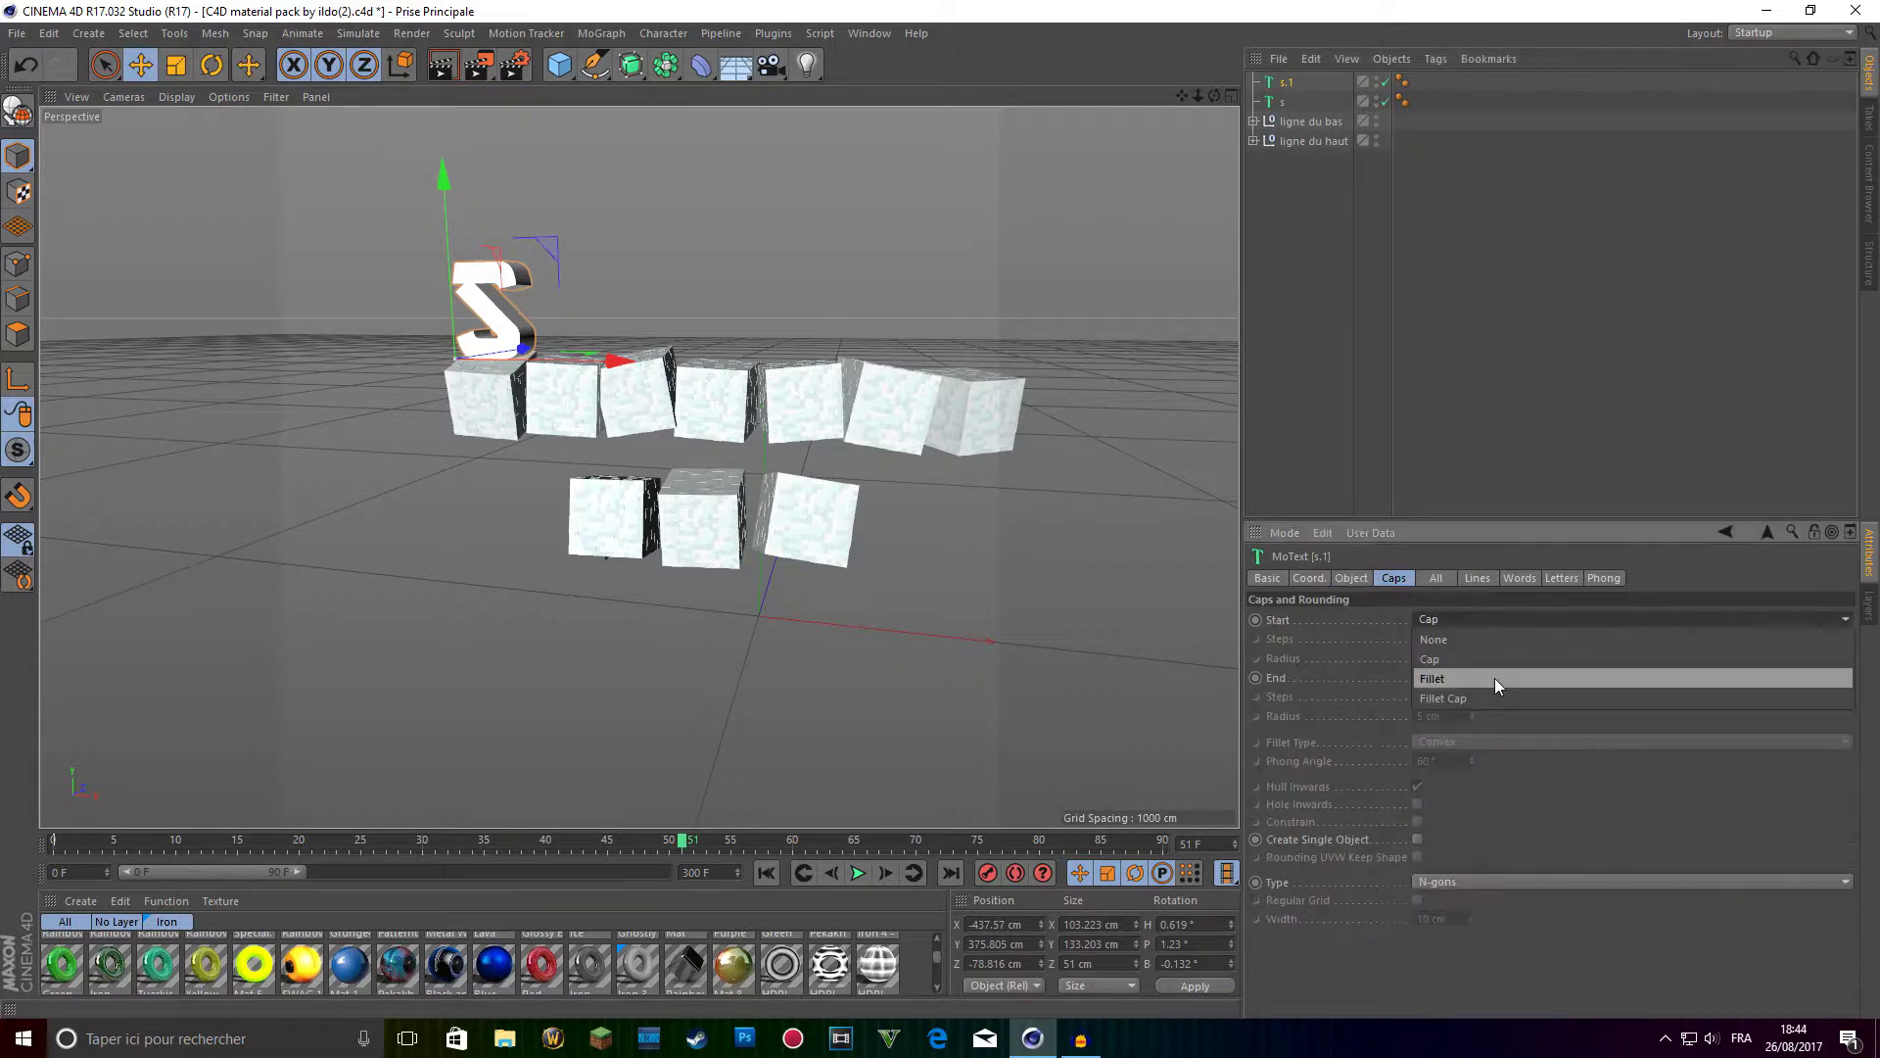
{"action": "left_click", "coordinate": [1500, 619]}
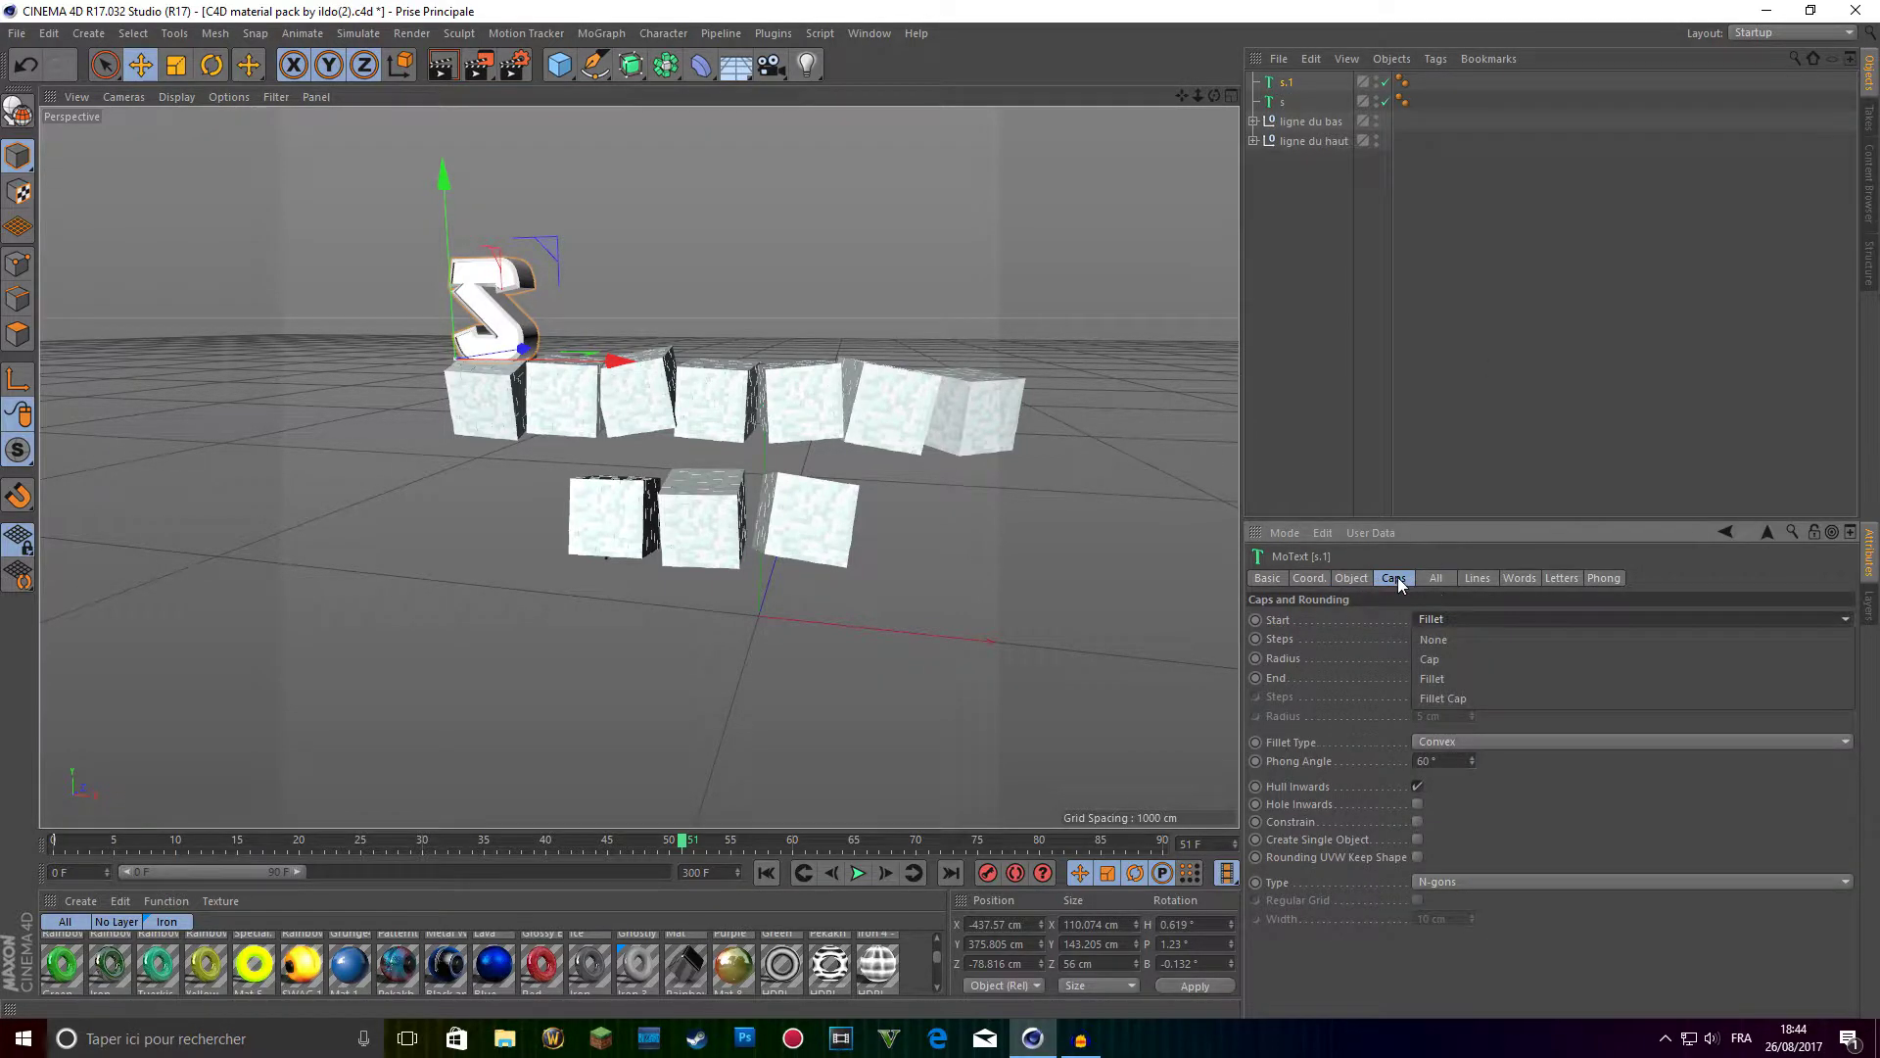
{"action": "left_click", "coordinate": [1459, 677]}
{"action": "left_click", "coordinate": [1477, 614]}
{"action": "left_click", "coordinate": [1472, 655]}
{"action": "left_click", "coordinate": [1486, 617]}
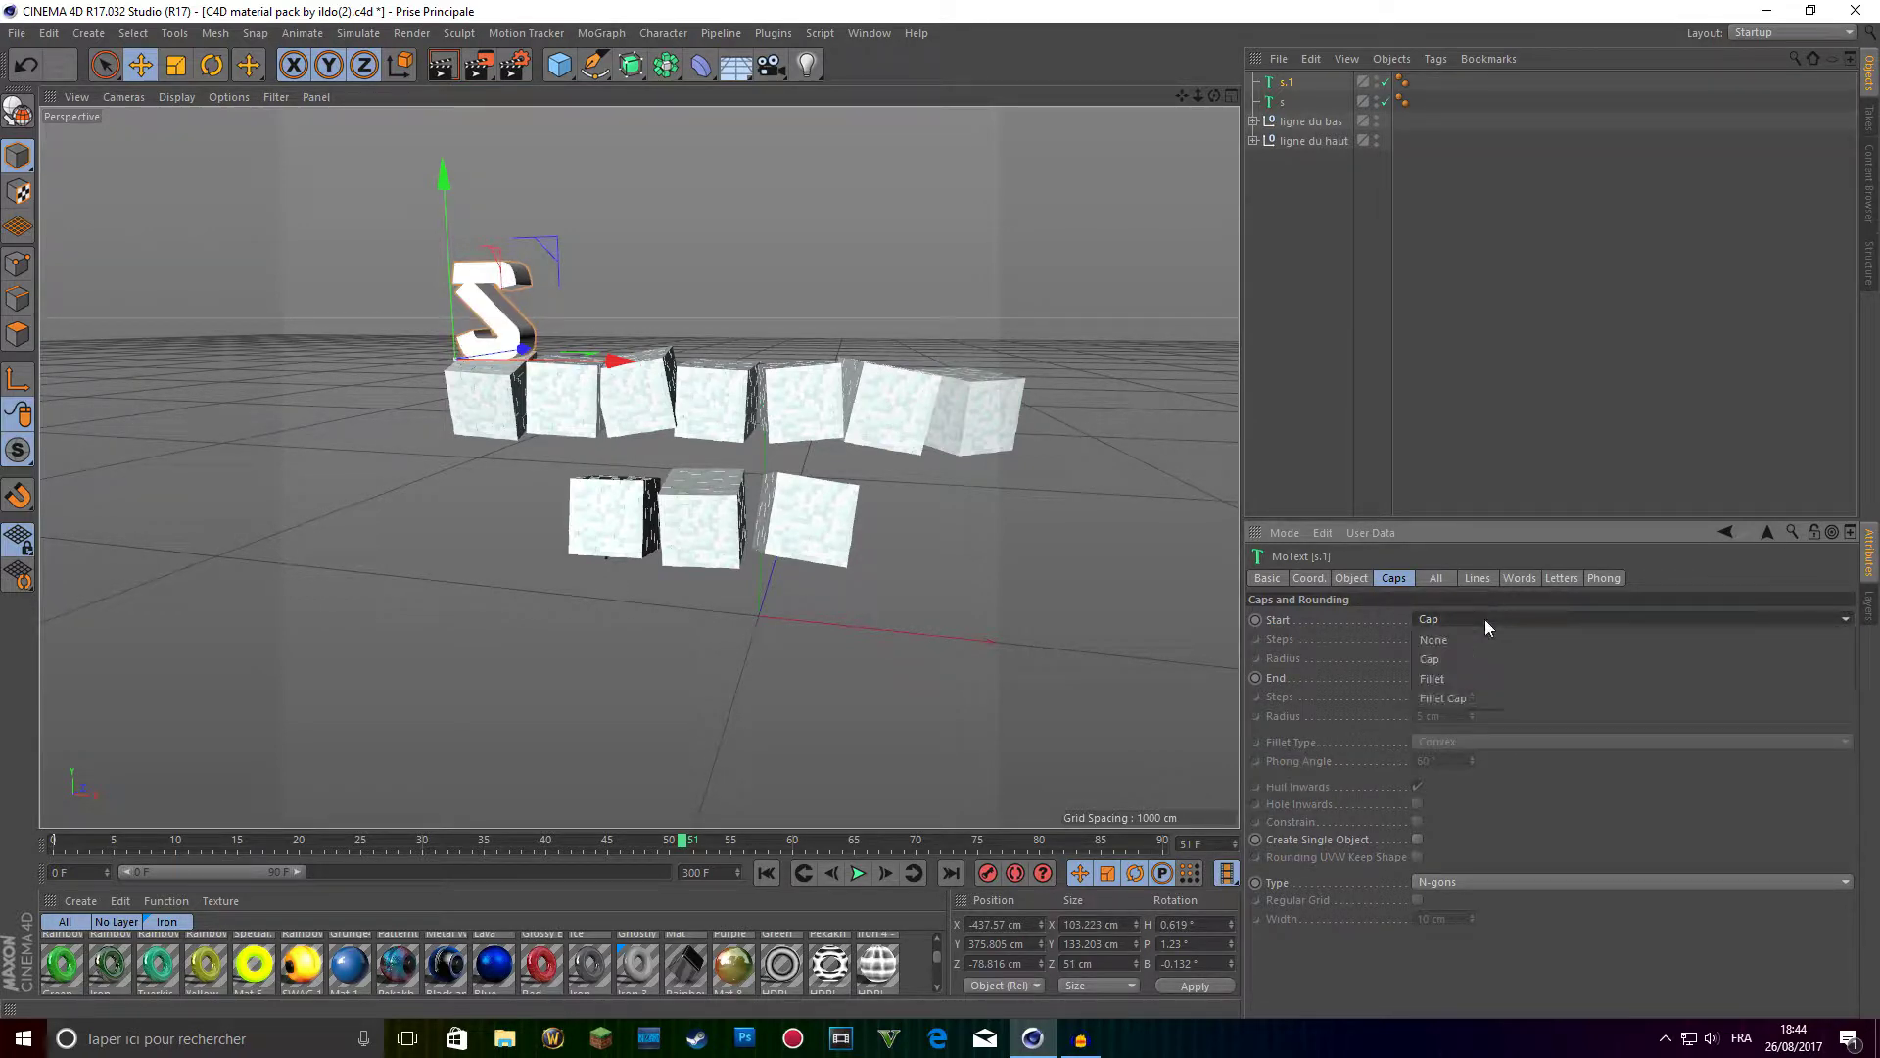
{"action": "left_click", "coordinate": [1471, 672]}
{"action": "left_click", "coordinate": [1471, 675]}
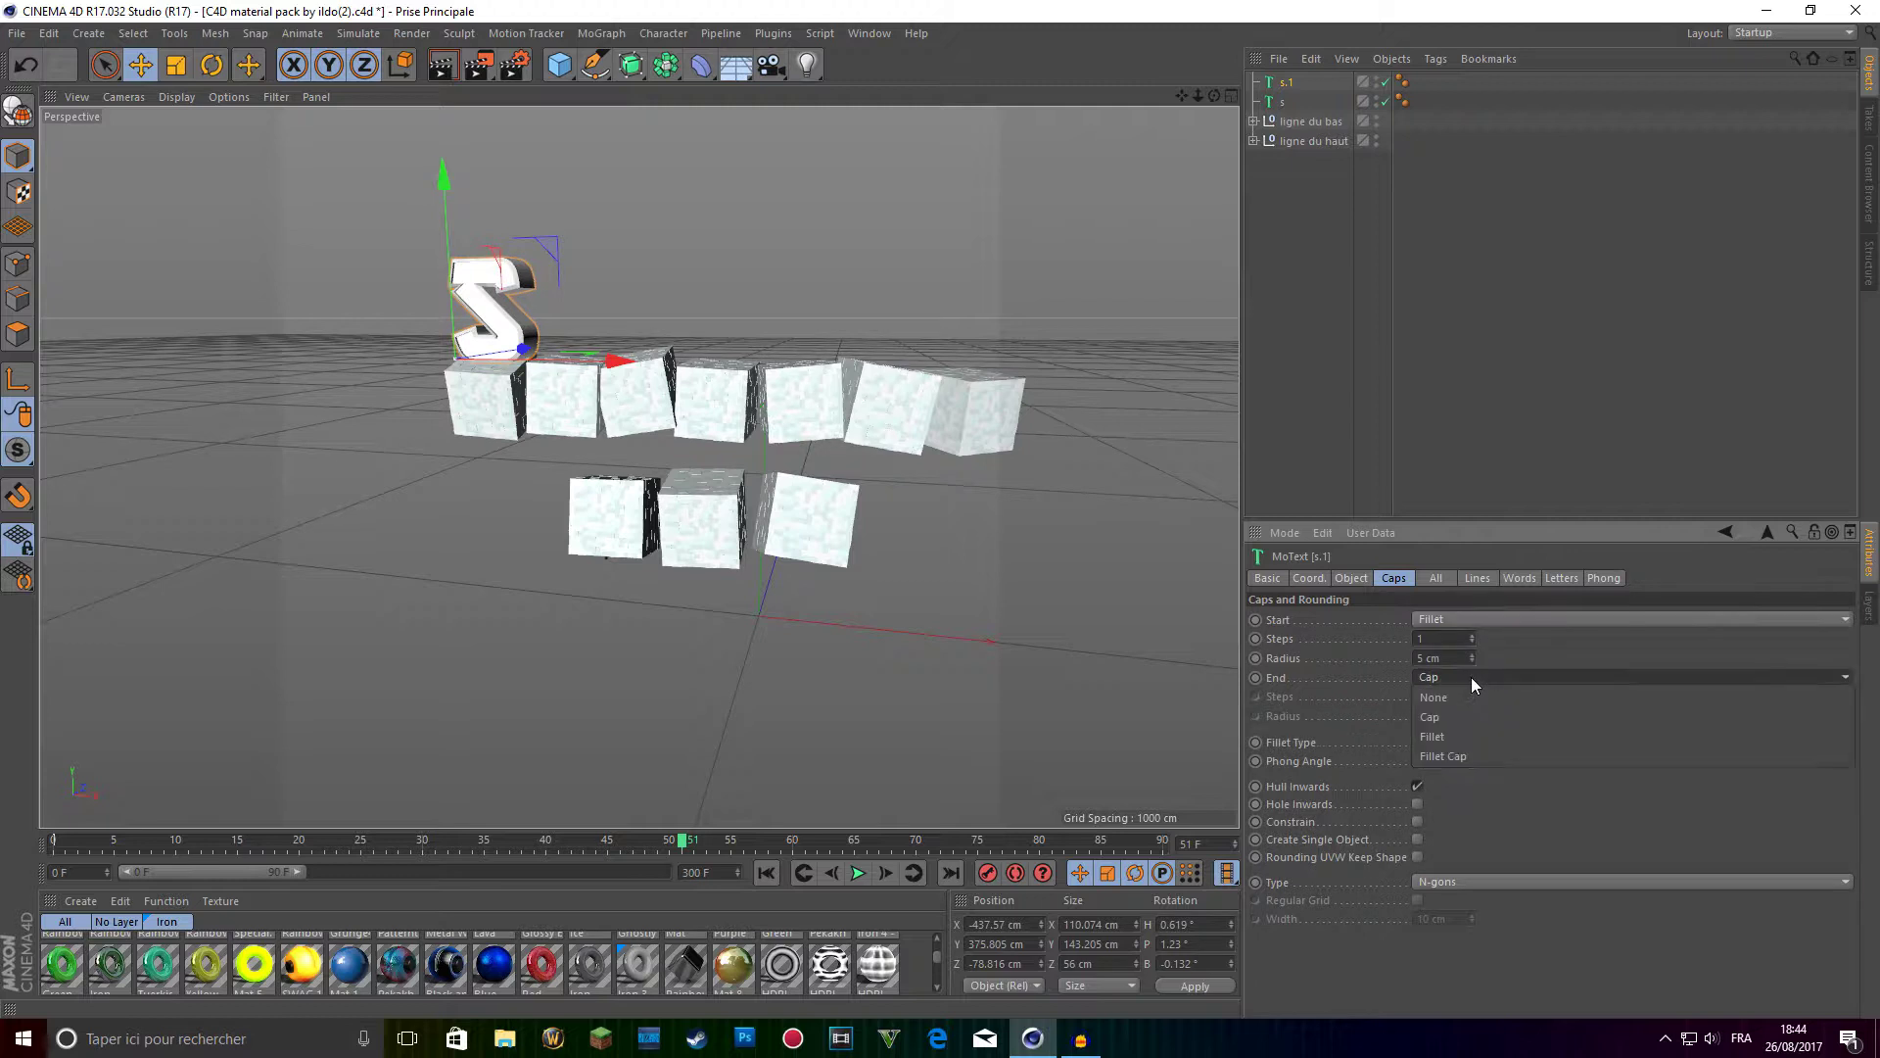
{"action": "left_click", "coordinate": [1473, 736]}
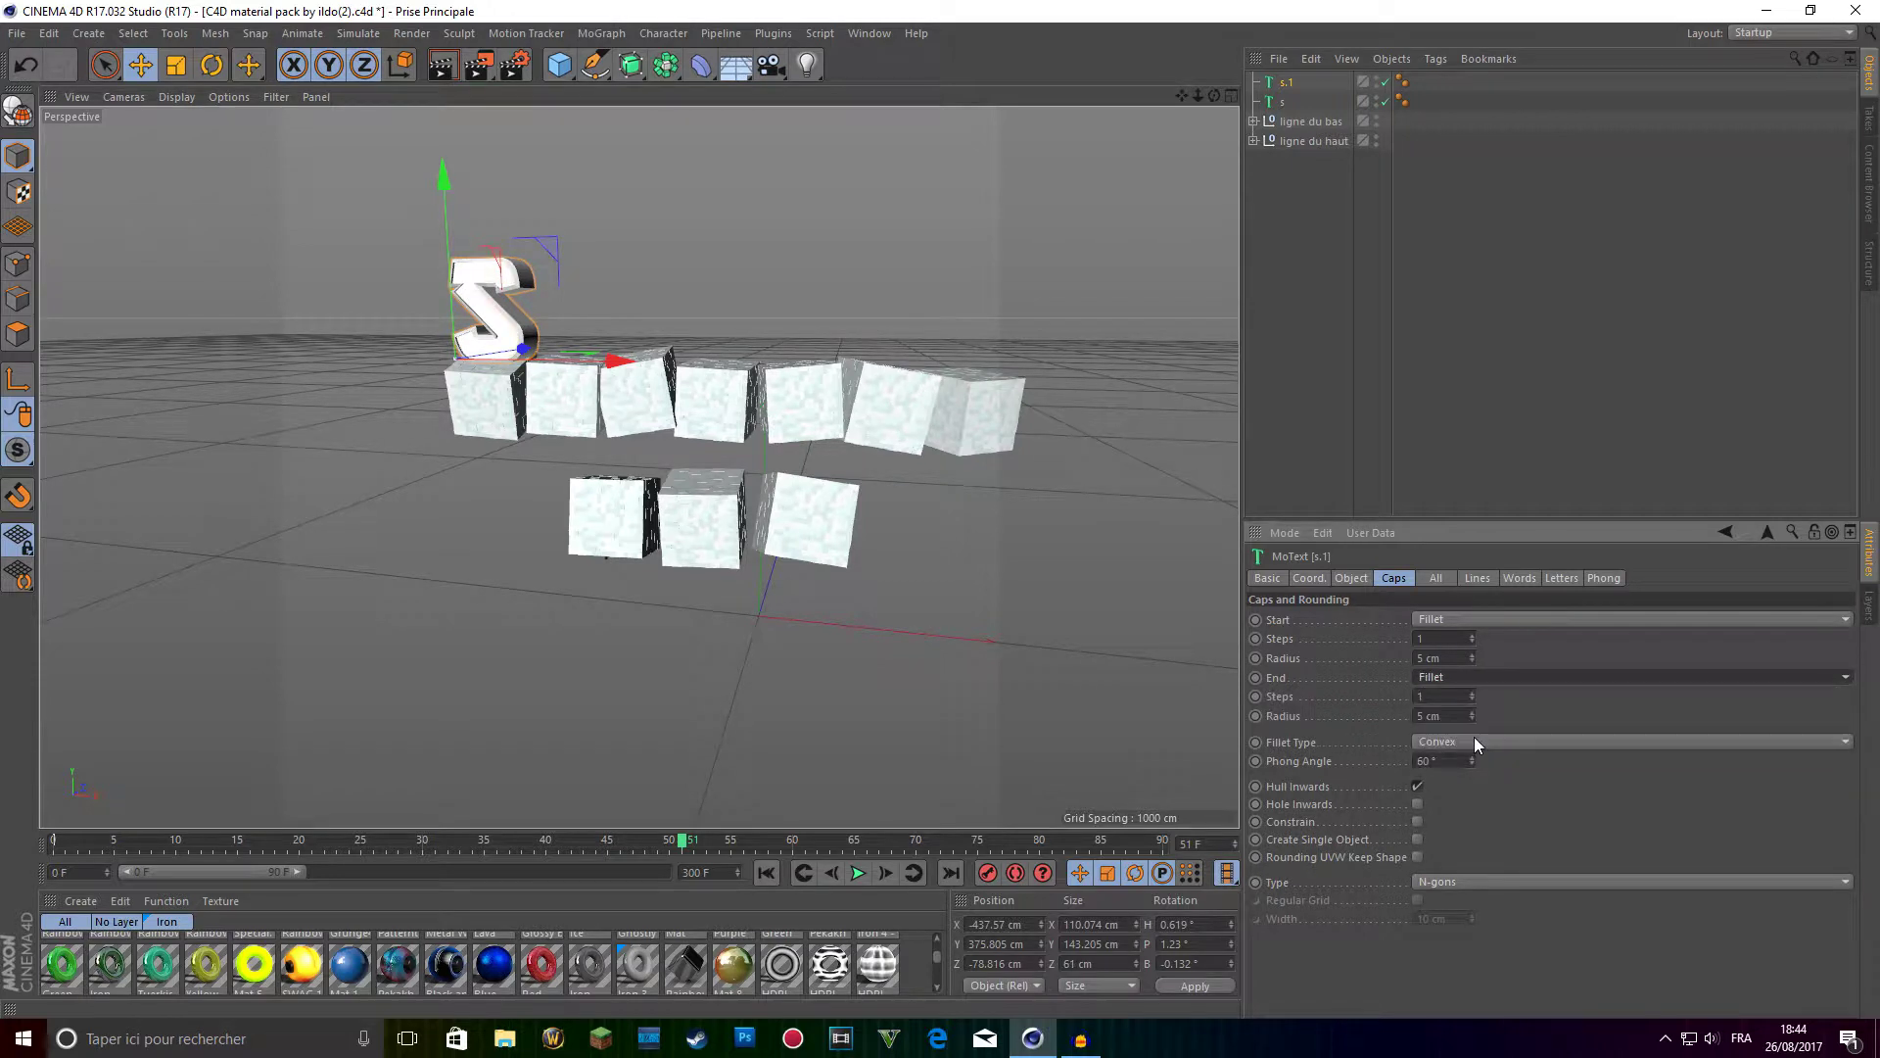
Group the two S MoText objects into a null named s.
{"action": "left_click_drag", "start_coordinate": [1182, 96], "coordinate": [1161, 243]}
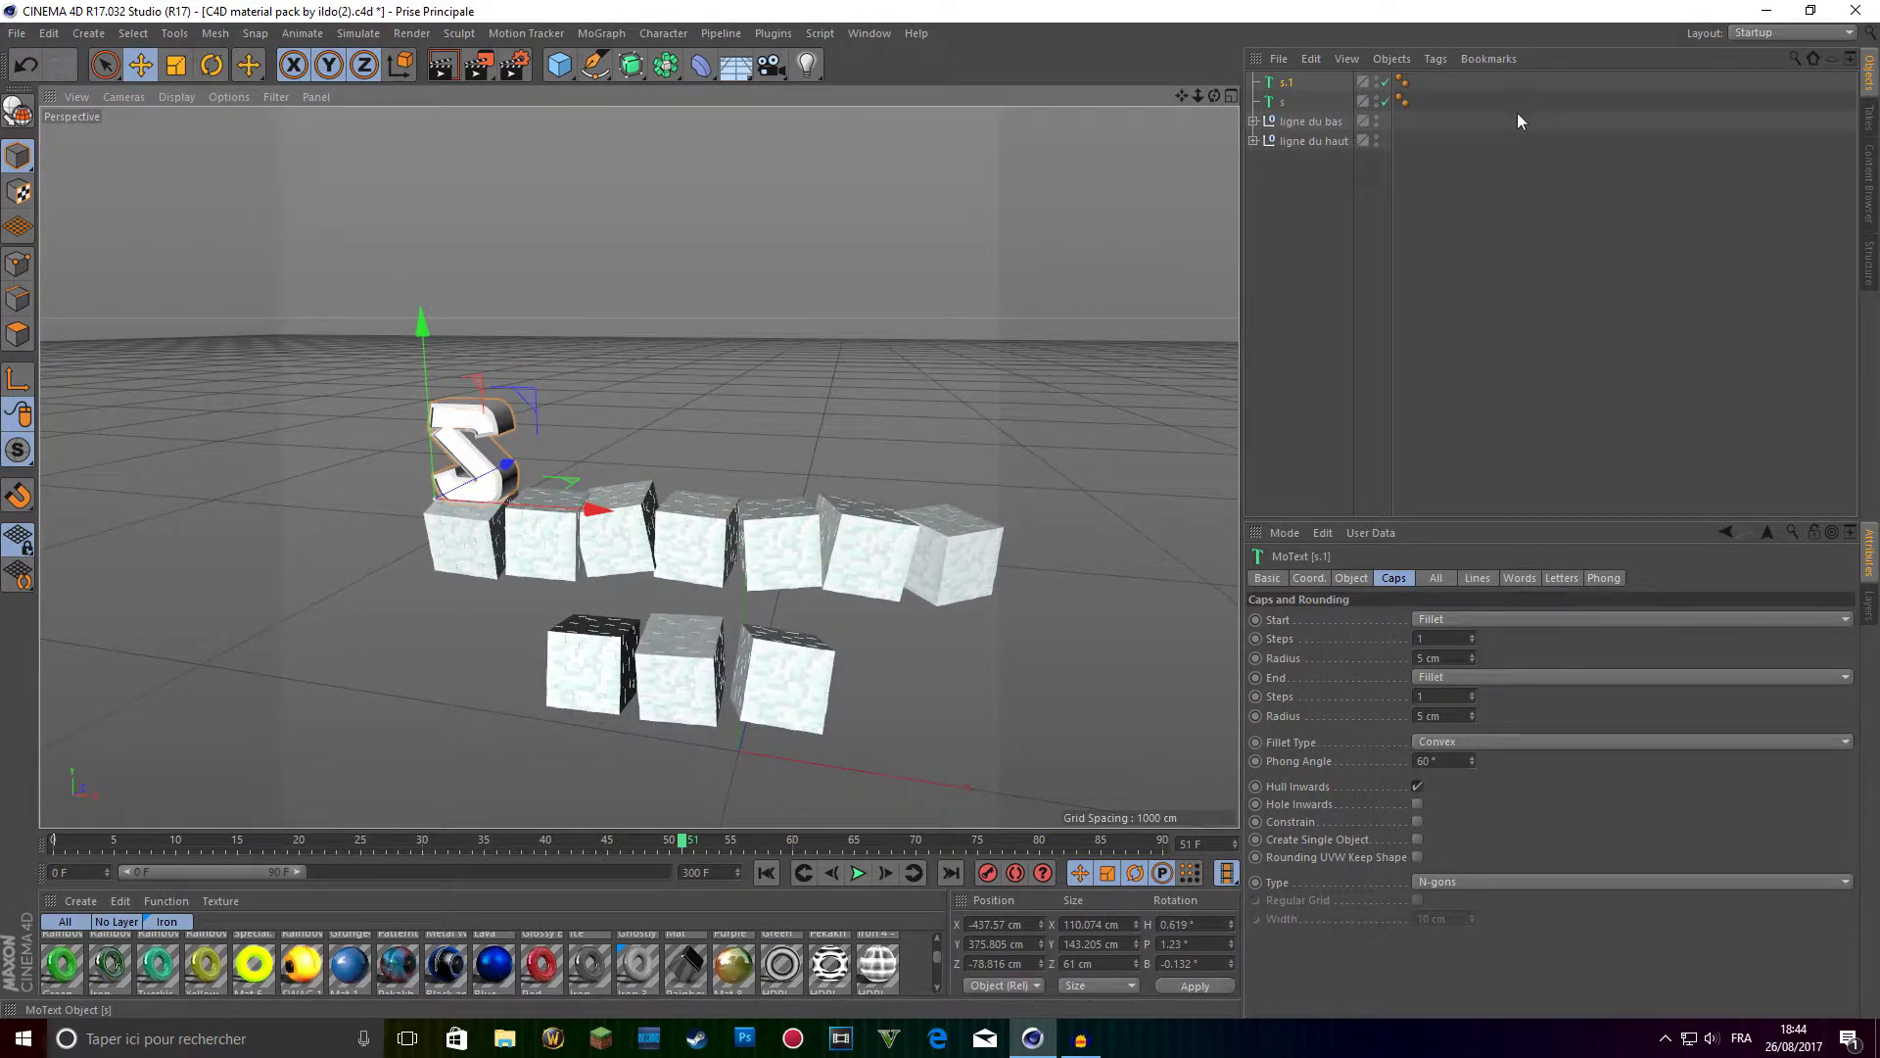
{"action": "left_click_drag", "start_coordinate": [1519, 116], "coordinate": [1265, 78]}
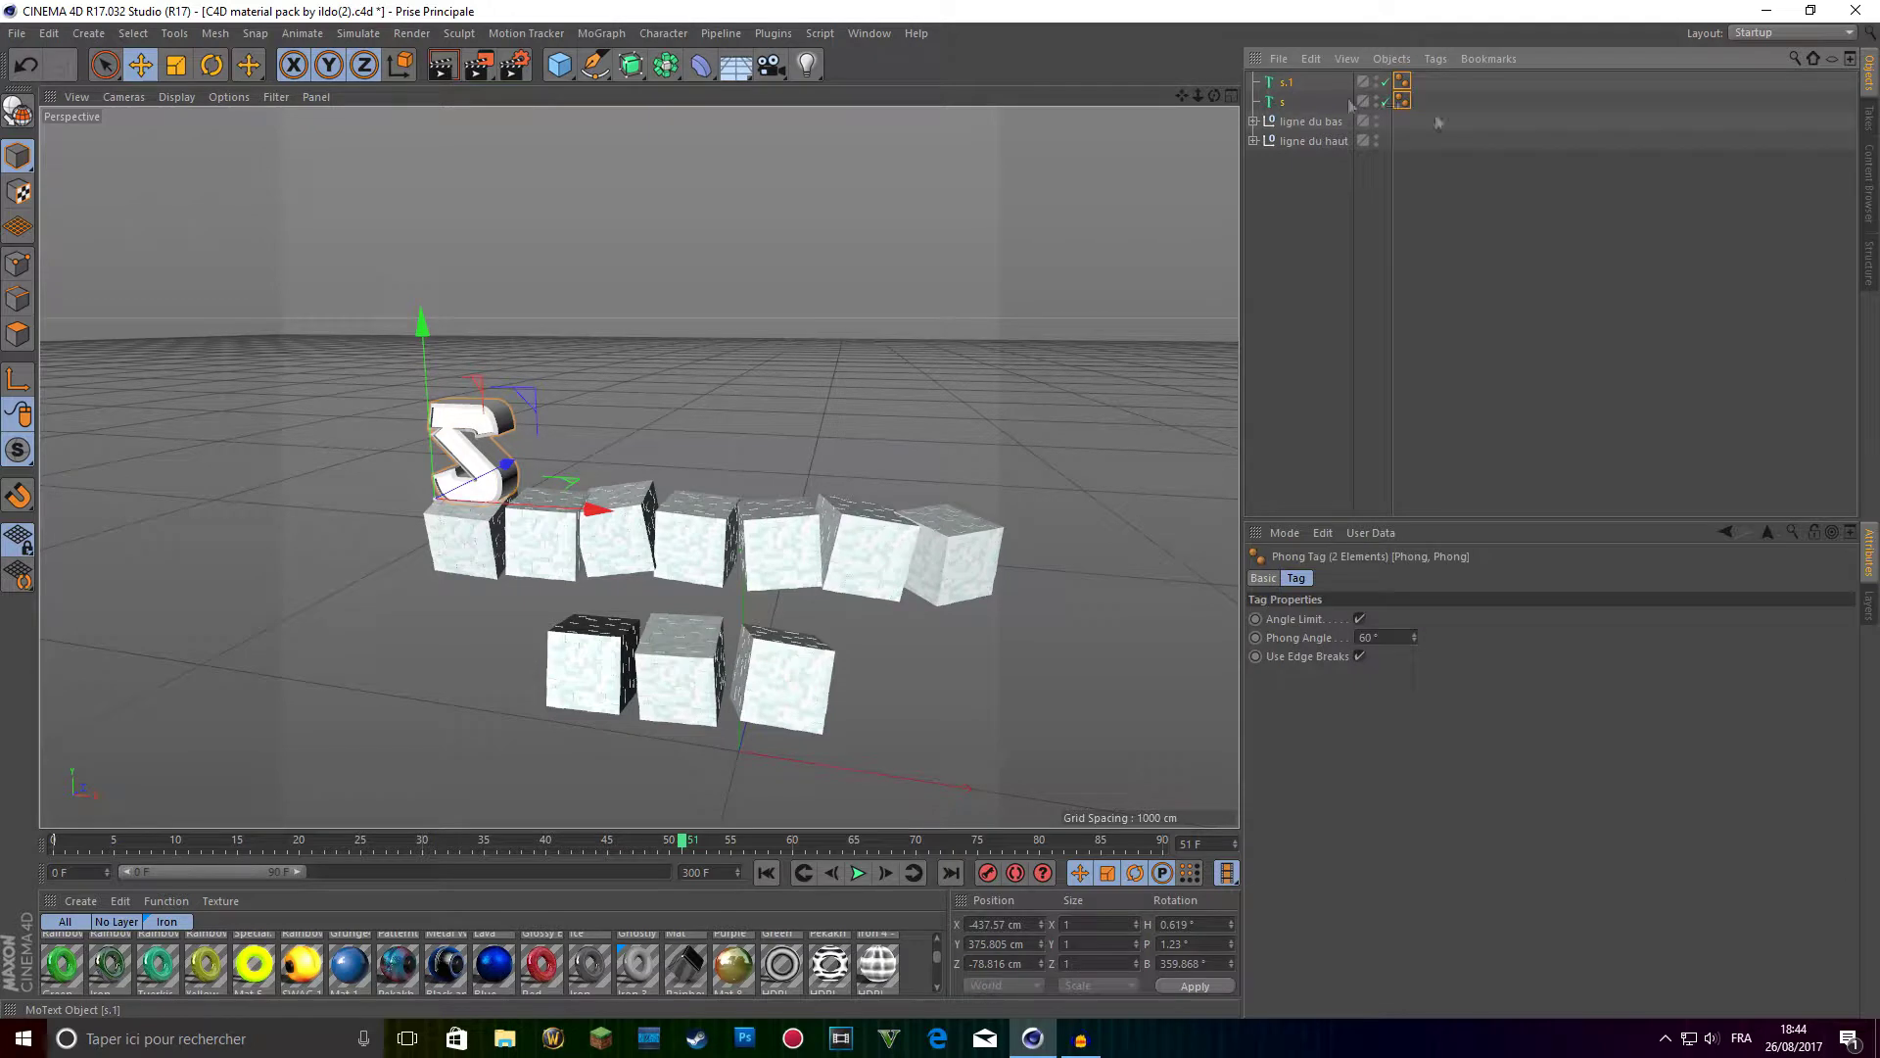
{"action": "key", "text": "alt+g"}
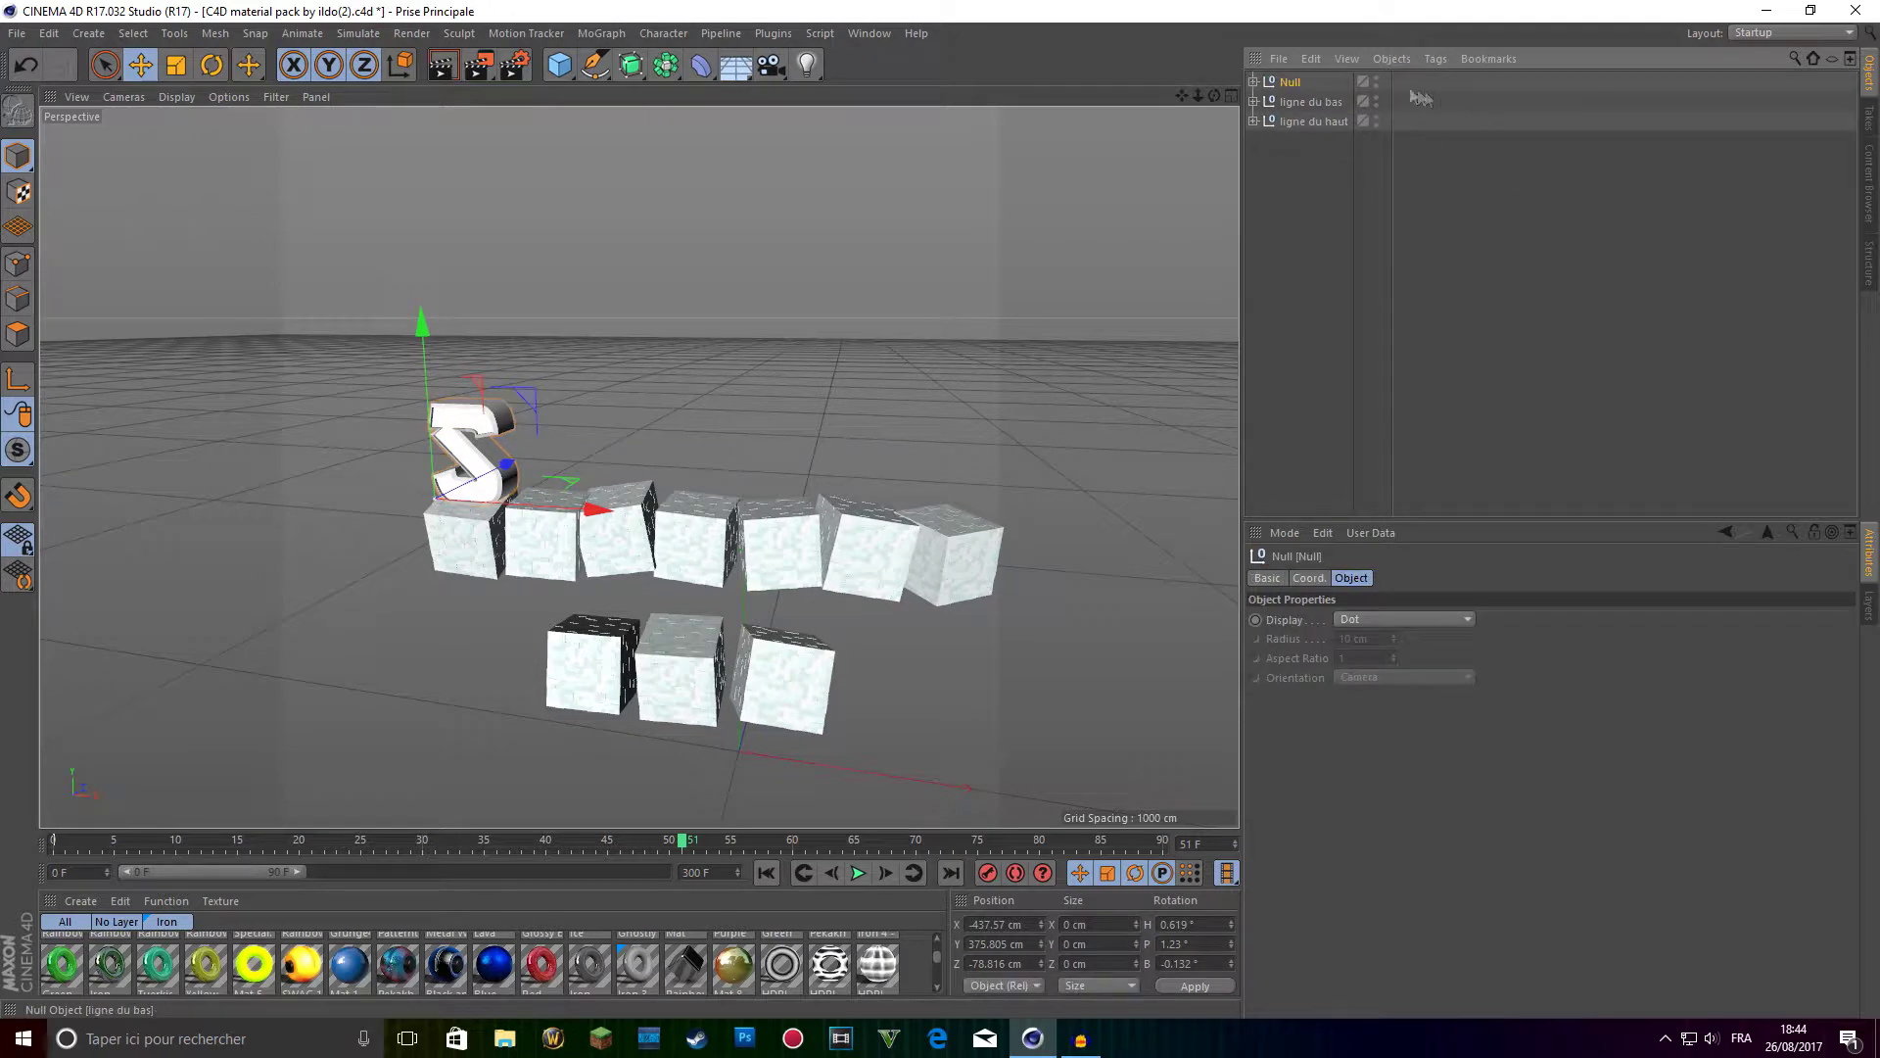
{"action": "double_click", "coordinate": [1292, 84]}
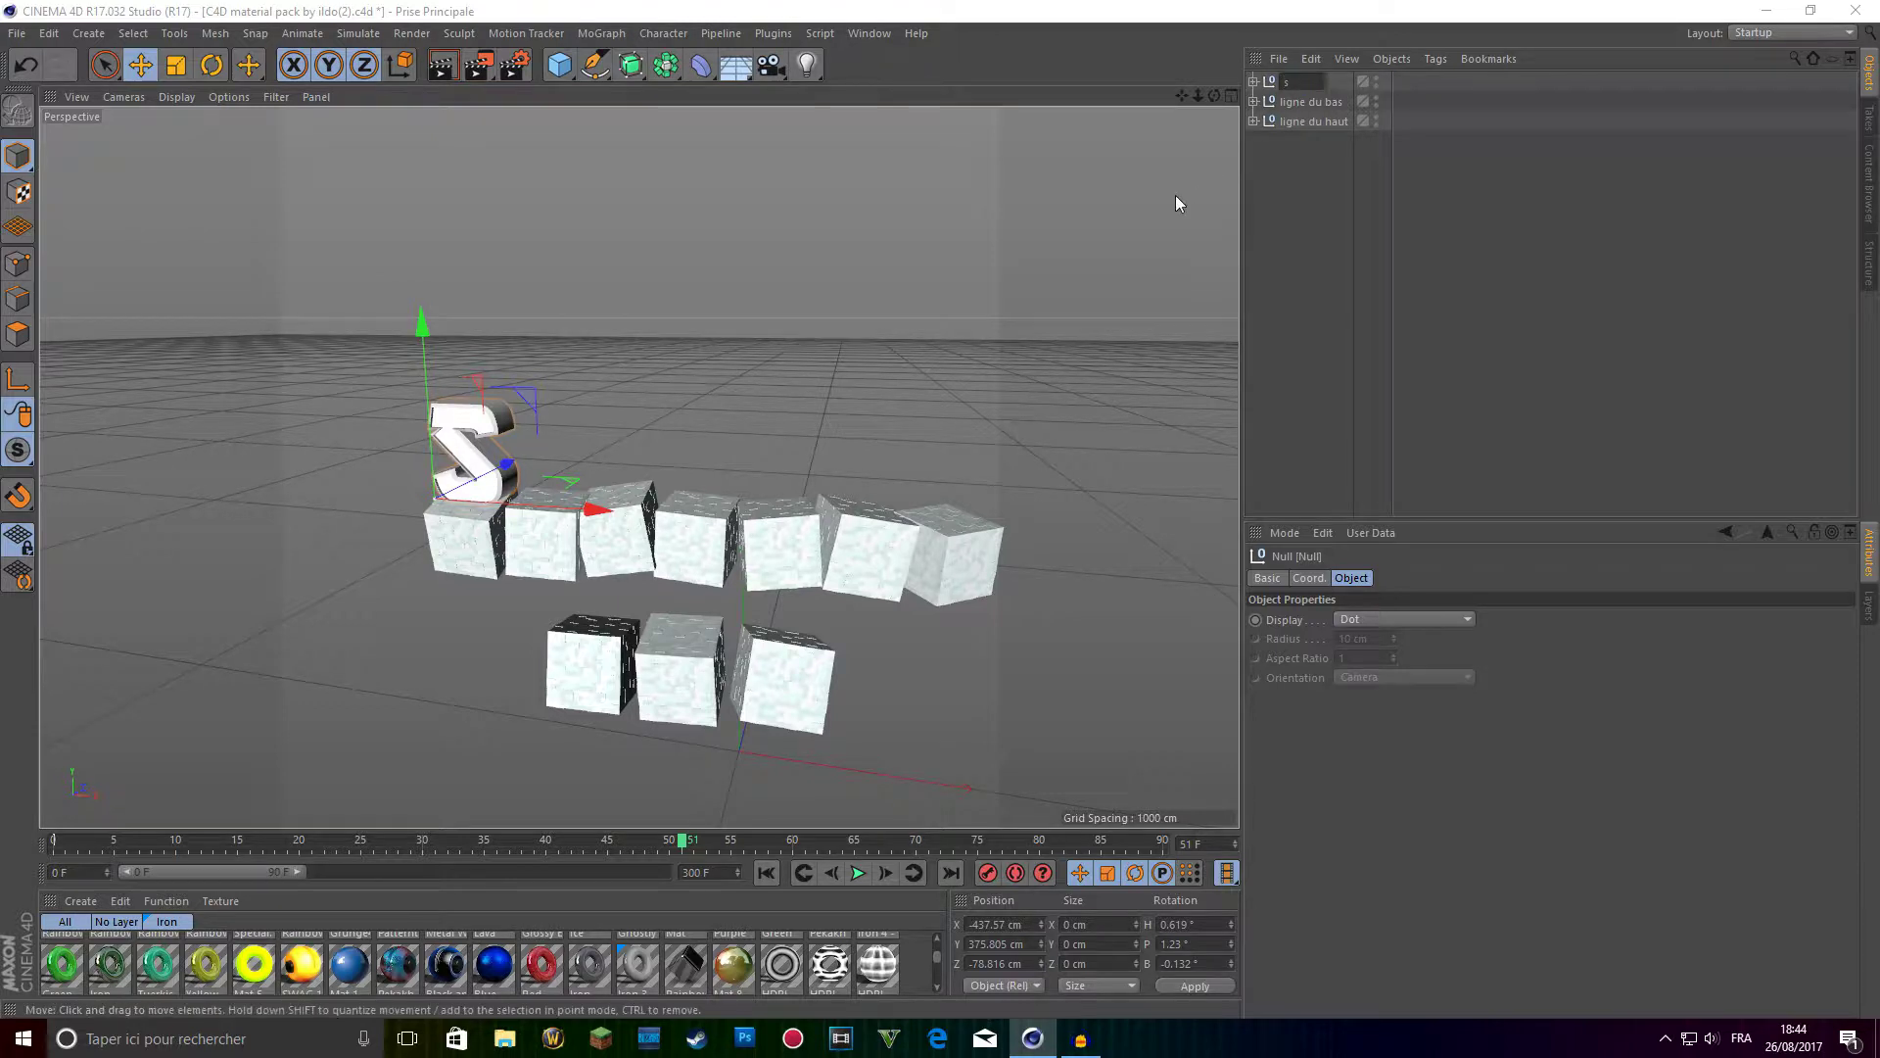
{"action": "key", "text": "Return"}
Place a copy of the s null on the second block of the top row and rename the copy p.
{"action": "left_click_drag", "start_coordinate": [1182, 95], "coordinate": [1283, 79]}
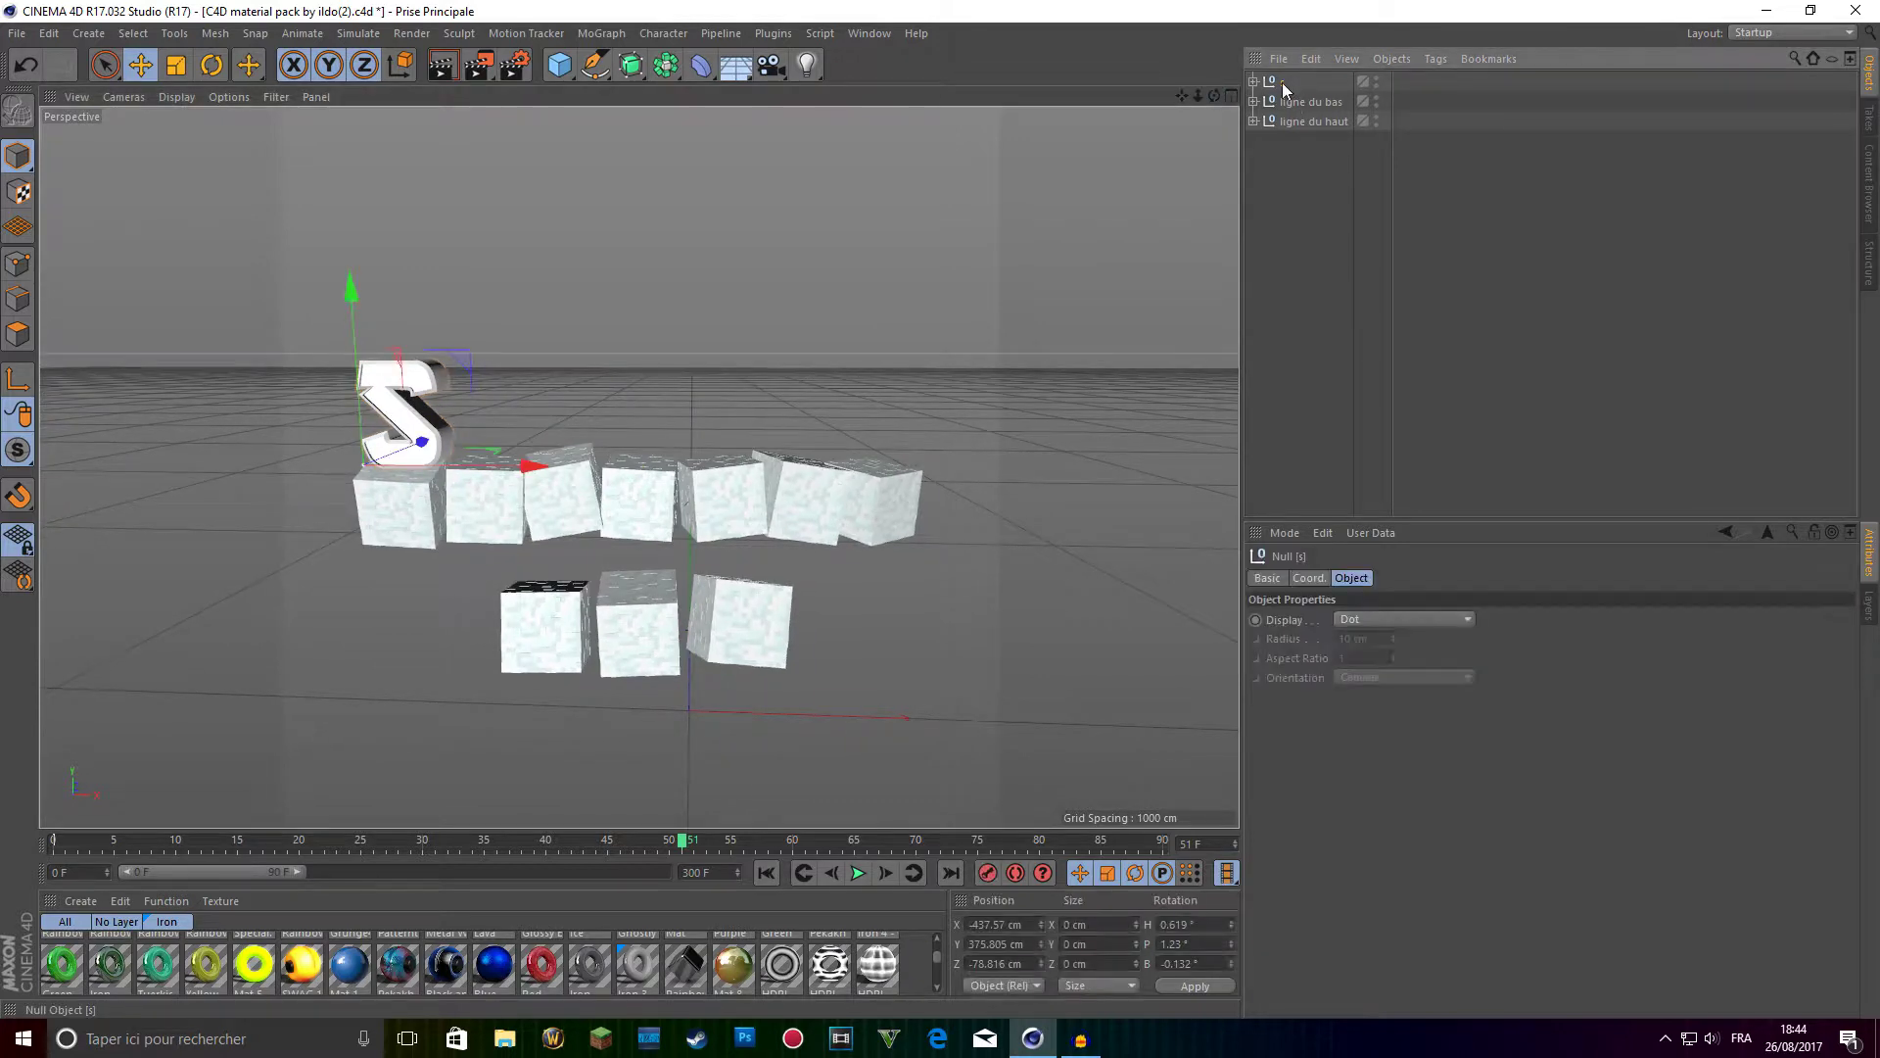
{"action": "left_click_drag", "start_coordinate": [431, 460], "coordinate": [600, 484]}
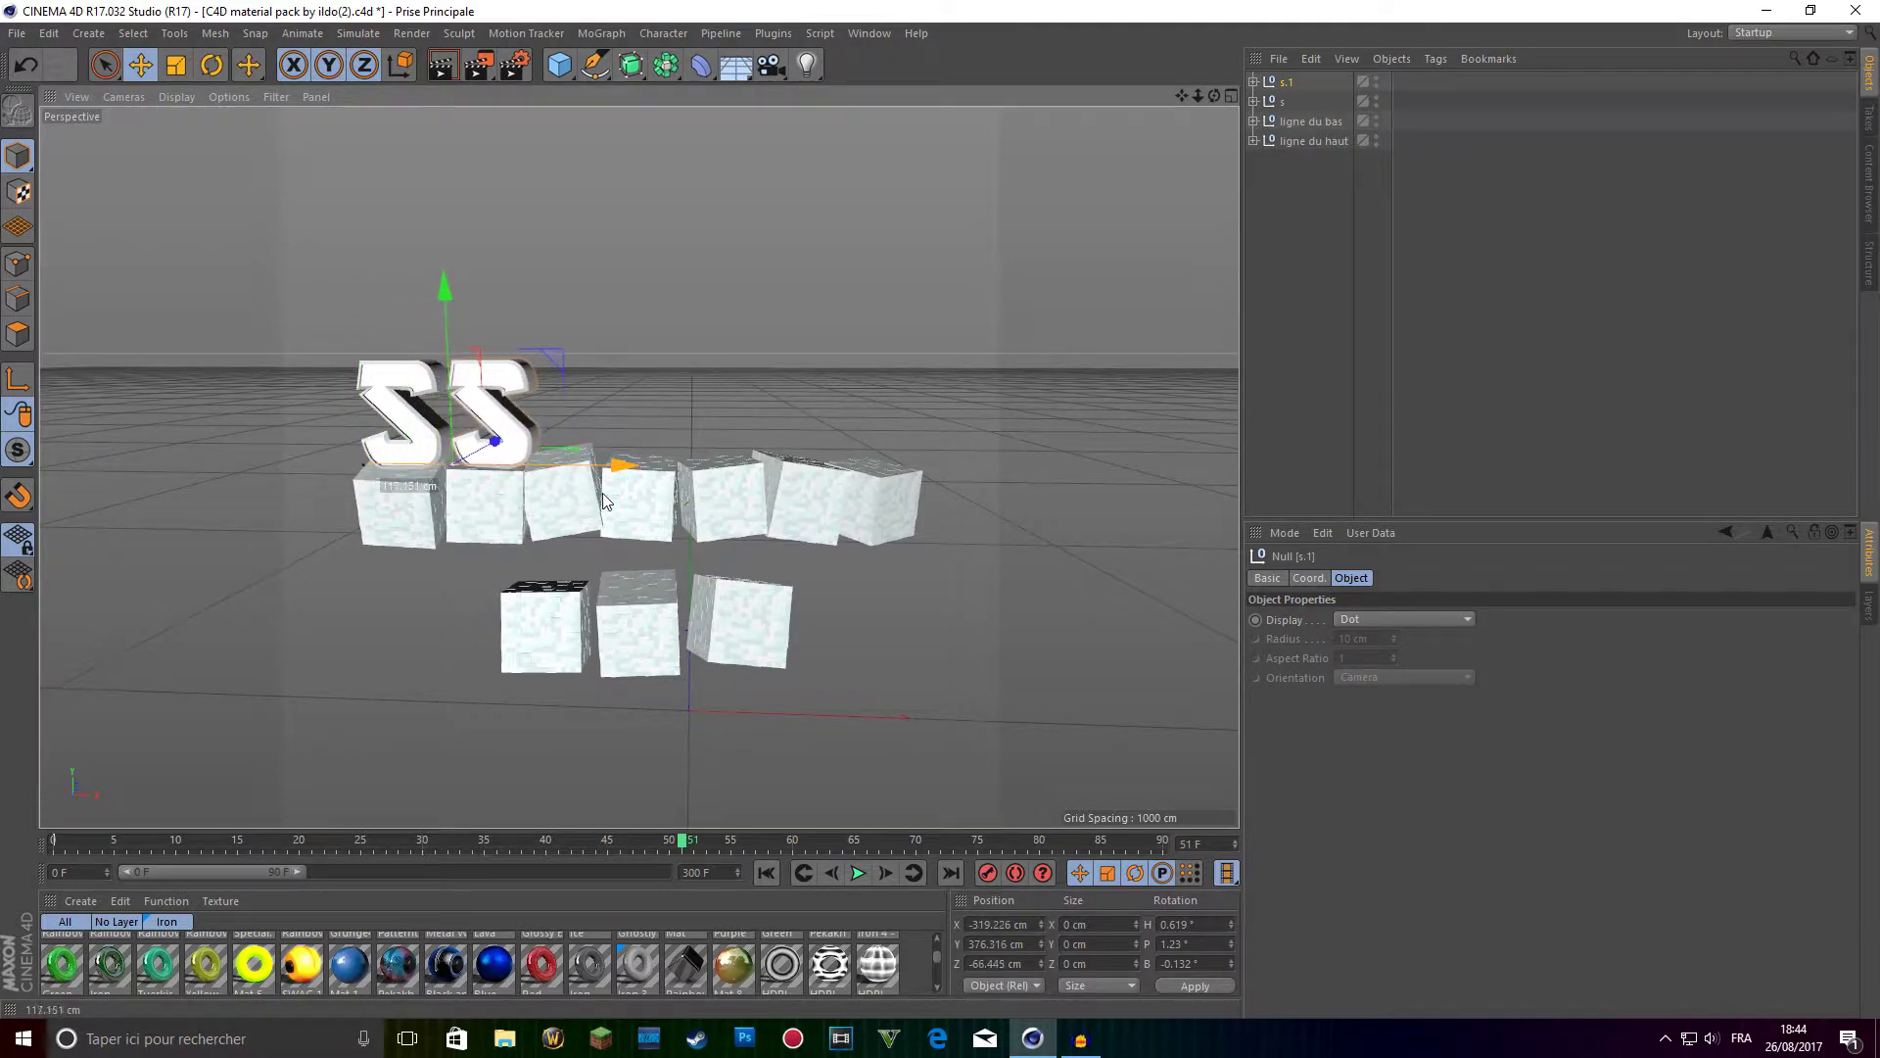
{"action": "left_click", "coordinate": [1253, 82]}
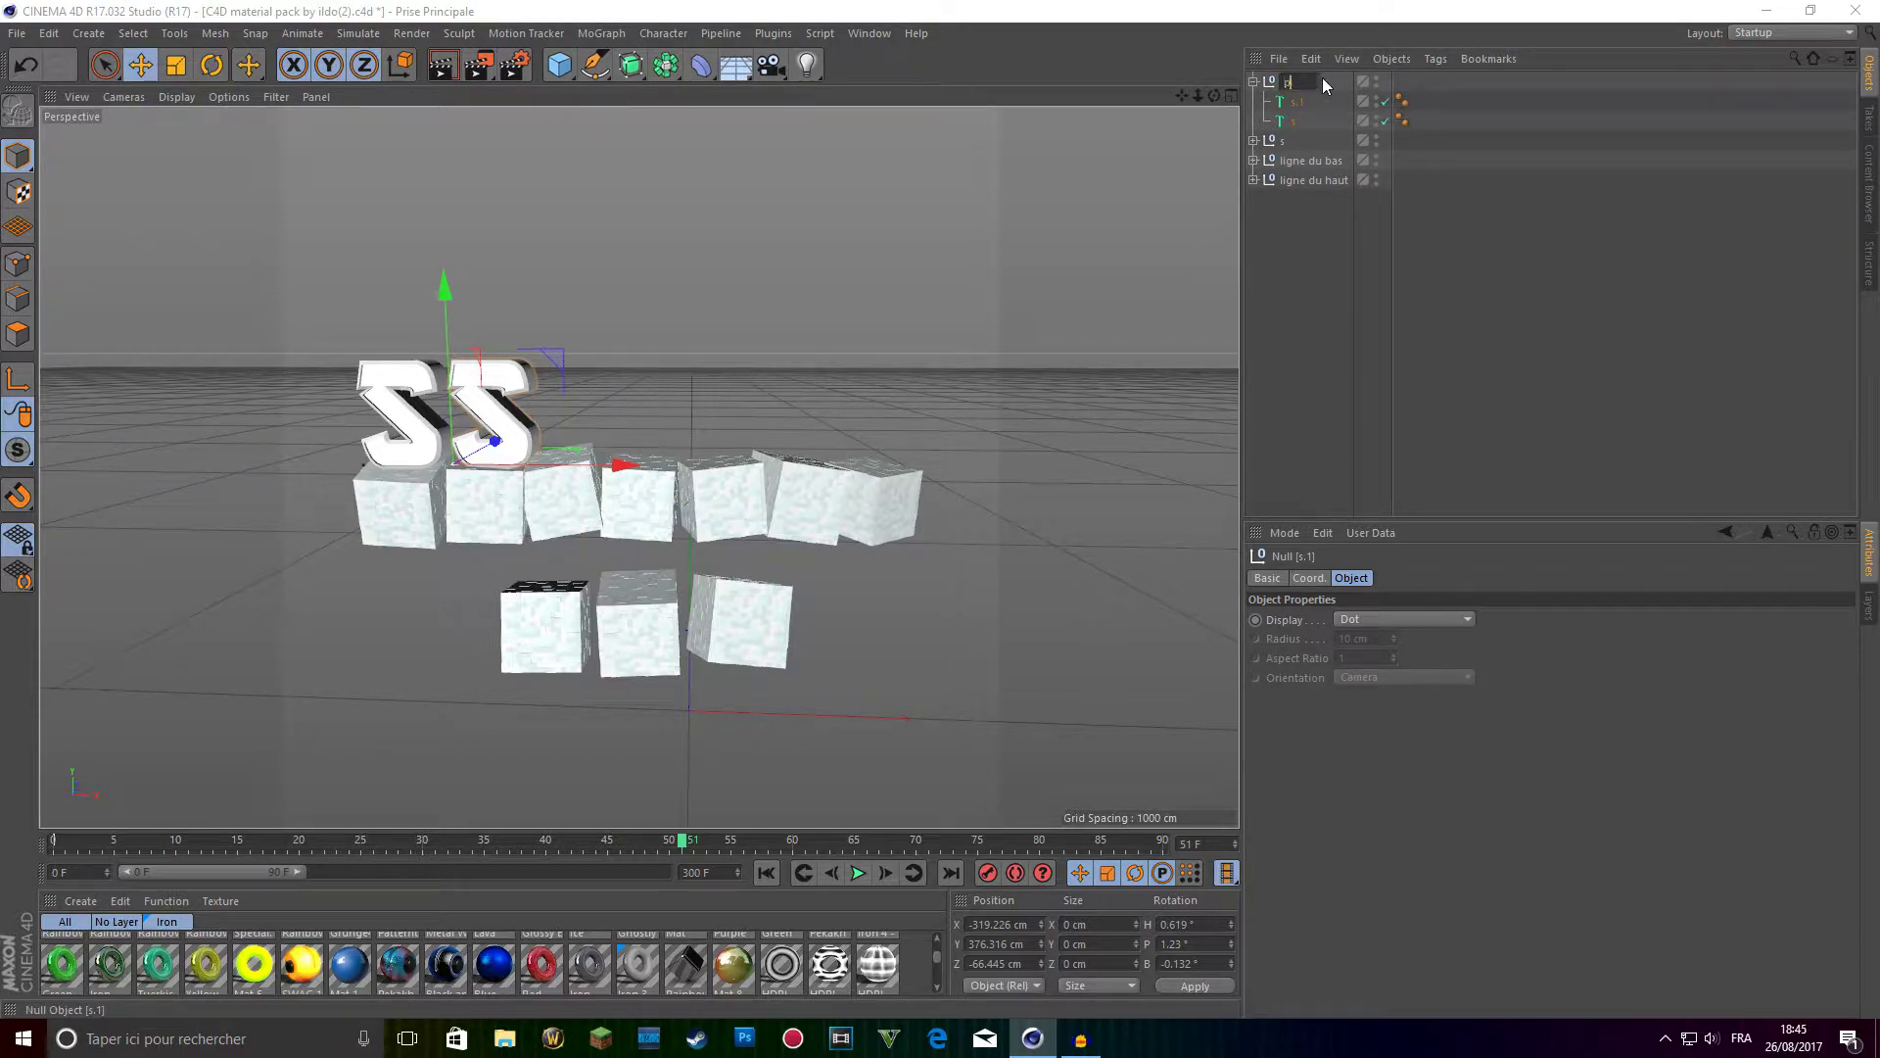
{"action": "type", "text": "p"}
{"action": "key", "text": "Return"}
Change the text of the filleted MoText inside the p null to P.
{"action": "left_click", "coordinate": [1297, 102]}
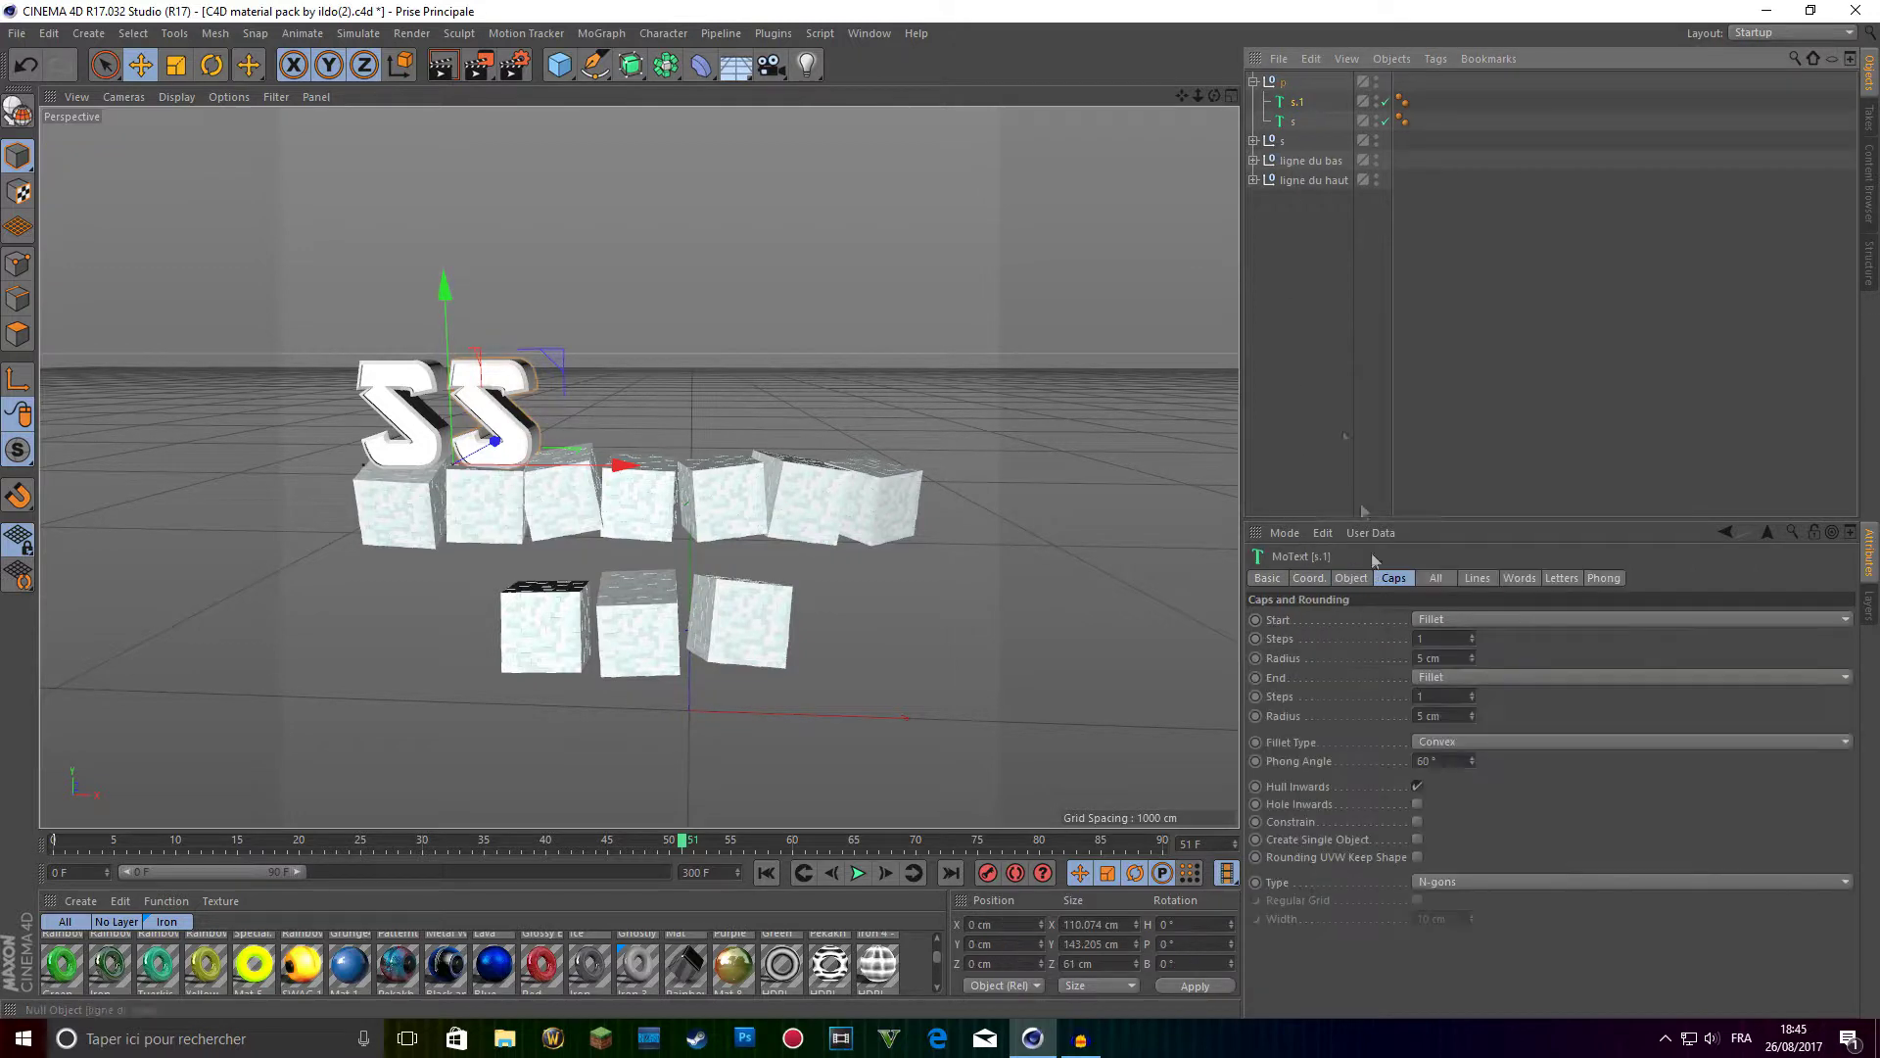
{"action": "left_click", "coordinate": [1350, 578]}
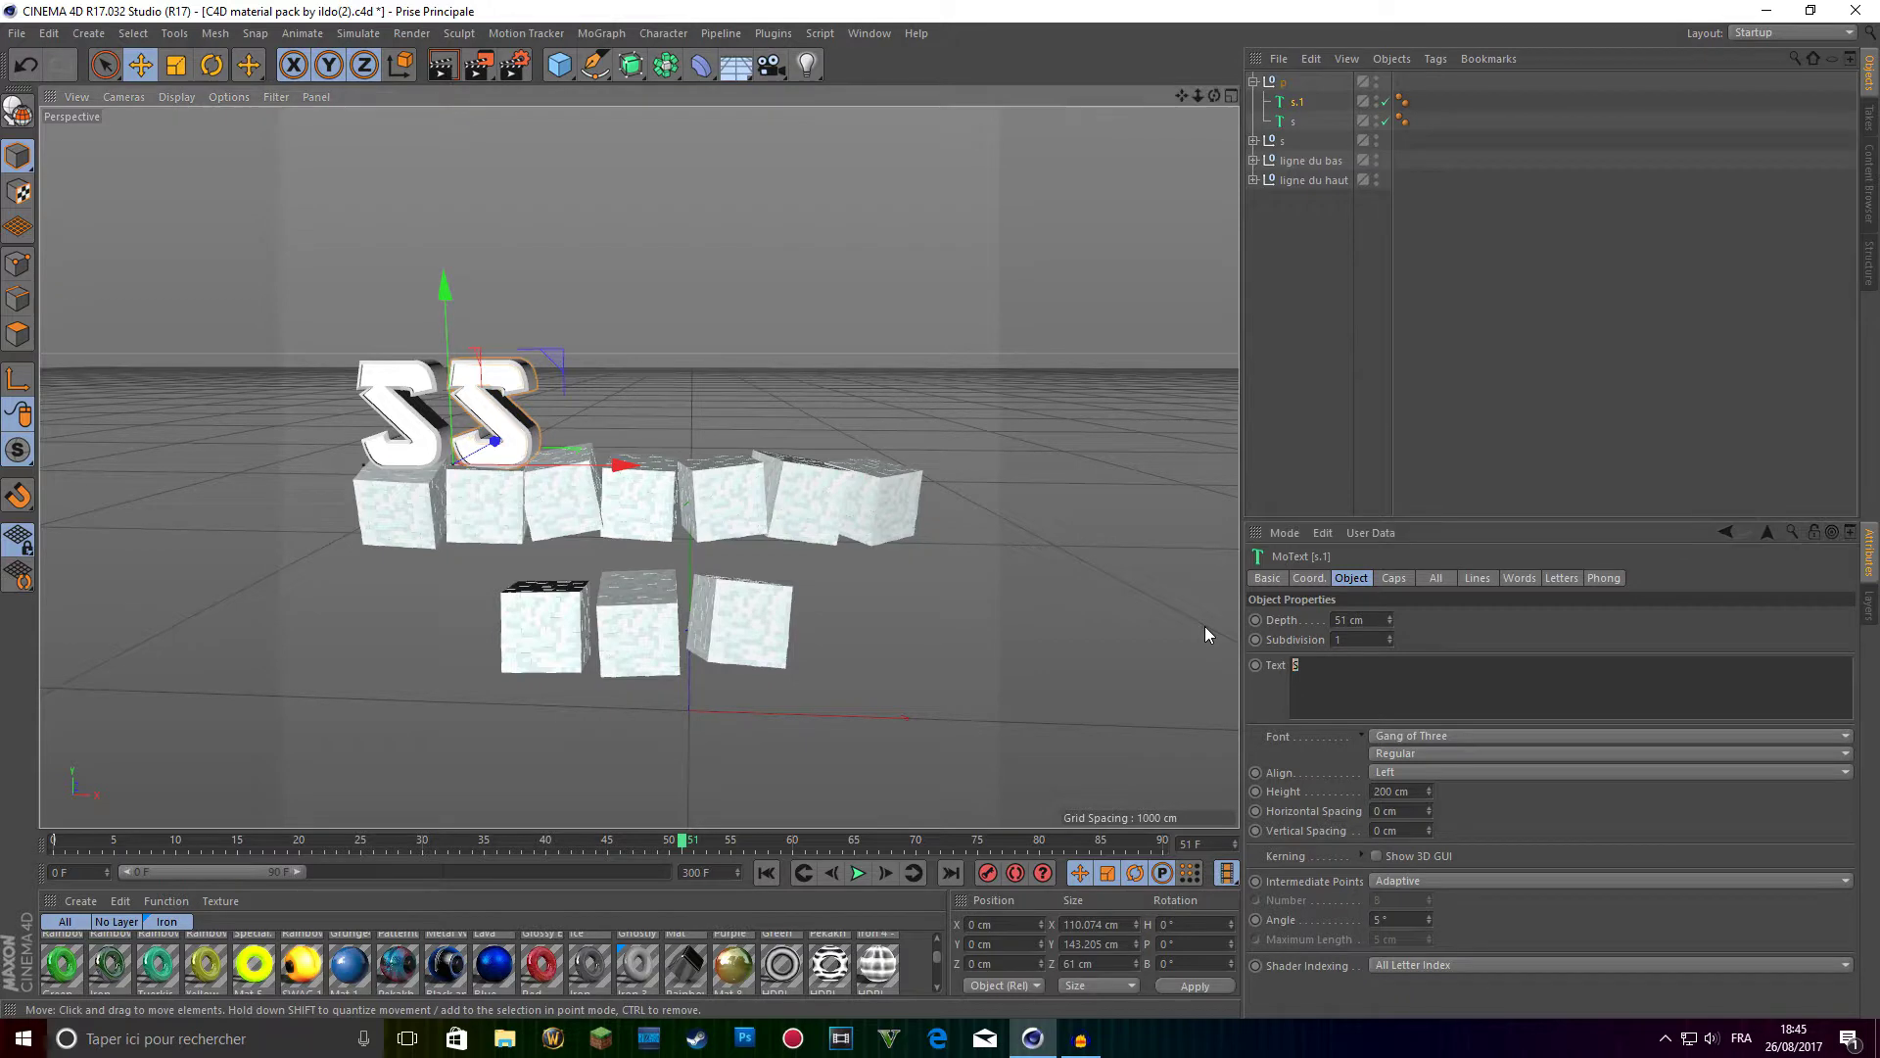
{"action": "key", "text": "p"}
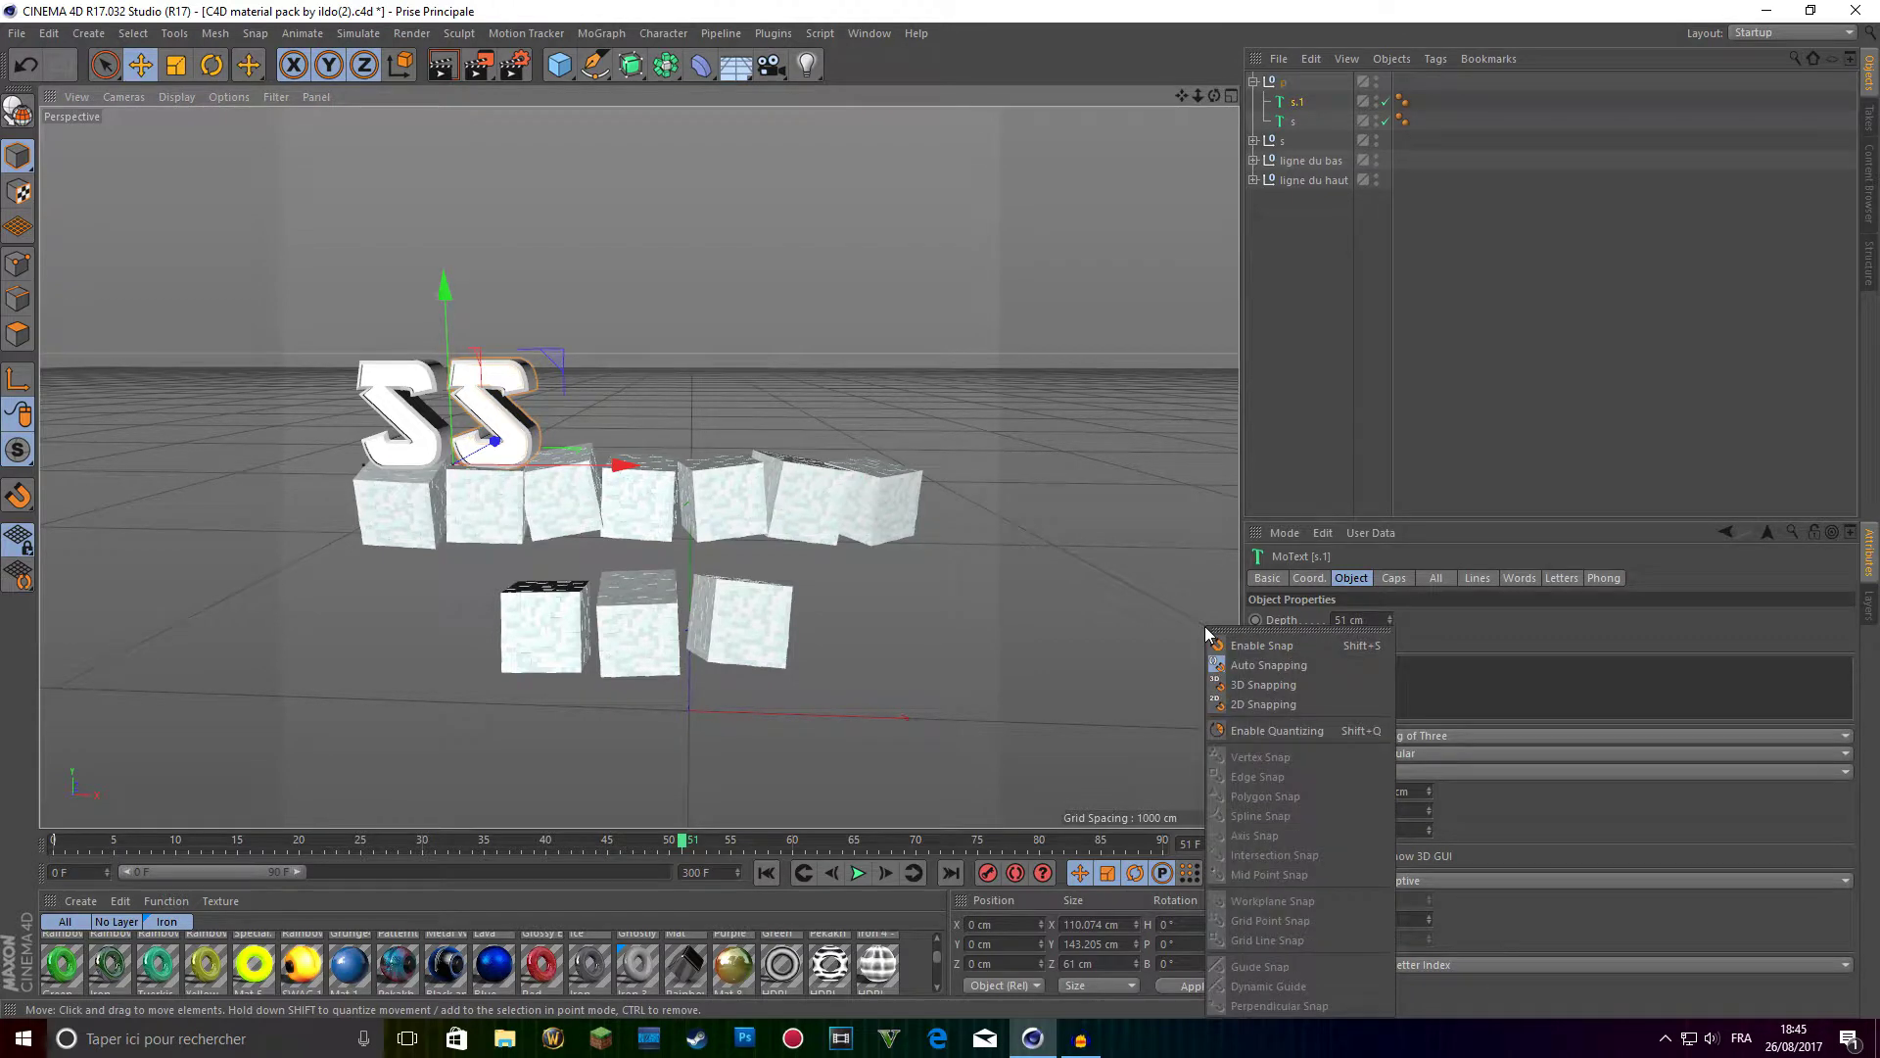
{"action": "left_click", "coordinate": [1504, 641]}
{"action": "left_click", "coordinate": [1302, 667]}
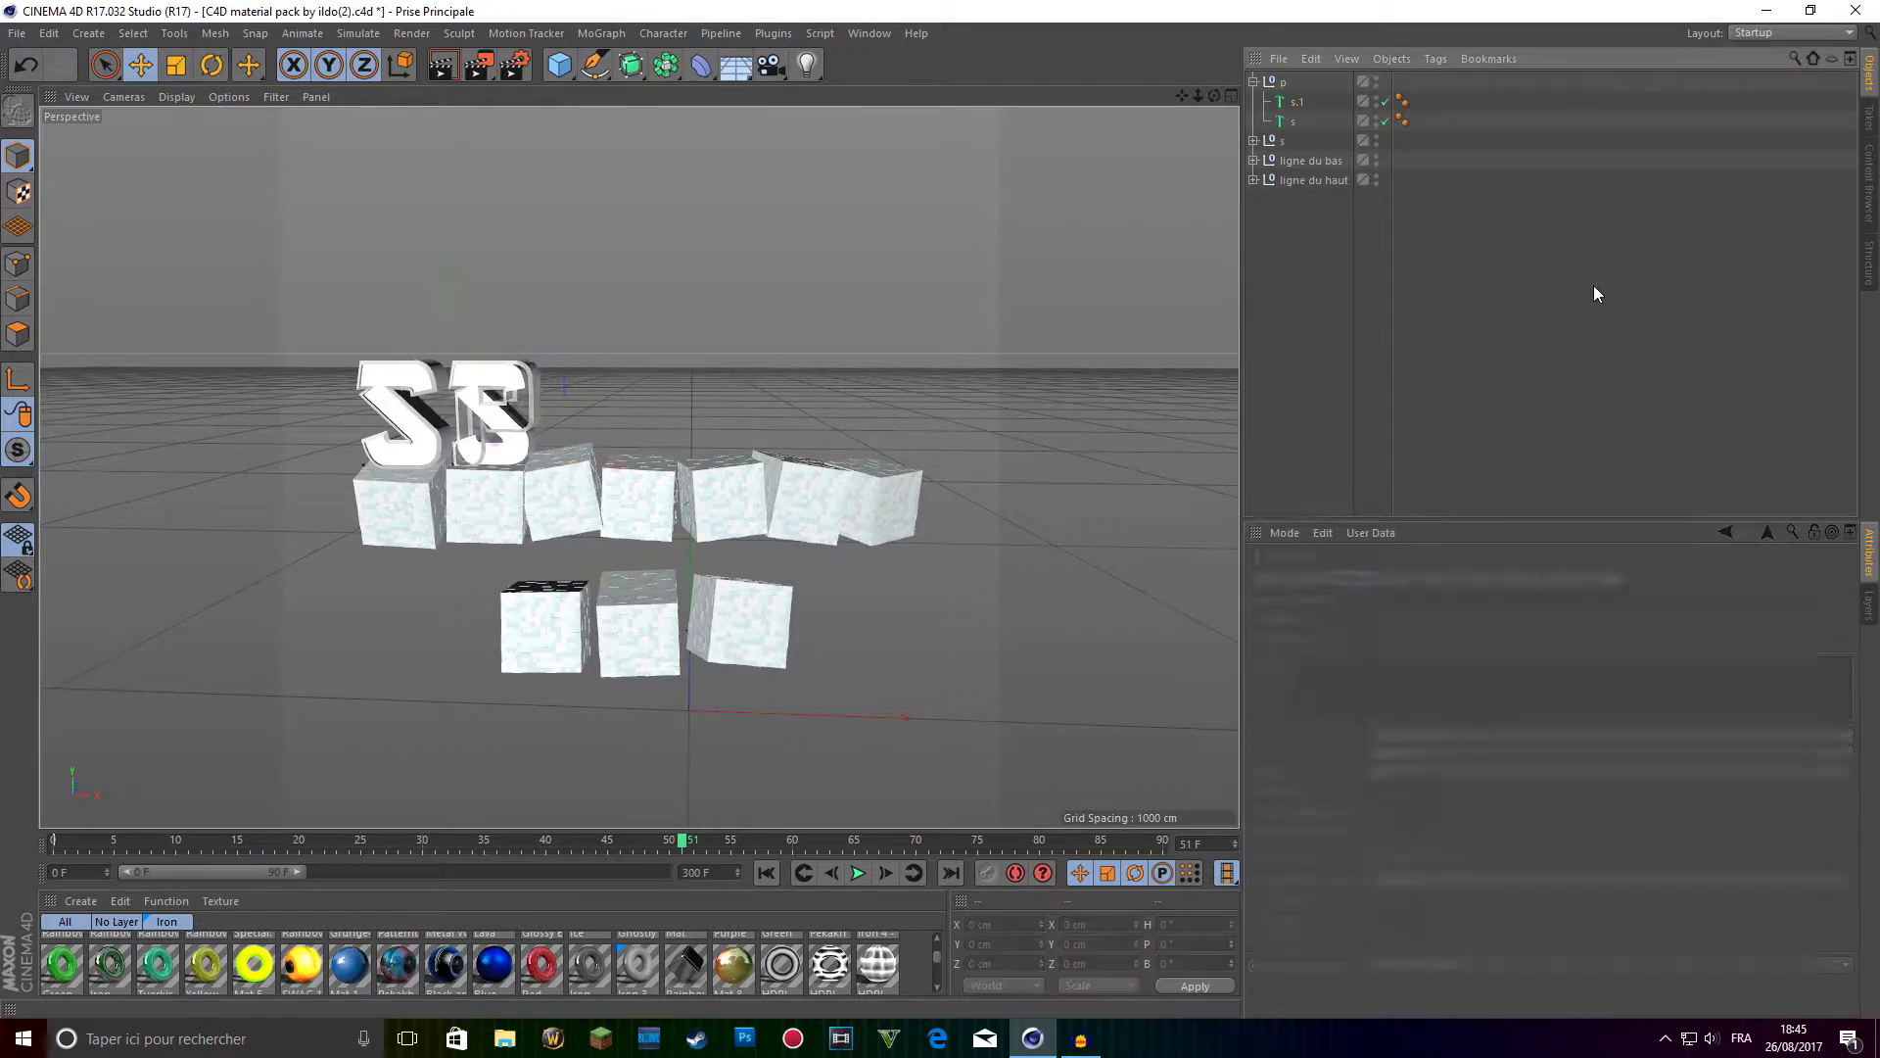
Change the text of the plain-capped MoText inside the p null to P and collapse the group.
{"action": "left_click", "coordinate": [1296, 126]}
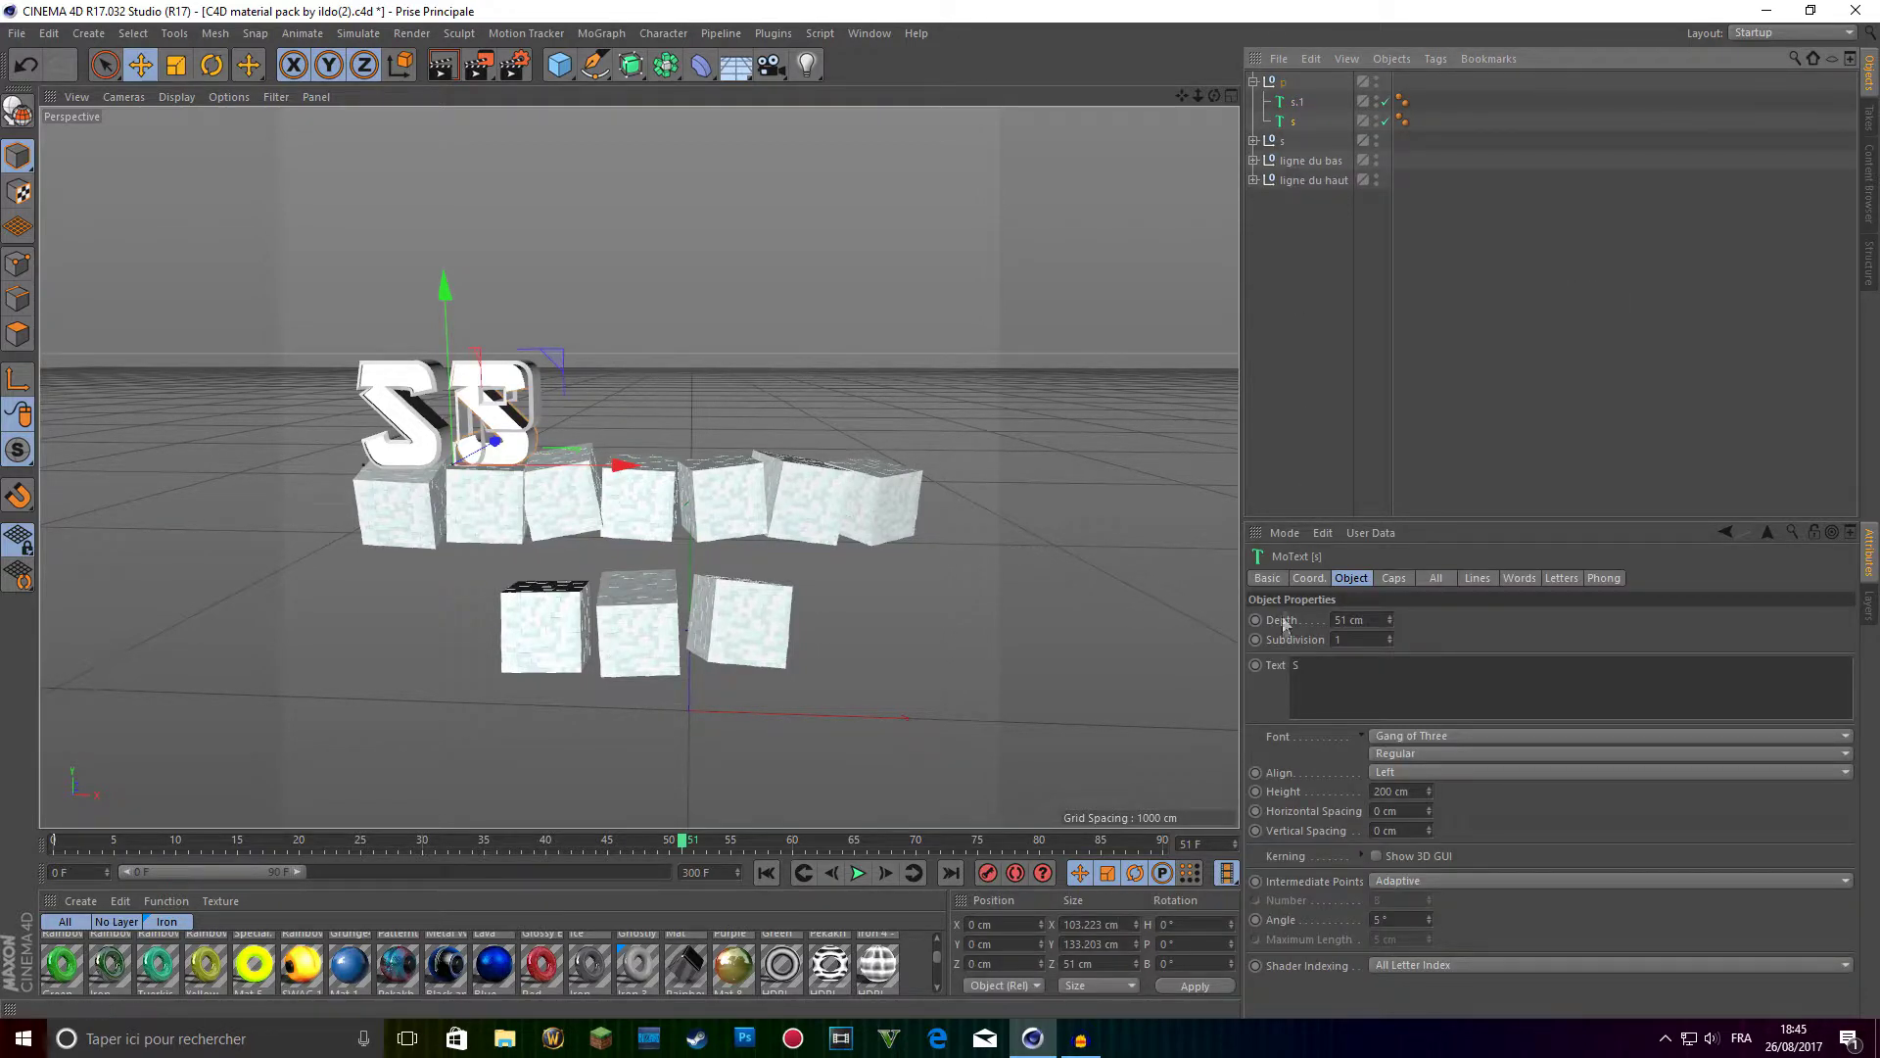
{"action": "left_click", "coordinate": [1321, 676]}
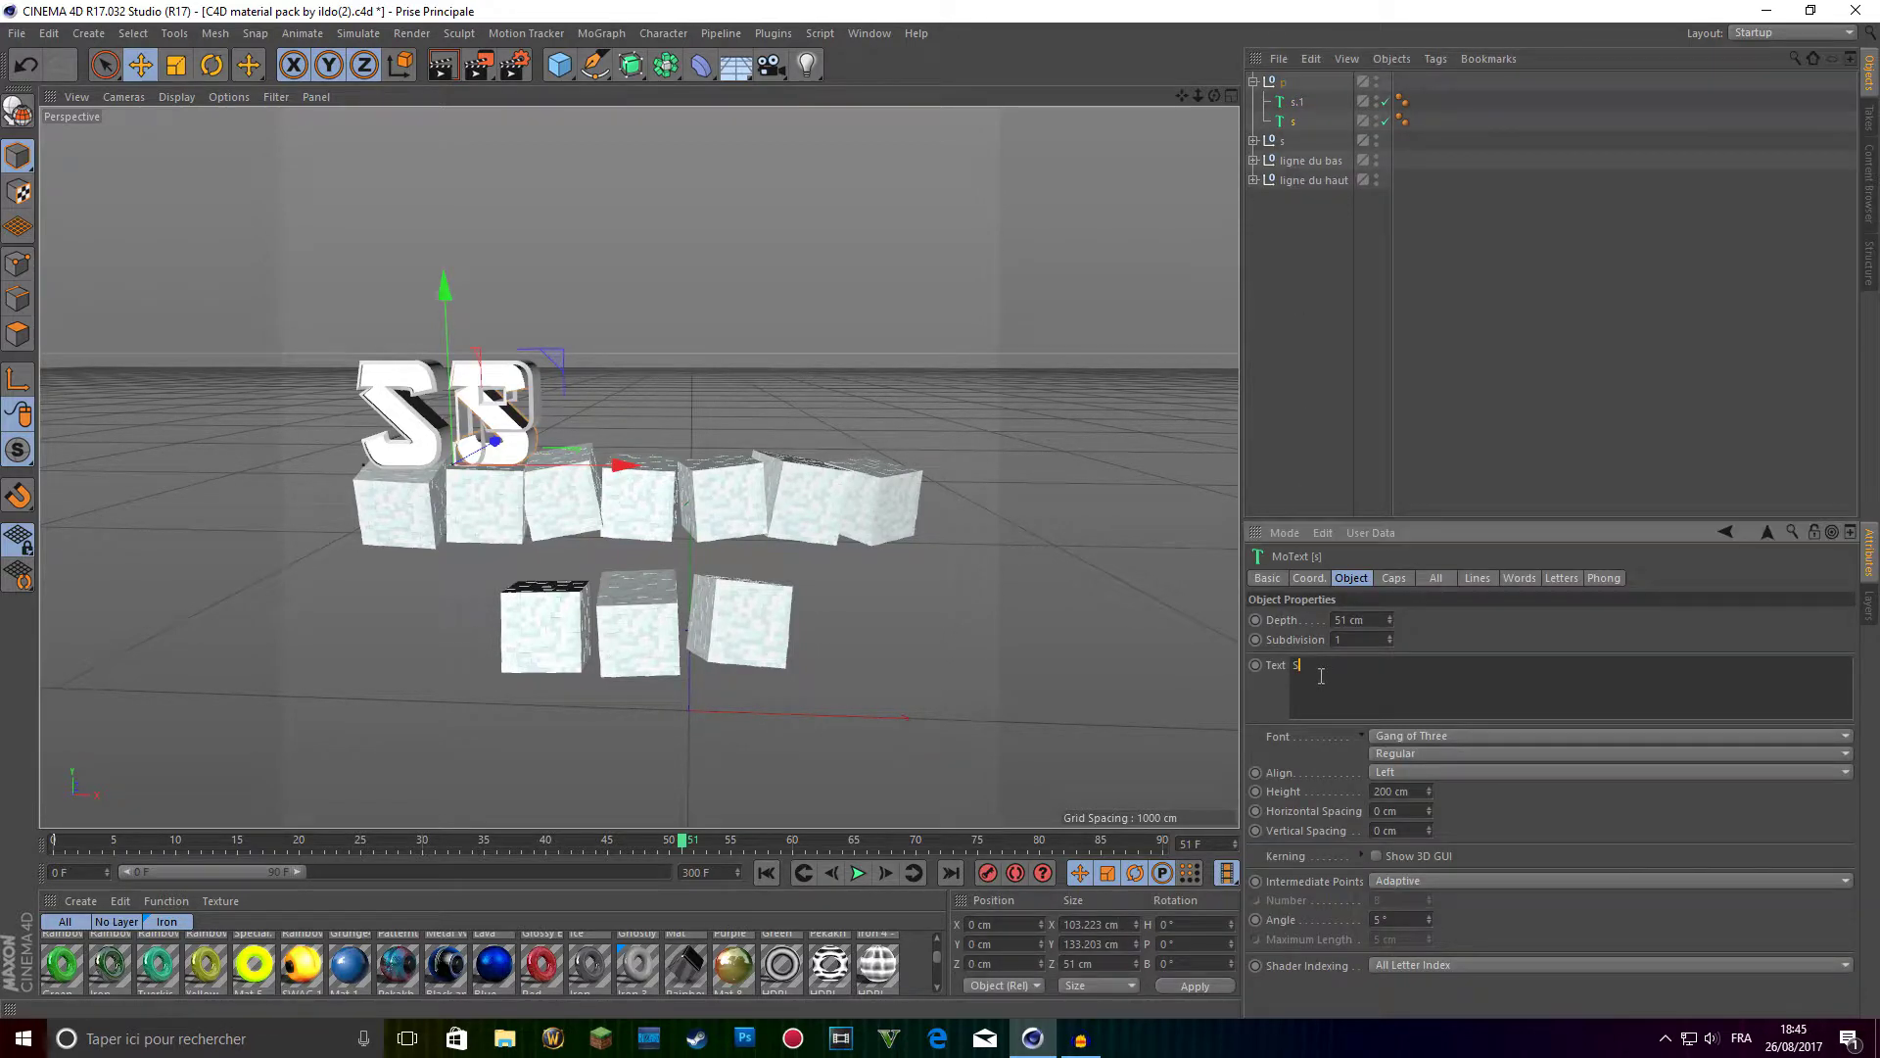
{"action": "left_click", "coordinate": [1595, 378]}
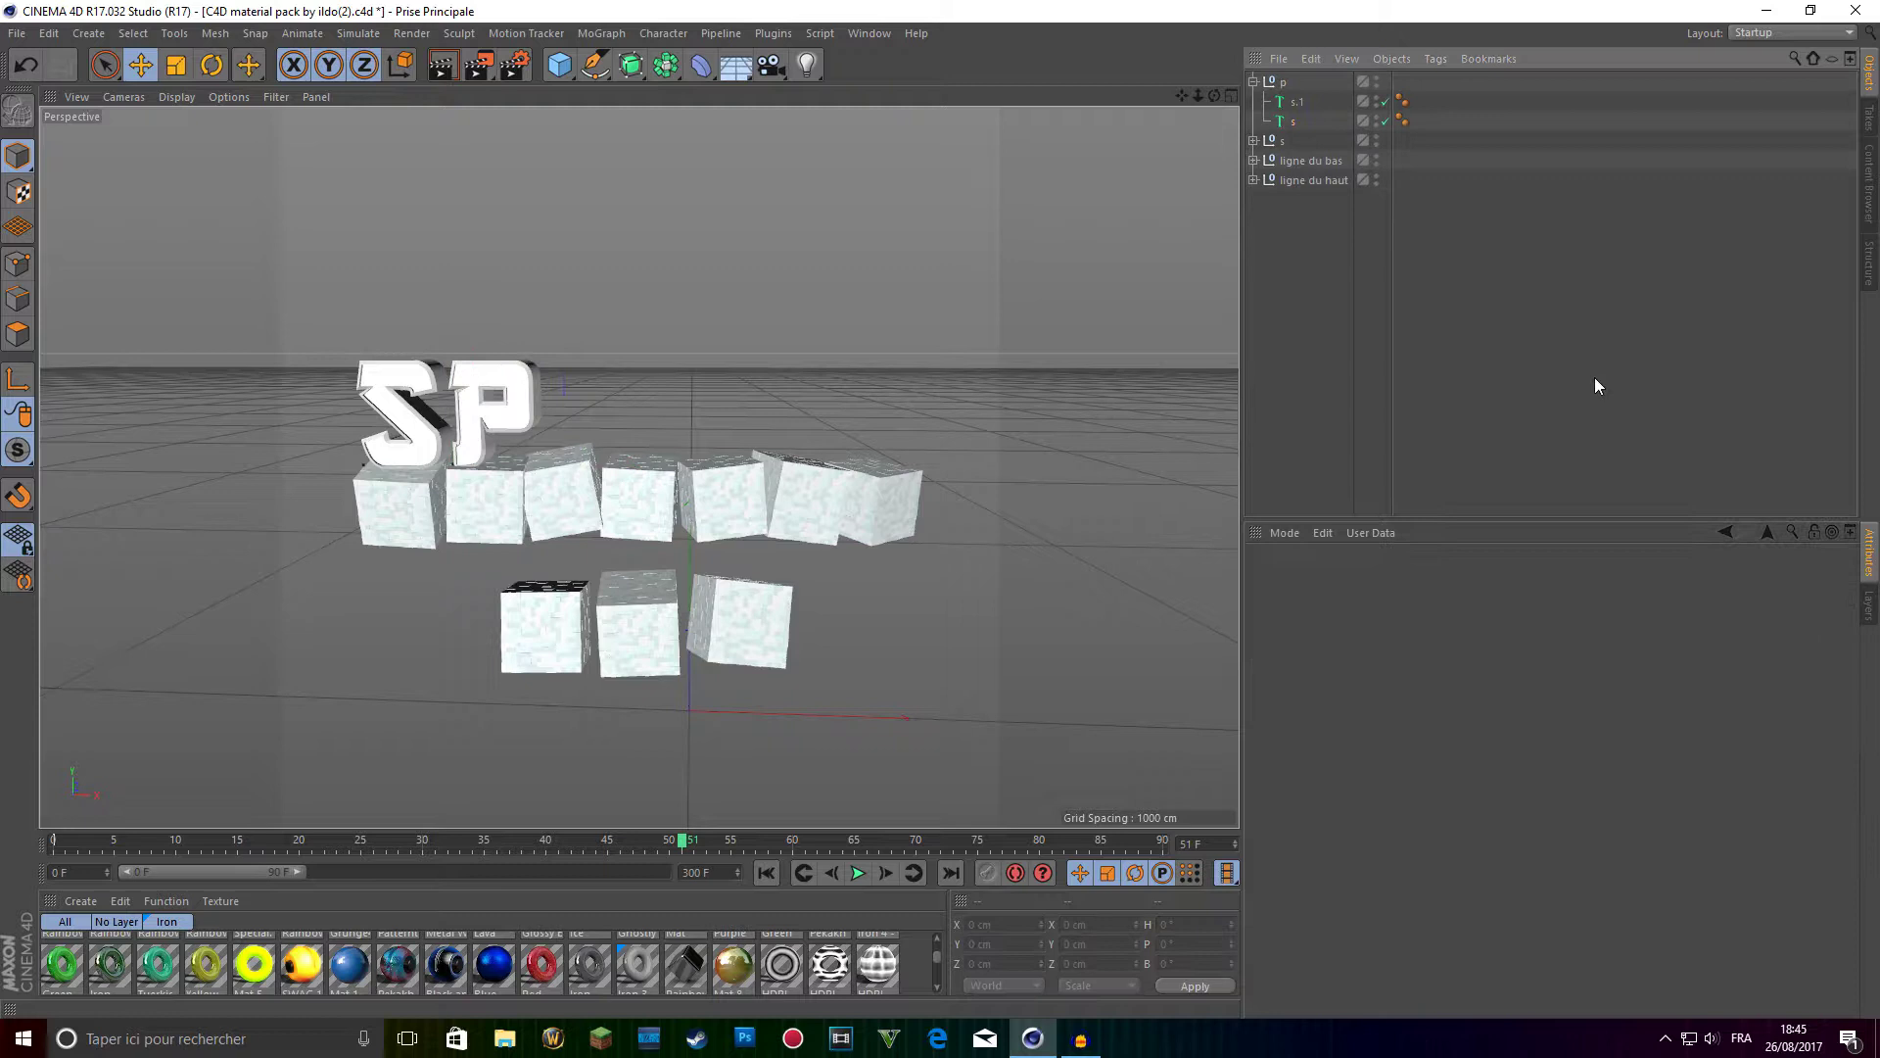
{"action": "left_click", "coordinate": [1253, 82]}
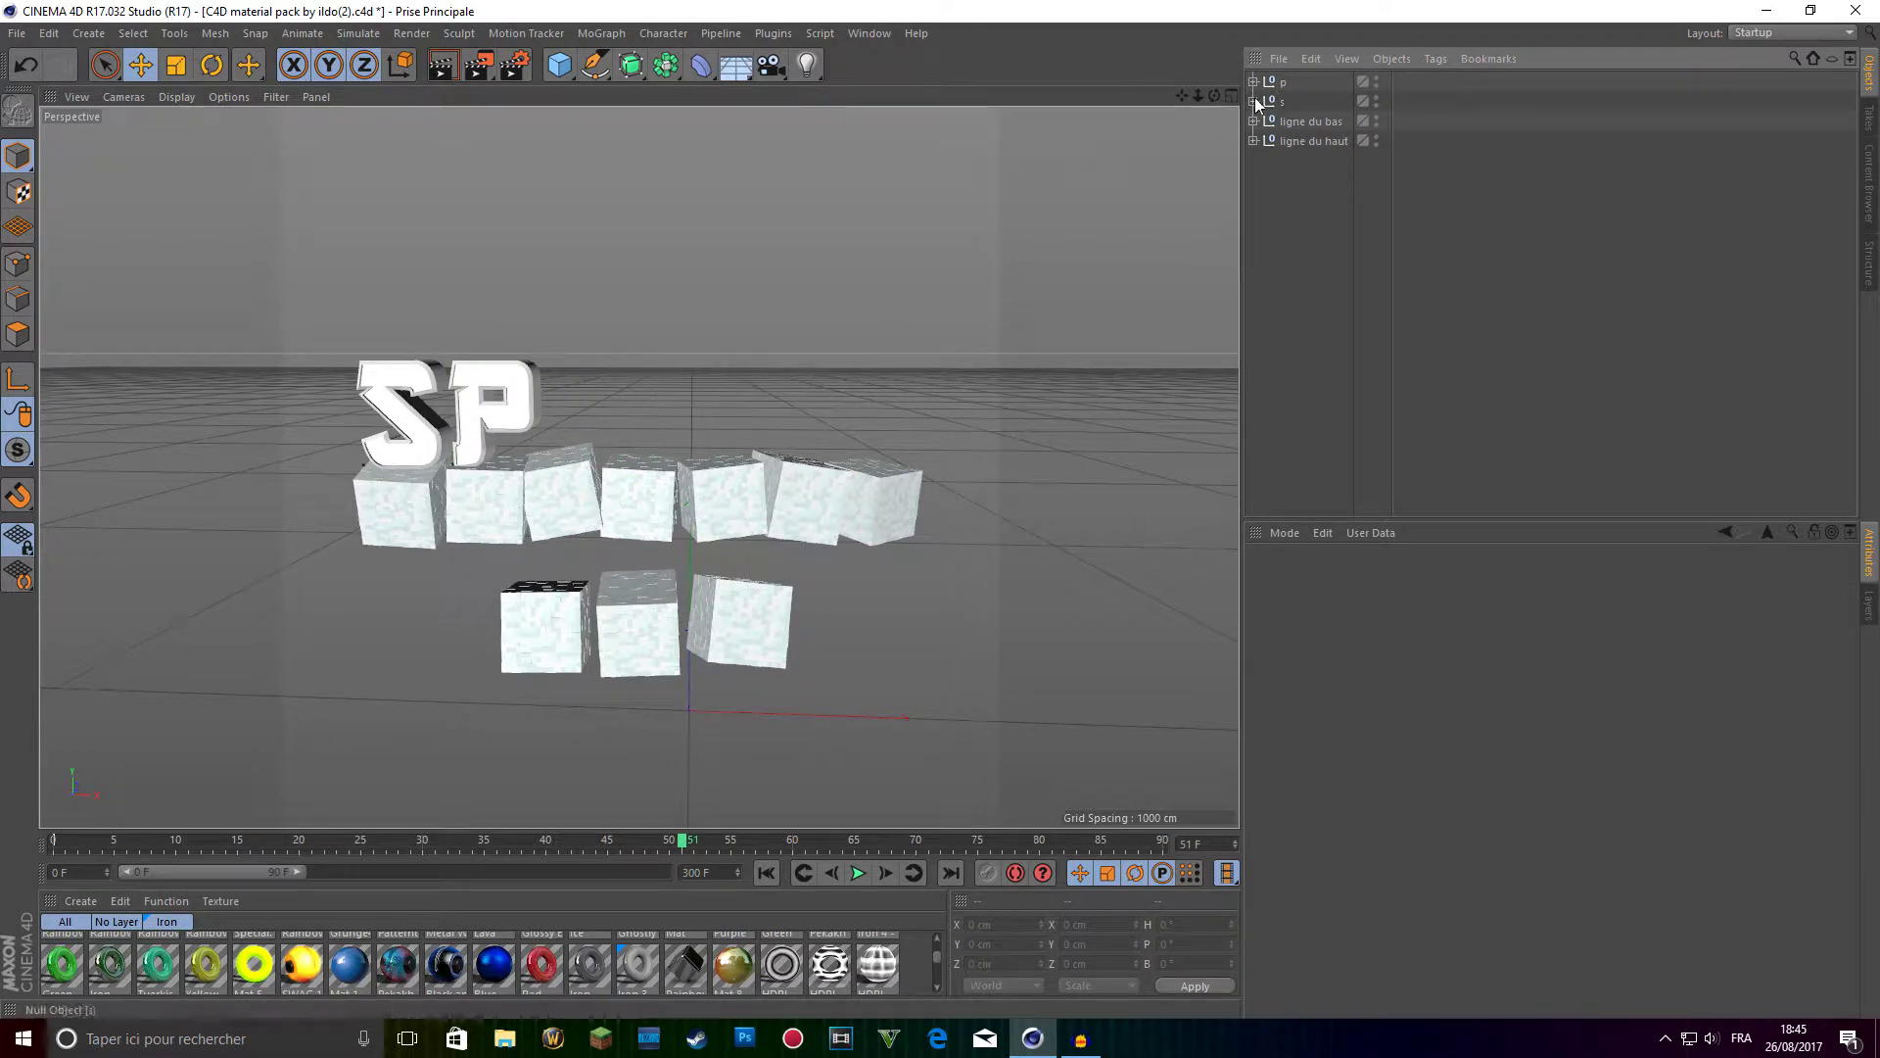
Examine the SPECTRE lettering and the two block rows from several angles and distances.
{"action": "left_click_drag", "start_coordinate": [1216, 96], "coordinate": [1008, 100]}
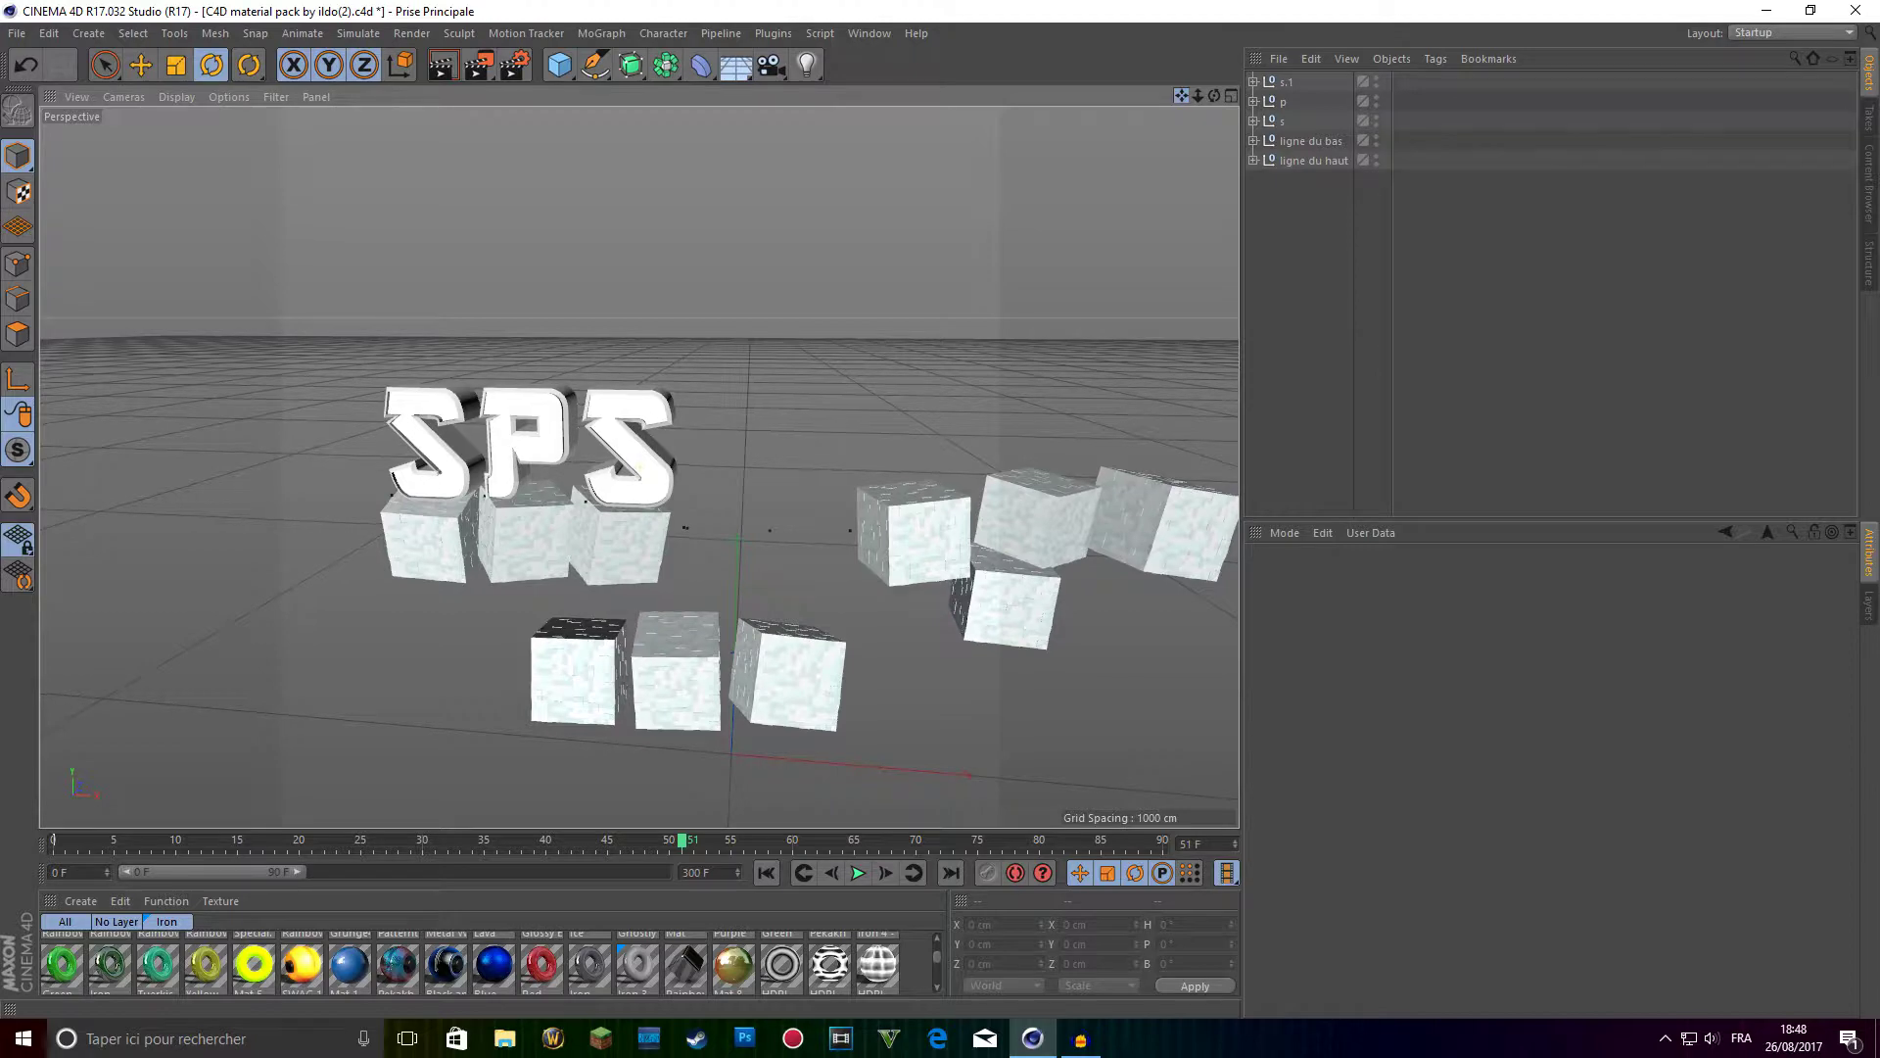
{"action": "left_click_drag", "start_coordinate": [1214, 97], "coordinate": [1214, 121]}
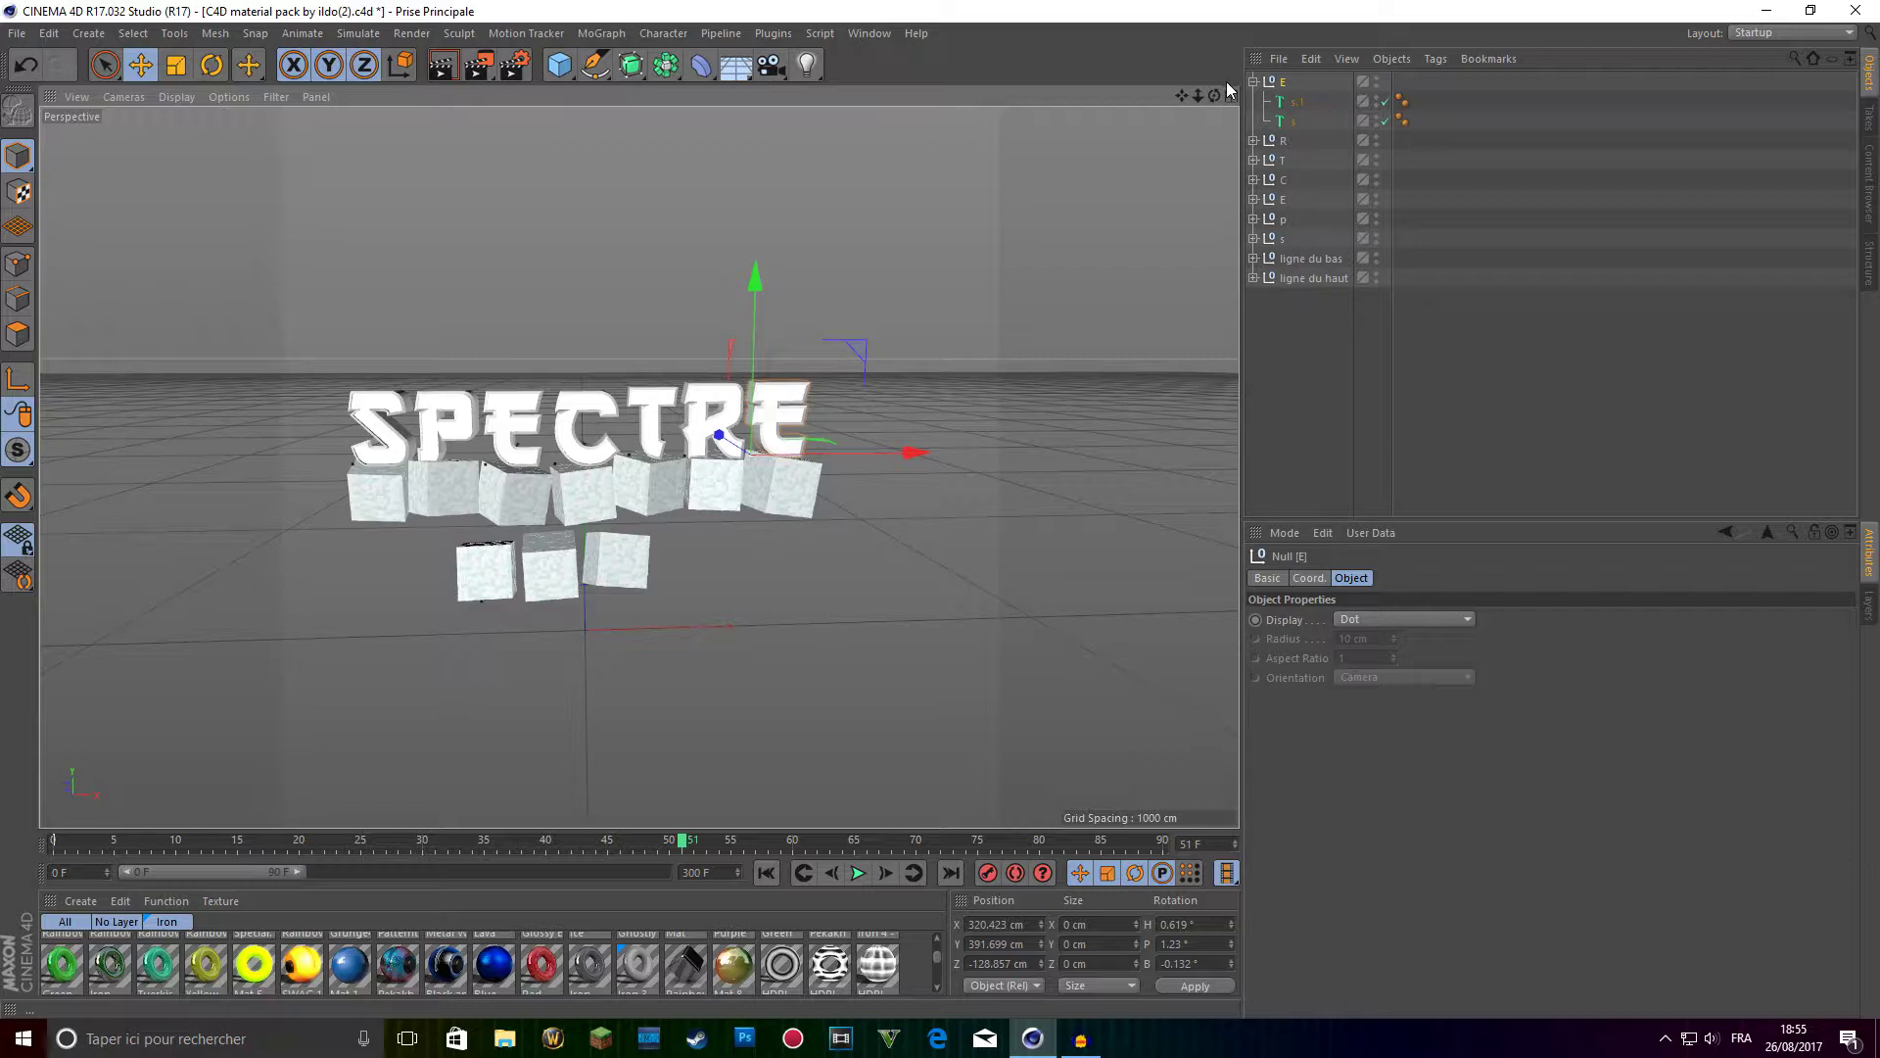
{"action": "mouse_move", "coordinate": [1216, 91]}
{"action": "left_mouse_down"}
{"action": "mouse_move", "coordinate": [1226, 122]}
{"action": "mouse_move", "coordinate": [1312, 157]}
{"action": "mouse_move", "coordinate": [1263, 151]}
{"action": "mouse_move", "coordinate": [1236, 79]}
{"action": "mouse_move", "coordinate": [1249, 49]}
{"action": "mouse_move", "coordinate": [1251, 117]}
{"action": "mouse_move", "coordinate": [1239, 93]}
{"action": "left_mouse_up"}
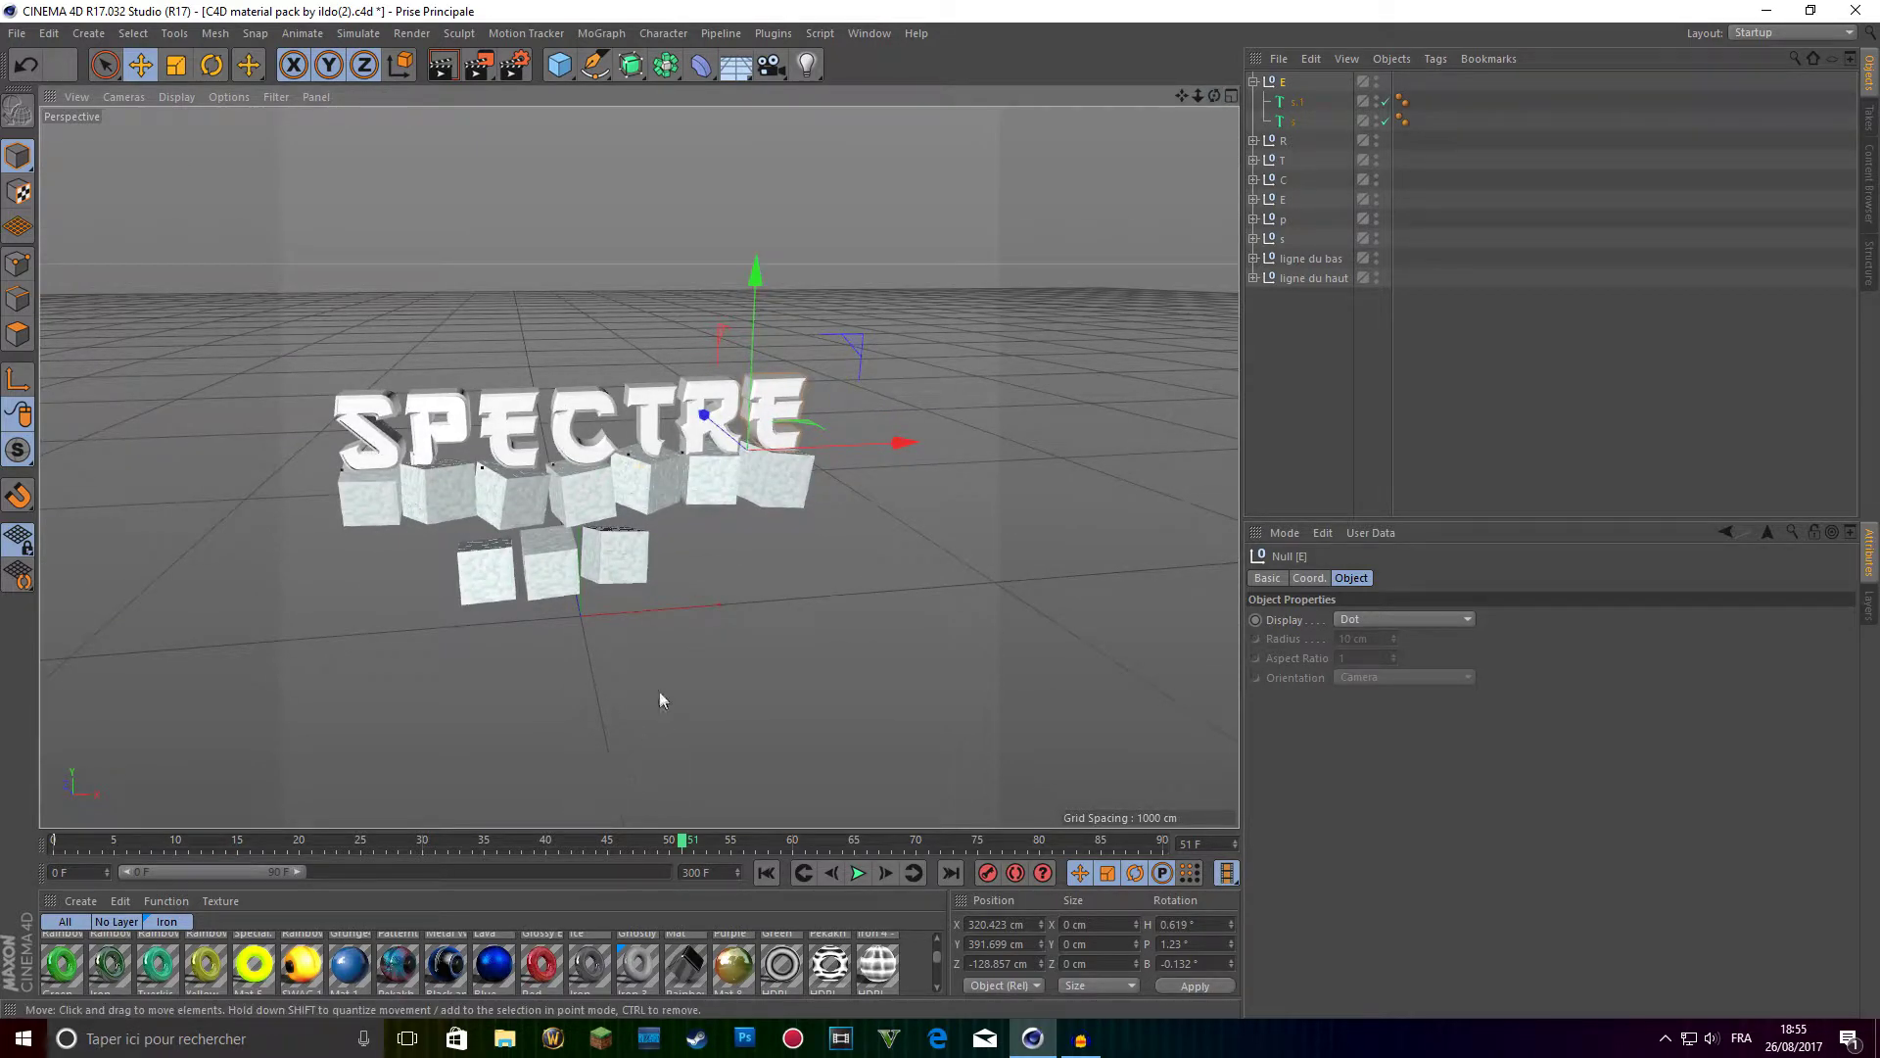
{"action": "left_click_drag", "start_coordinate": [1214, 96], "coordinate": [994, 44]}
{"action": "left_click_drag", "start_coordinate": [617, 436], "coordinate": [818, 480], "text": "alt"}
{"action": "left_click", "coordinate": [623, 556]}
{"action": "scroll", "coordinate": [623, 557], "scroll_direction": "down", "scroll_amount": 2}
{"action": "mouse_move", "coordinate": [623, 556]}
{"action": "left_mouse_down", "text": "alt"}
{"action": "mouse_move", "coordinate": [619, 534]}
{"action": "mouse_move", "coordinate": [632, 545]}
{"action": "left_mouse_up", "text": "alt"}
{"action": "left_click_drag", "start_coordinate": [1214, 96], "coordinate": [1212, 80]}
{"action": "scroll", "coordinate": [654, 363], "scroll_direction": "up", "scroll_amount": 1}
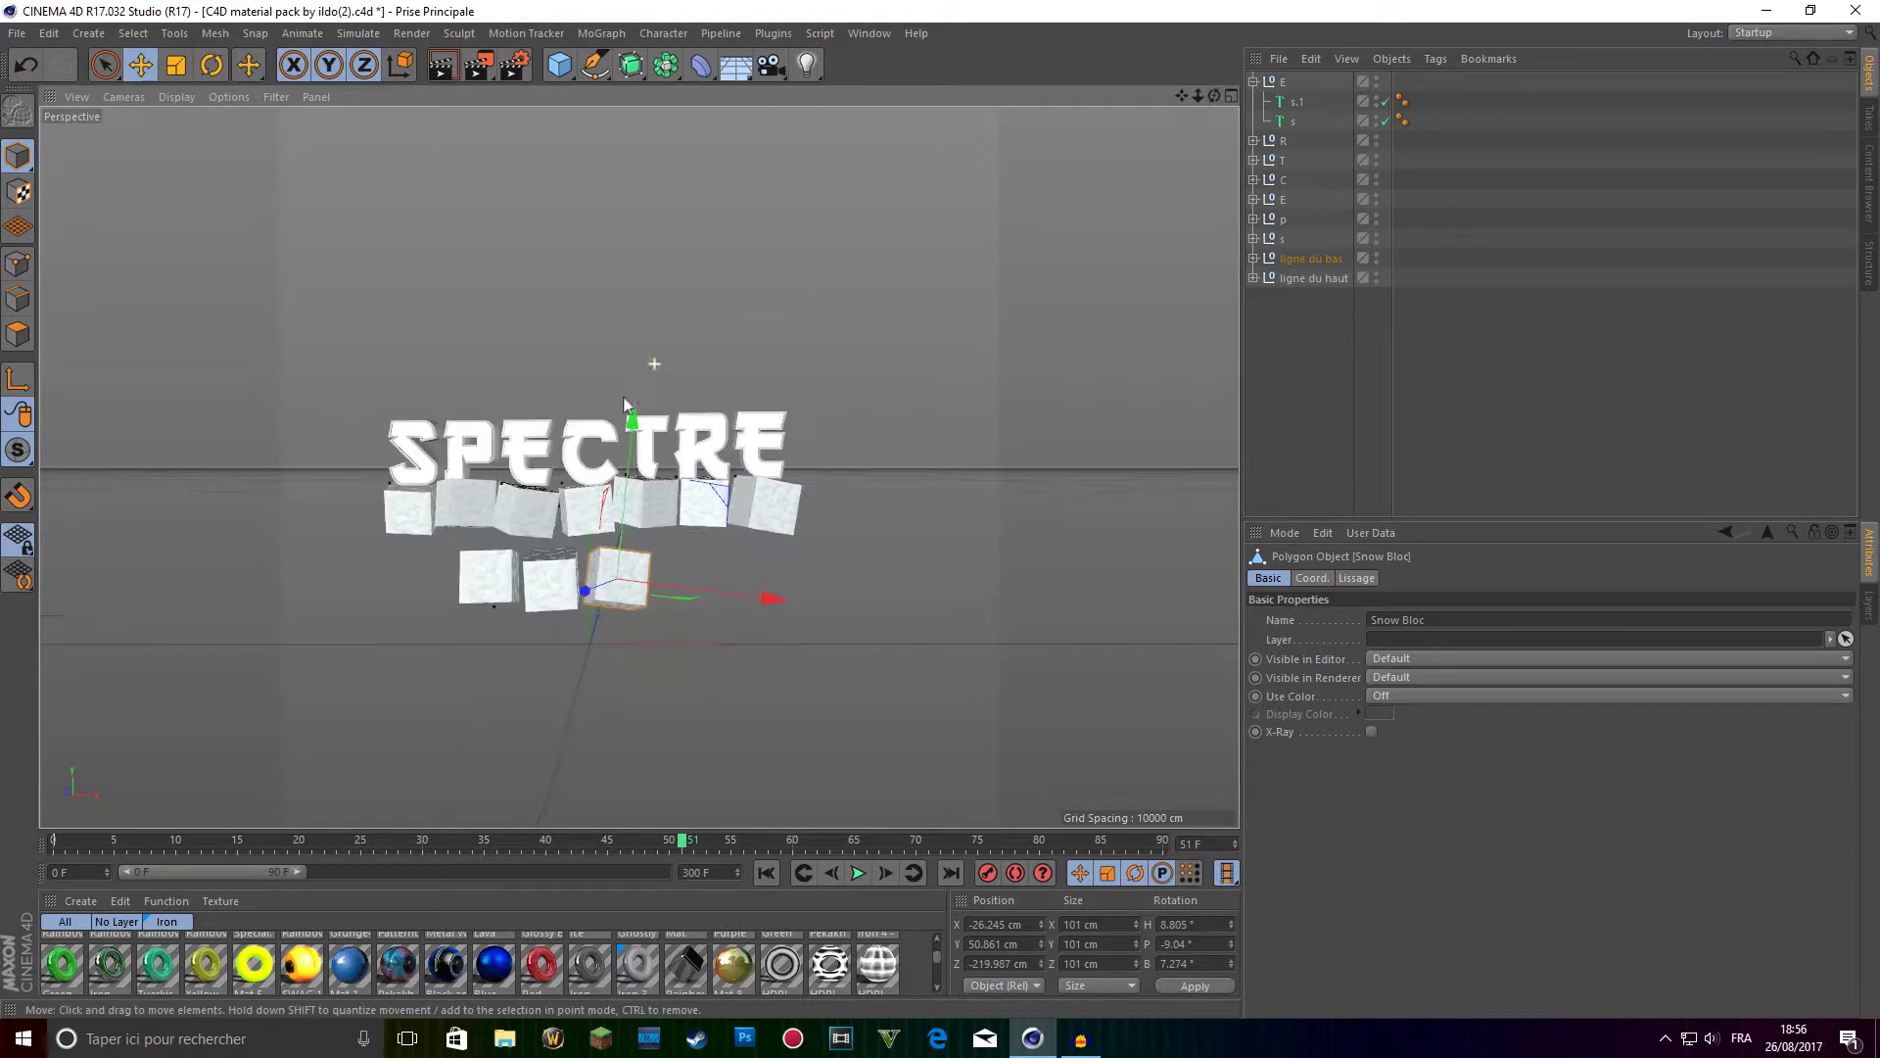
Clear the snow block selection and collapse the E null in the object hierarchy.
{"action": "scroll", "coordinate": [625, 395], "scroll_direction": "up", "scroll_amount": 1}
{"action": "left_click_drag", "start_coordinate": [1182, 96], "coordinate": [1200, 74]}
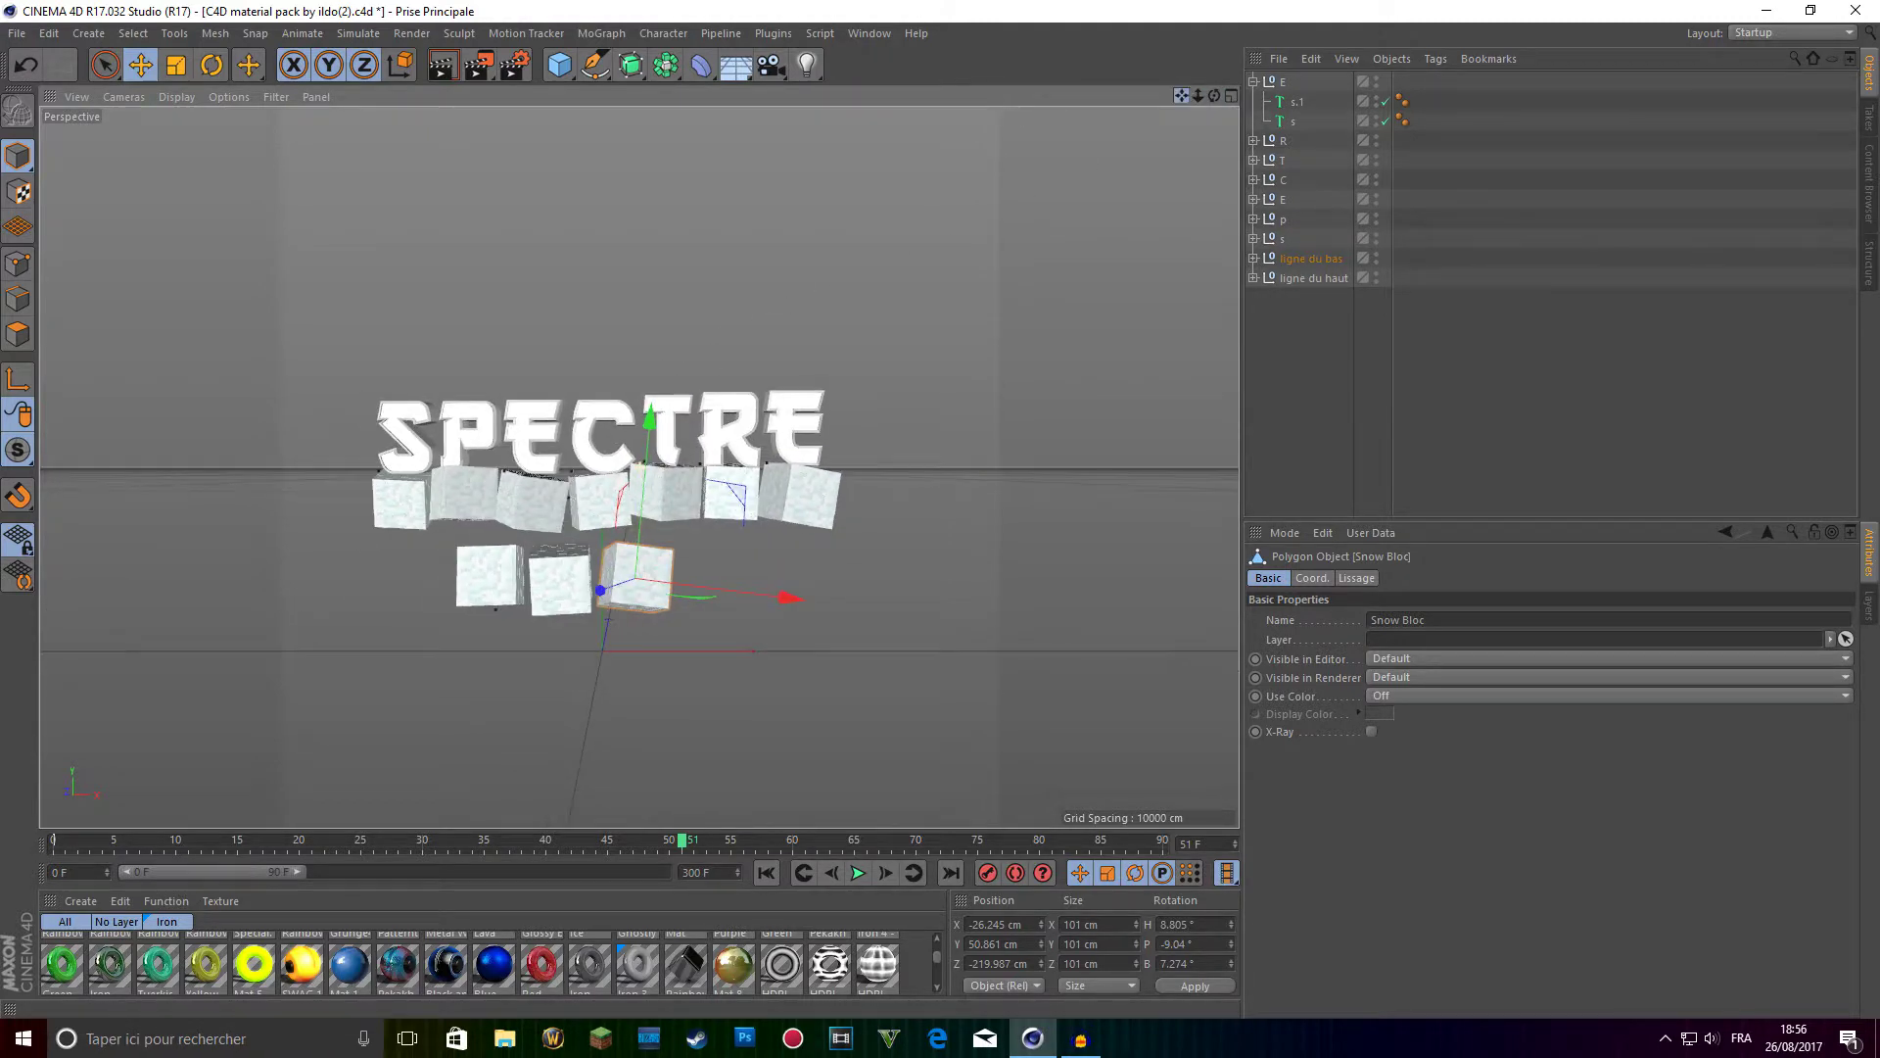
{"action": "scroll", "coordinate": [801, 423], "scroll_direction": "up", "scroll_amount": 1}
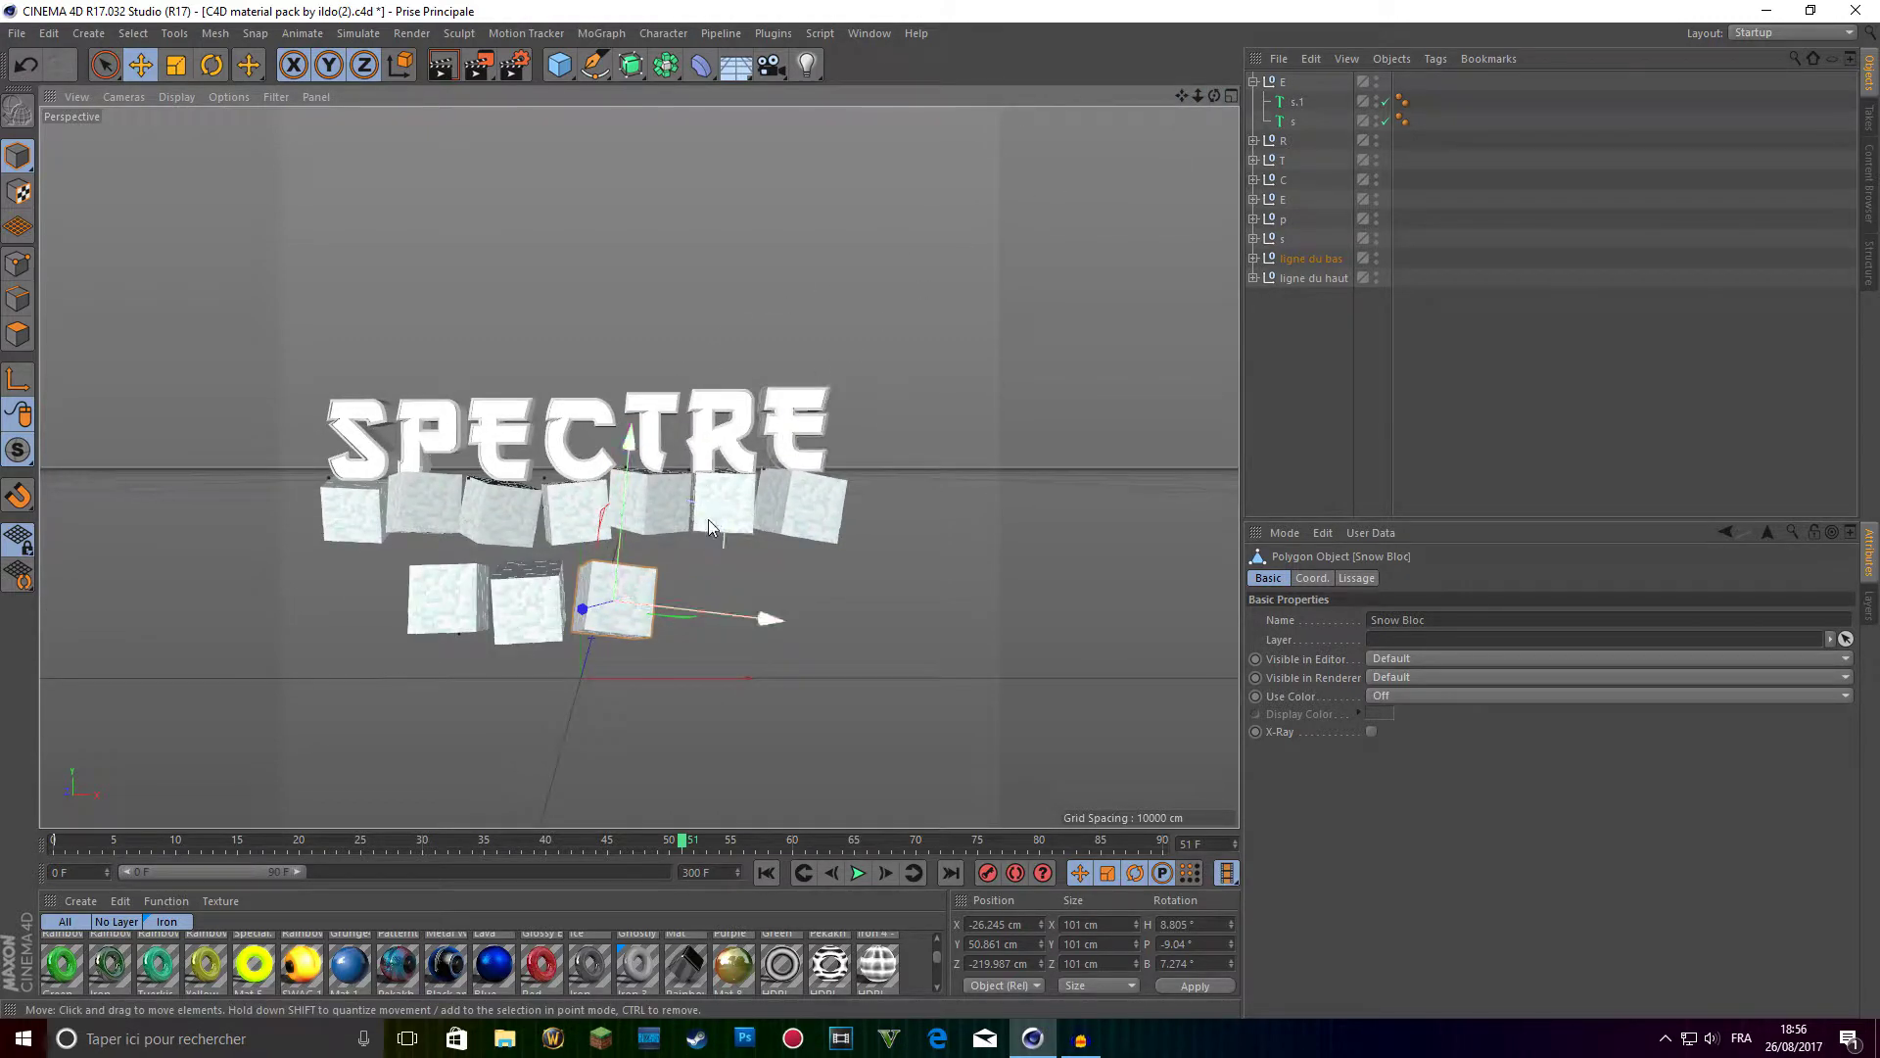
{"action": "left_click", "coordinate": [769, 583]}
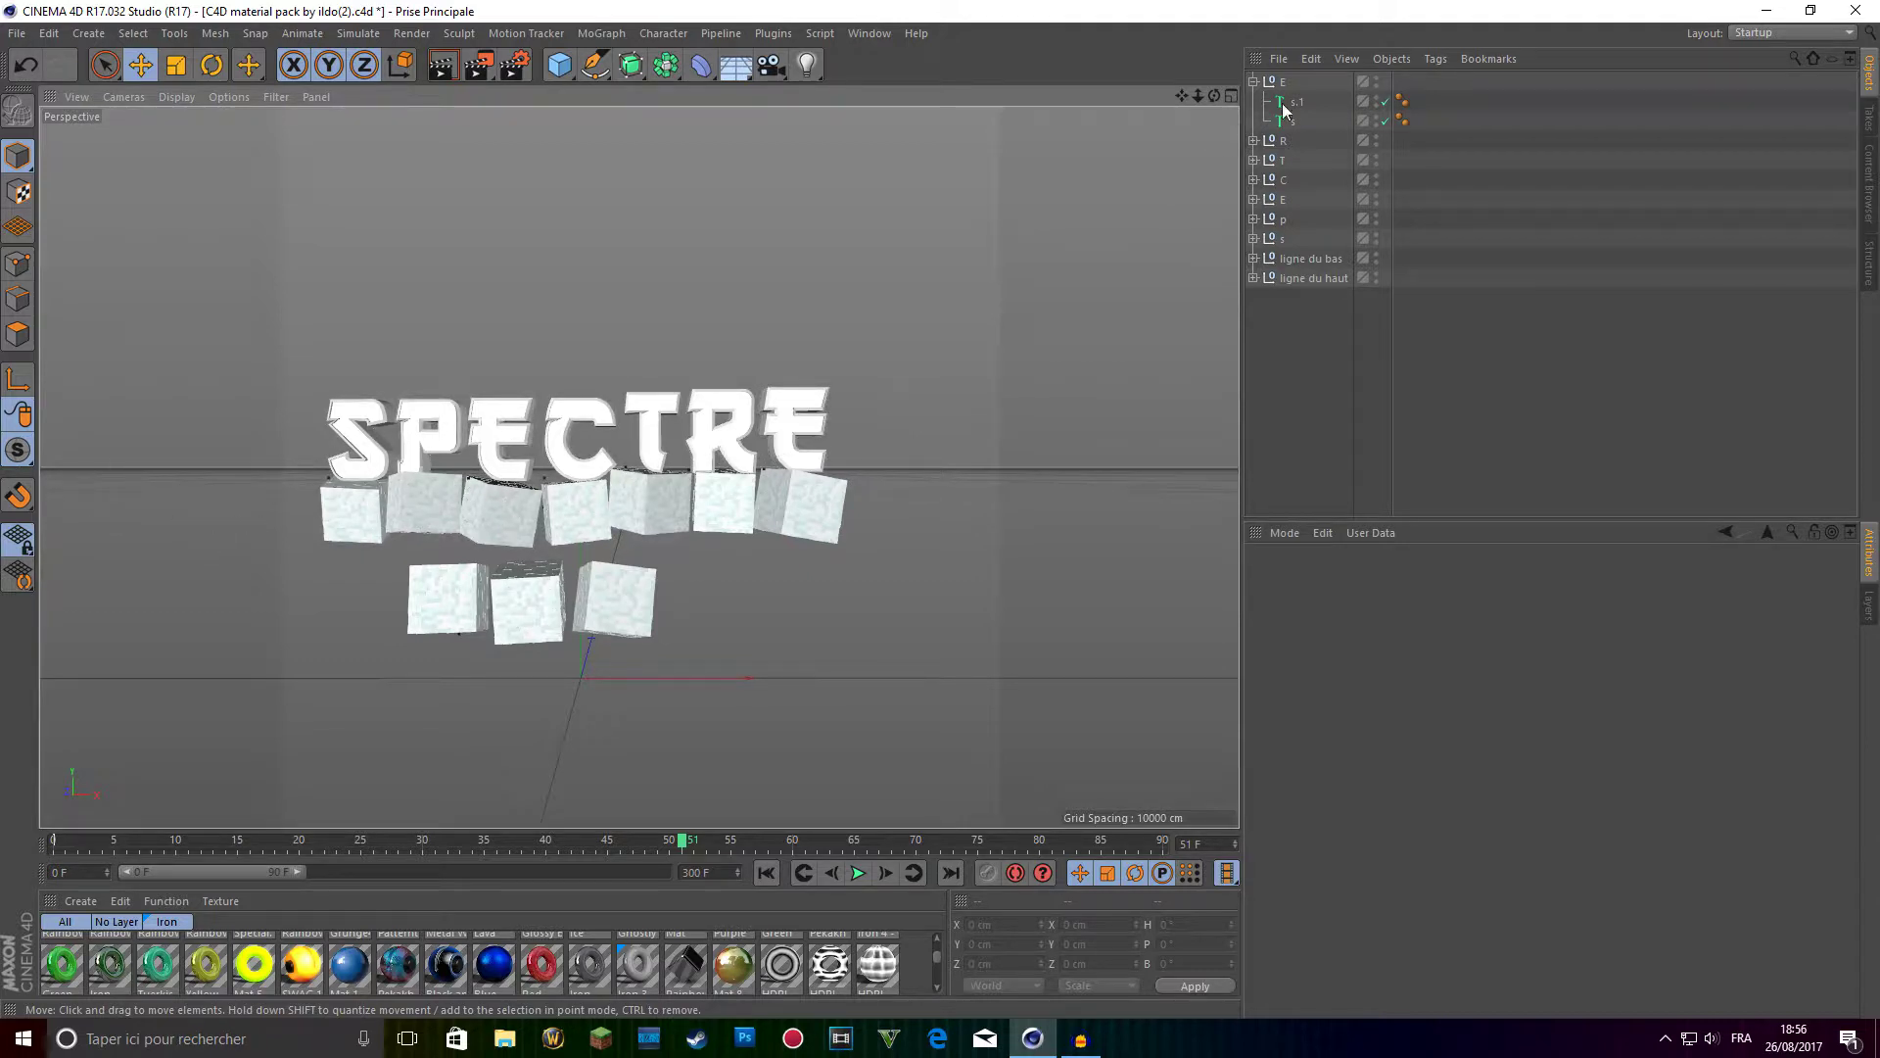
{"action": "left_click", "coordinate": [1254, 83]}
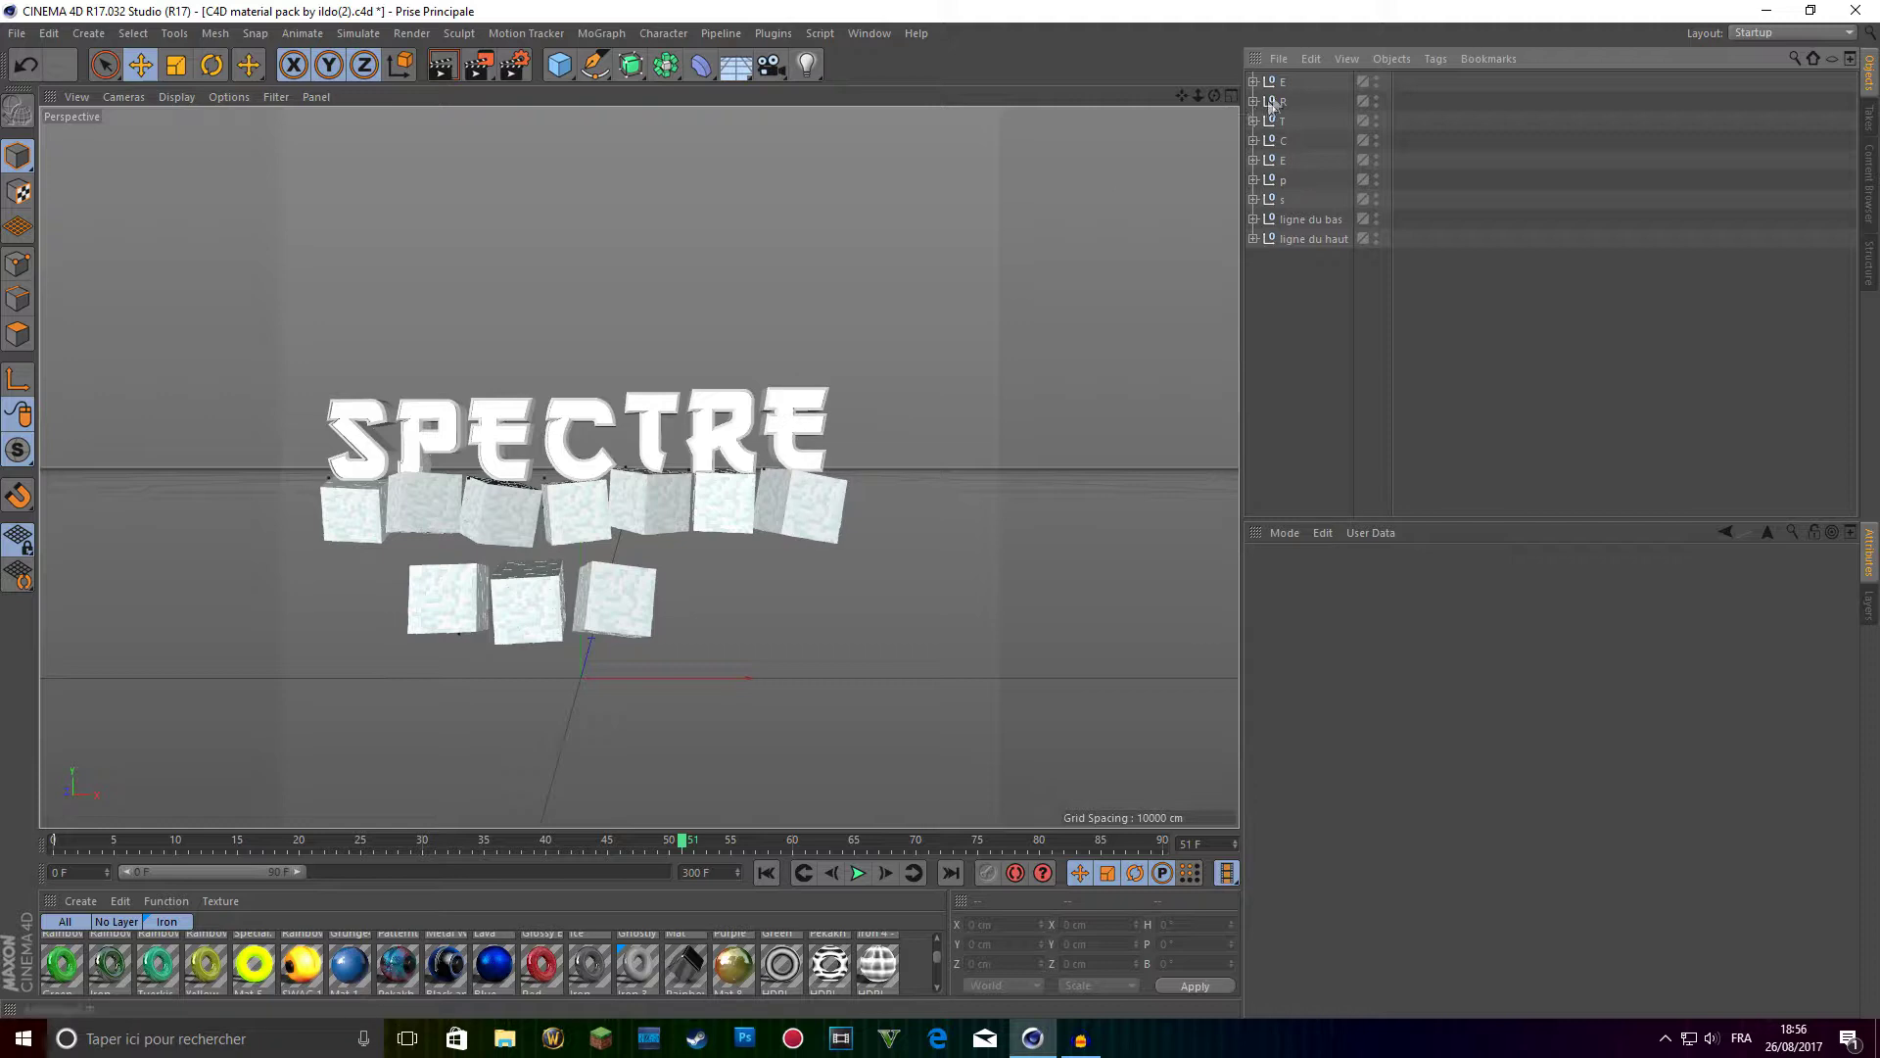
{"action": "scroll", "coordinate": [243, 748], "scroll_direction": "up", "scroll_amount": 1}
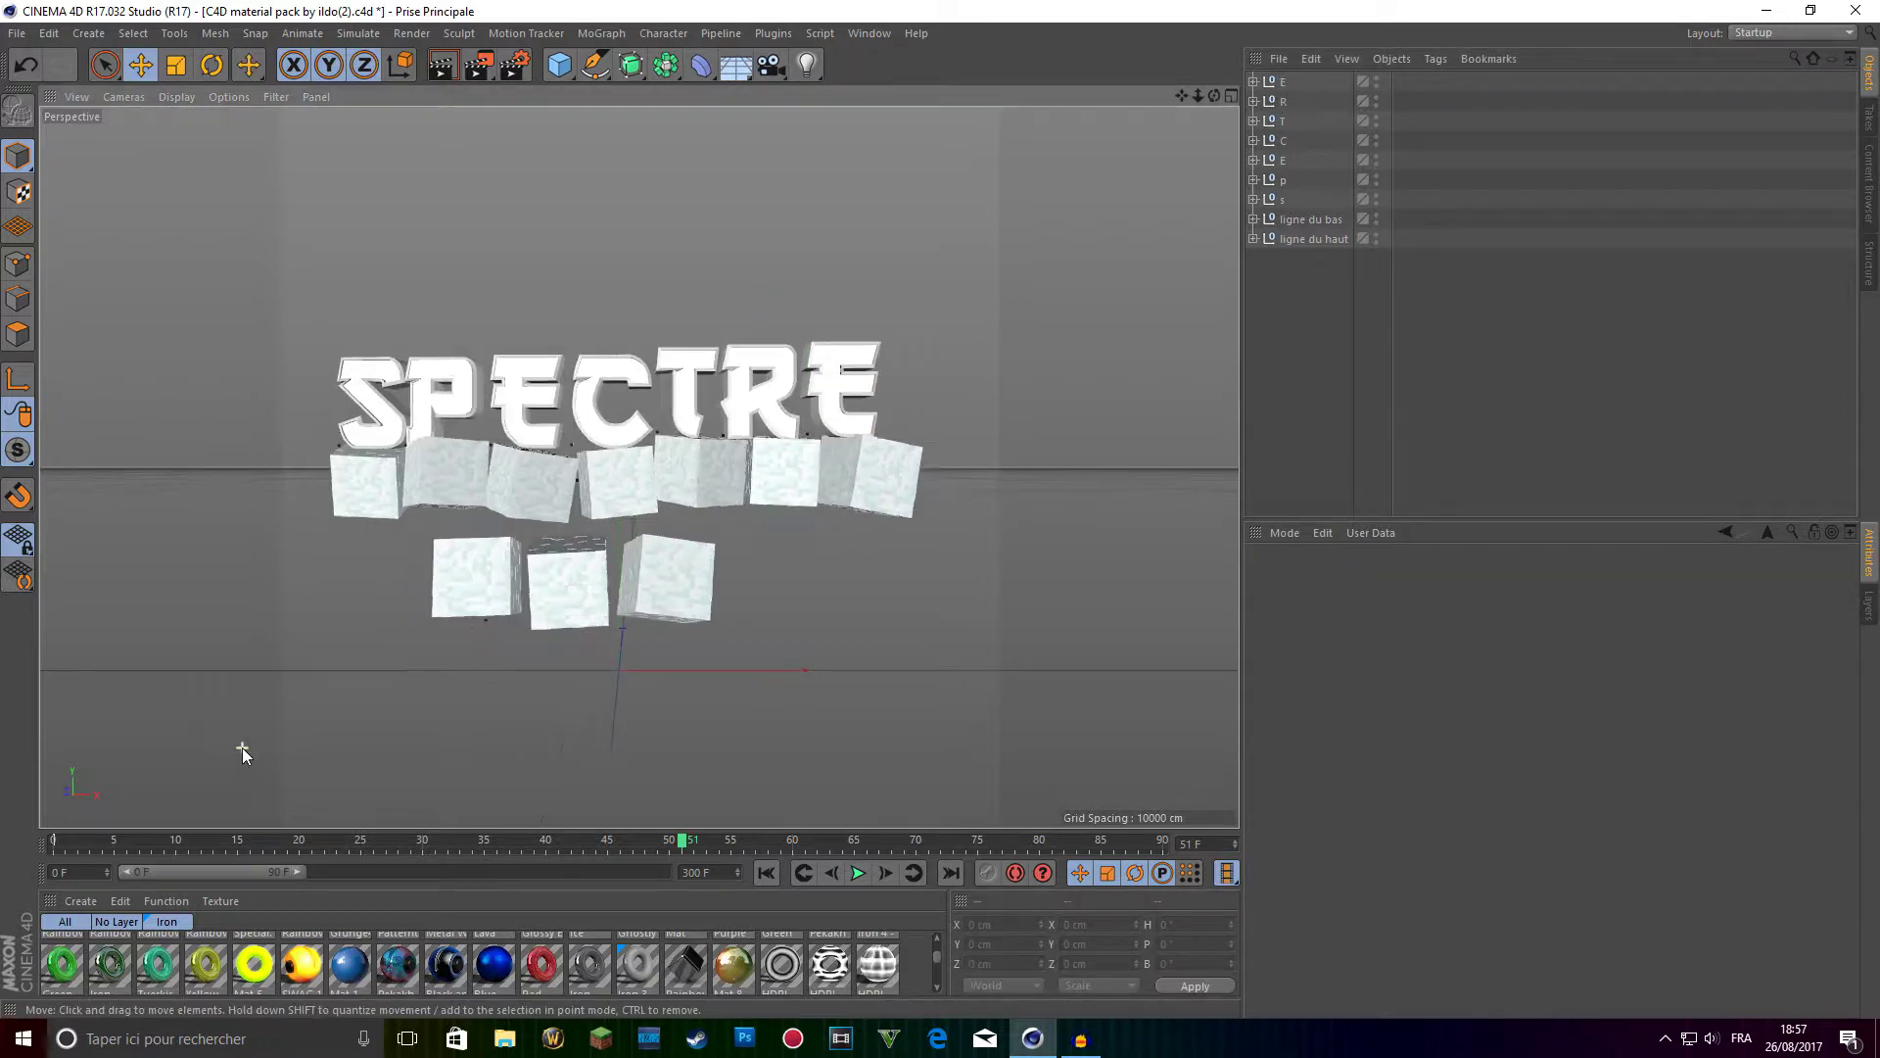
Nudge the p null slightly along its X axis to adjust the letter spacing.
{"action": "left_click", "coordinate": [1284, 182]}
{"action": "left_click_drag", "start_coordinate": [558, 449], "coordinate": [564, 448]}
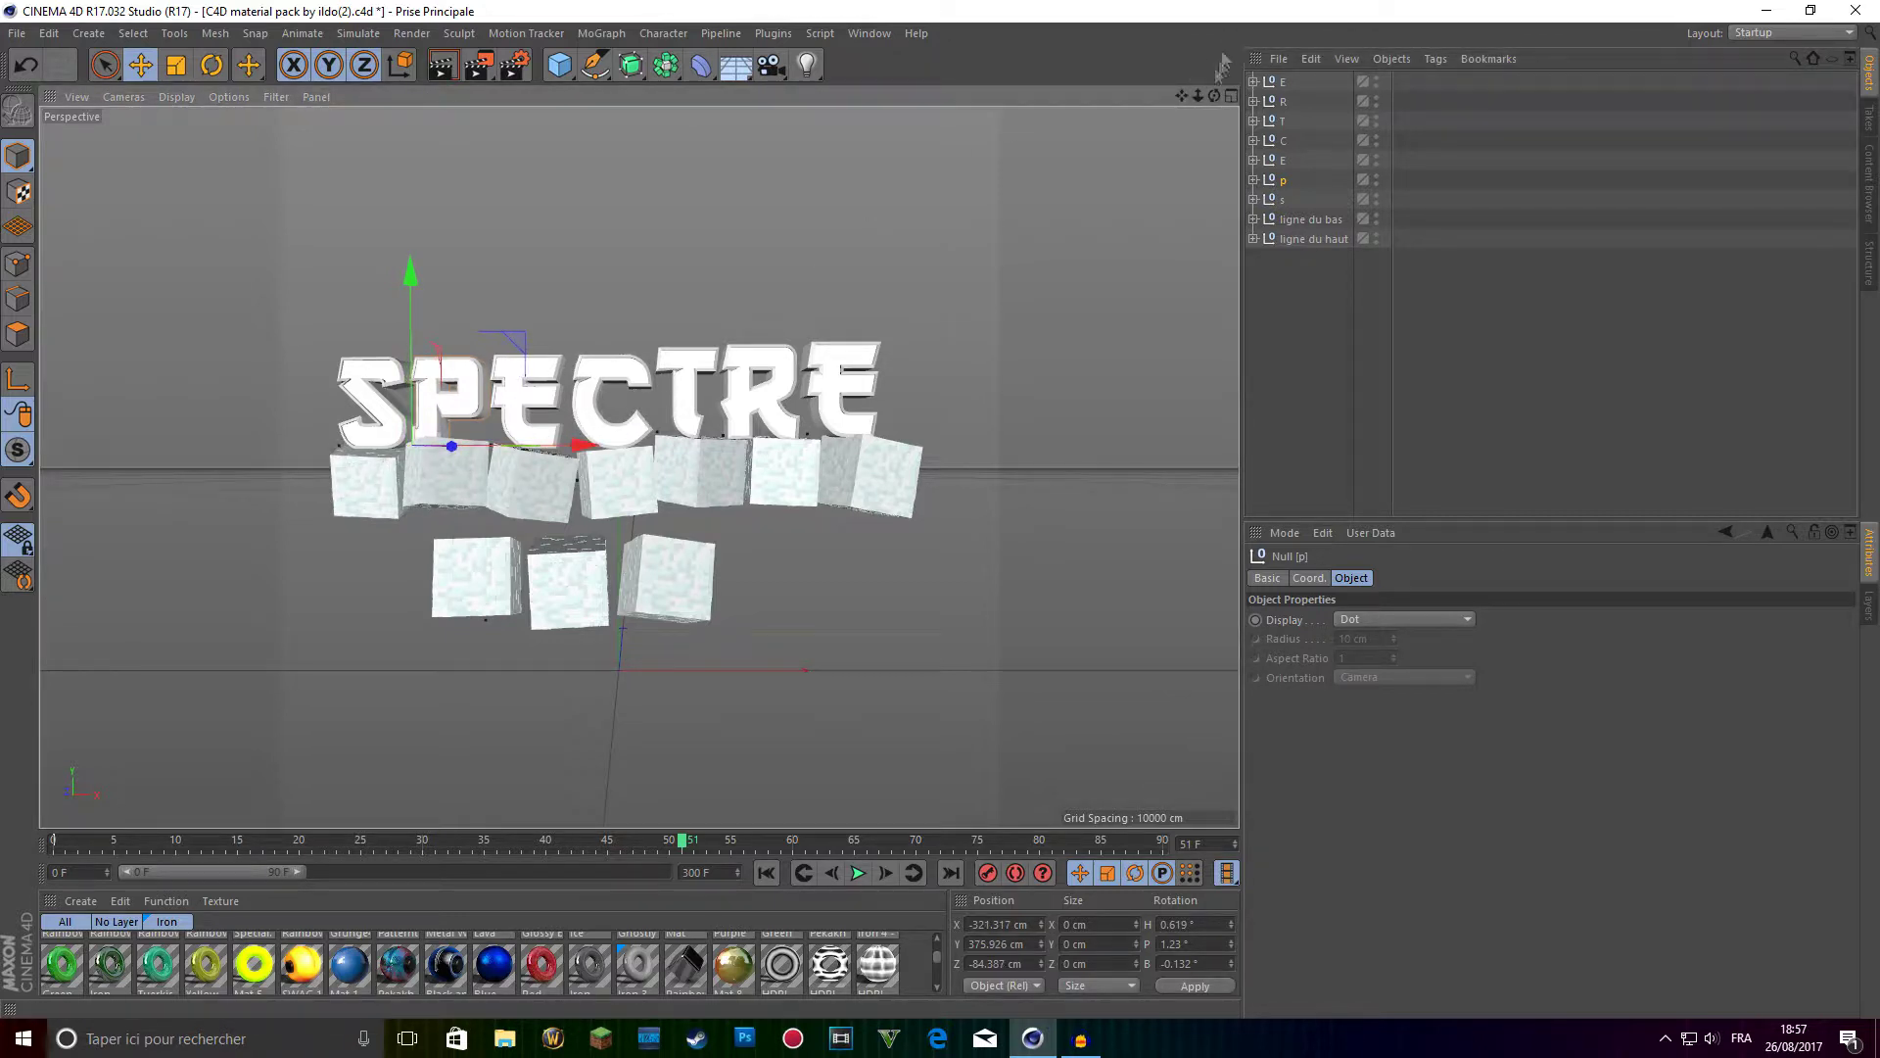
{"action": "mouse_move", "coordinate": [1214, 95]}
{"action": "left_mouse_down"}
{"action": "mouse_move", "coordinate": [1235, 137]}
{"action": "mouse_move", "coordinate": [1219, 96]}
{"action": "left_mouse_up"}
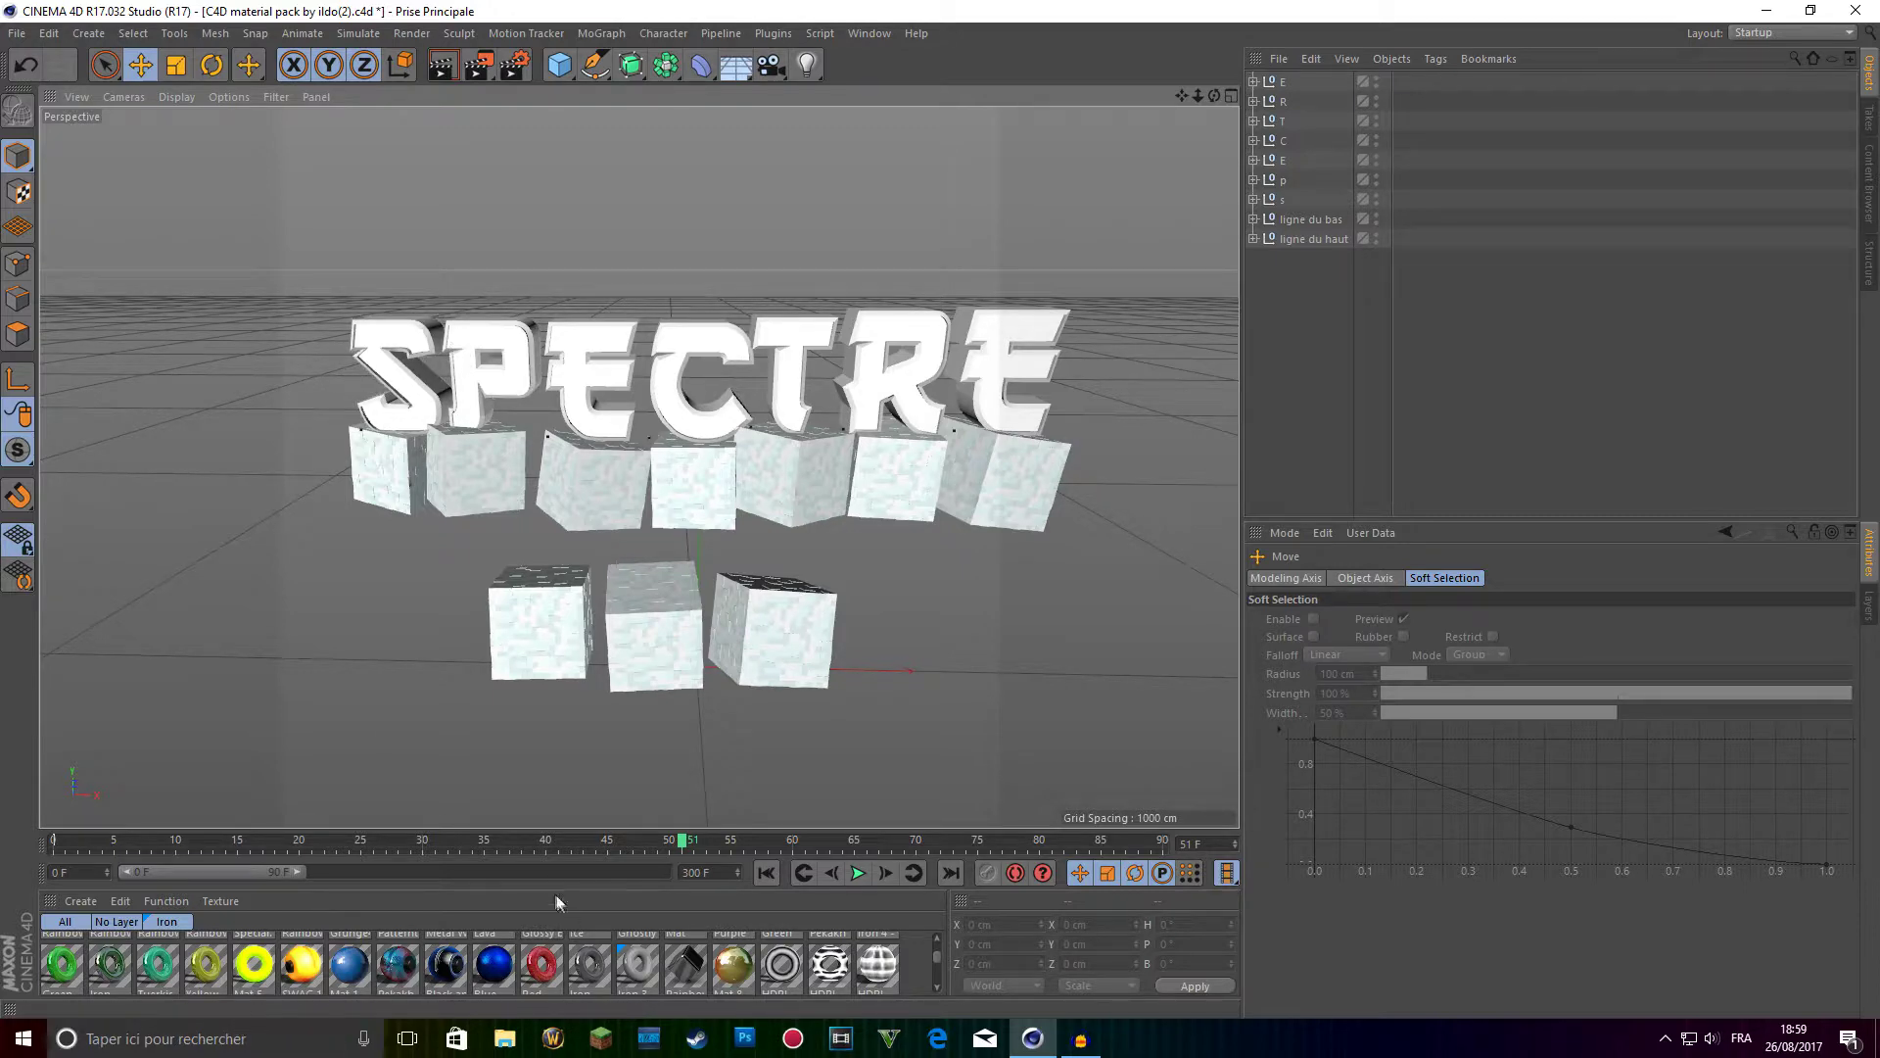
Enlarge the material list and group all the SPECTRE letter nulls under a null named TEXT HAUT.
{"action": "left_click_drag", "start_coordinate": [549, 887], "coordinate": [557, 669]}
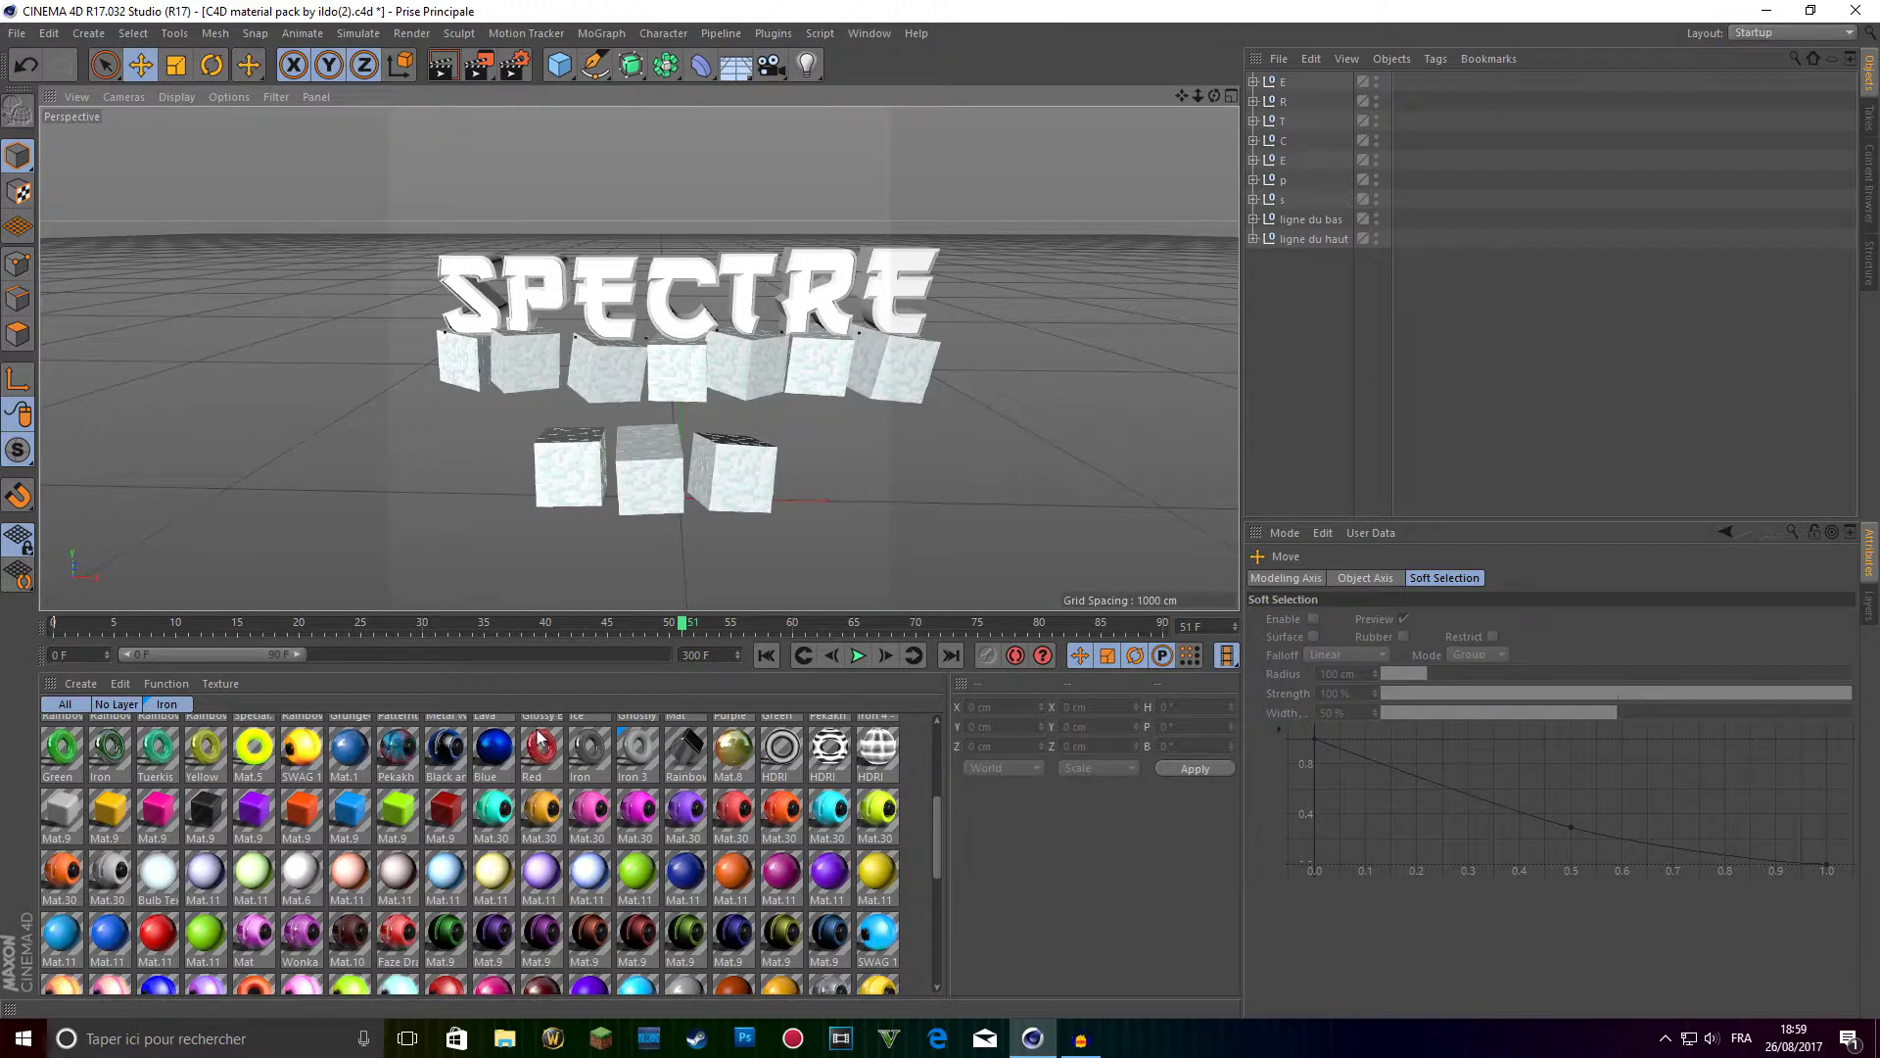
{"action": "scroll", "coordinate": [536, 759], "scroll_direction": "down", "scroll_amount": 2}
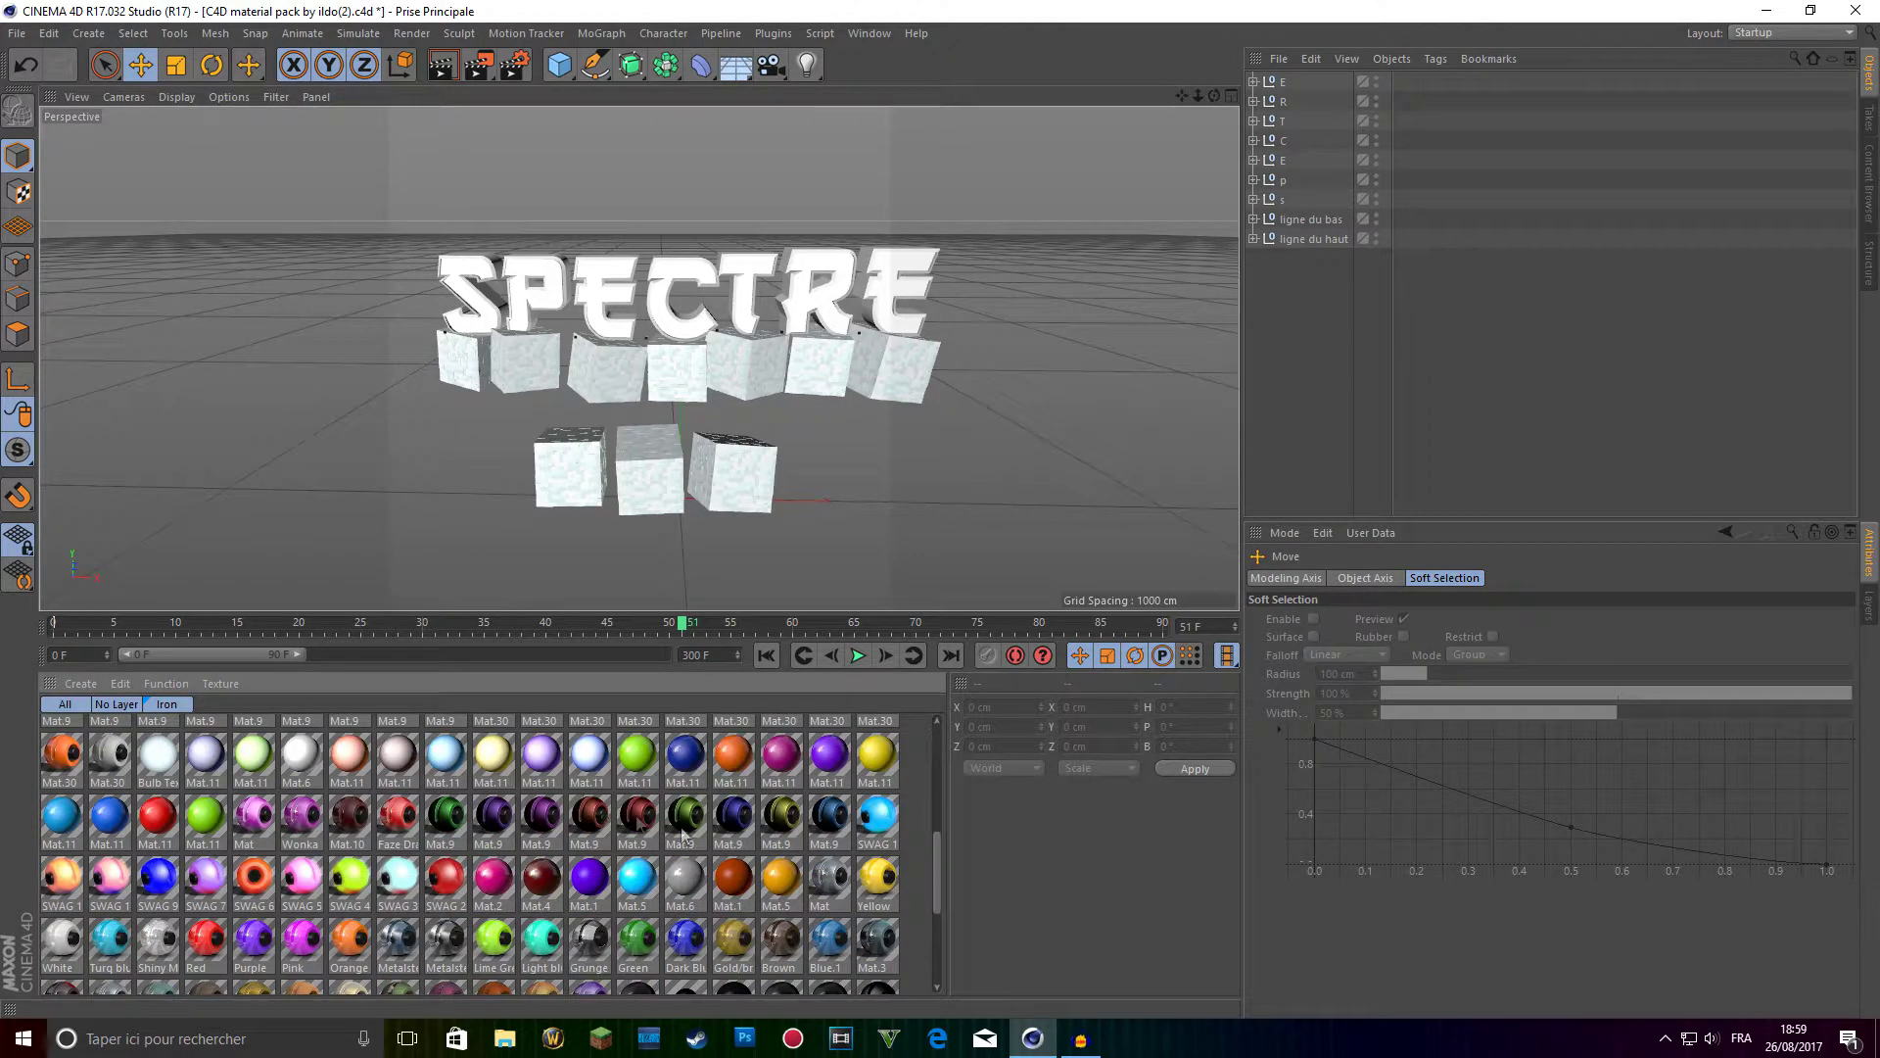
{"action": "left_click_drag", "start_coordinate": [631, 385], "coordinate": [537, 250]}
{"action": "scroll", "coordinate": [728, 813], "scroll_direction": "down", "scroll_amount": 2}
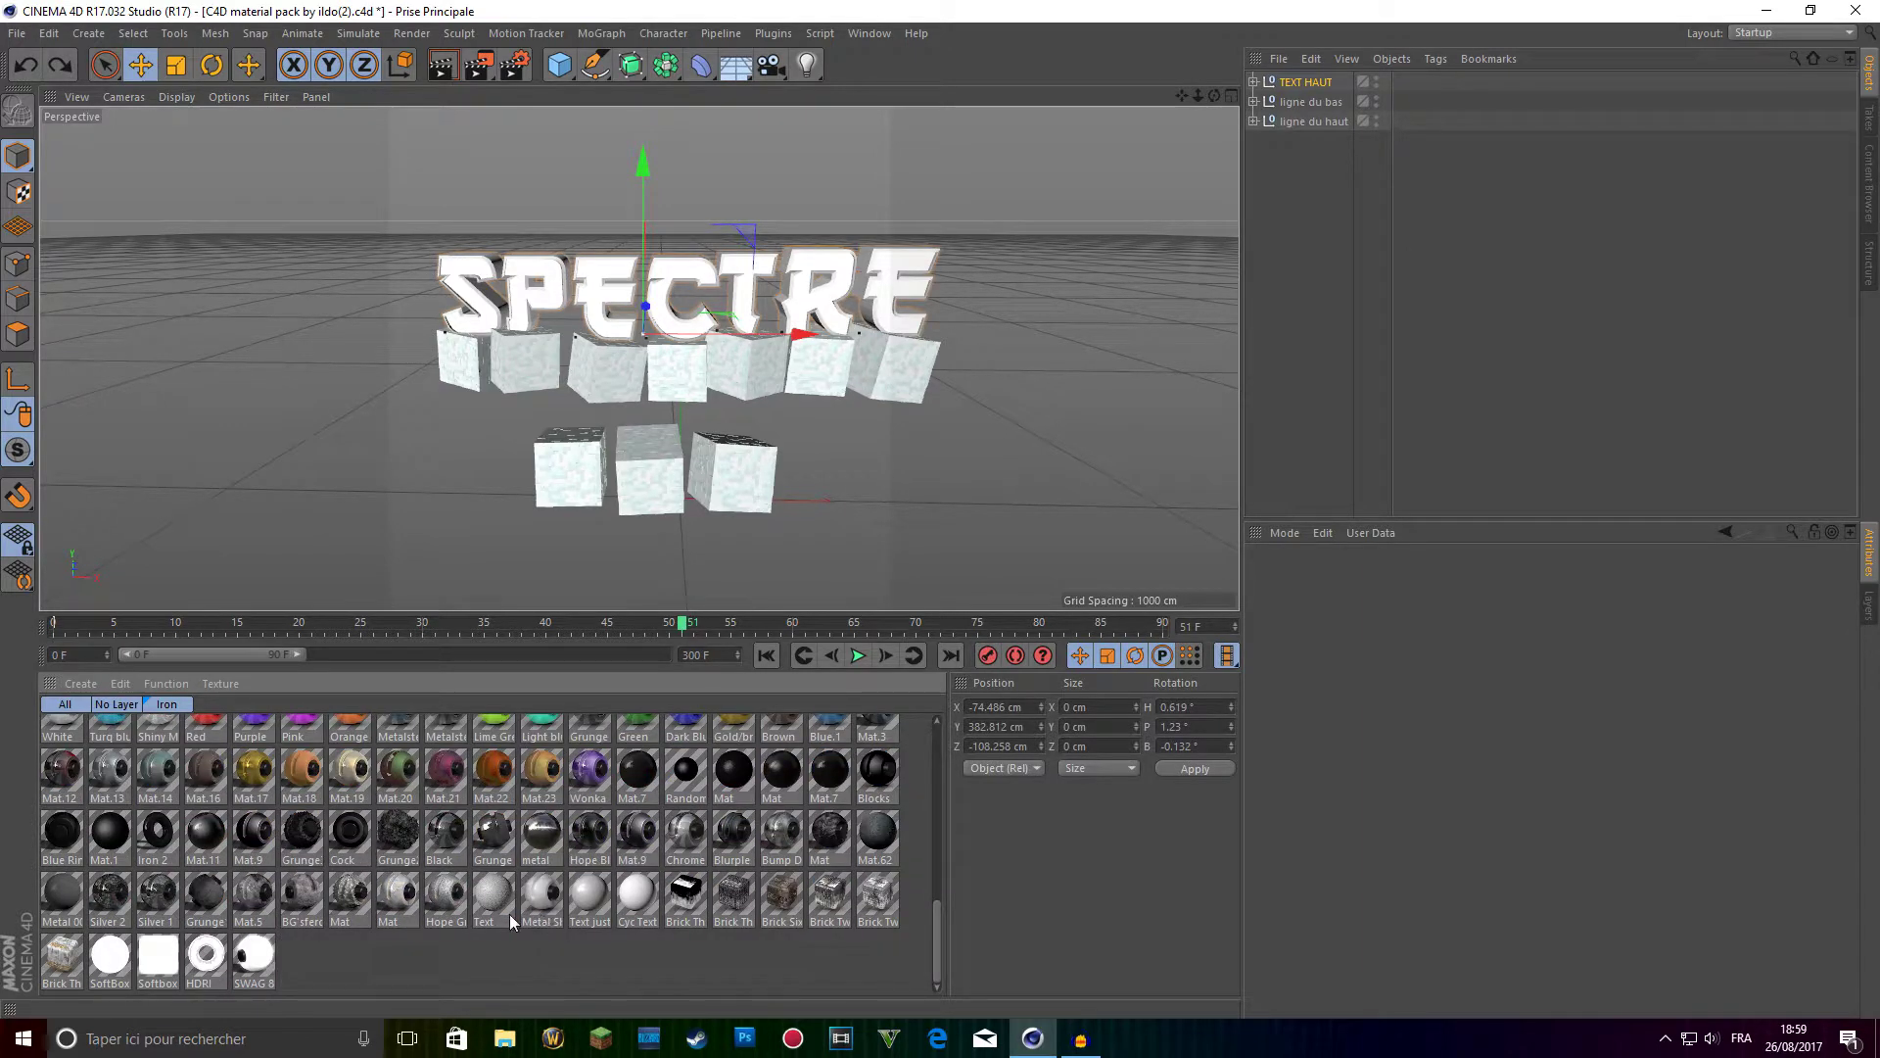
Apply the Cell material to the front faces of all the SPECTRE letters.
{"action": "scroll", "coordinate": [509, 913], "scroll_direction": "up", "scroll_amount": 5}
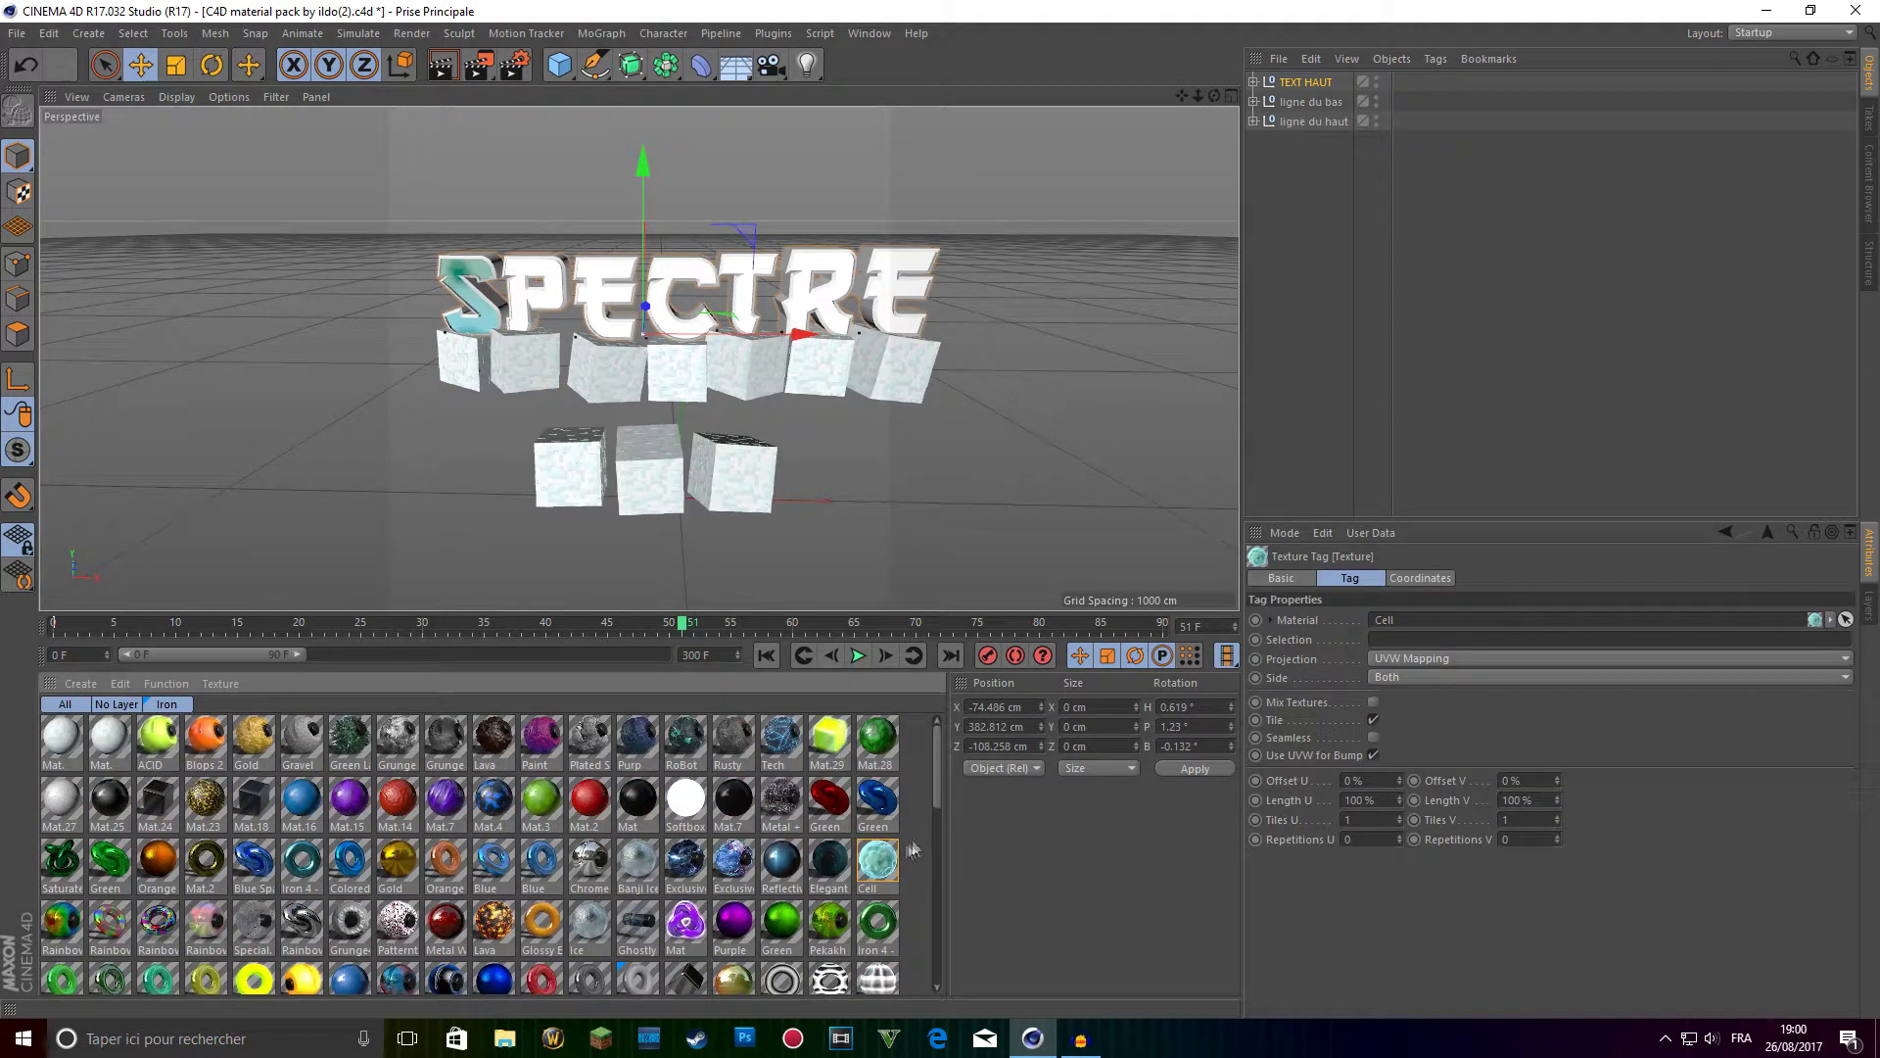
{"action": "left_click_drag", "start_coordinate": [700, 447], "coordinate": [594, 271]}
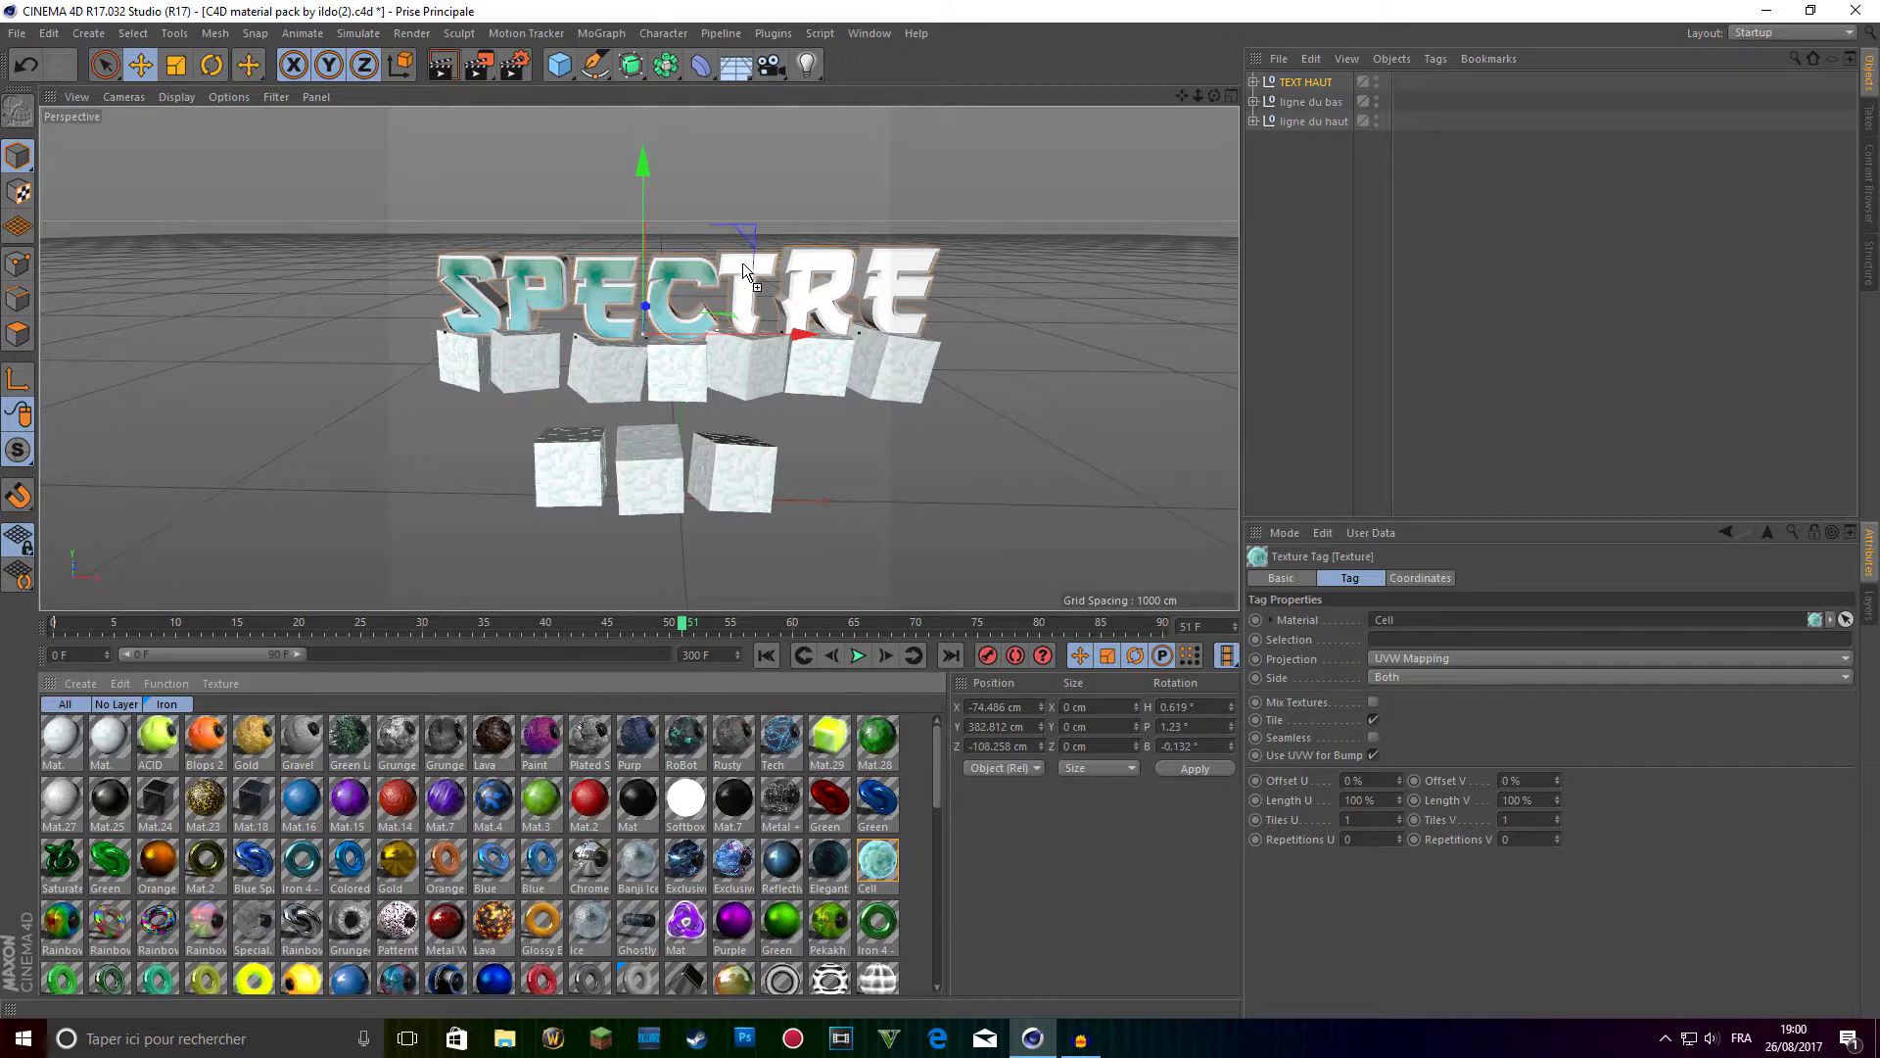
{"action": "left_click_drag", "start_coordinate": [746, 270], "coordinate": [746, 273]}
{"action": "left_click_drag", "start_coordinate": [893, 594], "coordinate": [844, 267]}
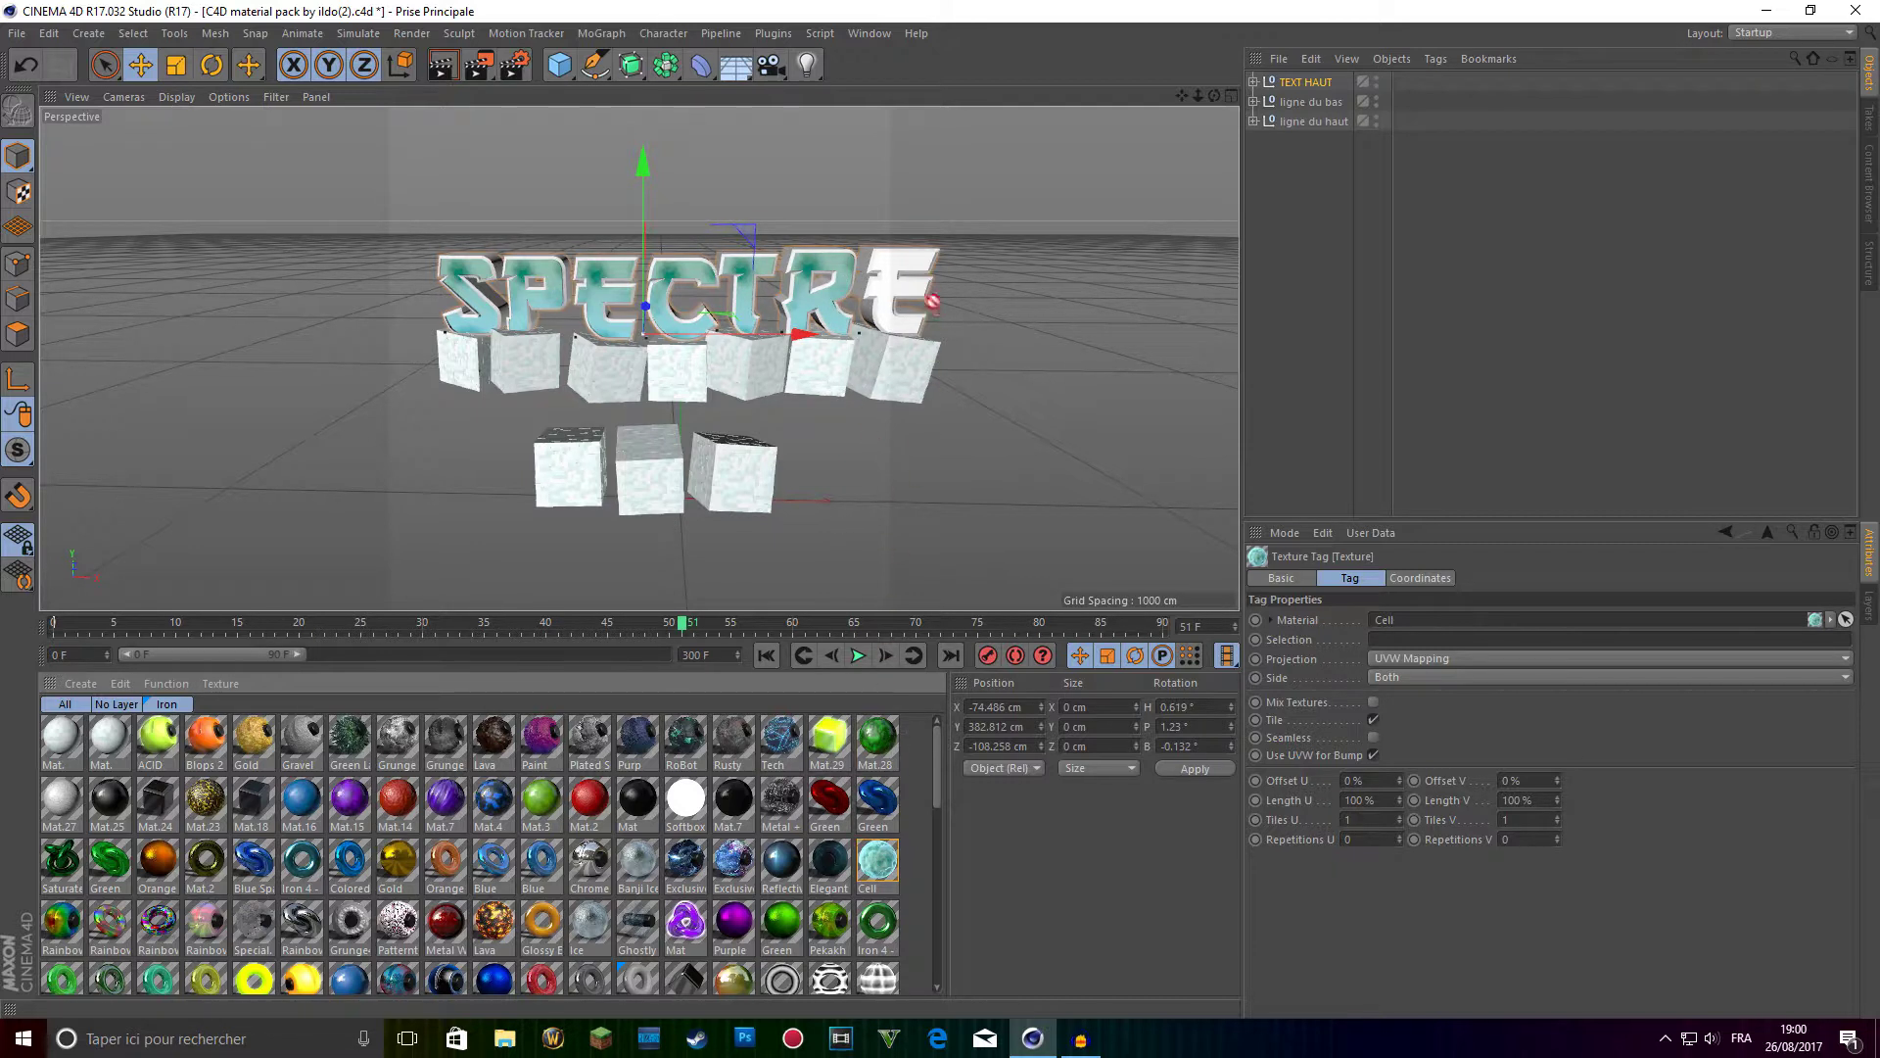
{"action": "left_click_drag", "start_coordinate": [893, 286], "coordinate": [887, 303]}
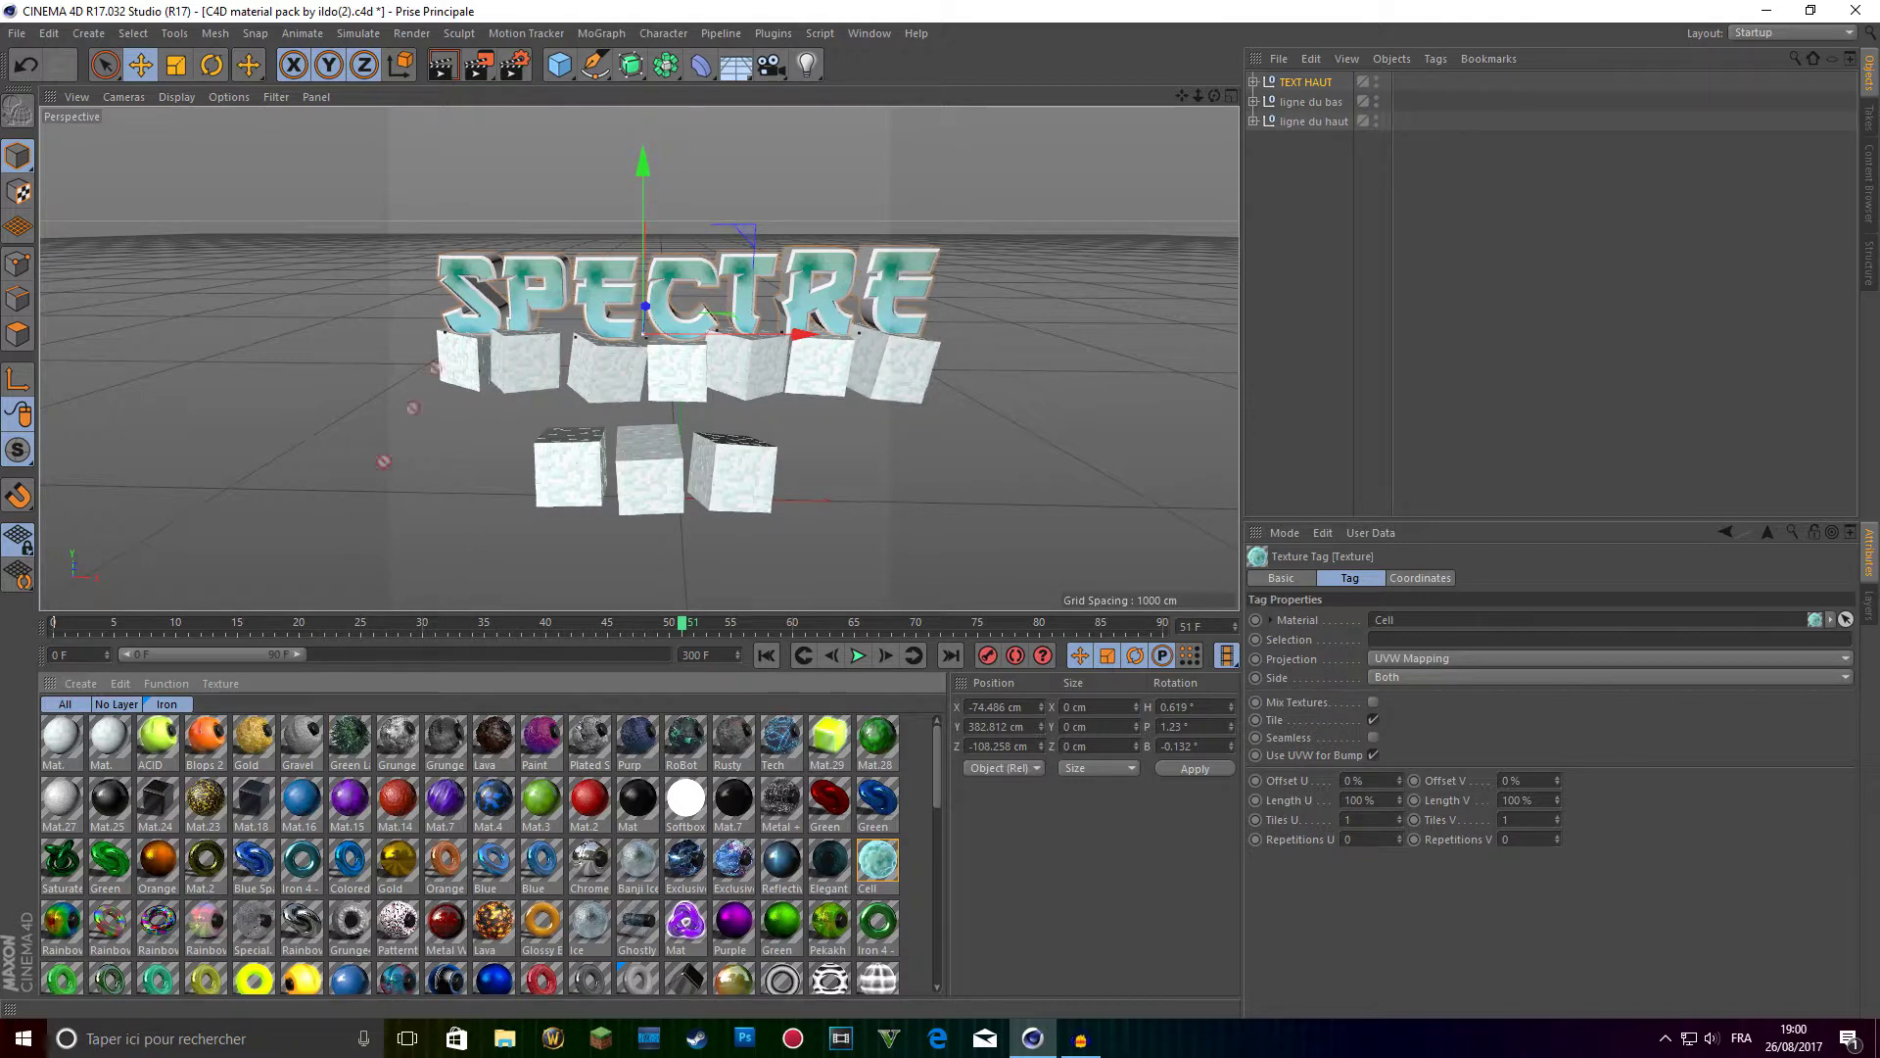
Apply the blue Mat.16 material to the outlines of the SPECTRE letters.
{"action": "left_click_drag", "start_coordinate": [498, 245], "coordinate": [506, 265]}
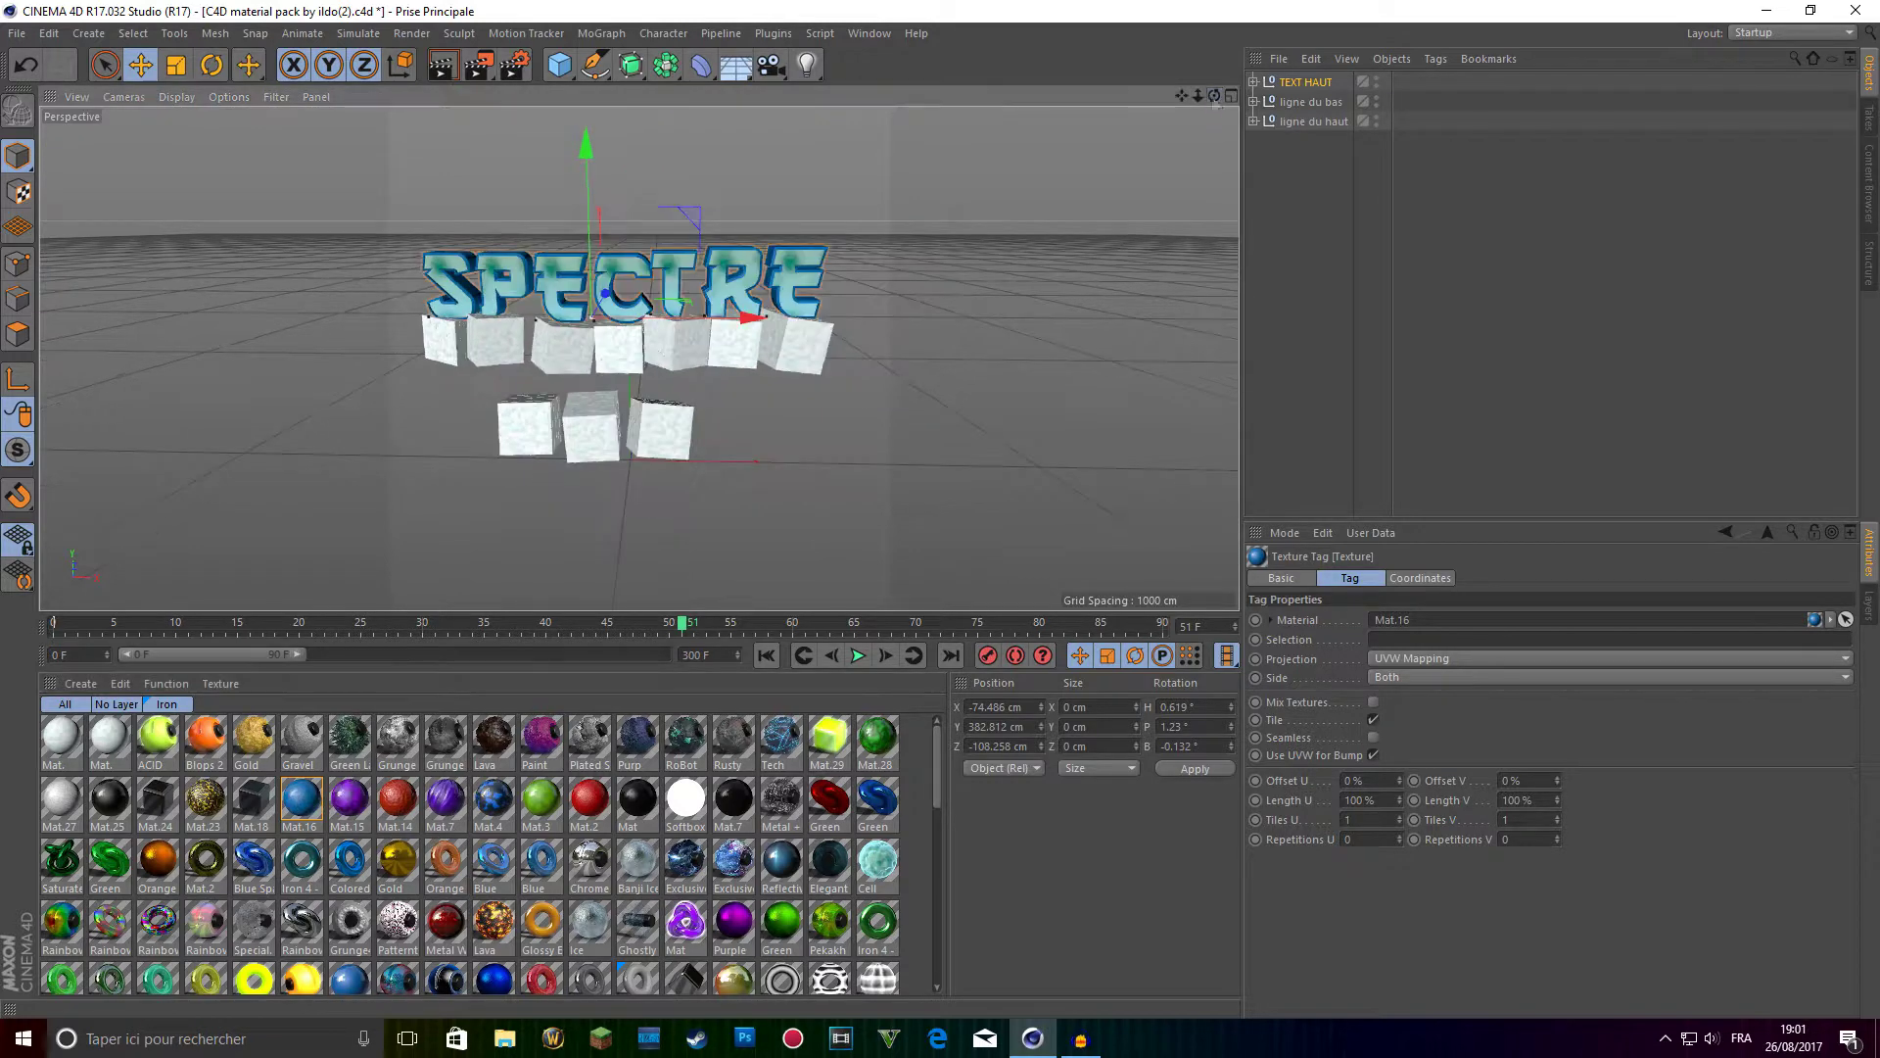
{"action": "left_click_drag", "start_coordinate": [1214, 96], "coordinate": [293, 536]}
Position a copy of the s null above the first block of the lower row.
{"action": "mouse_move", "coordinate": [1214, 96]}
{"action": "left_mouse_down"}
{"action": "mouse_move", "coordinate": [1236, 186]}
{"action": "mouse_move", "coordinate": [1214, 98]}
{"action": "mouse_move", "coordinate": [1178, 102]}
{"action": "left_mouse_up"}
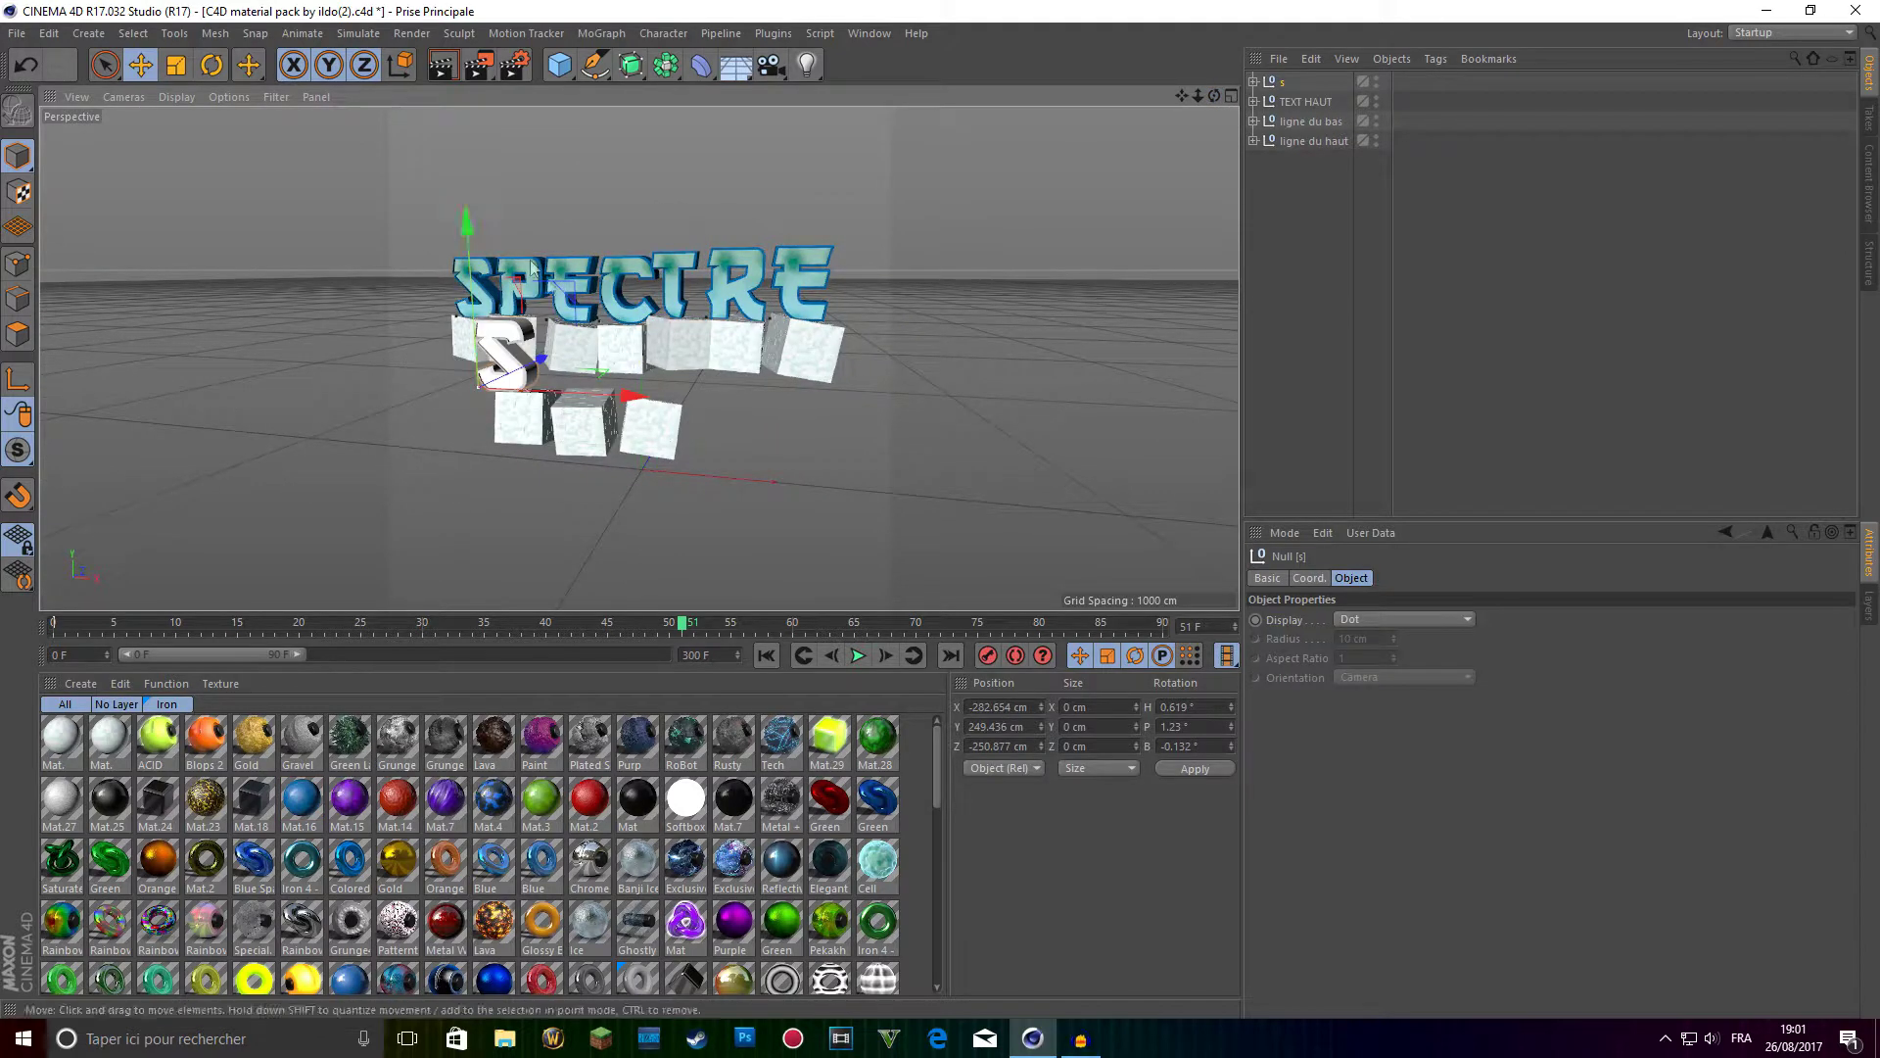
{"action": "left_click_drag", "start_coordinate": [632, 395], "coordinate": [648, 396]}
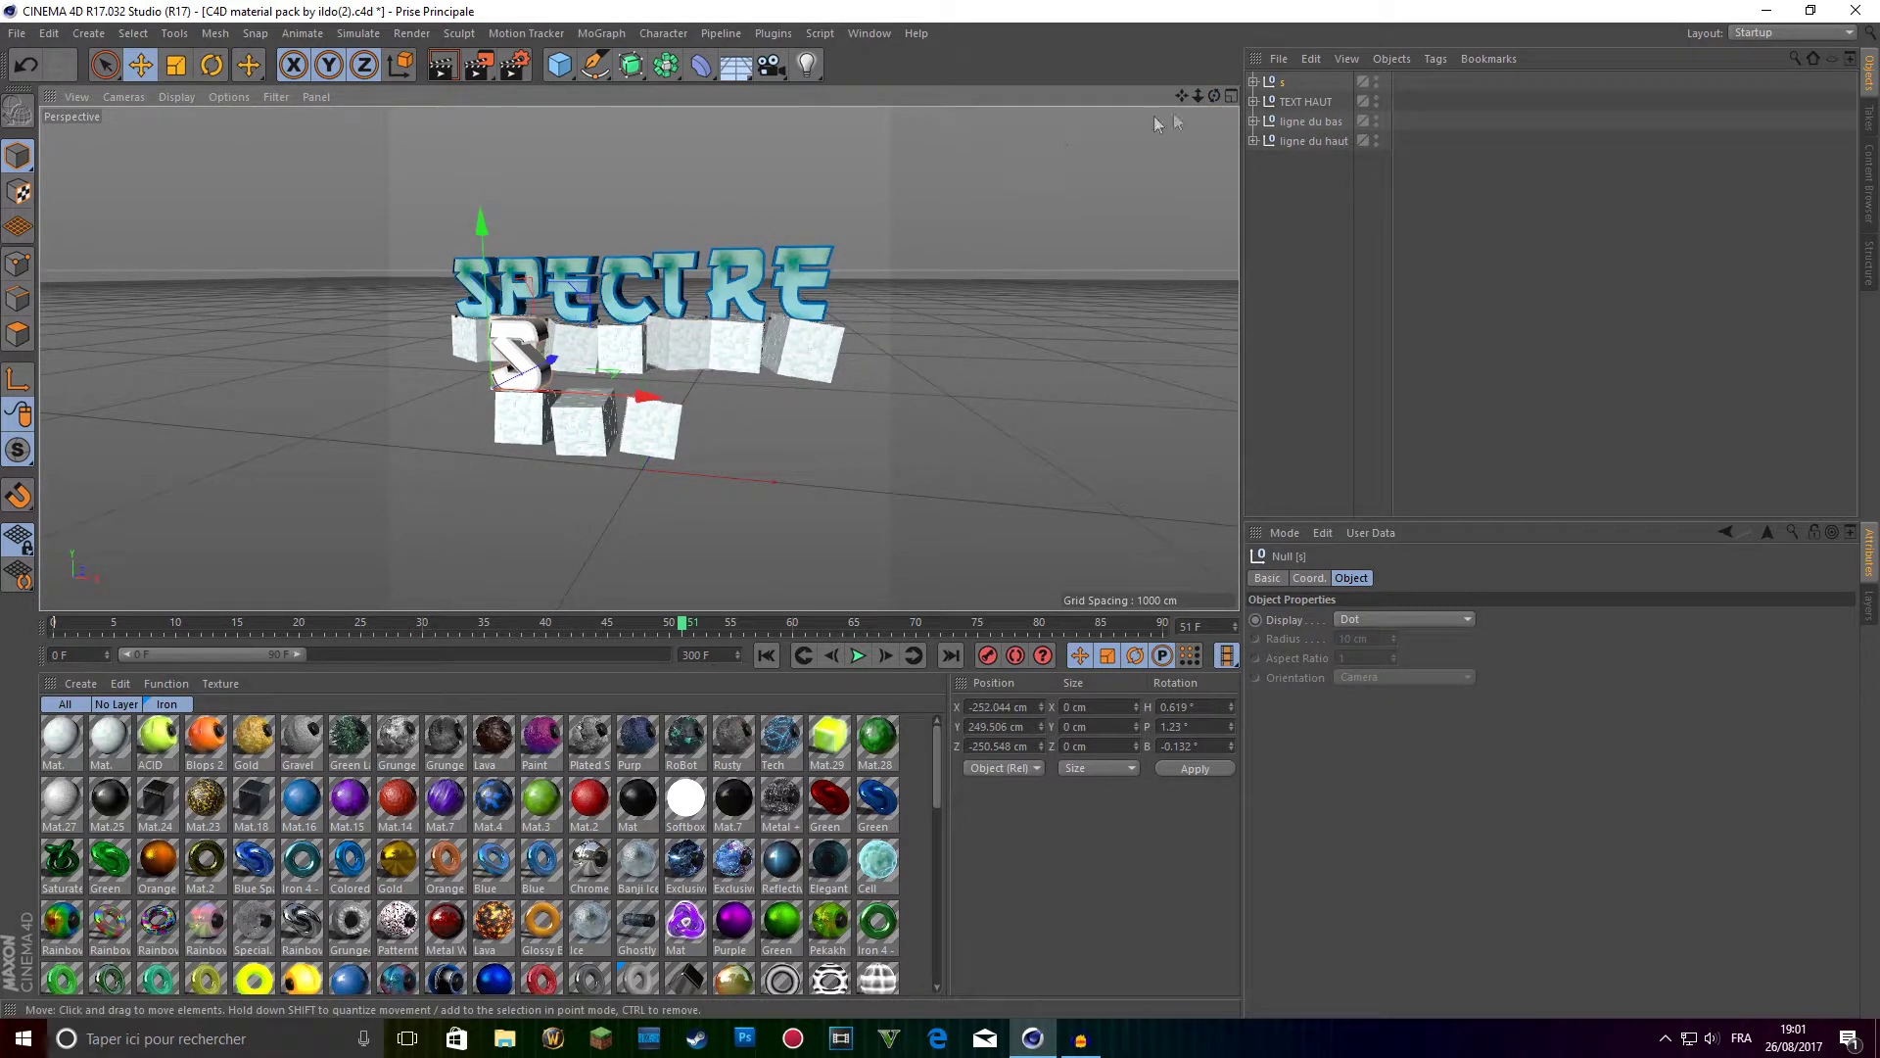
{"action": "left_click_drag", "start_coordinate": [1216, 96], "coordinate": [1207, 171]}
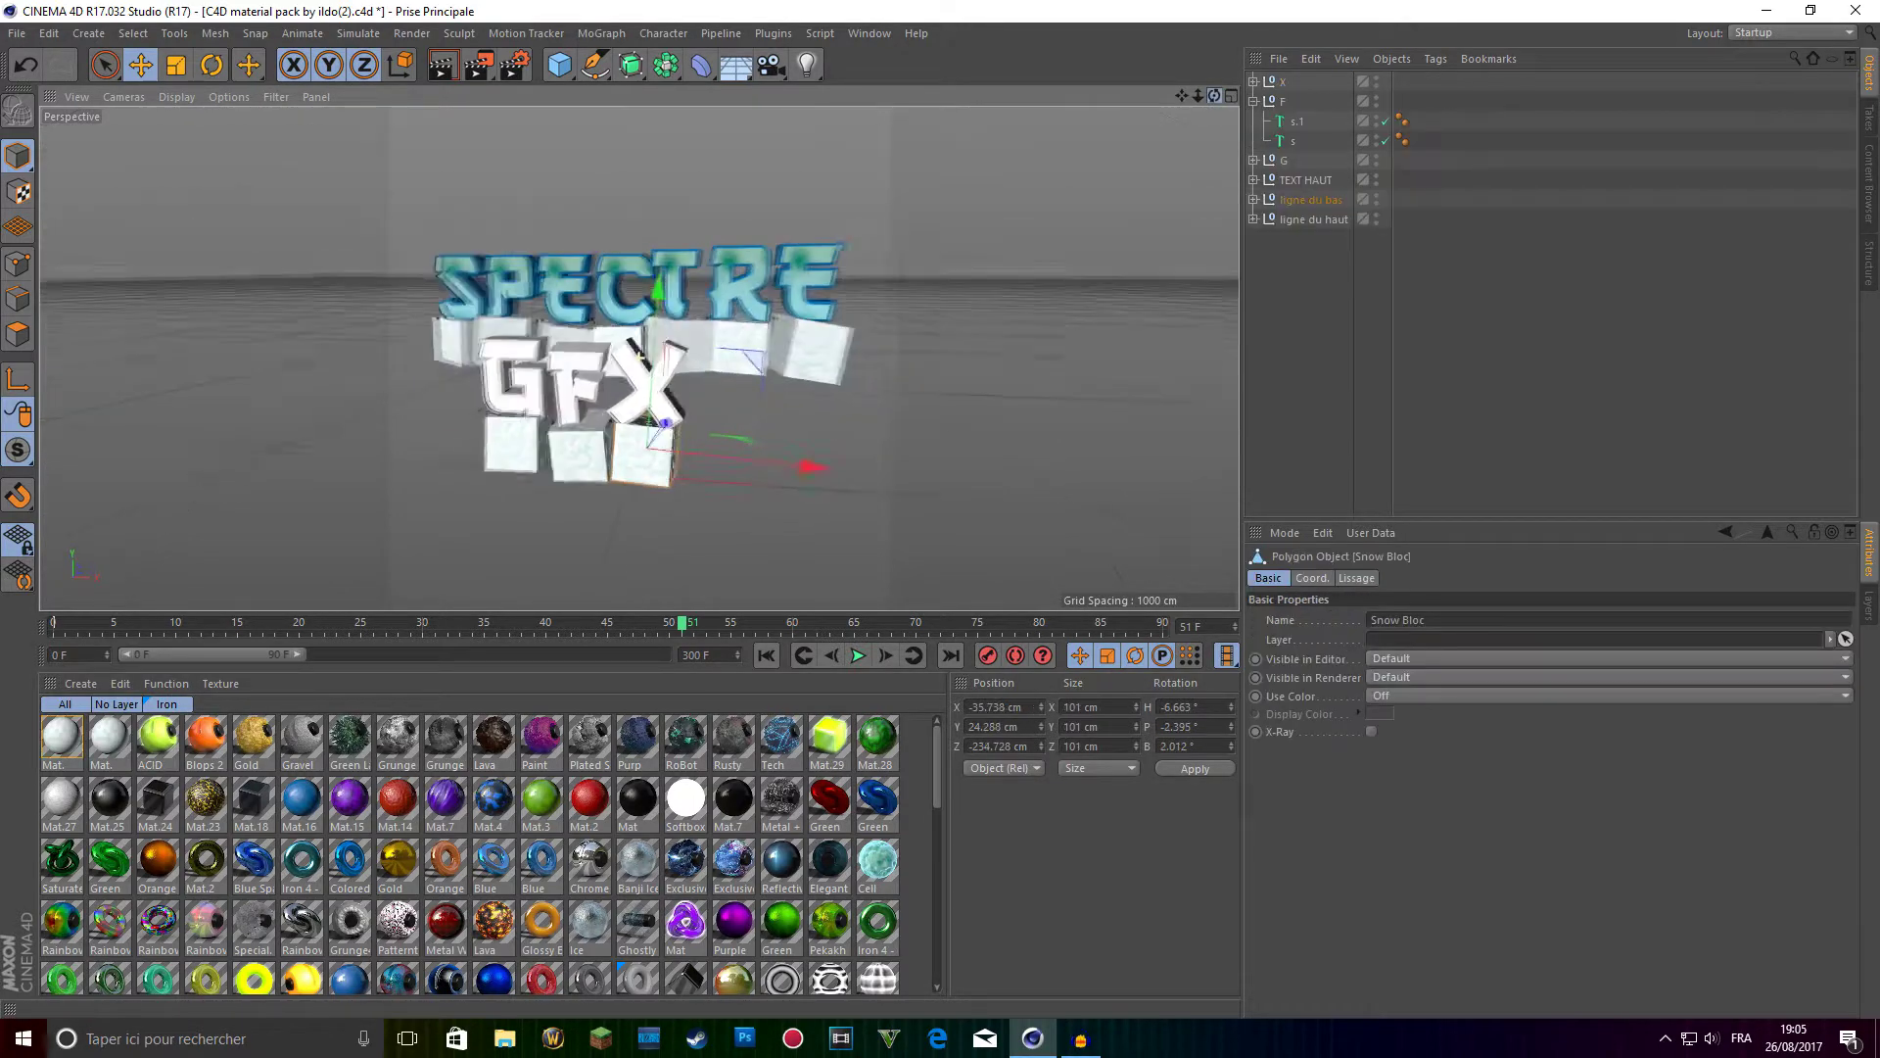
Apply the Cell material to the front faces of the G, F and X letters.
{"action": "mouse_move", "coordinate": [1214, 96]}
{"action": "left_mouse_down"}
{"action": "mouse_move", "coordinate": [1229, 91]}
{"action": "mouse_move", "coordinate": [1215, 99]}
{"action": "left_mouse_up"}
{"action": "left_click", "coordinate": [689, 529]}
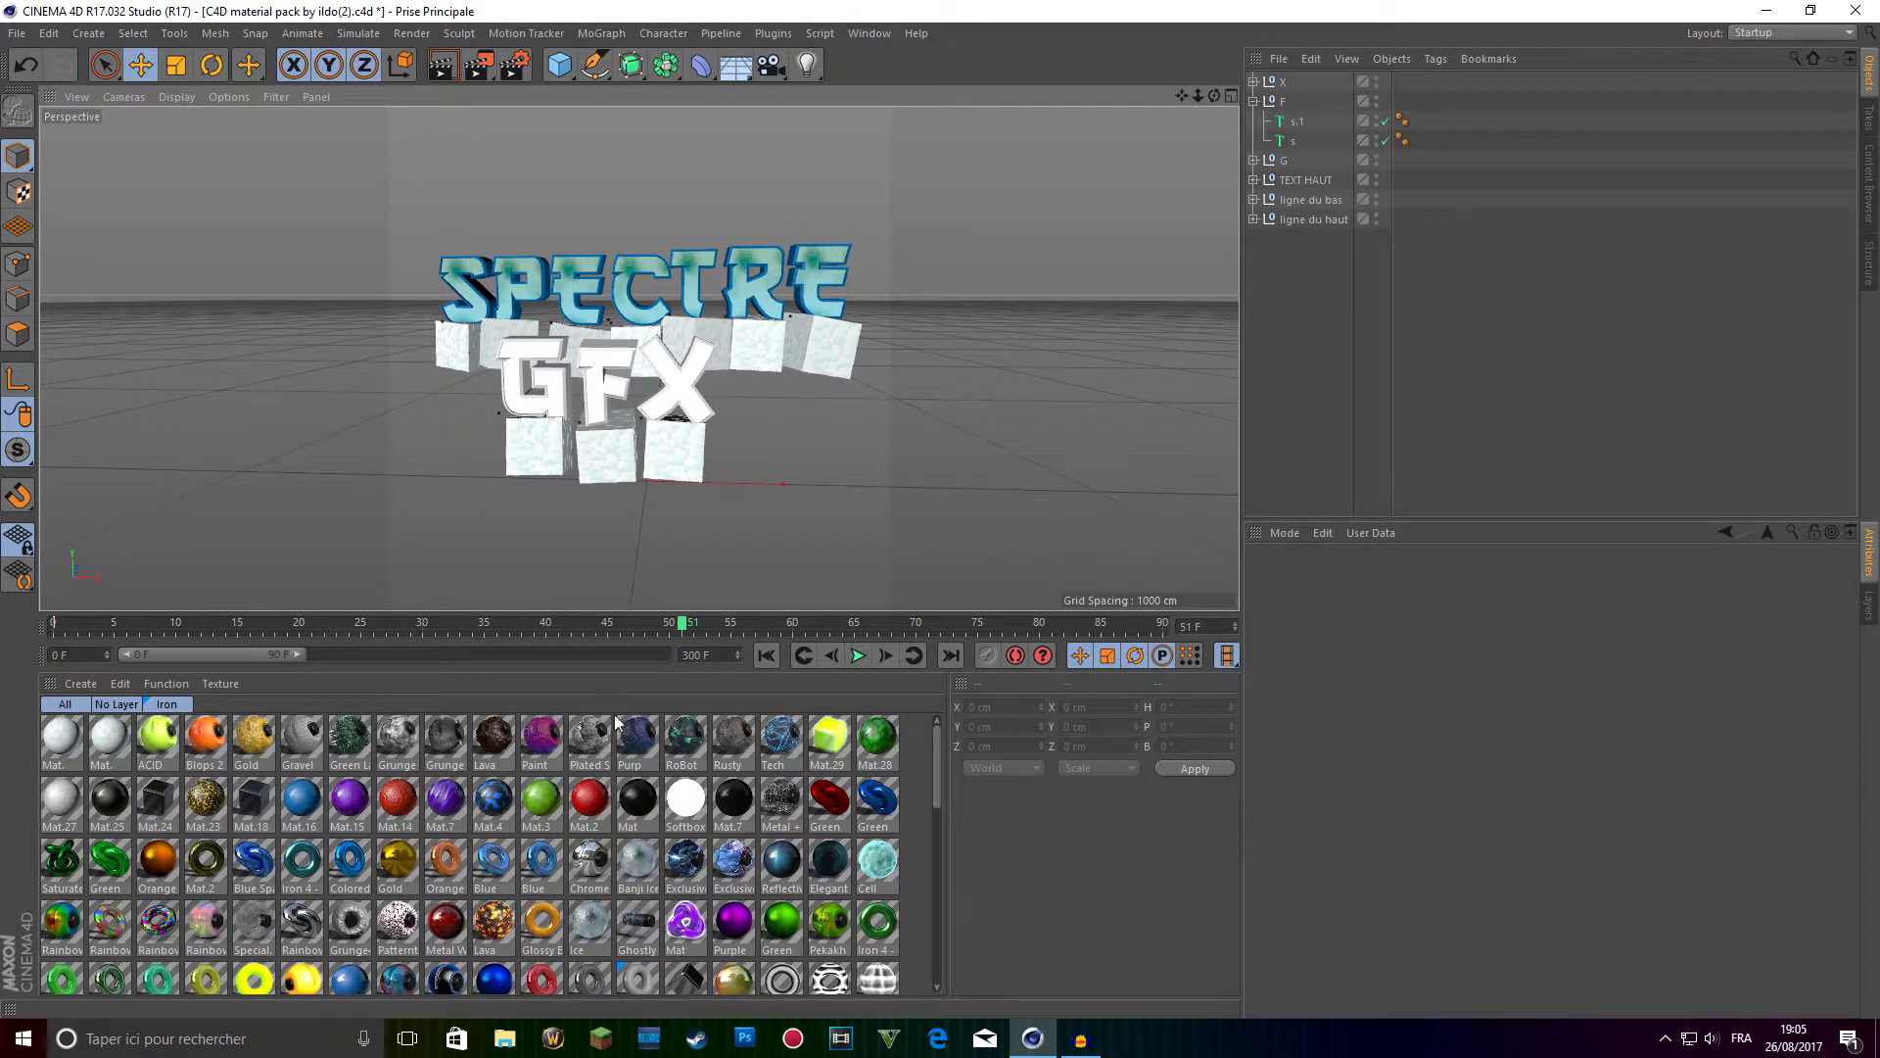
{"action": "left_click_drag", "start_coordinate": [874, 874], "coordinate": [602, 389]}
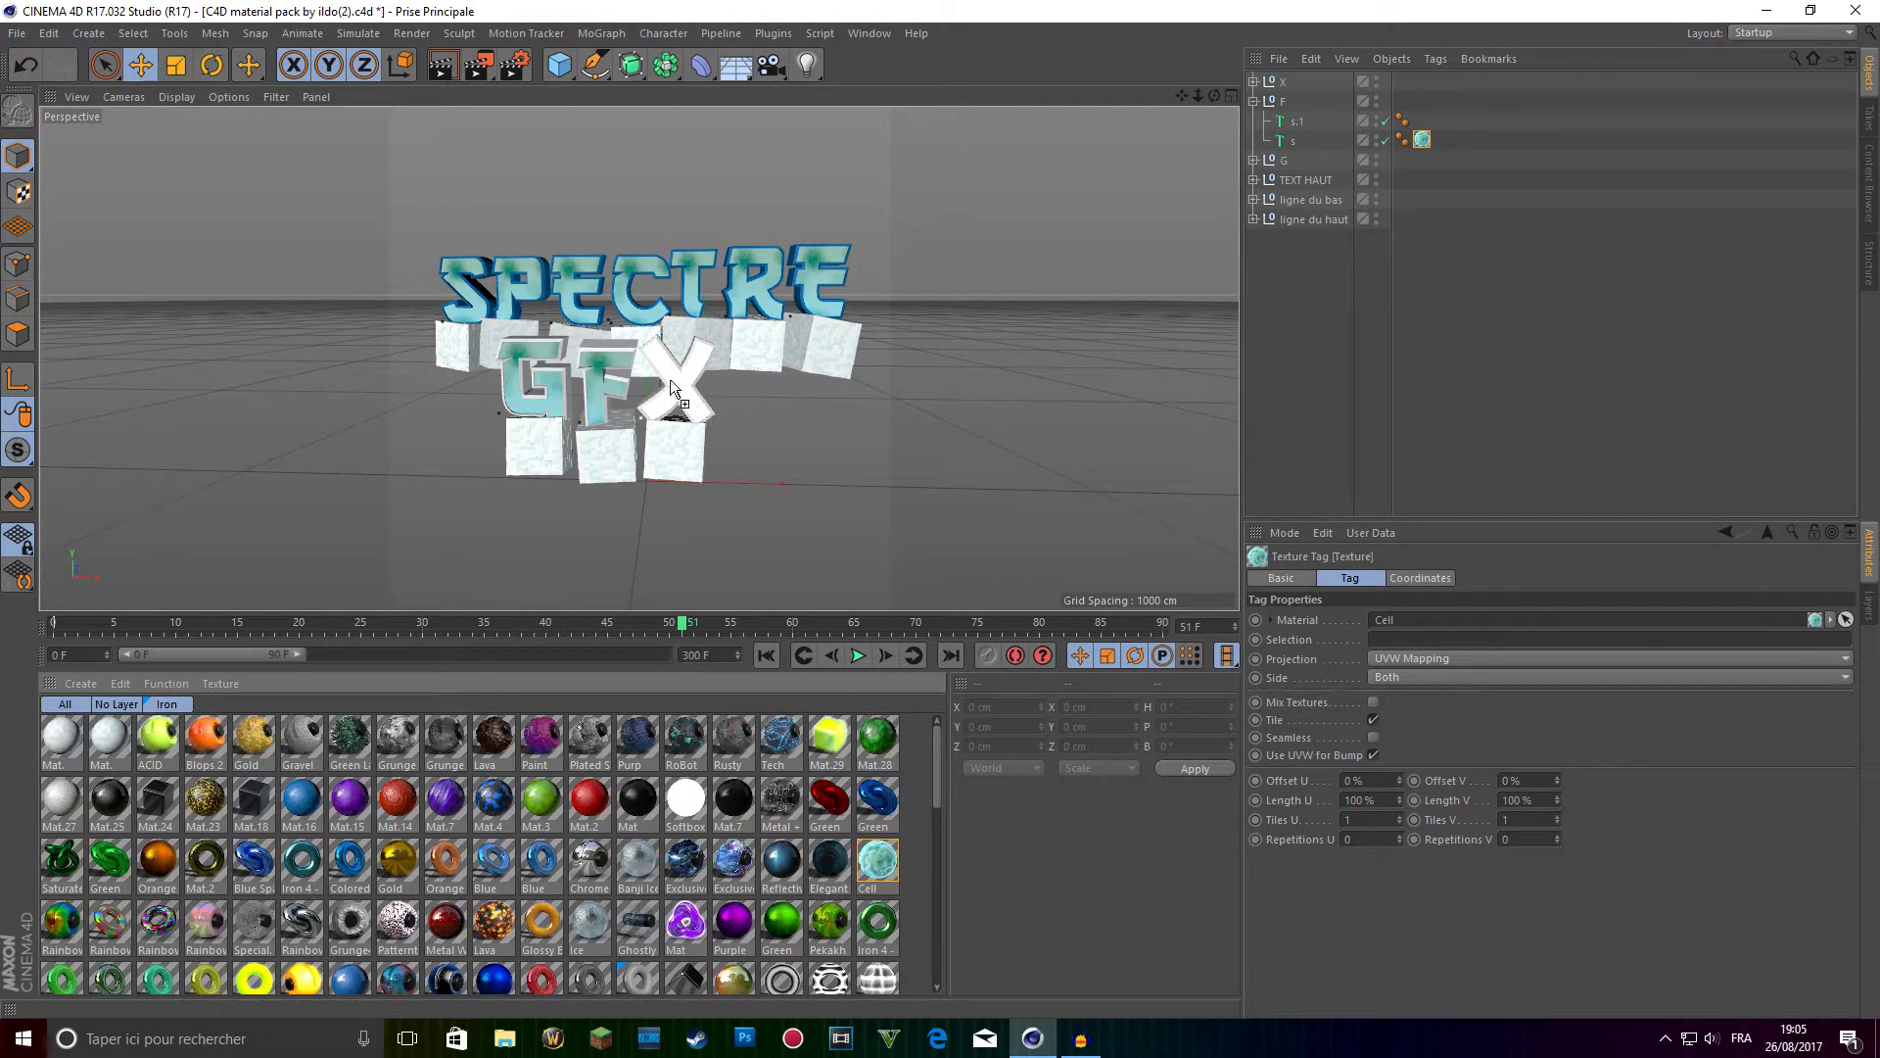
Group the G, F and X nulls and name the group TEXT BAS.
{"action": "left_click_drag", "start_coordinate": [1477, 84], "coordinate": [1260, 122]}
{"action": "key", "text": "alt+g"}
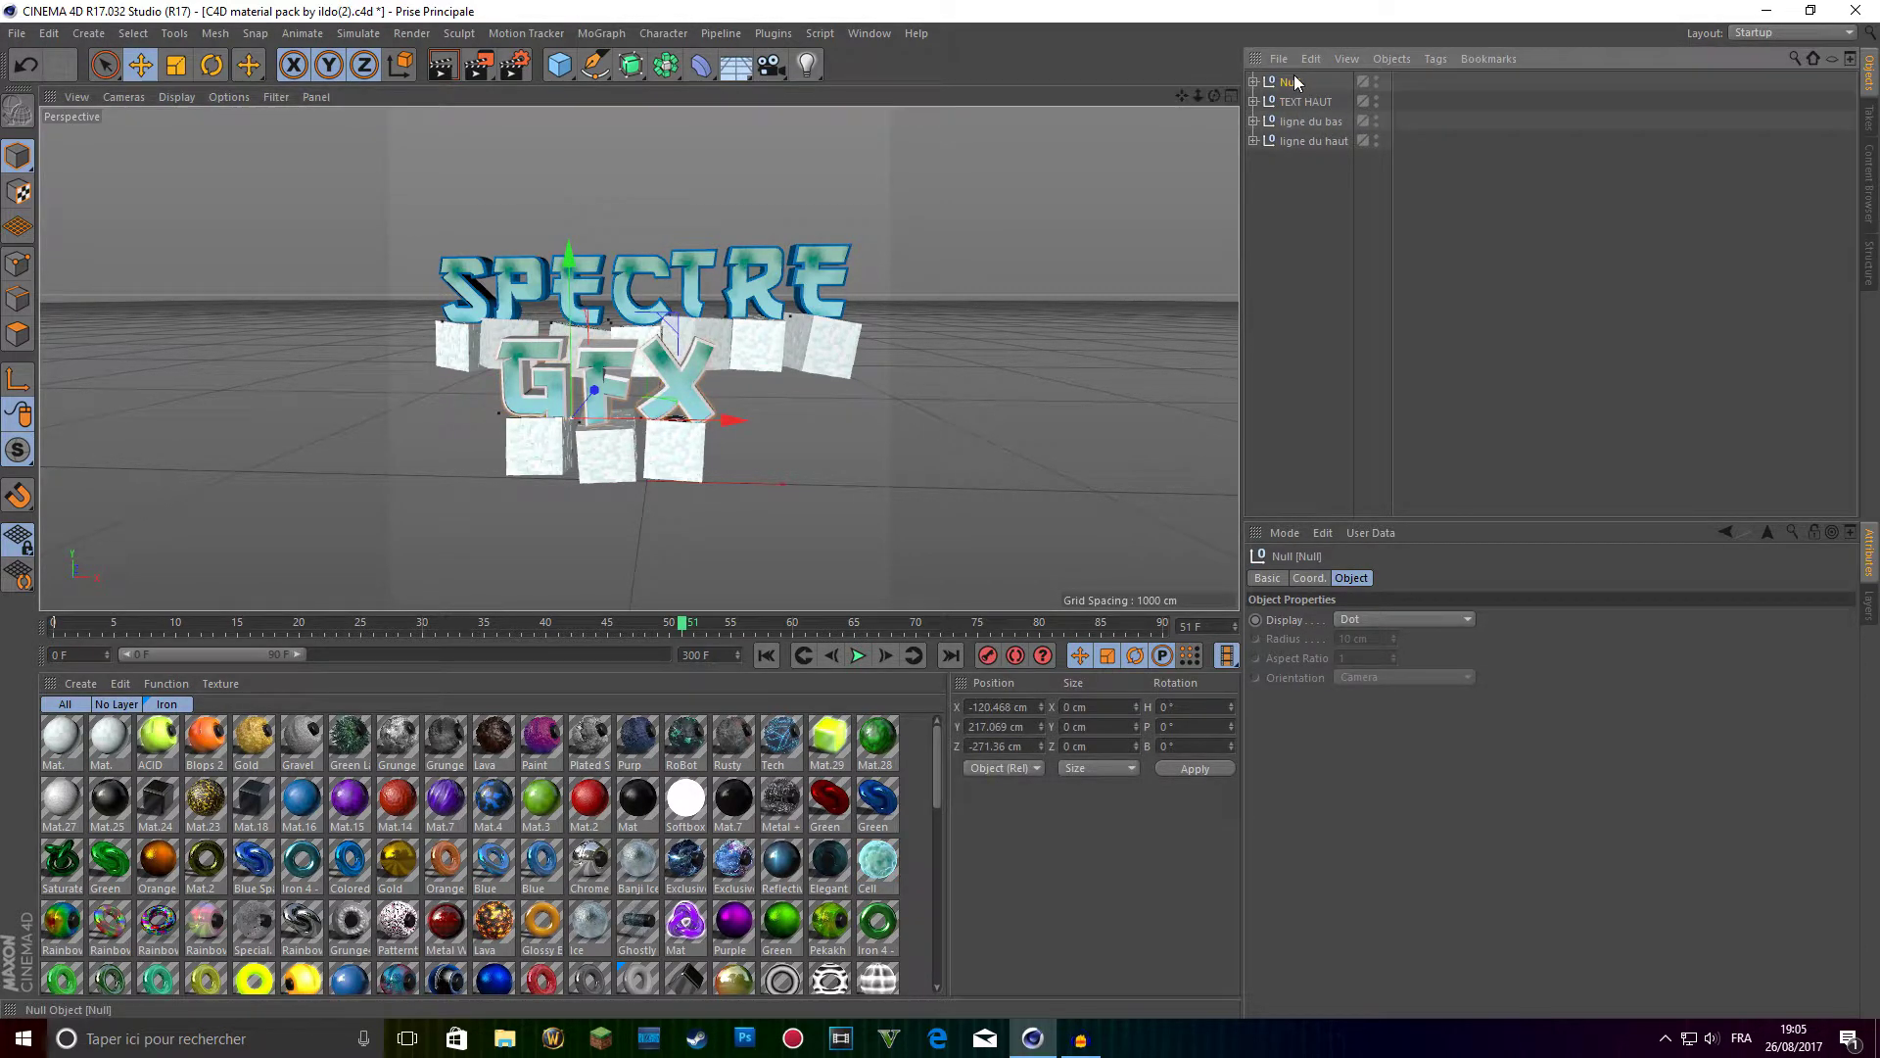
{"action": "double_click", "coordinate": [1289, 83]}
{"action": "type", "text": "TEXT BAS"}
{"action": "key", "text": "Return"}
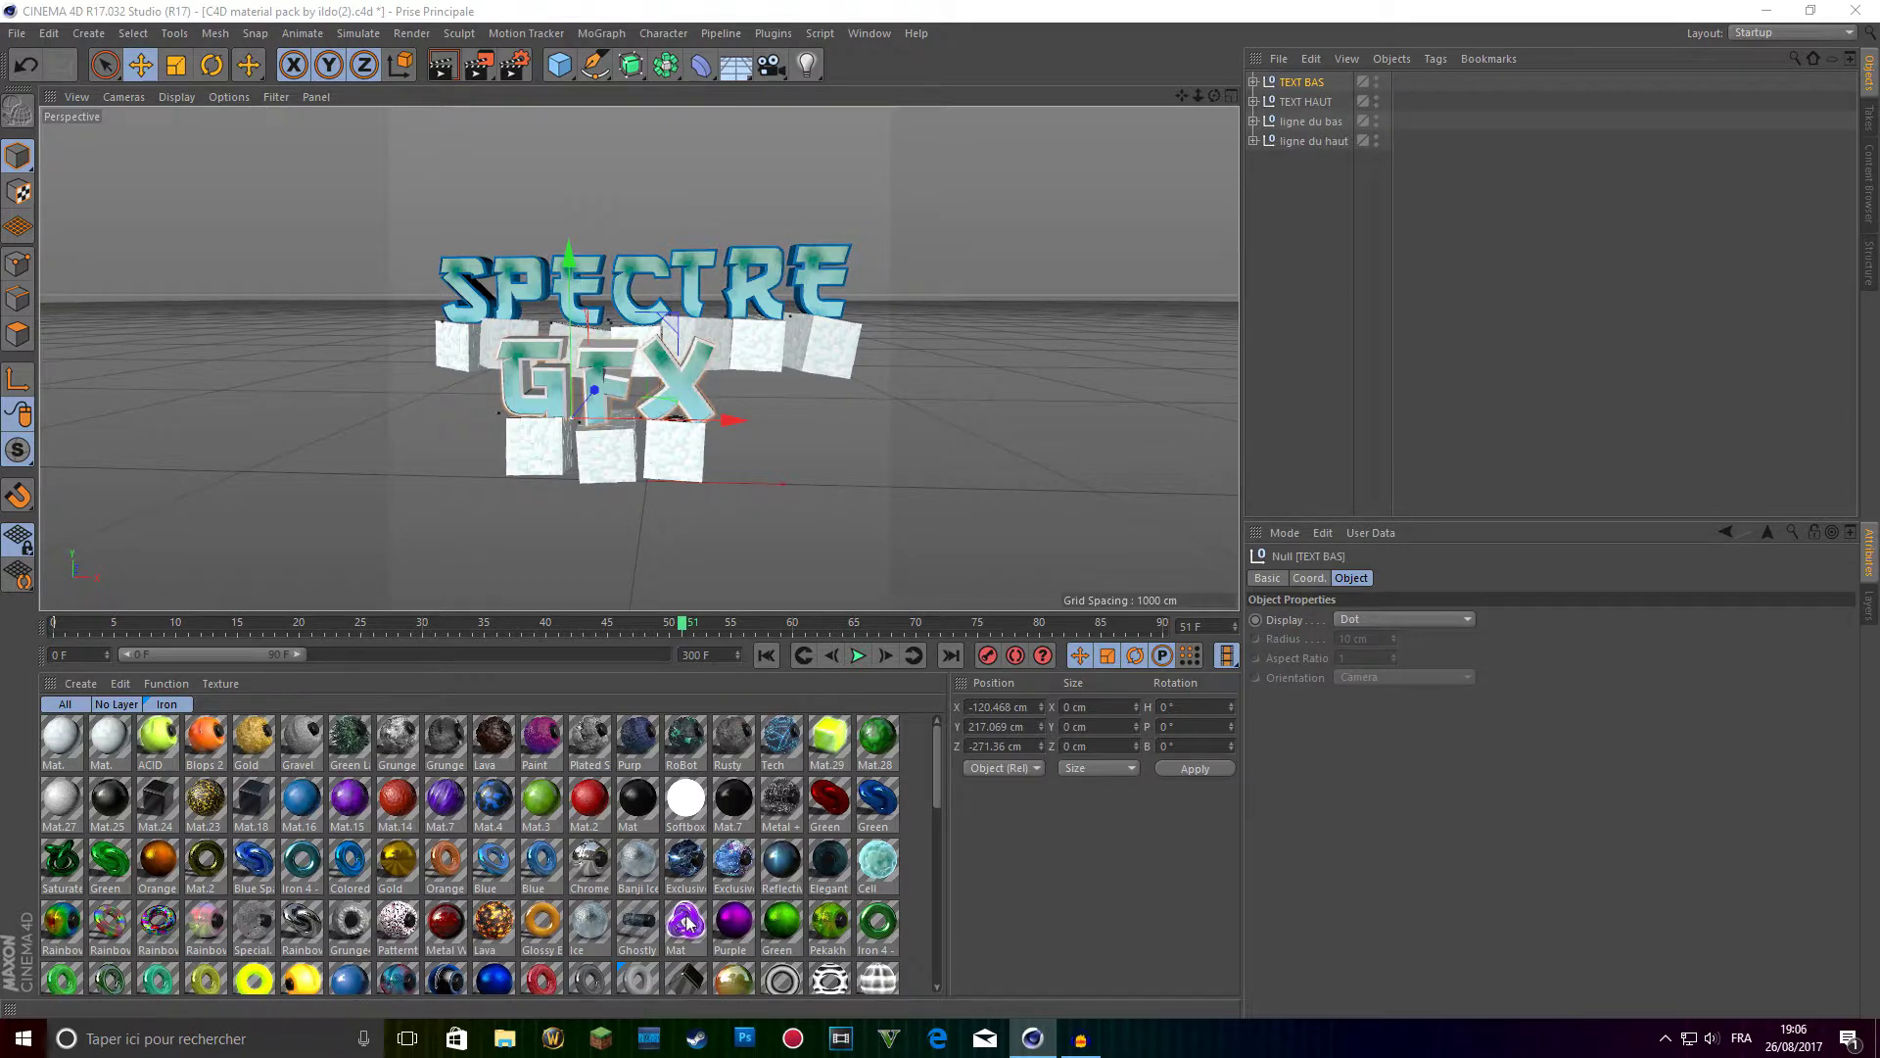
Apply the Reflective Blue Metal material to the outline of the G.
{"action": "left_click_drag", "start_coordinate": [713, 726], "coordinate": [441, 399]}
{"action": "left_click_drag", "start_coordinate": [561, 338], "coordinate": [639, 359]}
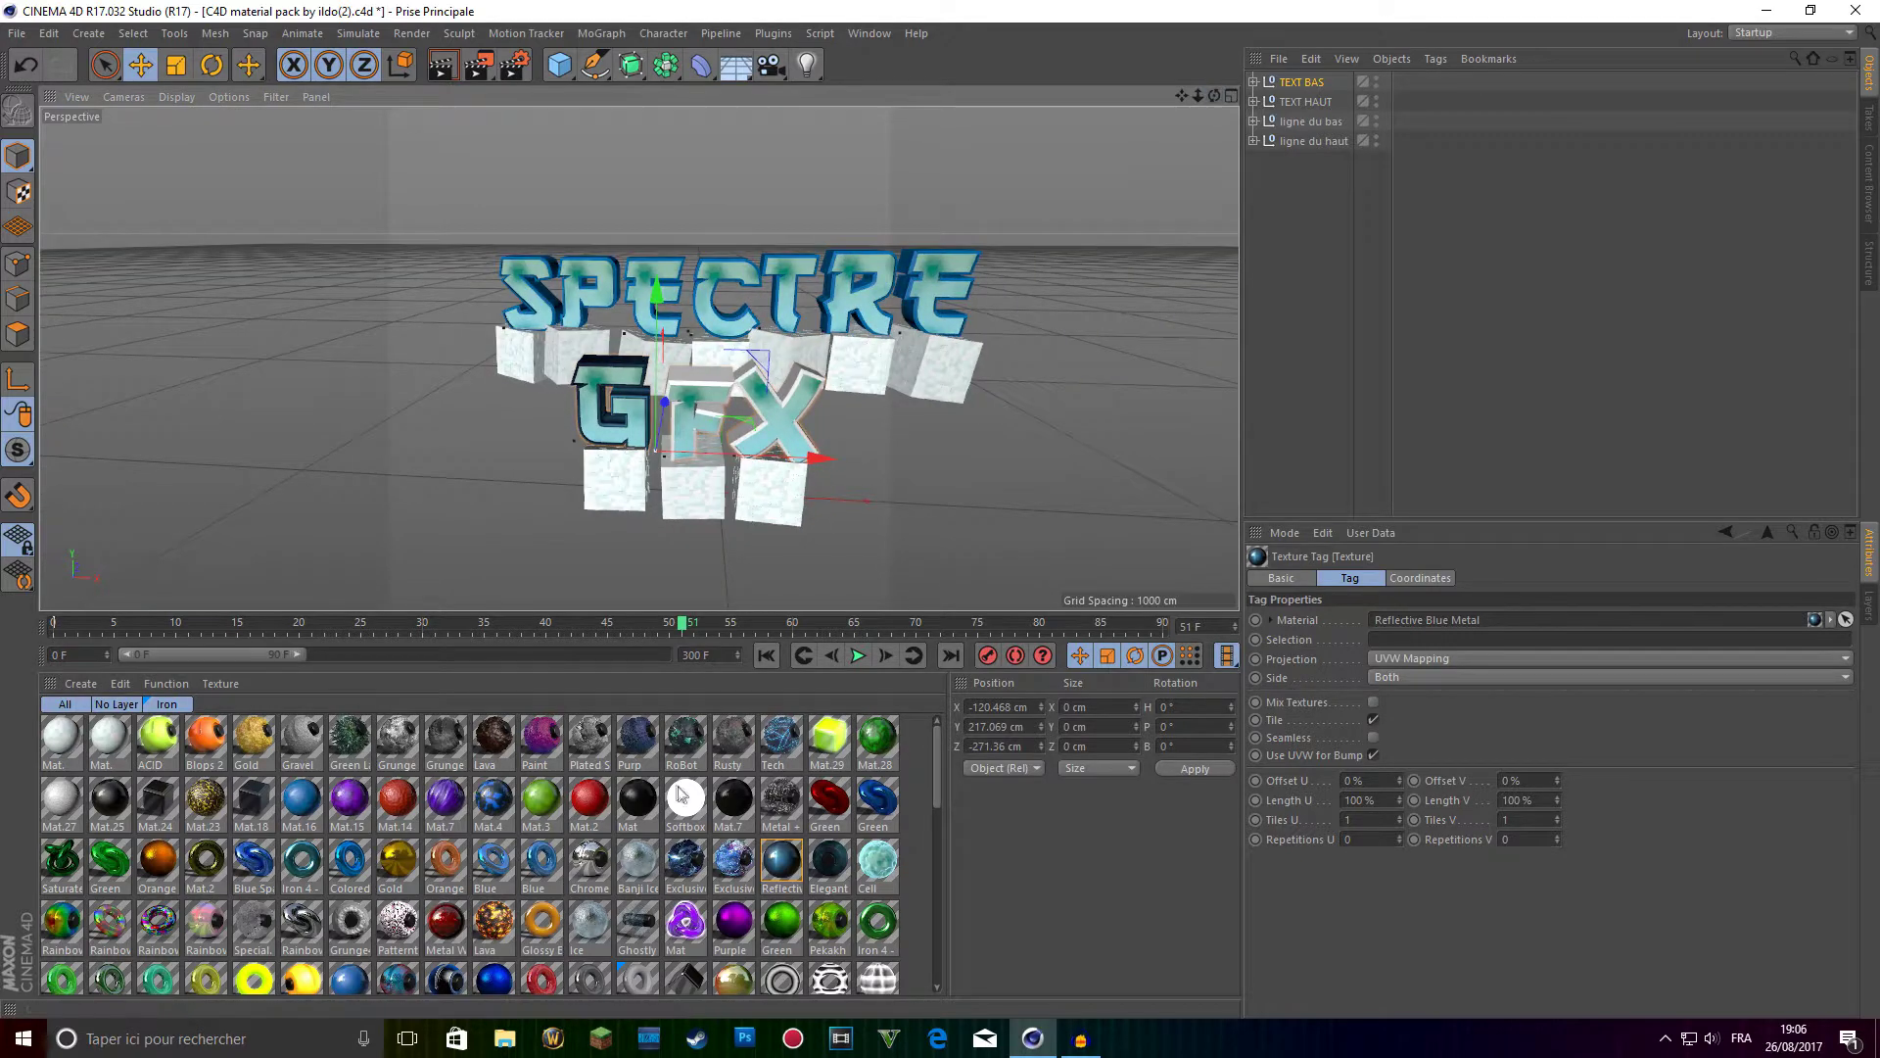
Try the Exclusive Mats V2 - Monk7Mad - Plasma material on the outline of the F.
{"action": "left_click", "coordinate": [737, 864]}
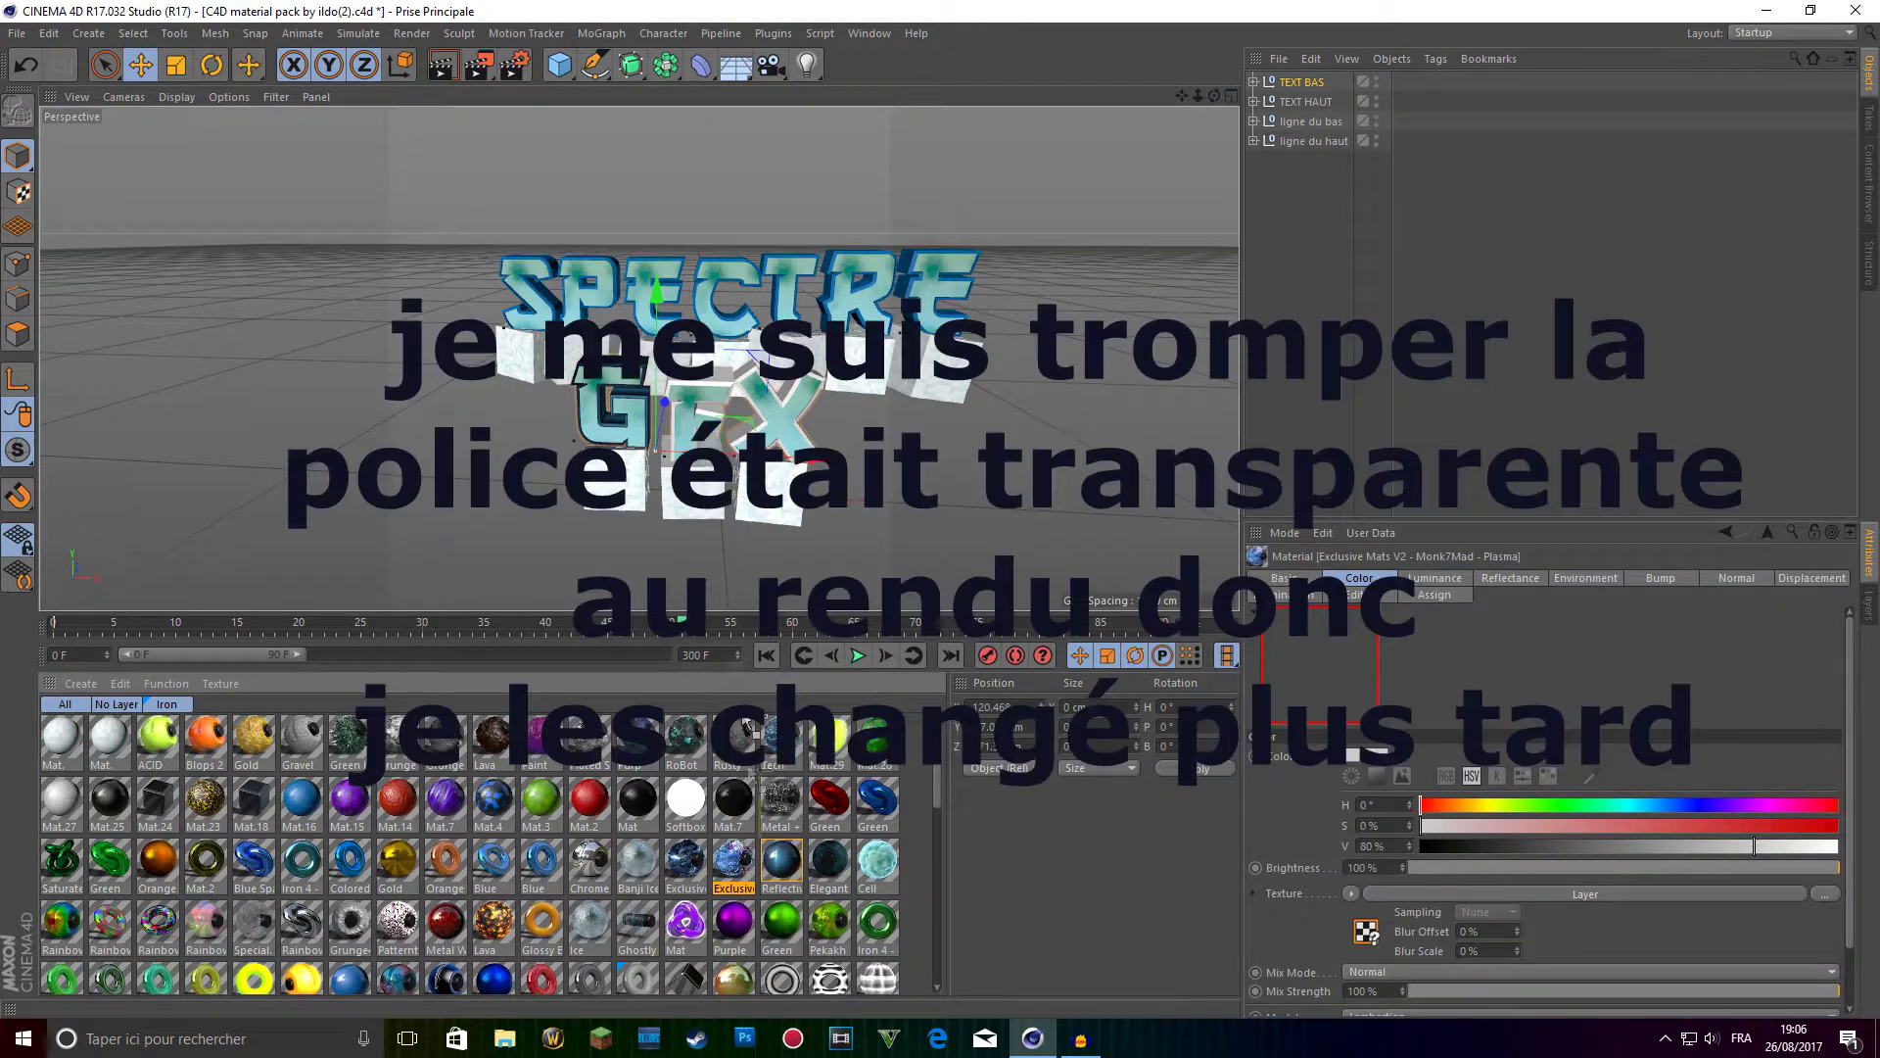
{"action": "left_click_drag", "start_coordinate": [704, 381], "coordinate": [757, 415]}
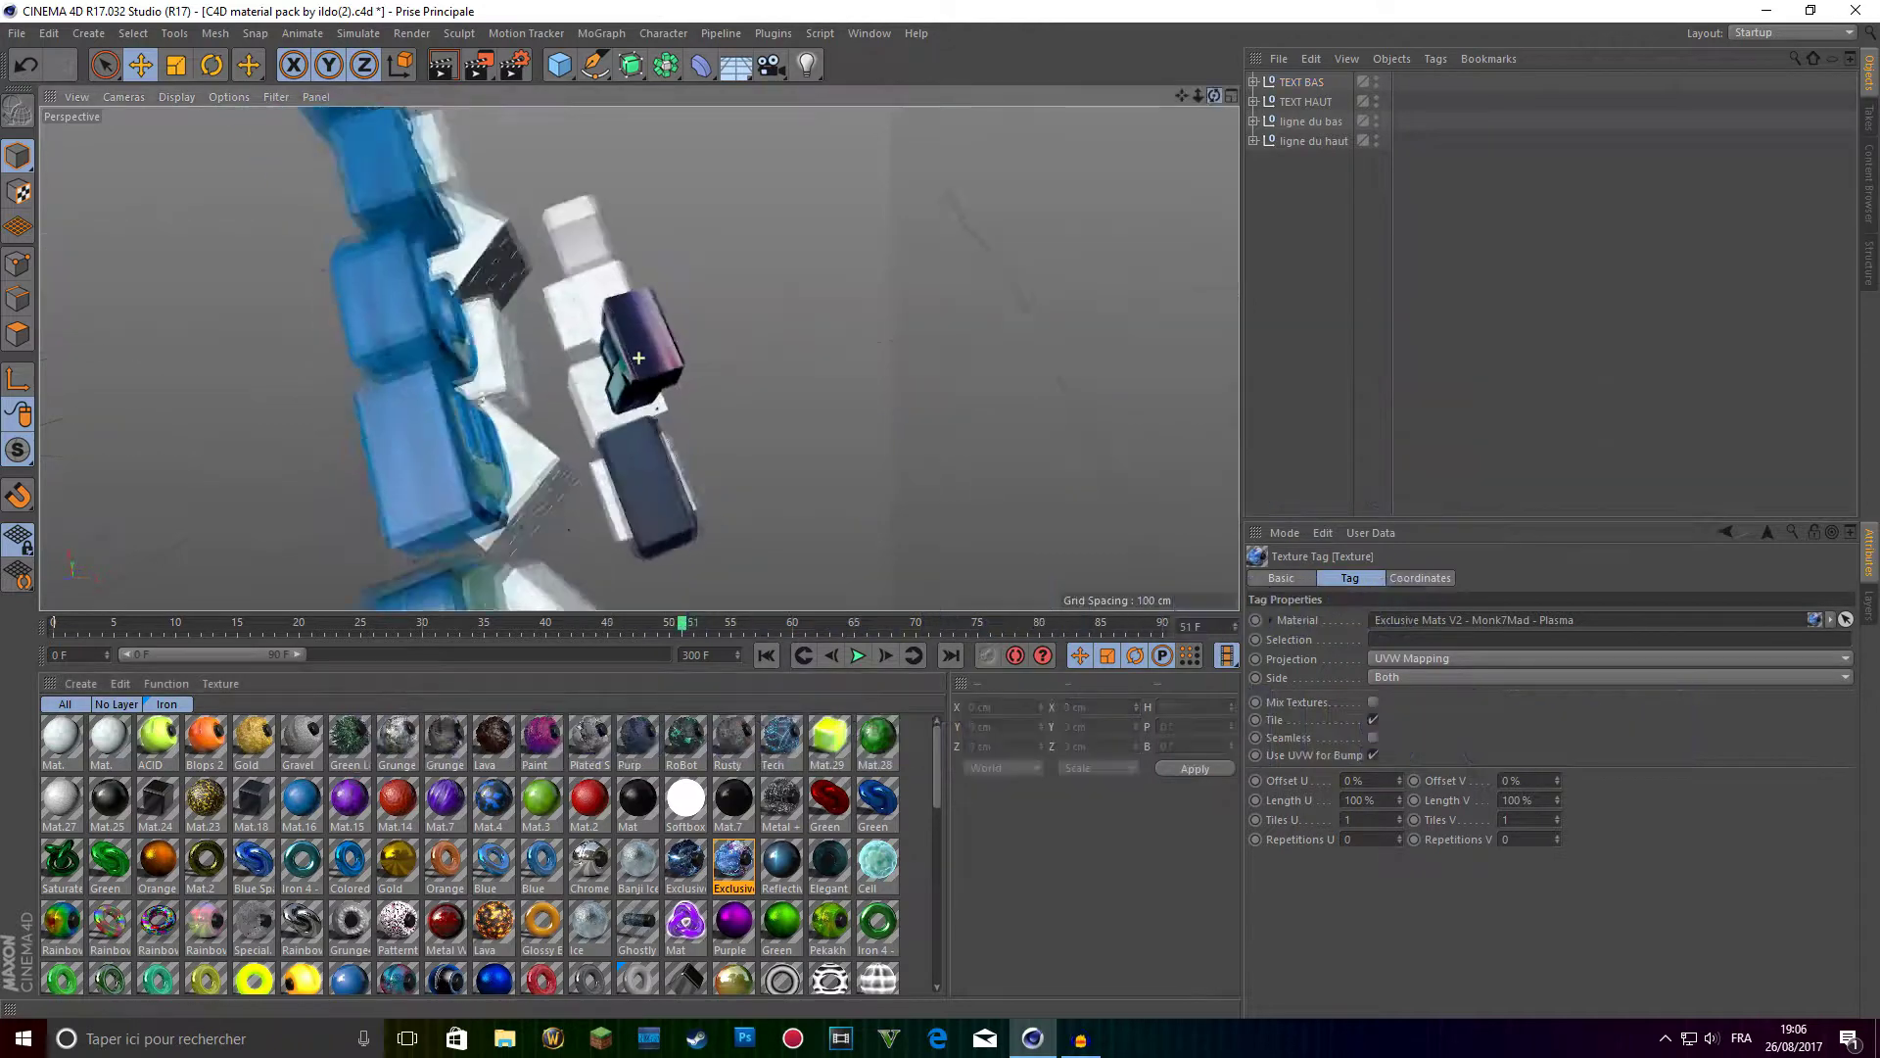
{"action": "left_click_drag", "start_coordinate": [757, 415], "coordinate": [638, 359], "text": "alt"}
{"action": "left_click_drag", "start_coordinate": [1215, 96], "coordinate": [1216, 80]}
Apply the Reflective Blue Metal material to the outlines of the remaining GFX and SPECTRE letters.
{"action": "left_click_drag", "start_coordinate": [750, 891], "coordinate": [678, 364]}
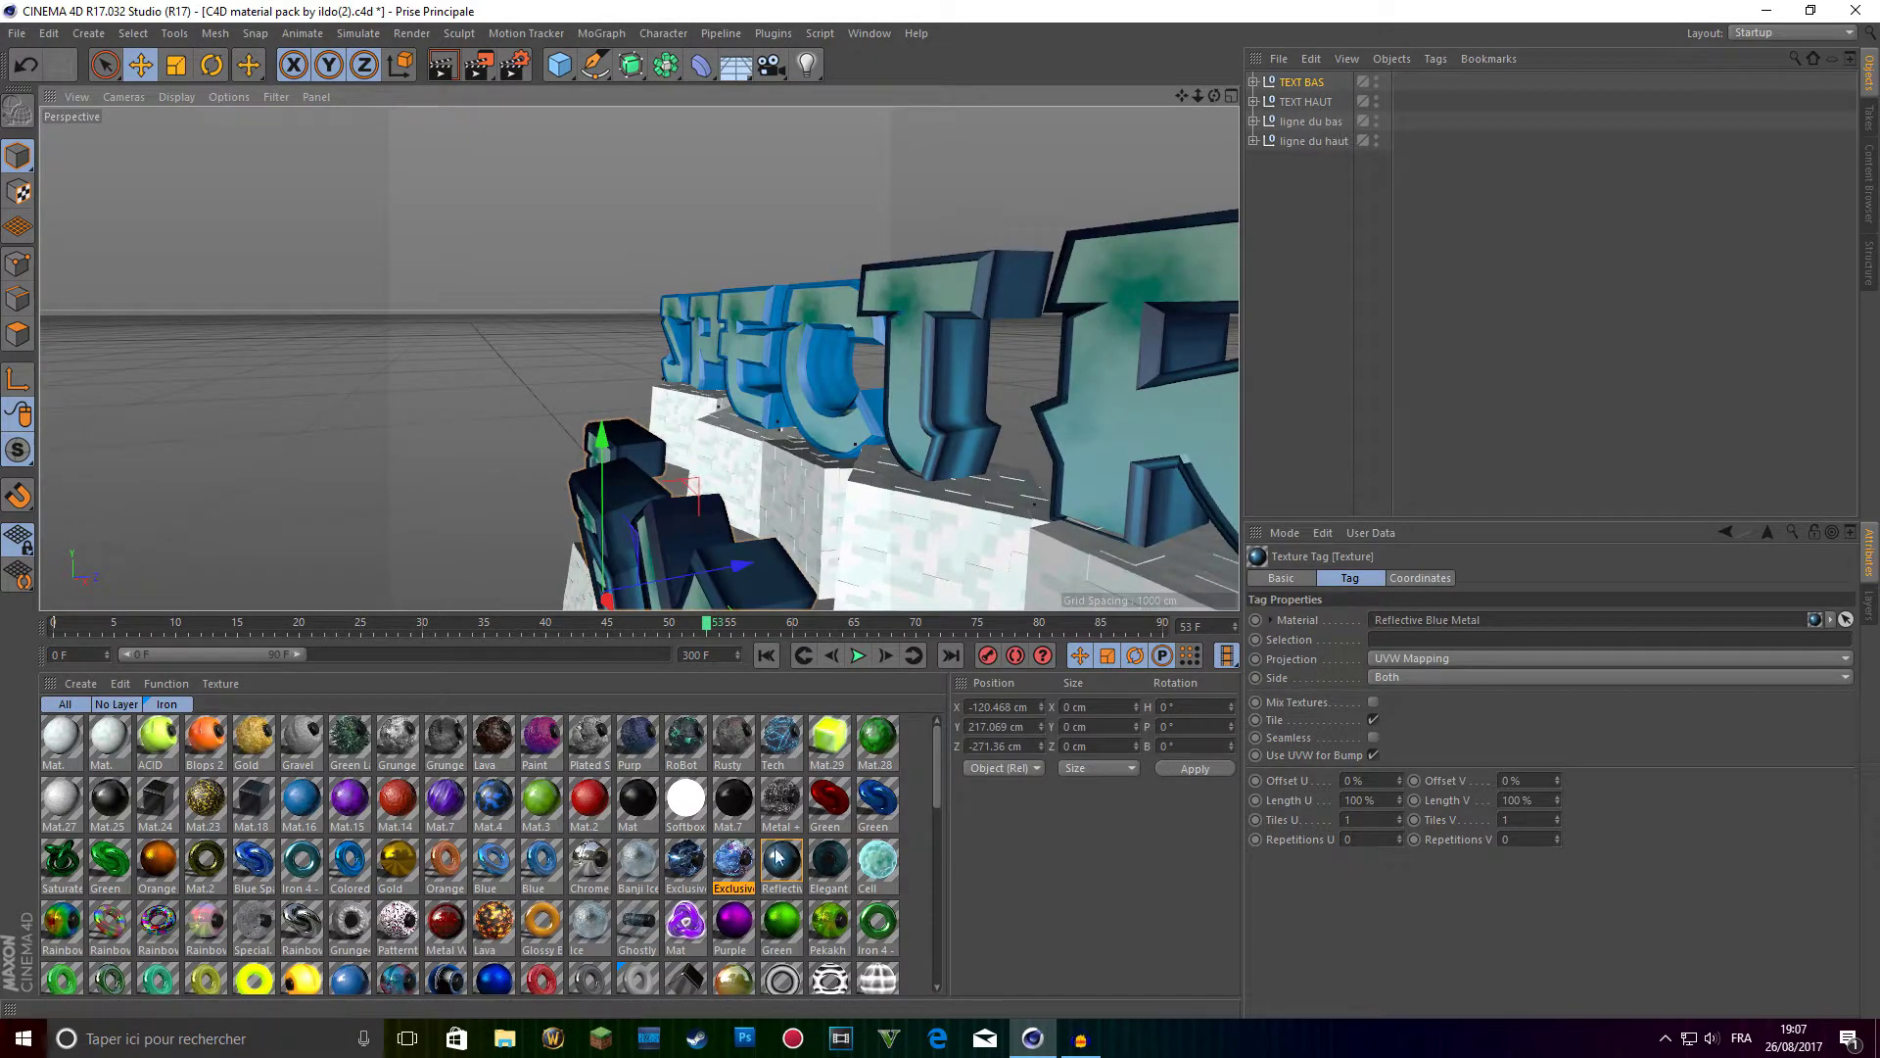
{"action": "left_click_drag", "start_coordinate": [778, 858], "coordinate": [835, 379]}
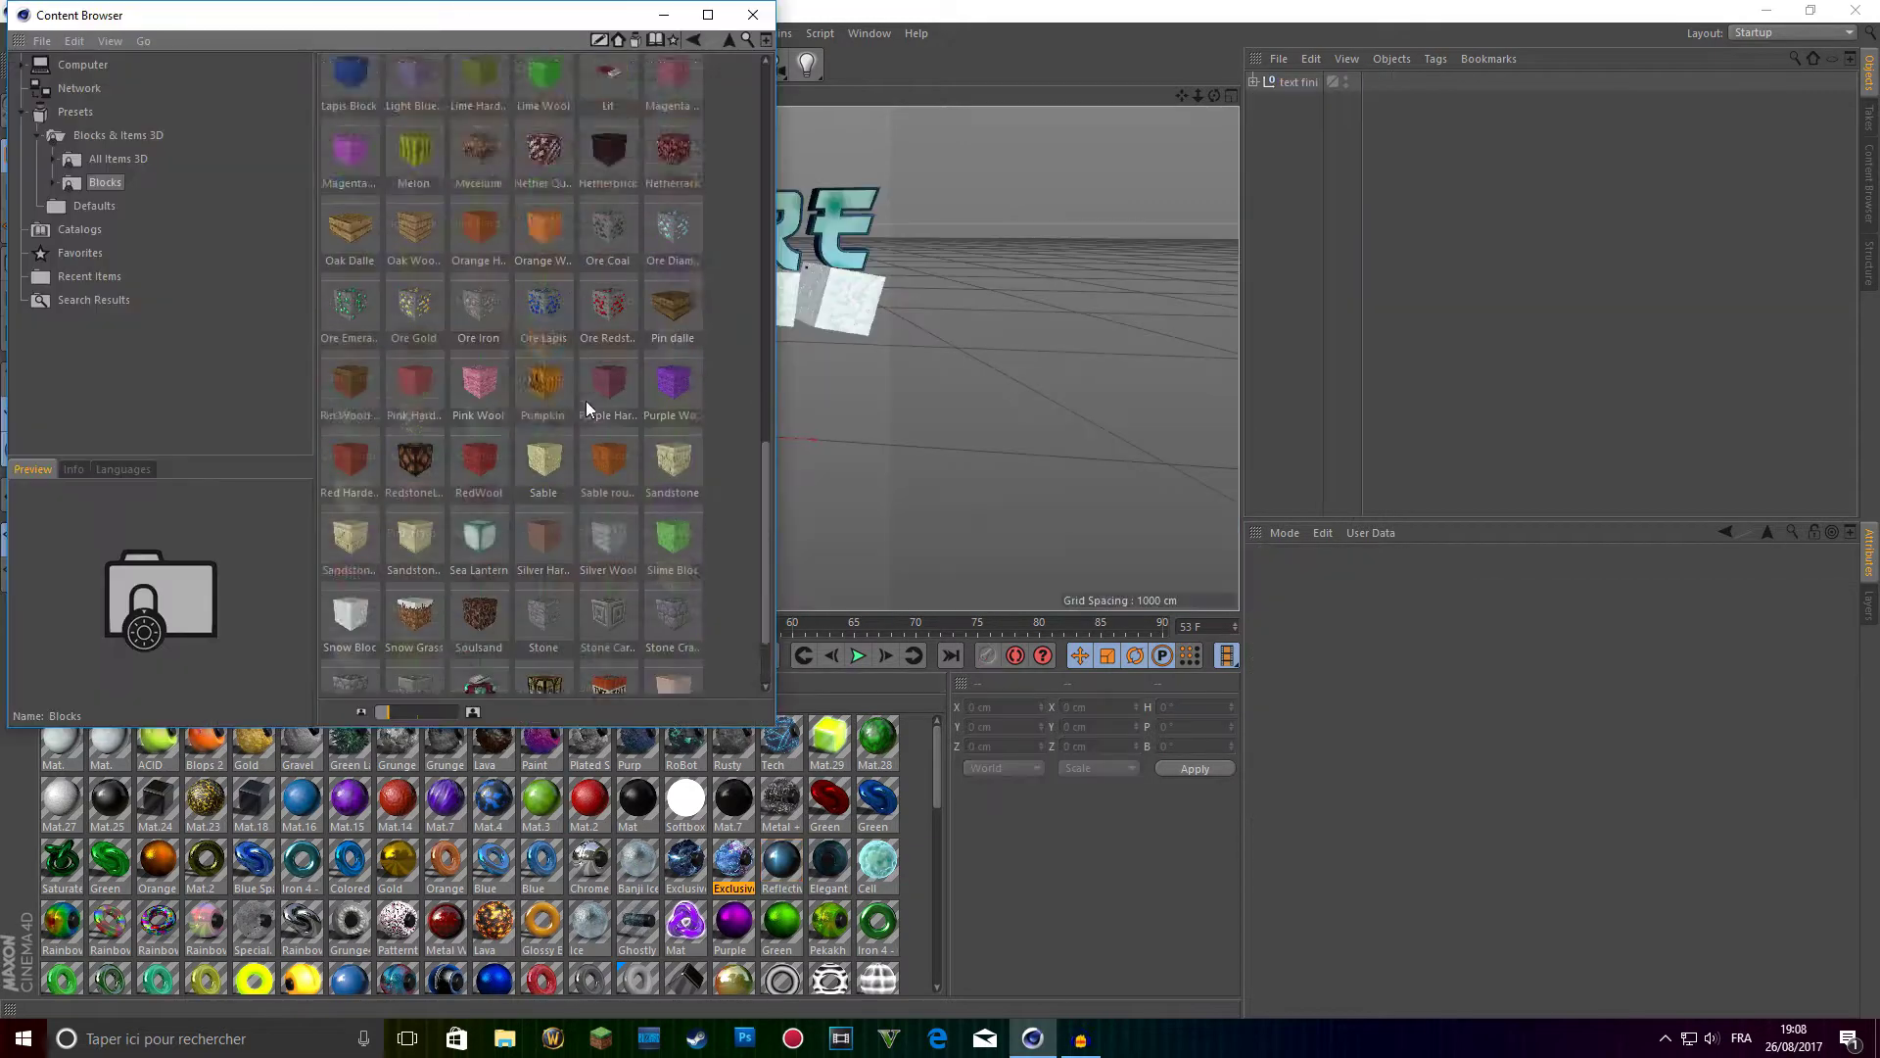
Add the Table d'enchant block from the Blocks presets and place it tilted beside the X of GFX.
{"action": "scroll", "coordinate": [587, 410], "scroll_direction": "down", "scroll_amount": 3}
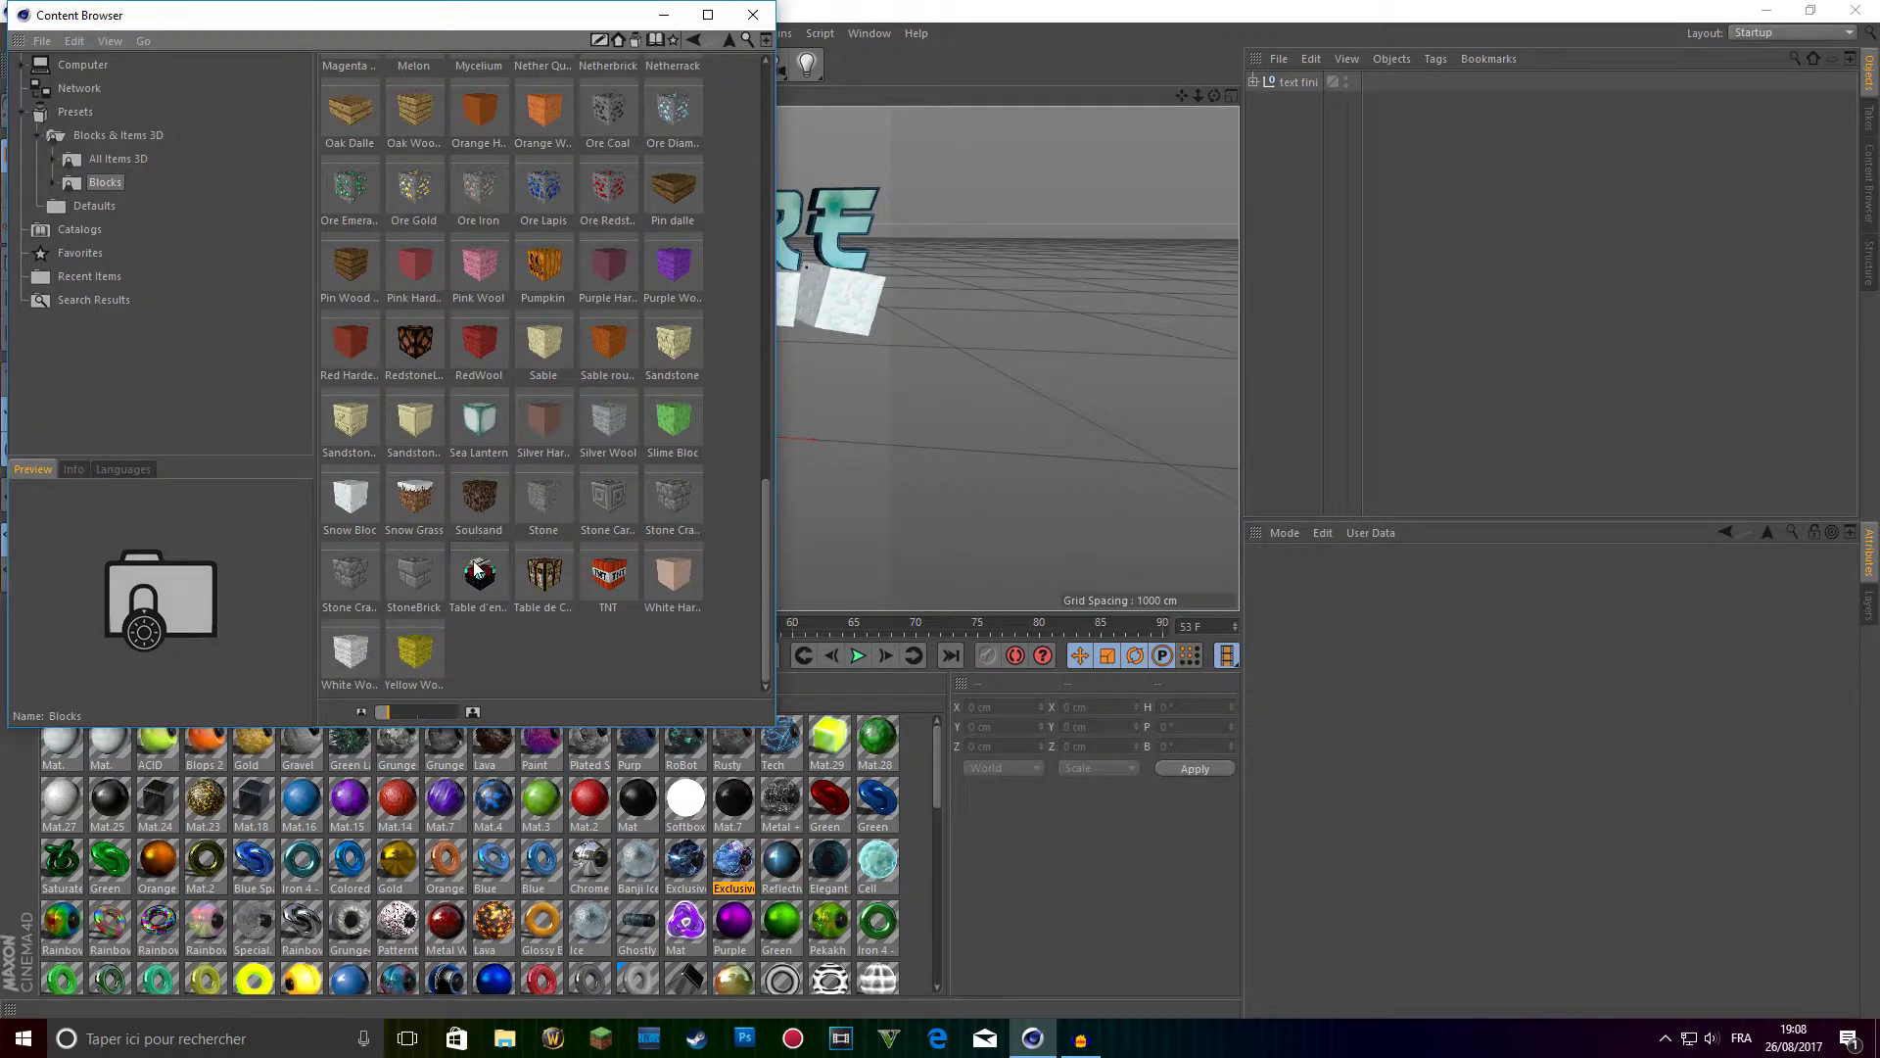
{"action": "double_click", "coordinate": [477, 569]}
{"action": "left_click", "coordinate": [752, 15]}
{"action": "left_click_drag", "start_coordinate": [778, 429], "coordinate": [899, 426]}
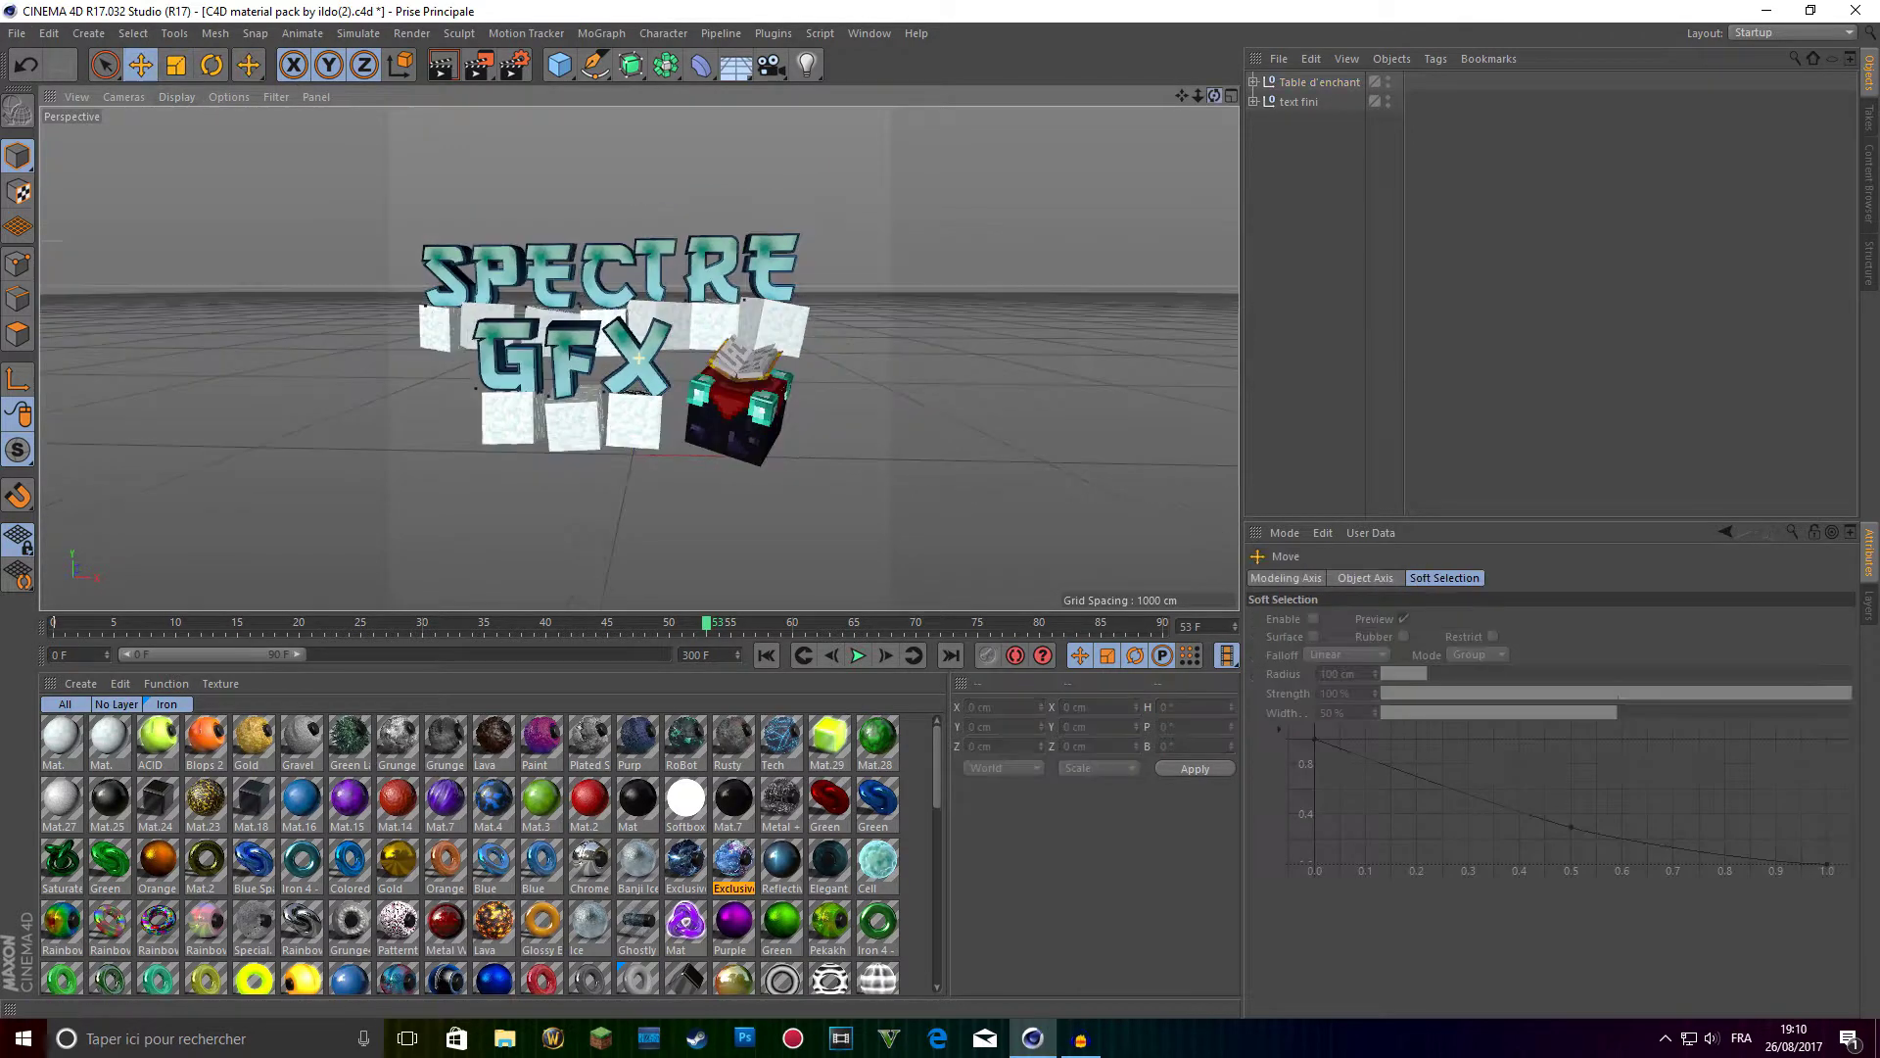
{"action": "left_click_drag", "start_coordinate": [1179, 96], "coordinate": [1175, 102]}
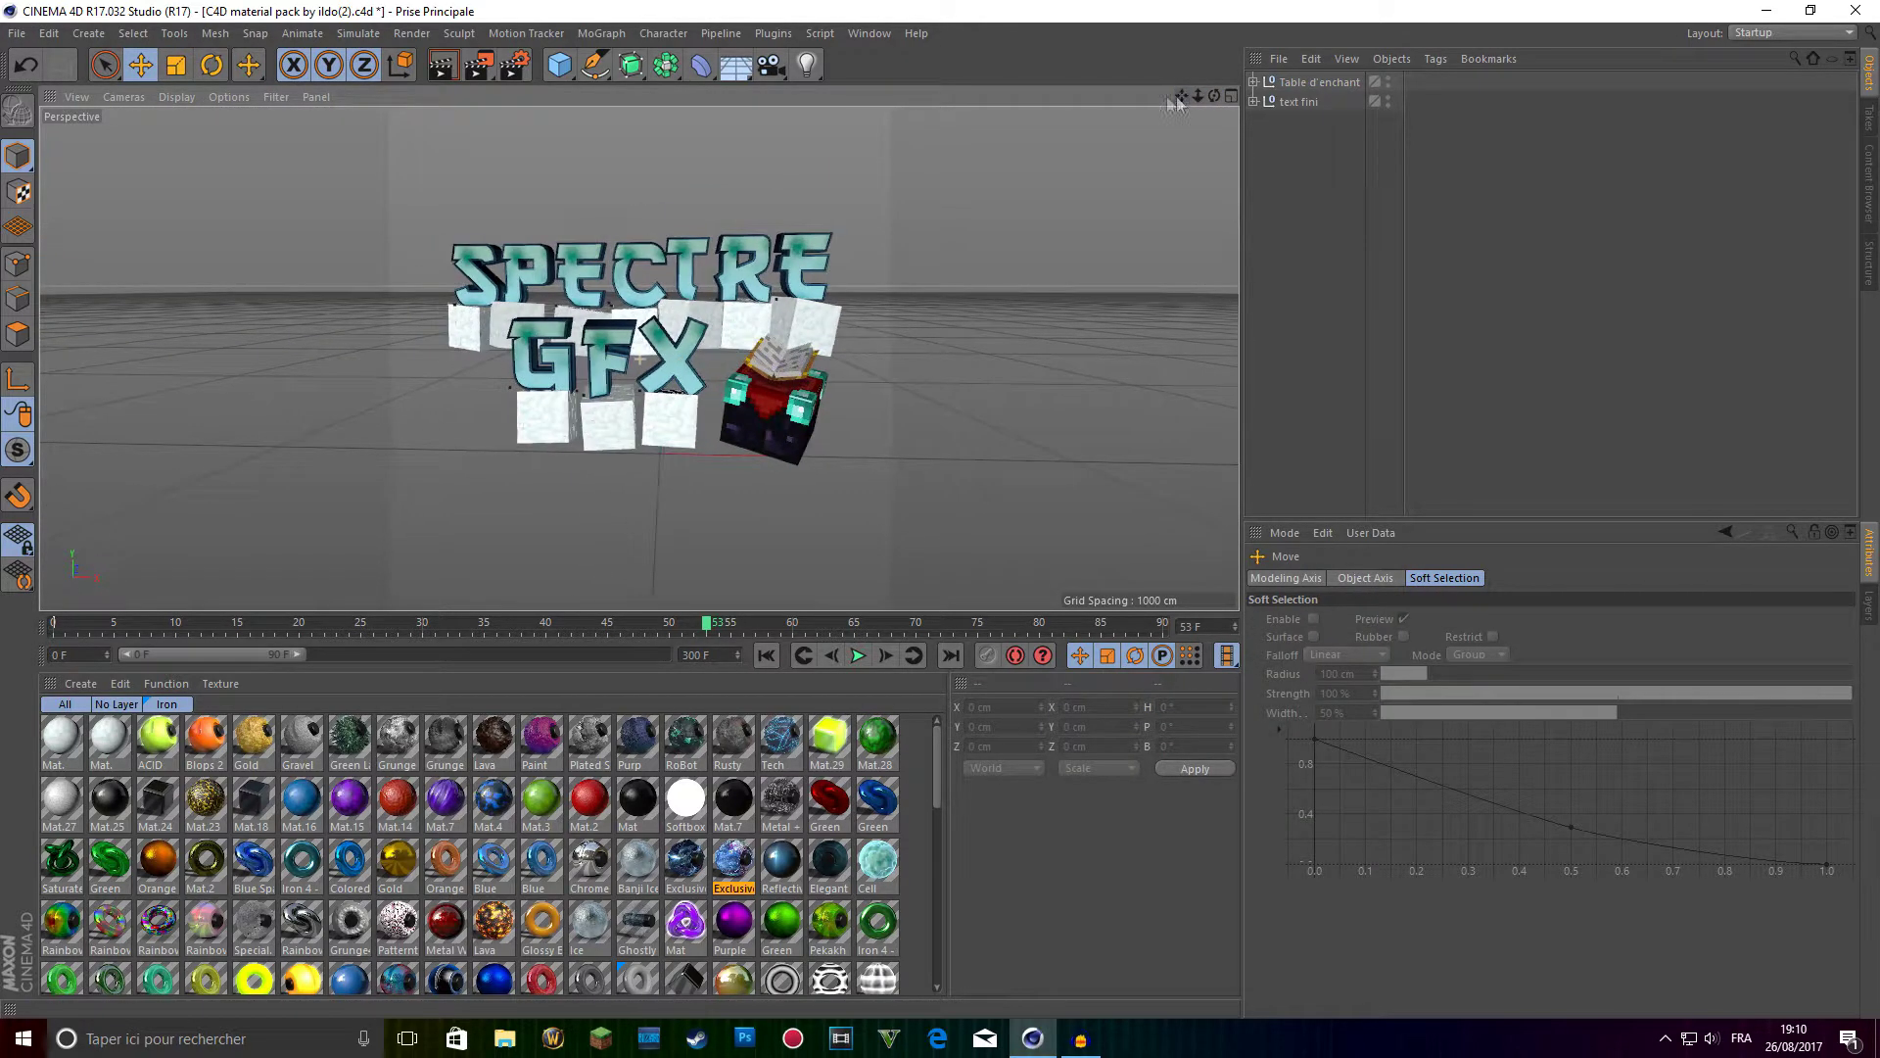
Add the Alambic brewing stand from the Blocks presets and place it tilted beside the G of GFX.
{"action": "left_click", "coordinate": [19, 33]}
{"action": "left_click", "coordinate": [95, 88]}
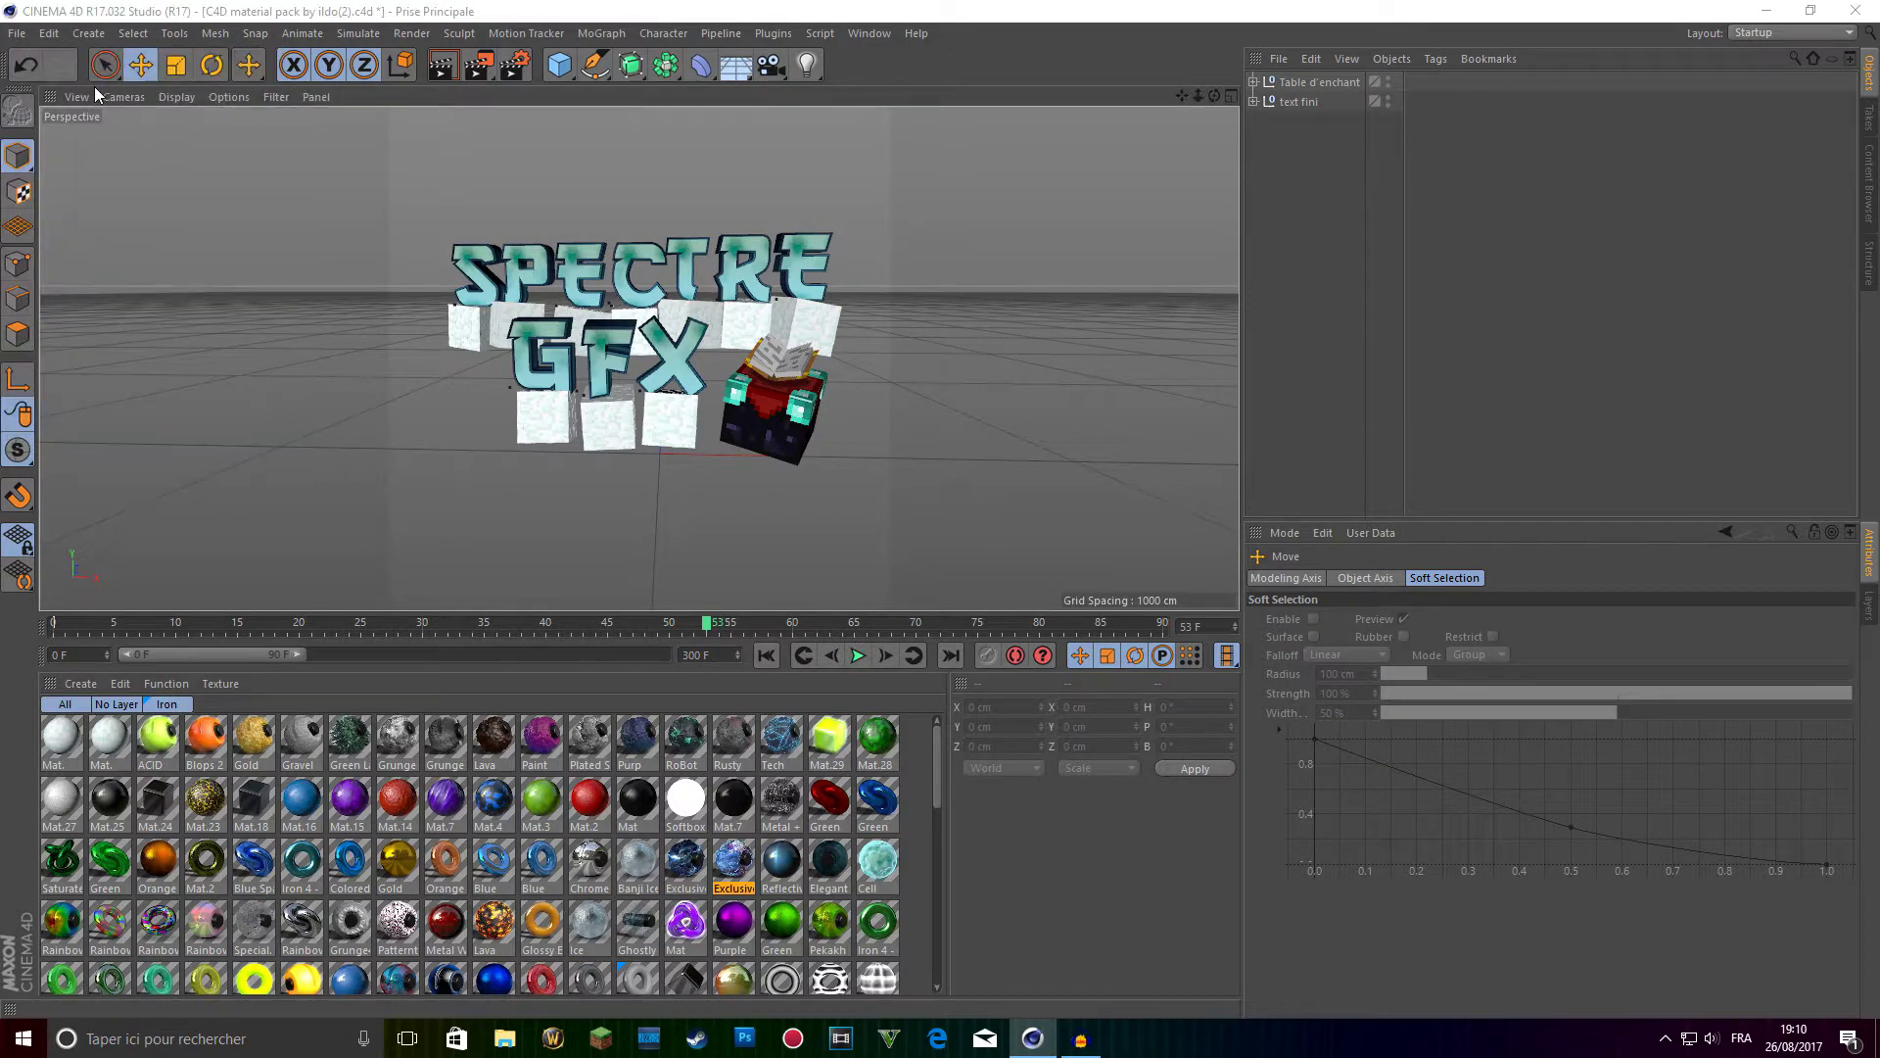
{"action": "double_click", "coordinate": [317, 221]}
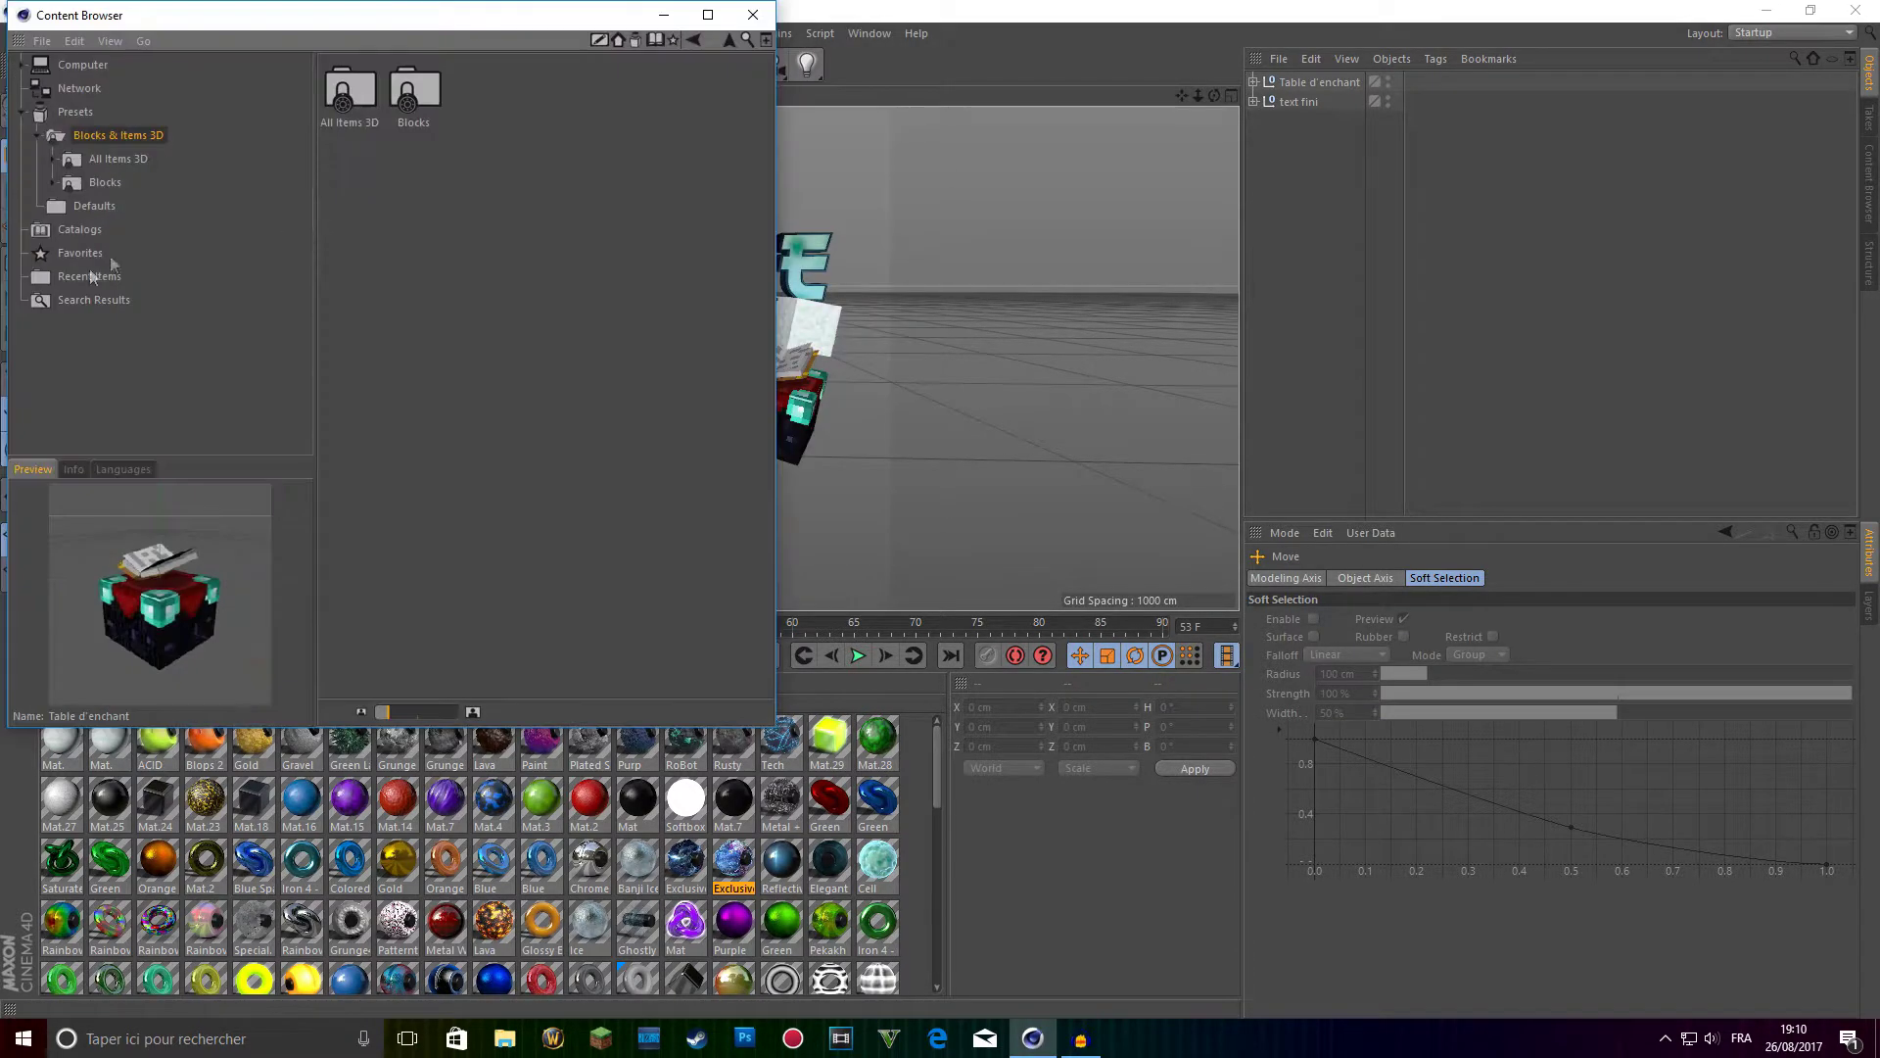
{"action": "left_click", "coordinate": [119, 181]}
{"action": "left_click", "coordinate": [140, 159]}
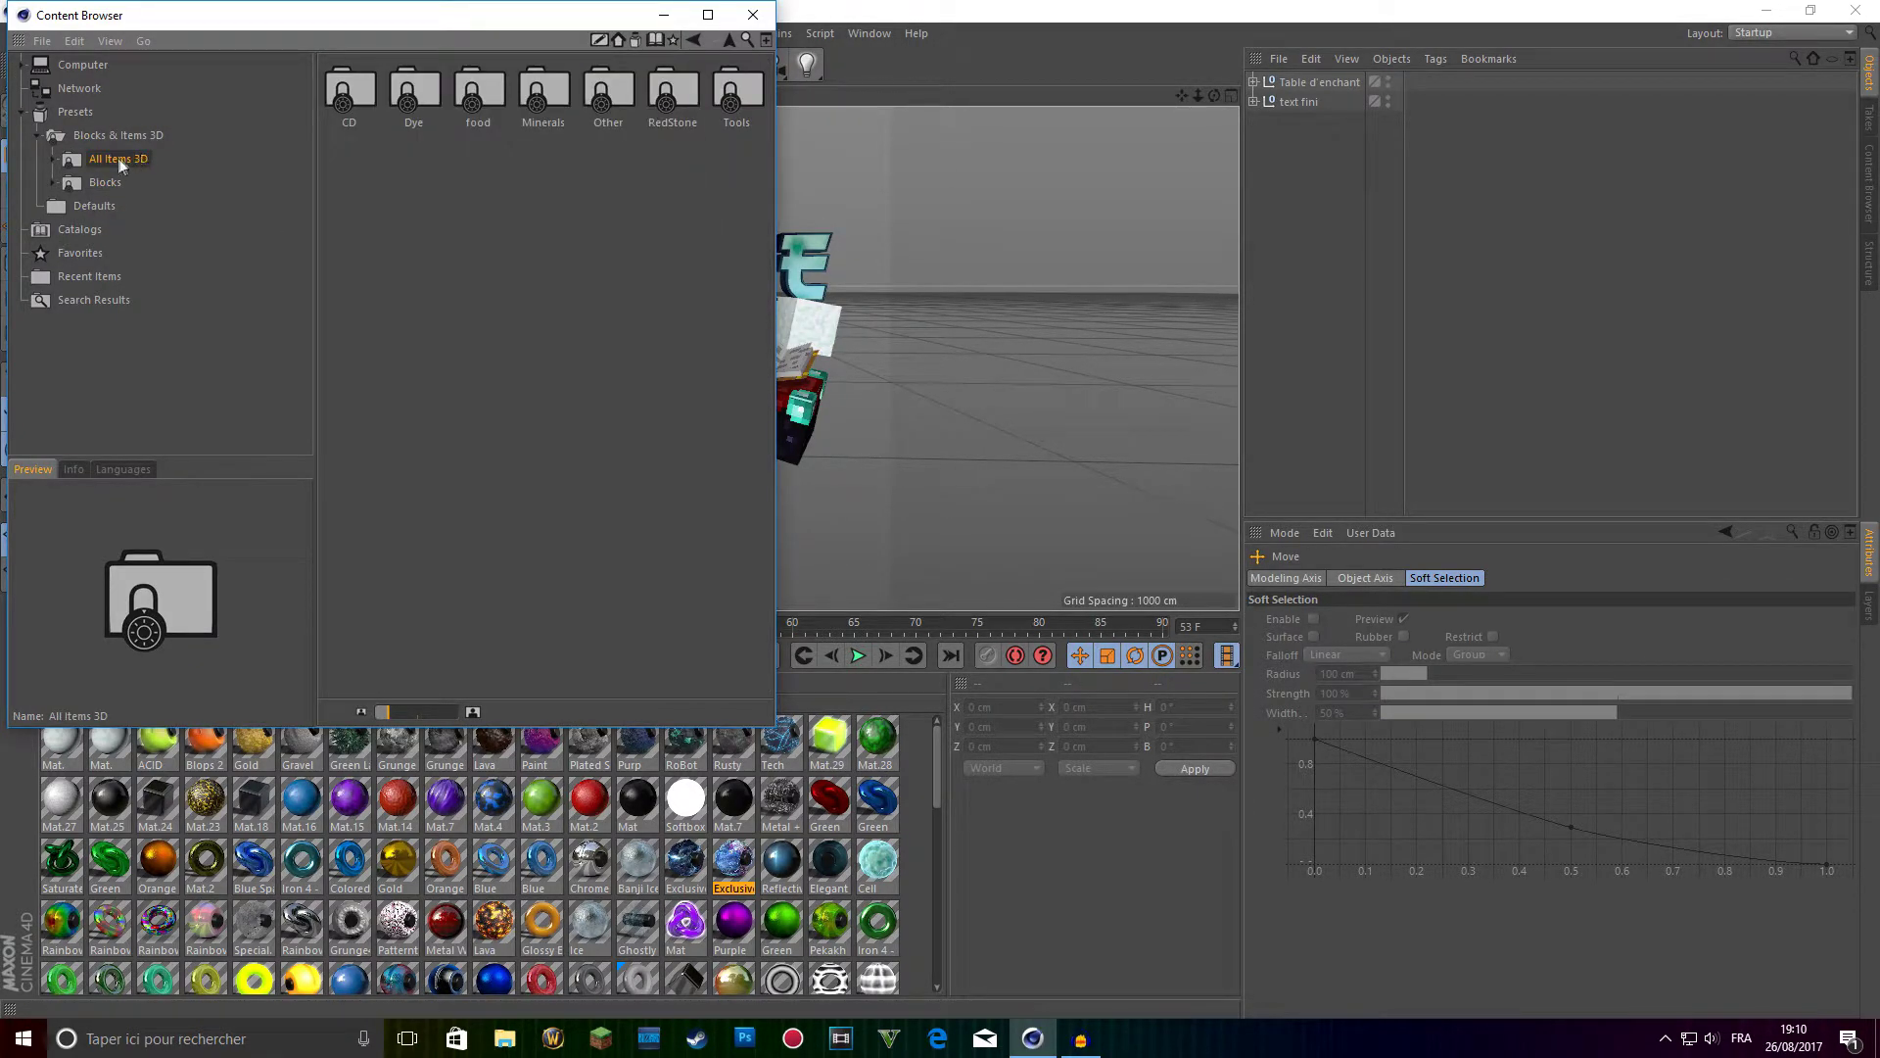
{"action": "left_click", "coordinate": [103, 184]}
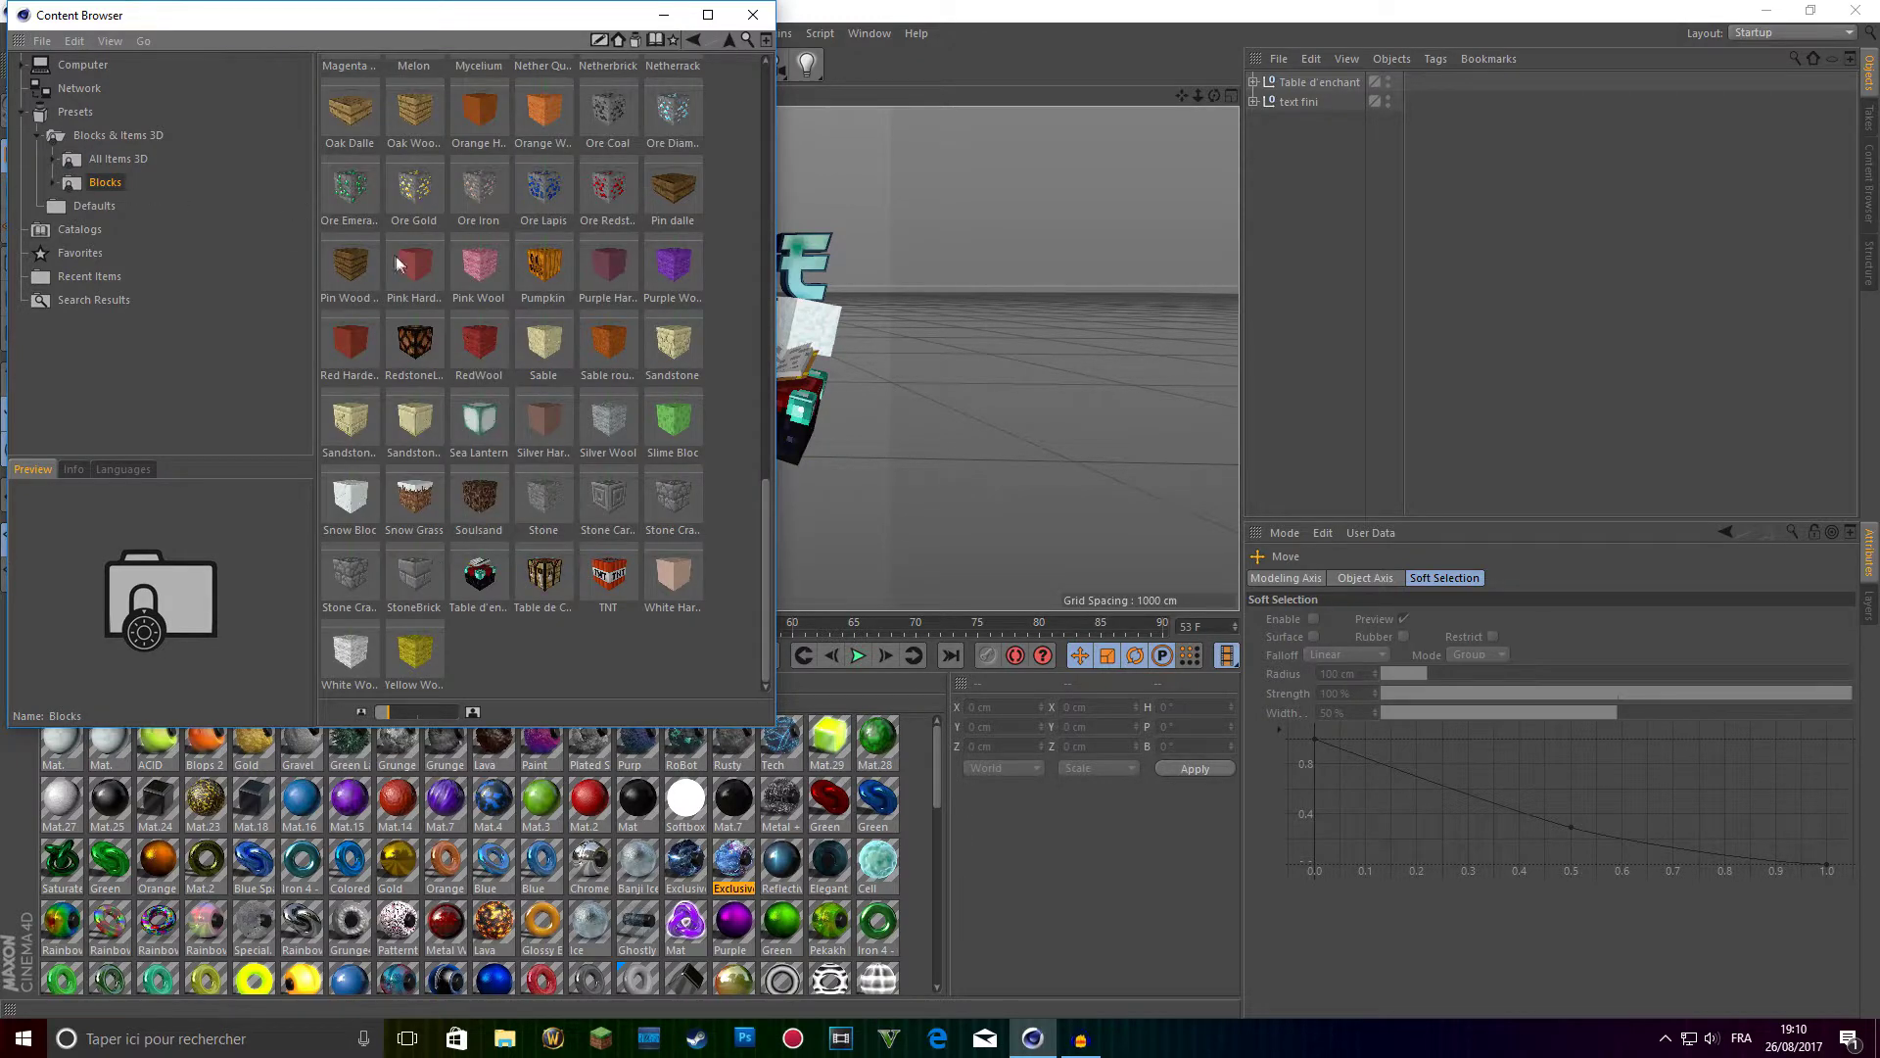
{"action": "scroll", "coordinate": [396, 257], "scroll_direction": "down", "scroll_amount": 10}
{"action": "scroll", "coordinate": [397, 259], "scroll_direction": "up", "scroll_amount": 10}
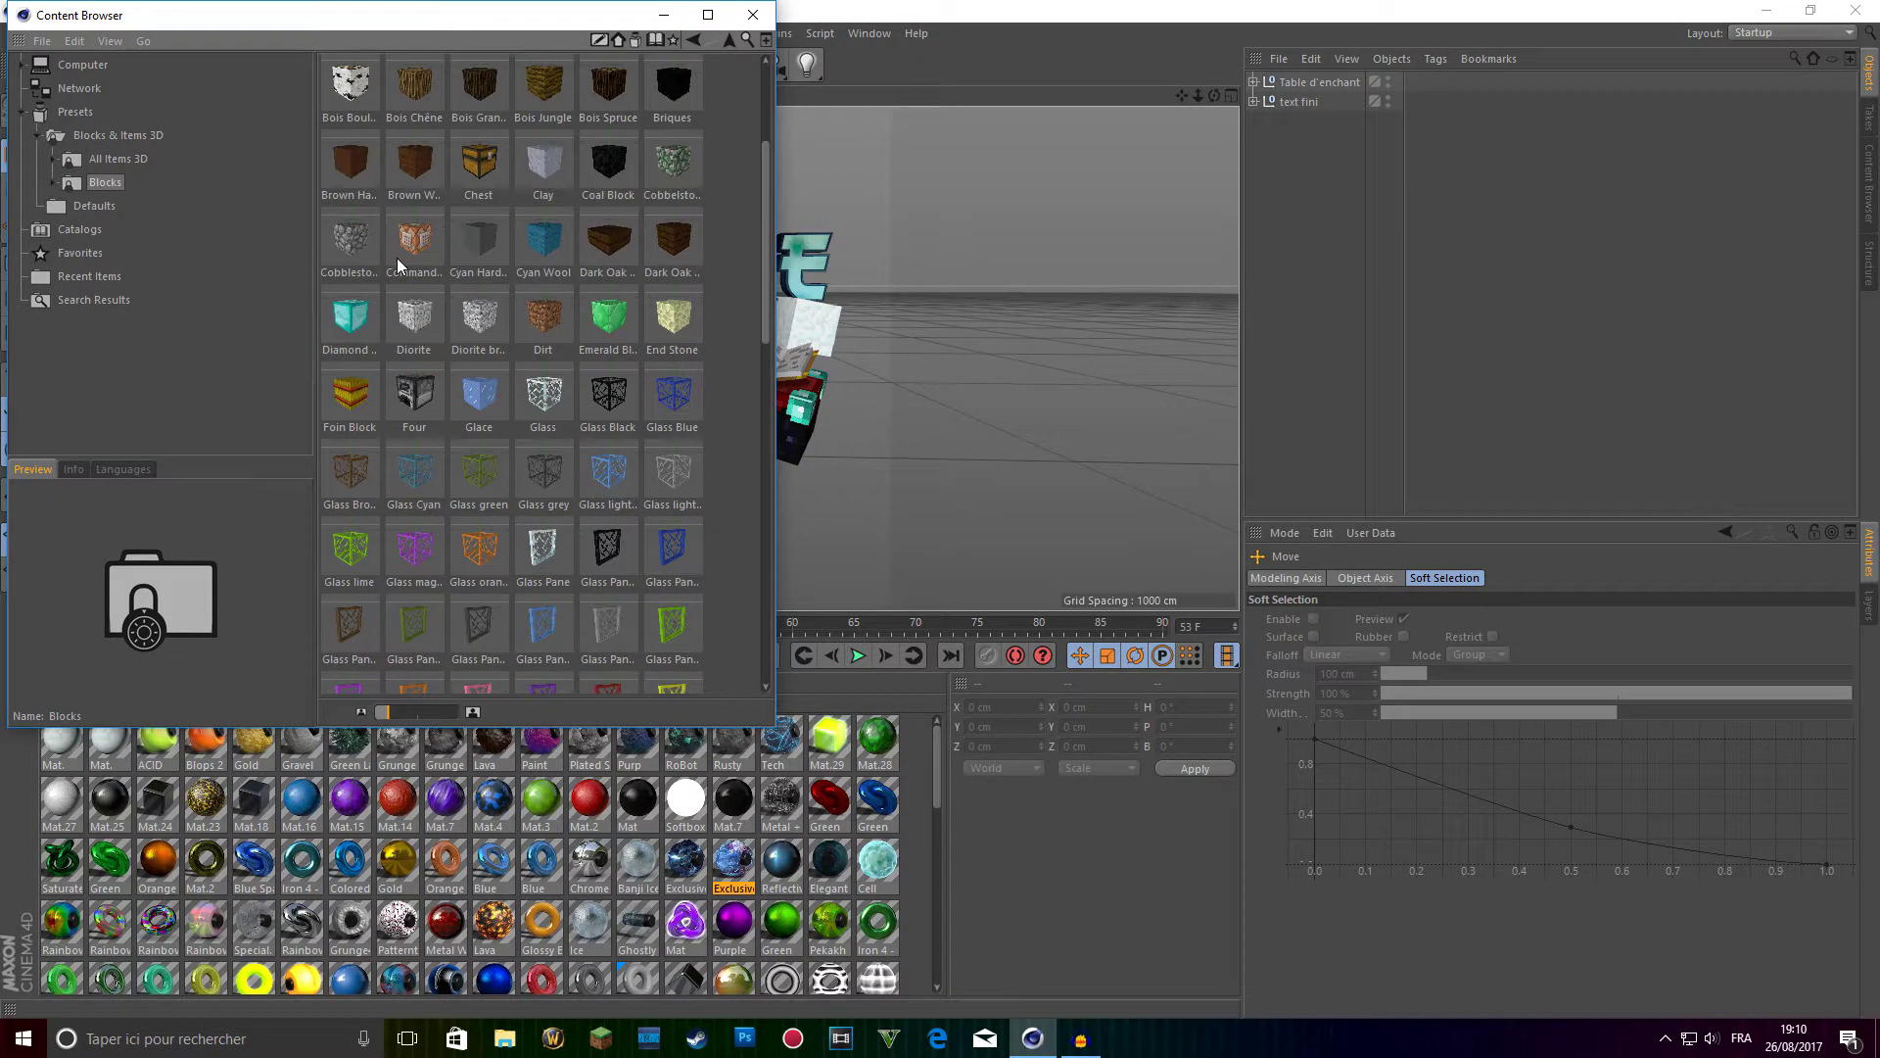
{"action": "double_click", "coordinate": [615, 118]}
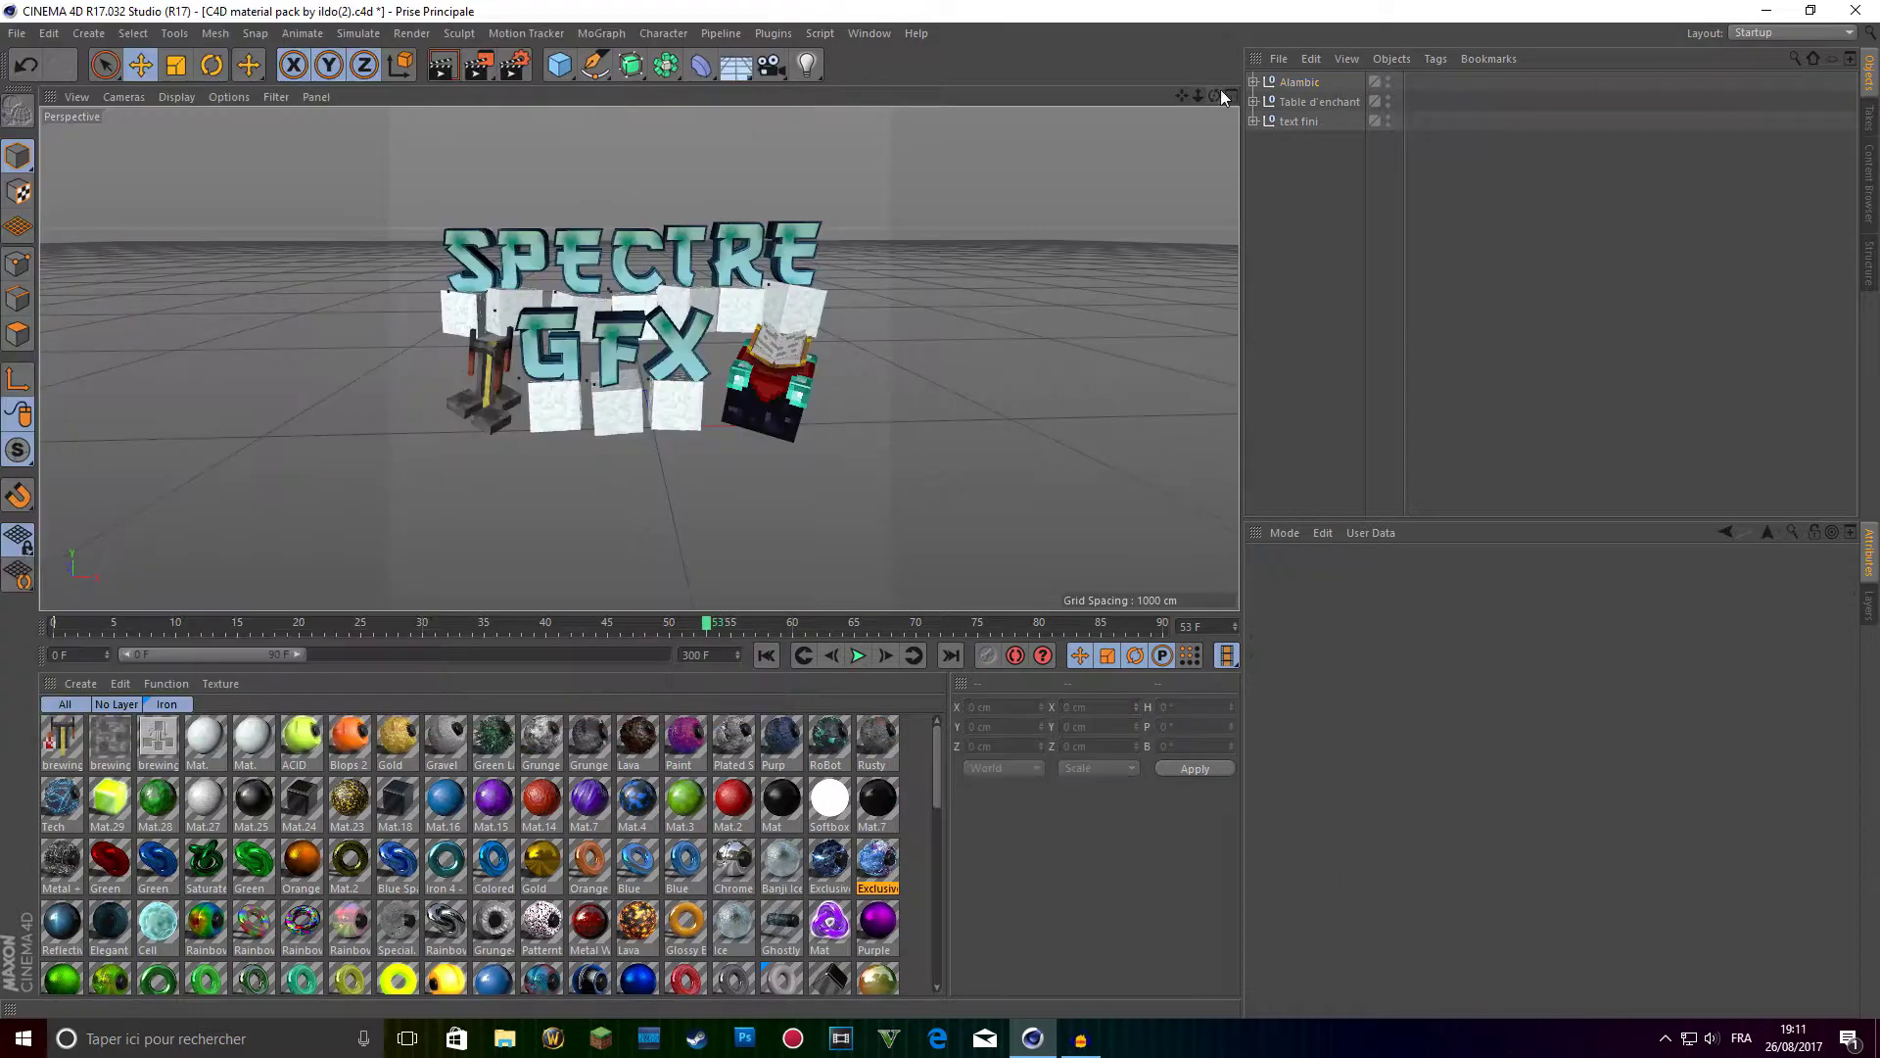
{"action": "left_click_drag", "start_coordinate": [1216, 96], "coordinate": [1187, 103]}
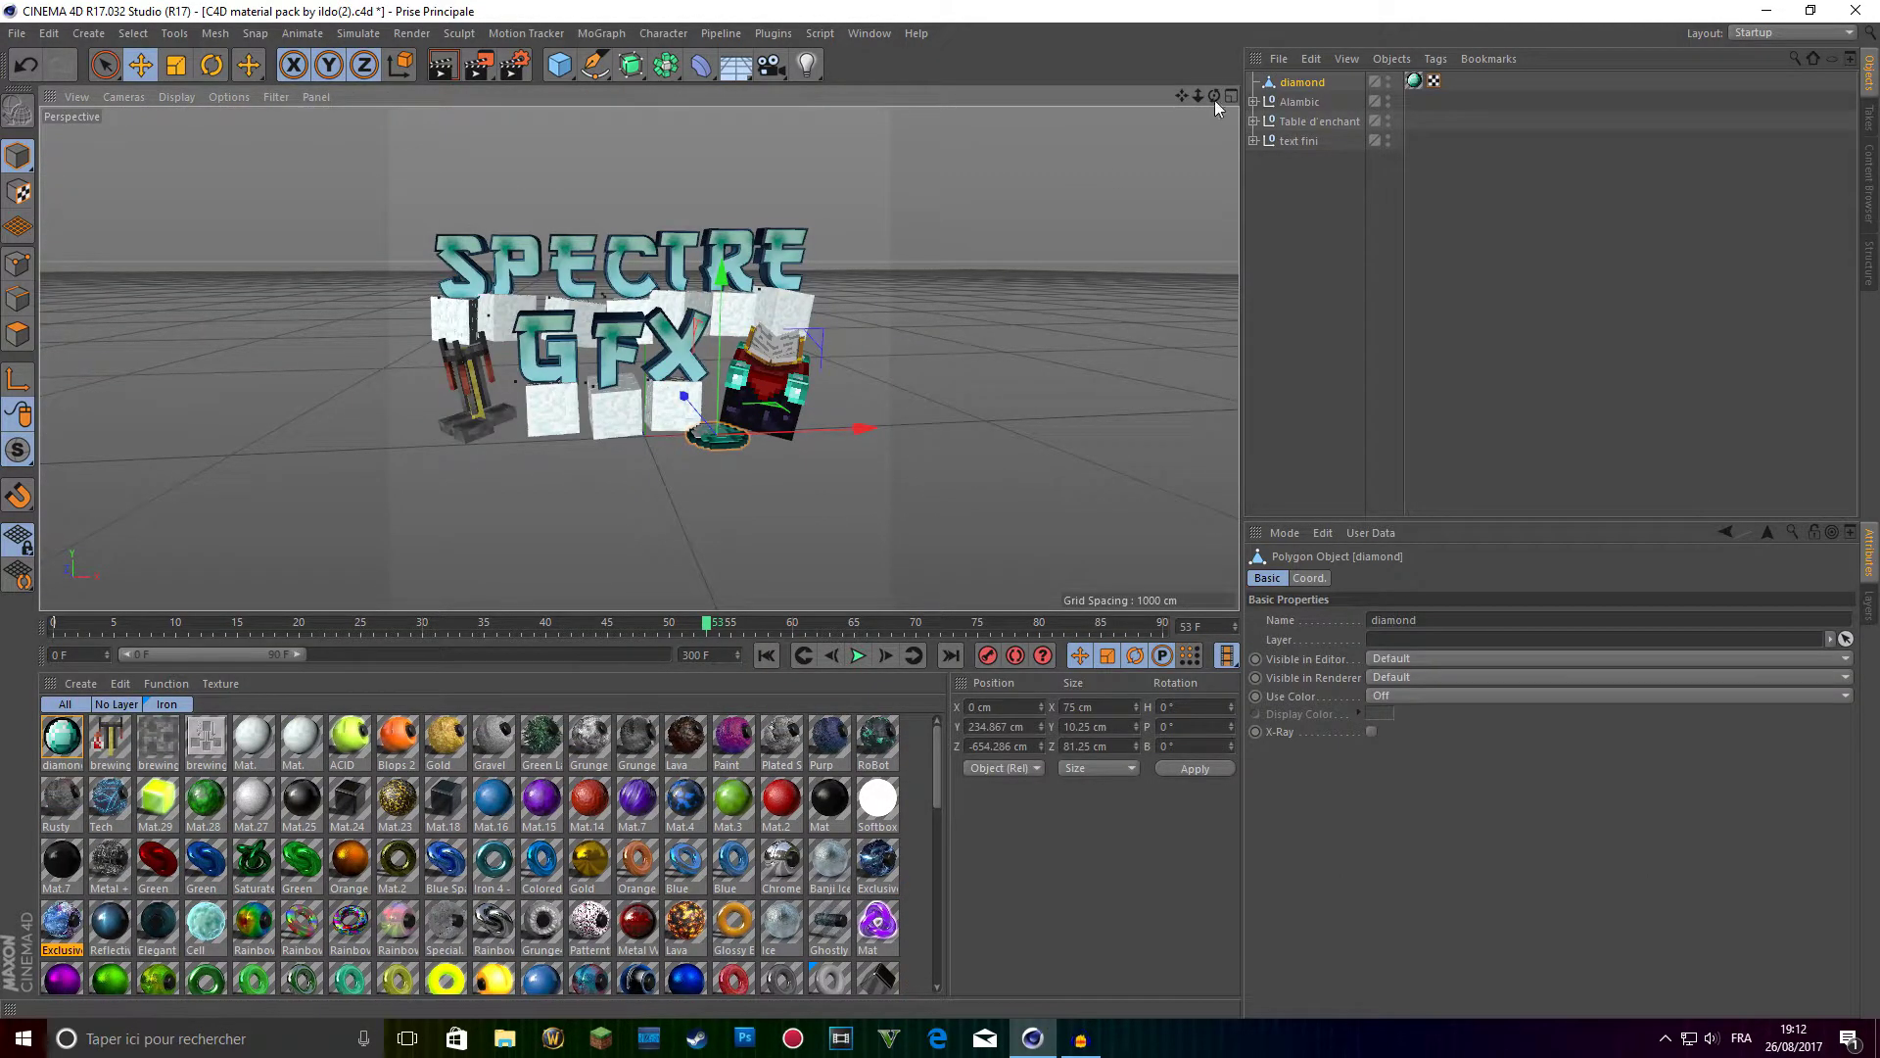
Rotate the diamond upright to face the front and place it beside the final E of SPECTRE.
{"action": "left_click_drag", "start_coordinate": [1216, 98], "coordinate": [1149, 85]}
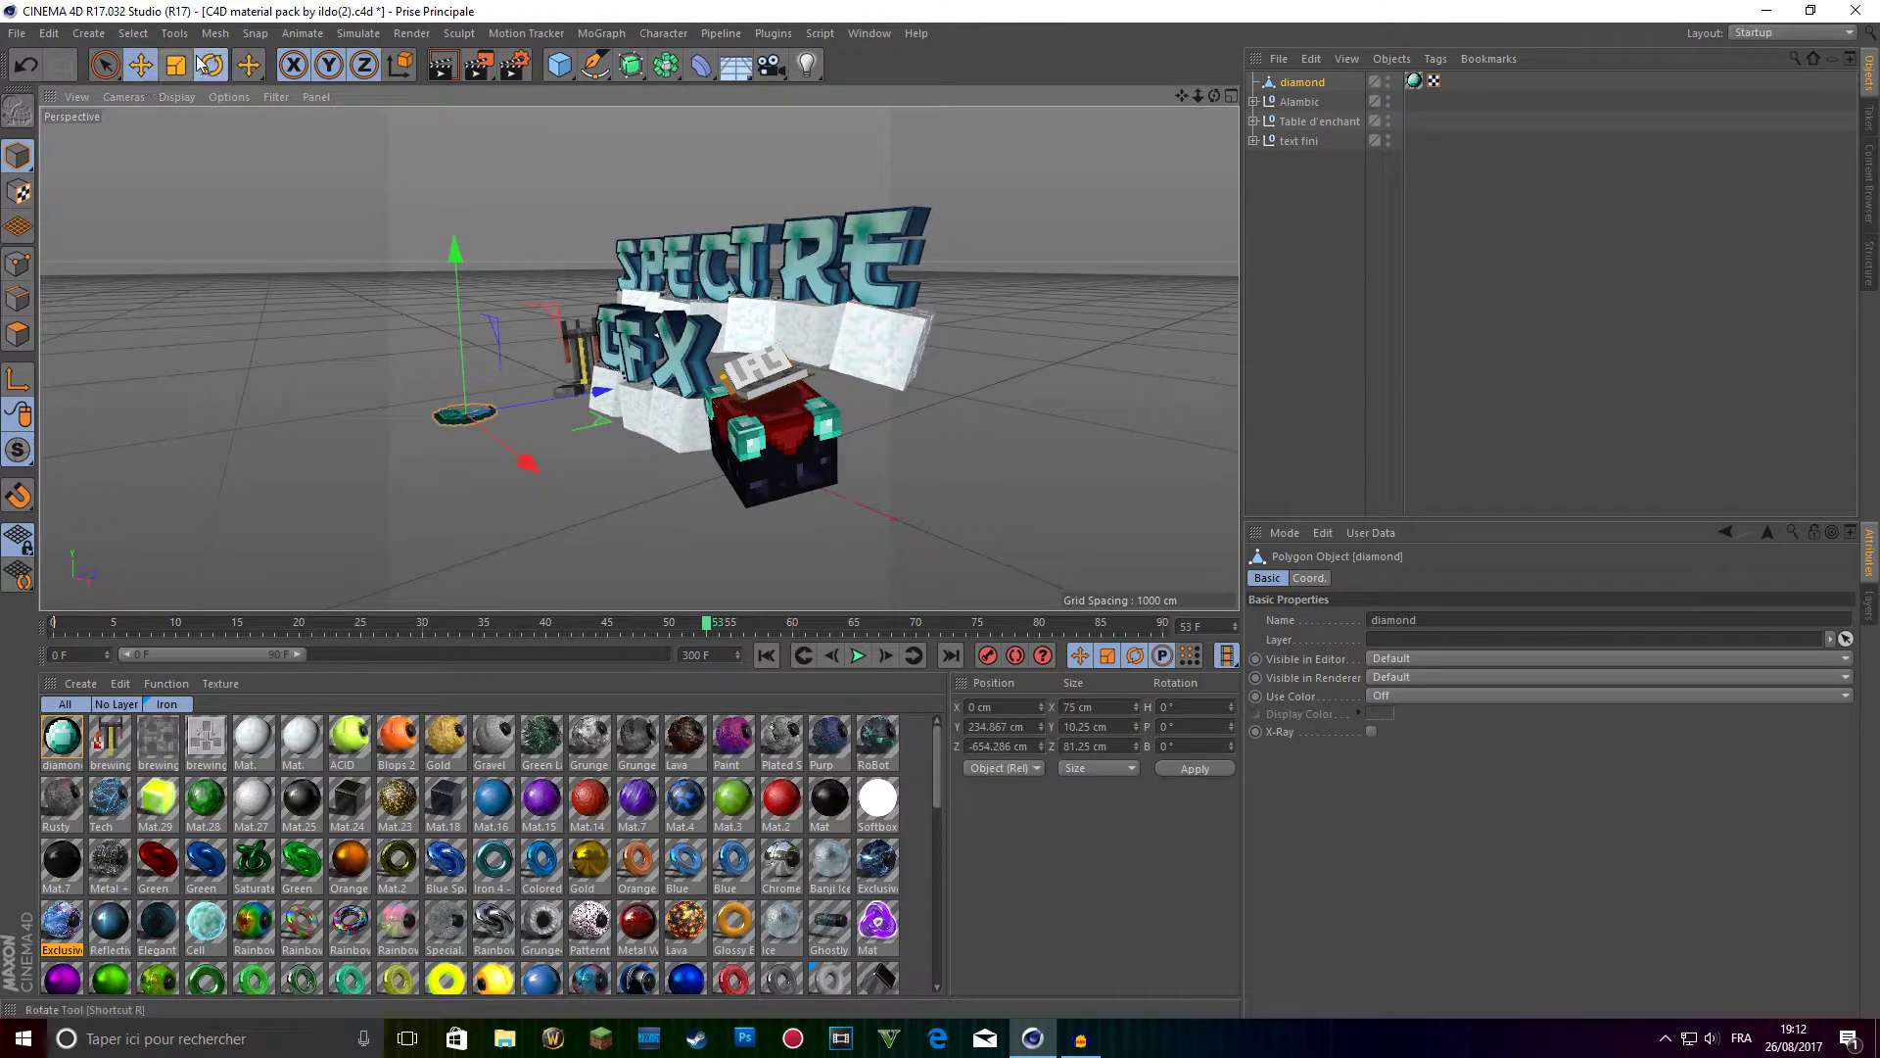
{"action": "left_click", "coordinate": [211, 65]}
{"action": "left_click_drag", "start_coordinate": [476, 326], "coordinate": [467, 294]}
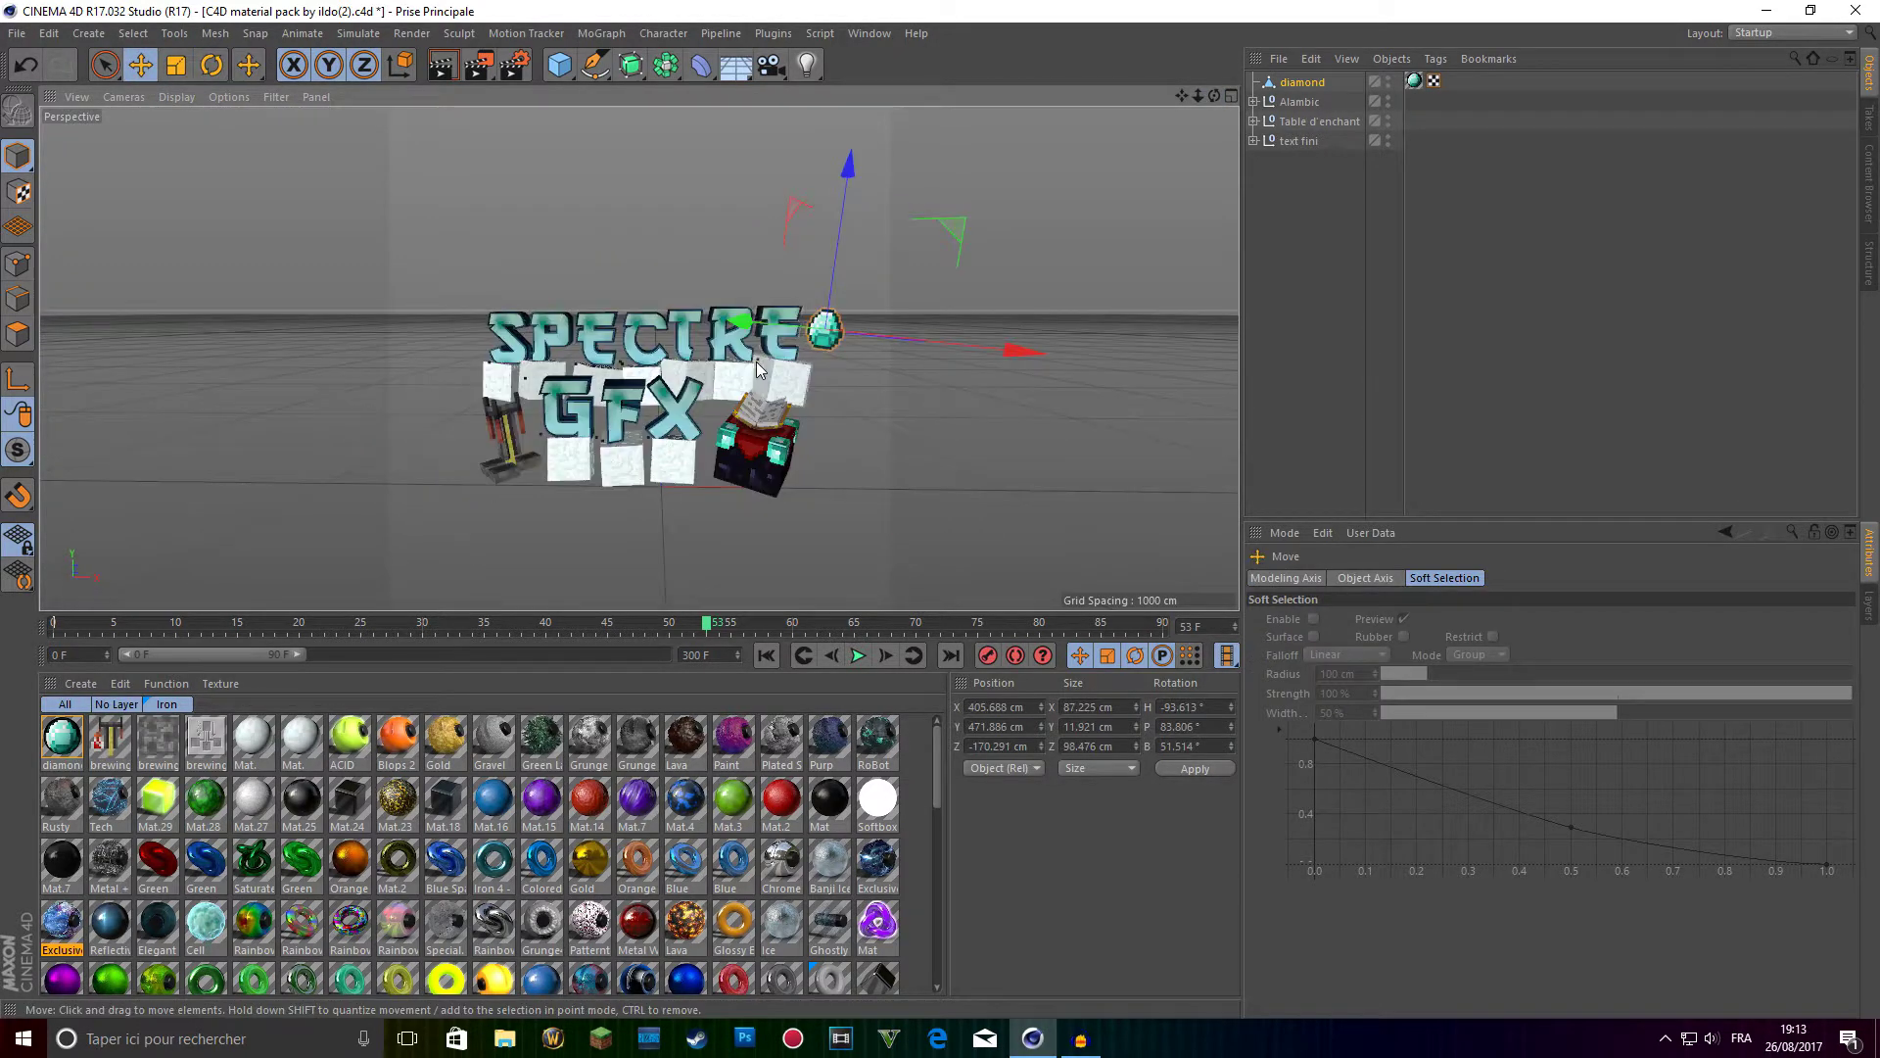
{"action": "scroll", "coordinate": [757, 369], "scroll_direction": "up", "scroll_amount": 2}
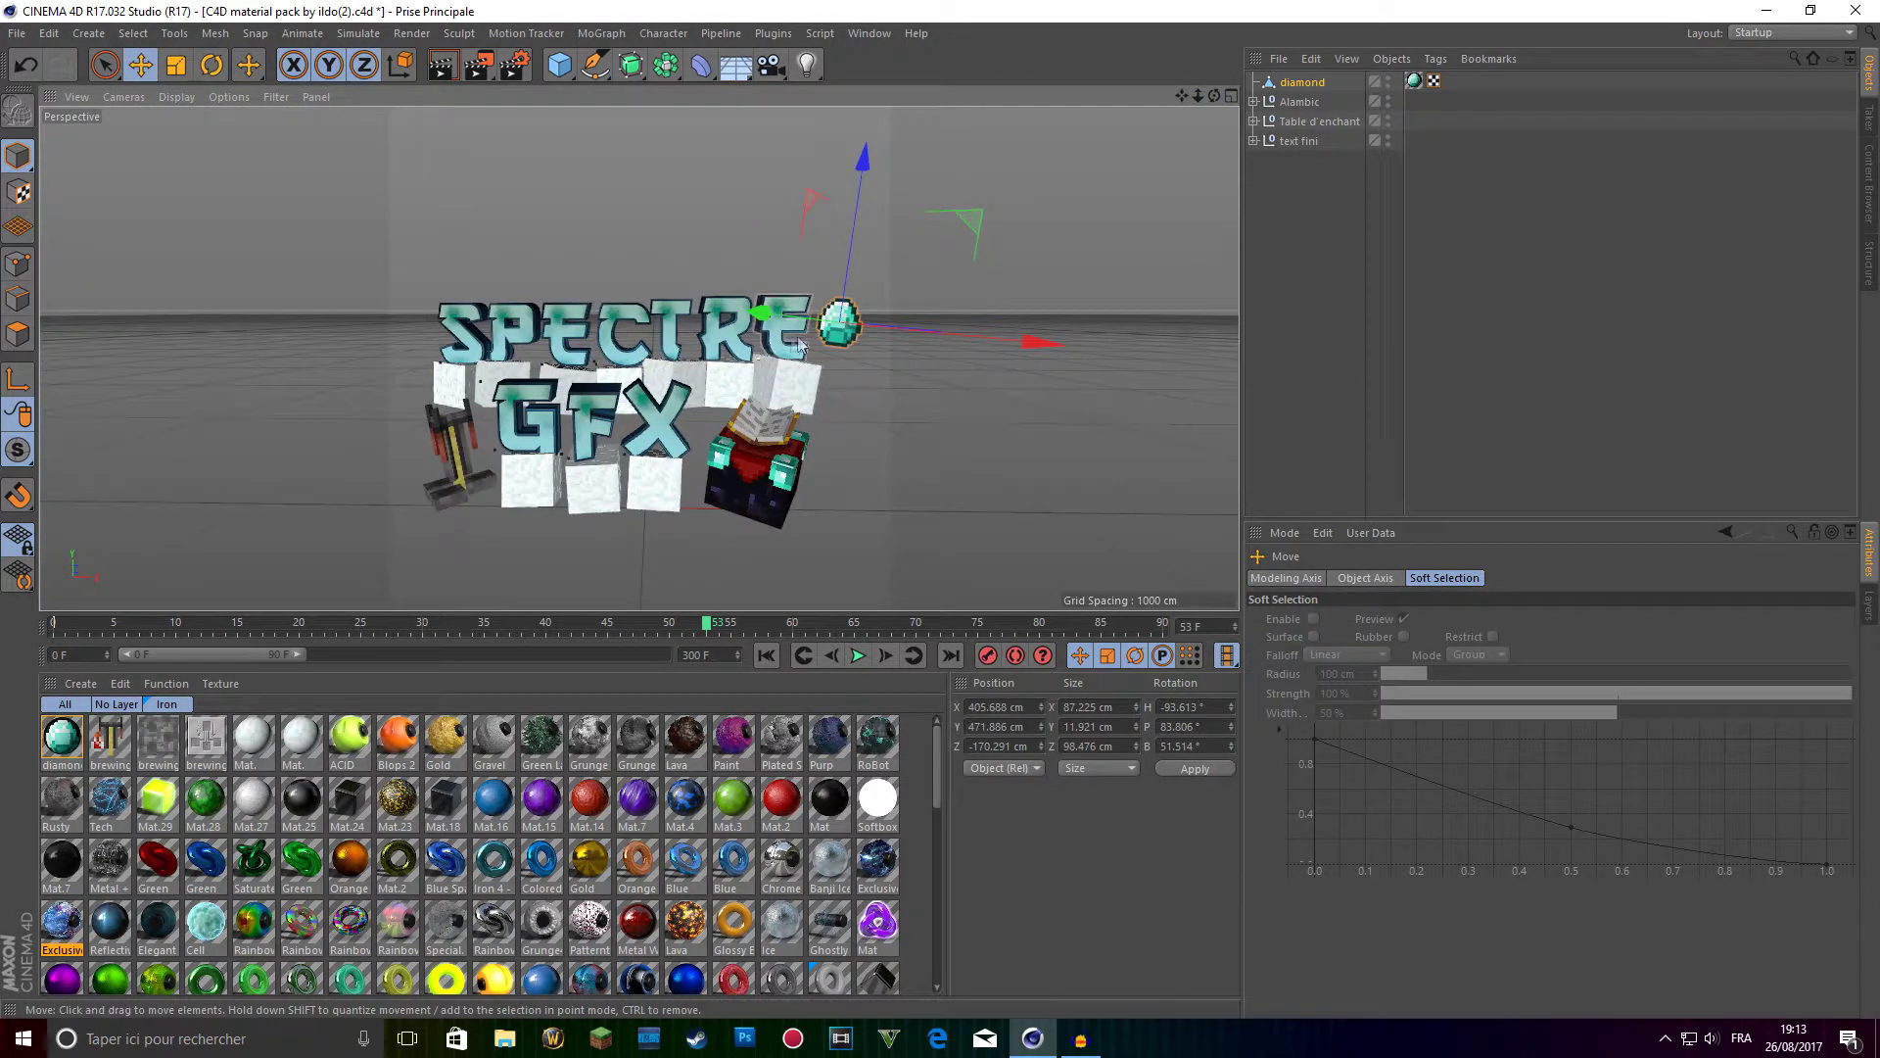
{"action": "left_click", "coordinate": [176, 65]}
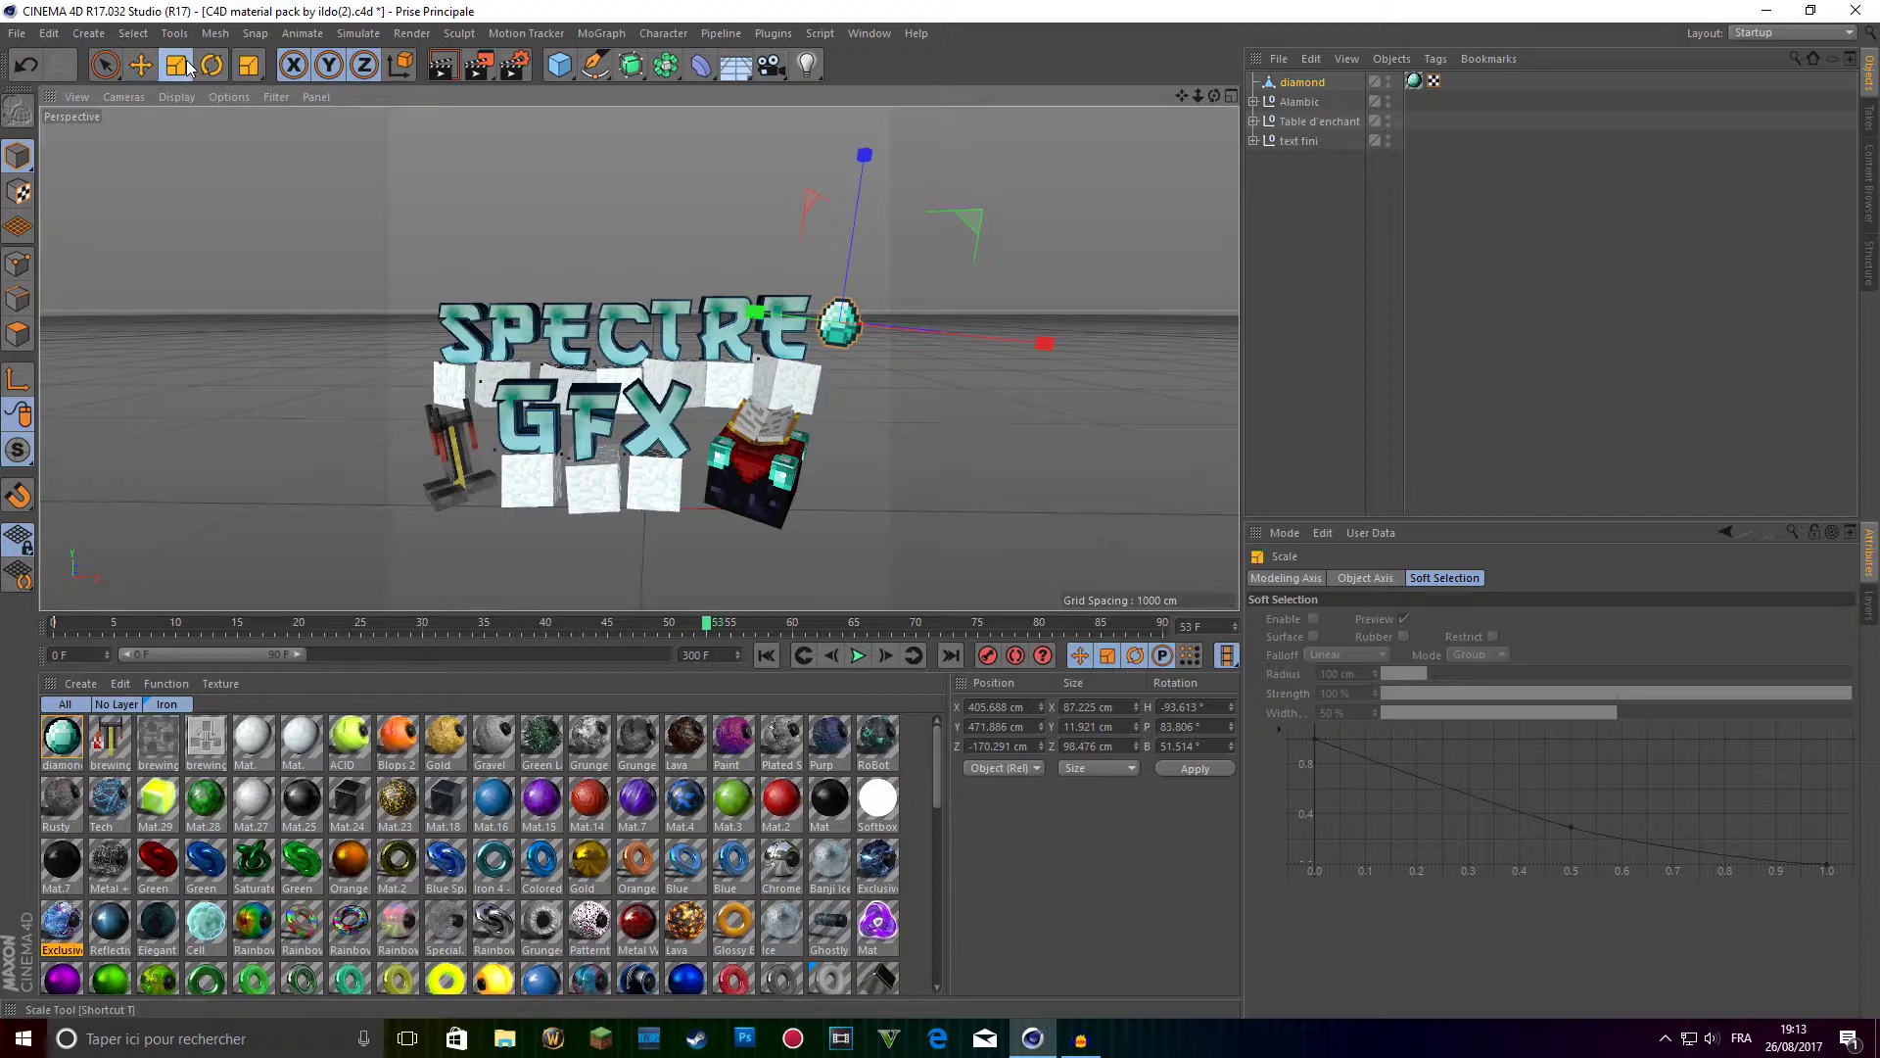
Add a Floor object and rotate it upright to a pitch of about -84°.
{"action": "left_click", "coordinate": [735, 66]}
{"action": "key", "text": "r"}
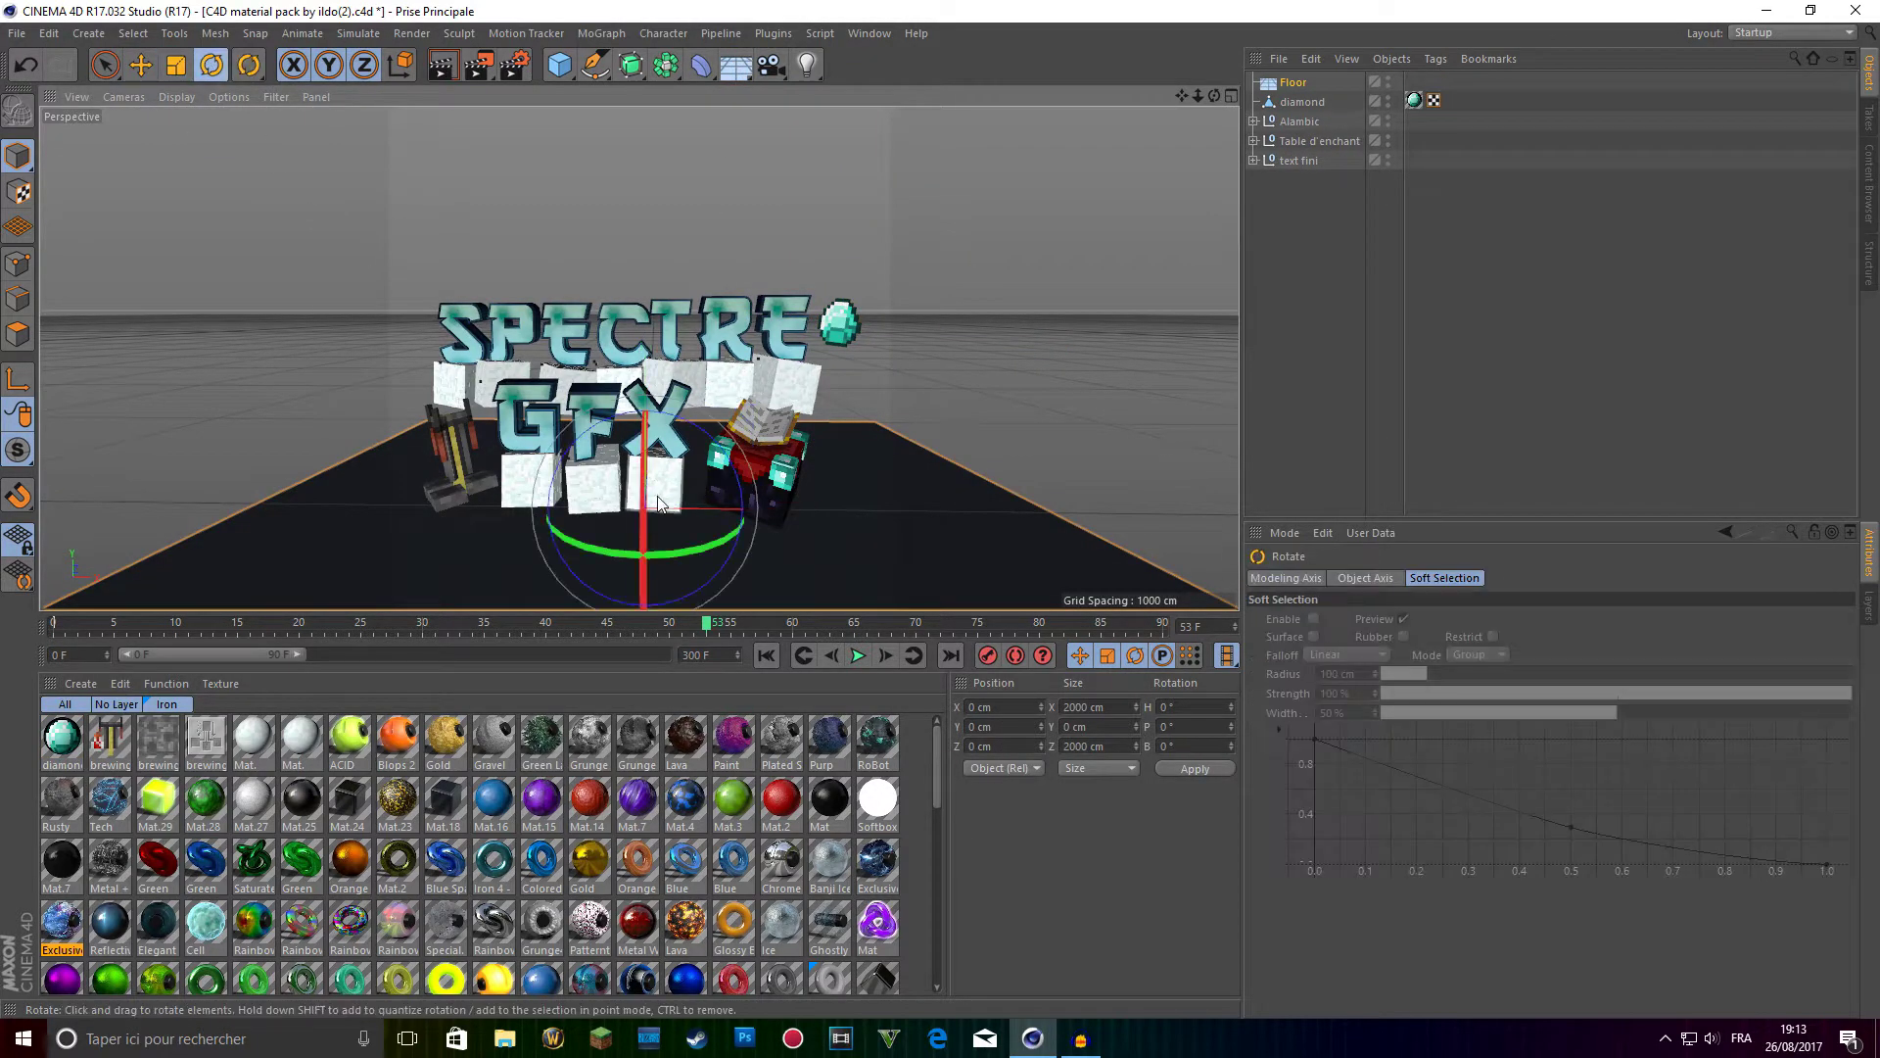
{"action": "left_click_drag", "start_coordinate": [631, 499], "coordinate": [503, 403]}
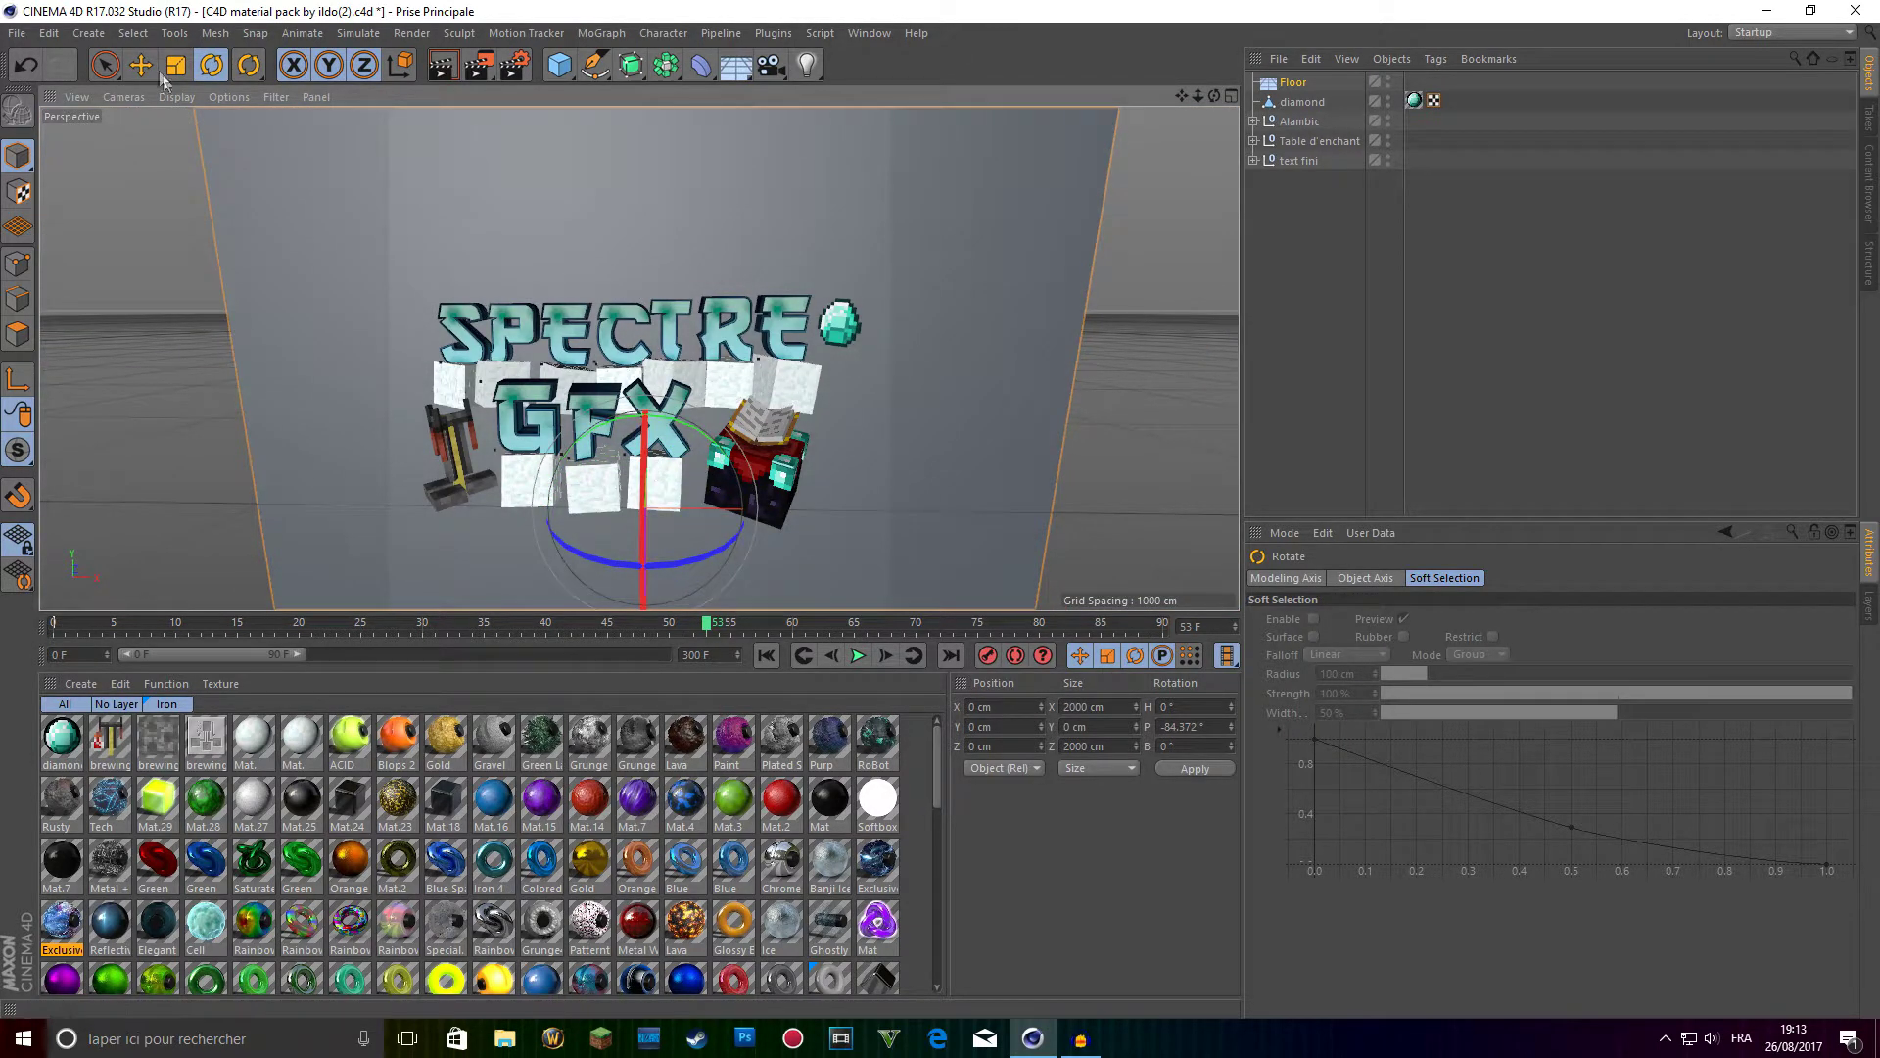
Move the floor behind the text as a backdrop, at about Y 41 cm and Z 418 cm.
{"action": "key", "text": "e"}
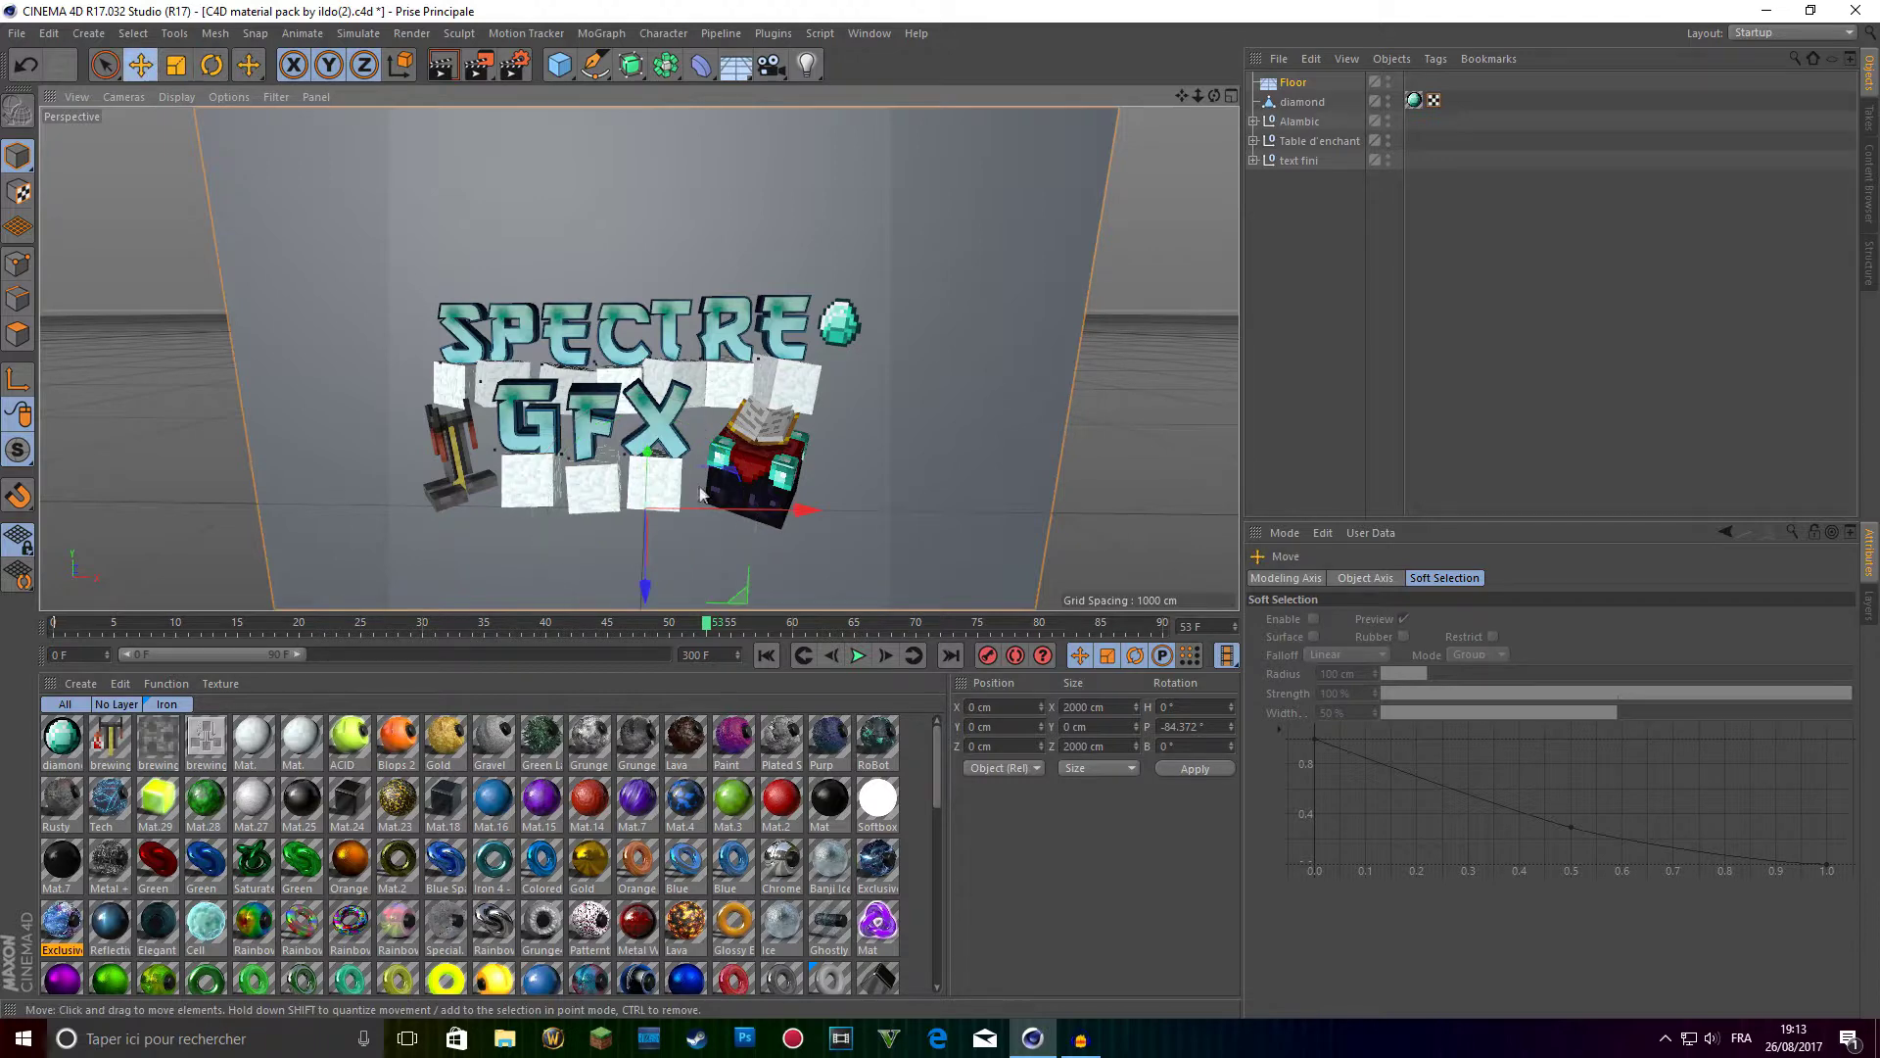
{"action": "left_click_drag", "start_coordinate": [649, 472], "coordinate": [649, 416]}
{"action": "mouse_move", "coordinate": [1214, 96]}
{"action": "left_mouse_down"}
{"action": "mouse_move", "coordinate": [1126, 147]}
{"action": "mouse_move", "coordinate": [1193, 97]}
{"action": "left_mouse_up"}
Create a new material, raise its colour to pure white and apply it to the floor.
{"action": "left_click", "coordinate": [81, 684]}
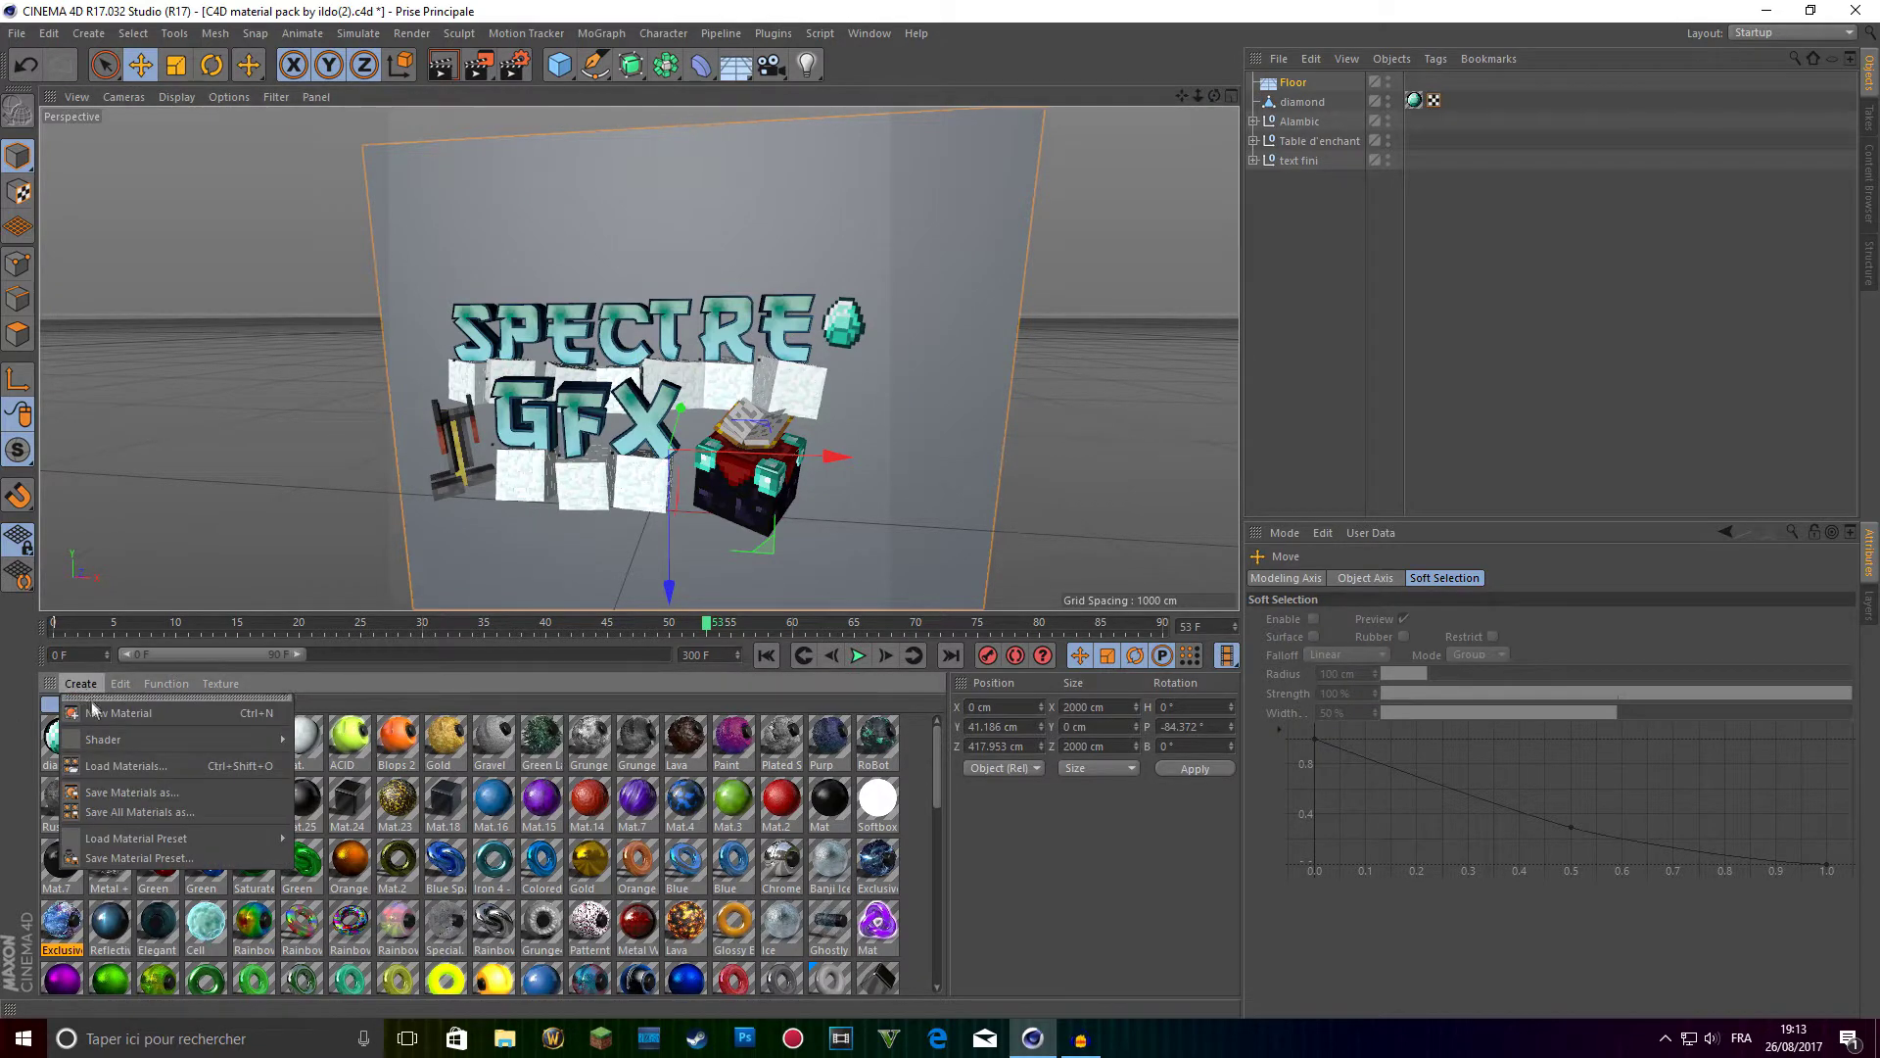
{"action": "left_click", "coordinate": [92, 712]}
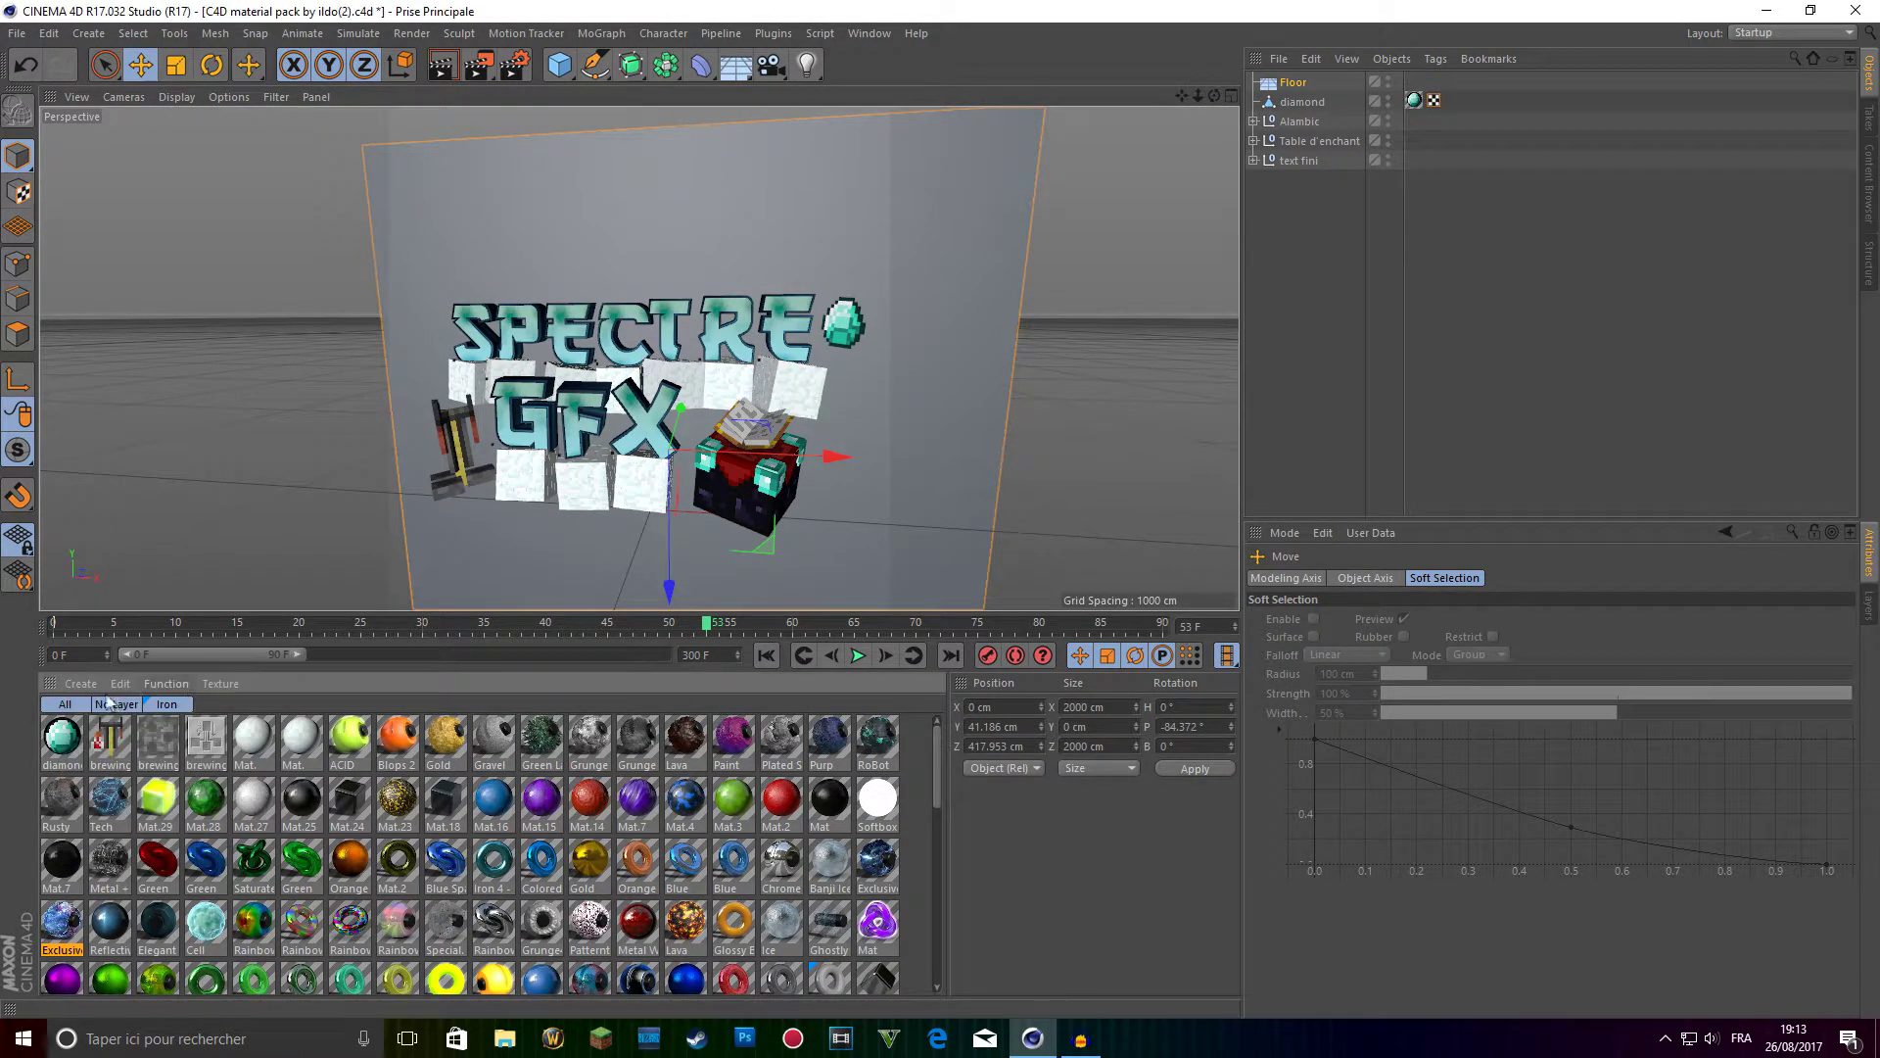
{"action": "left_click", "coordinate": [83, 685]}
{"action": "left_click", "coordinate": [92, 712]}
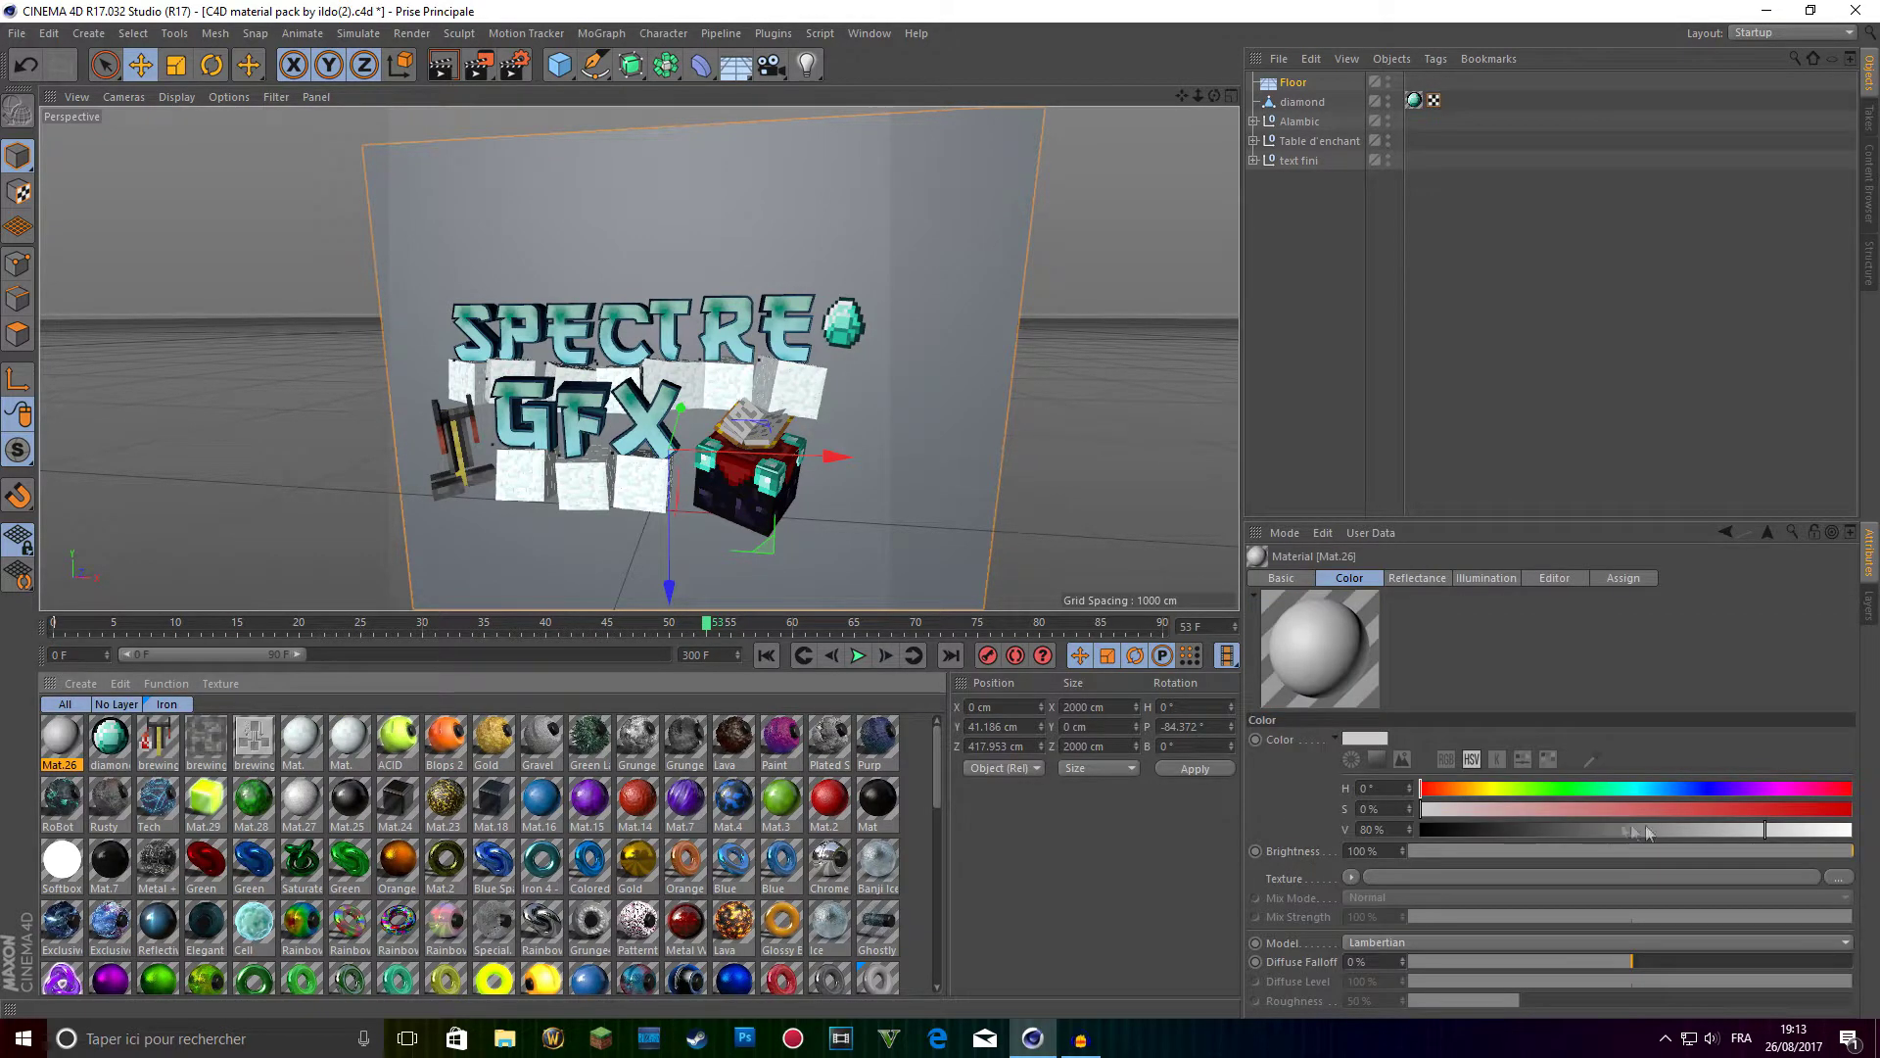
{"action": "left_click_drag", "start_coordinate": [1810, 838], "coordinate": [1853, 830]}
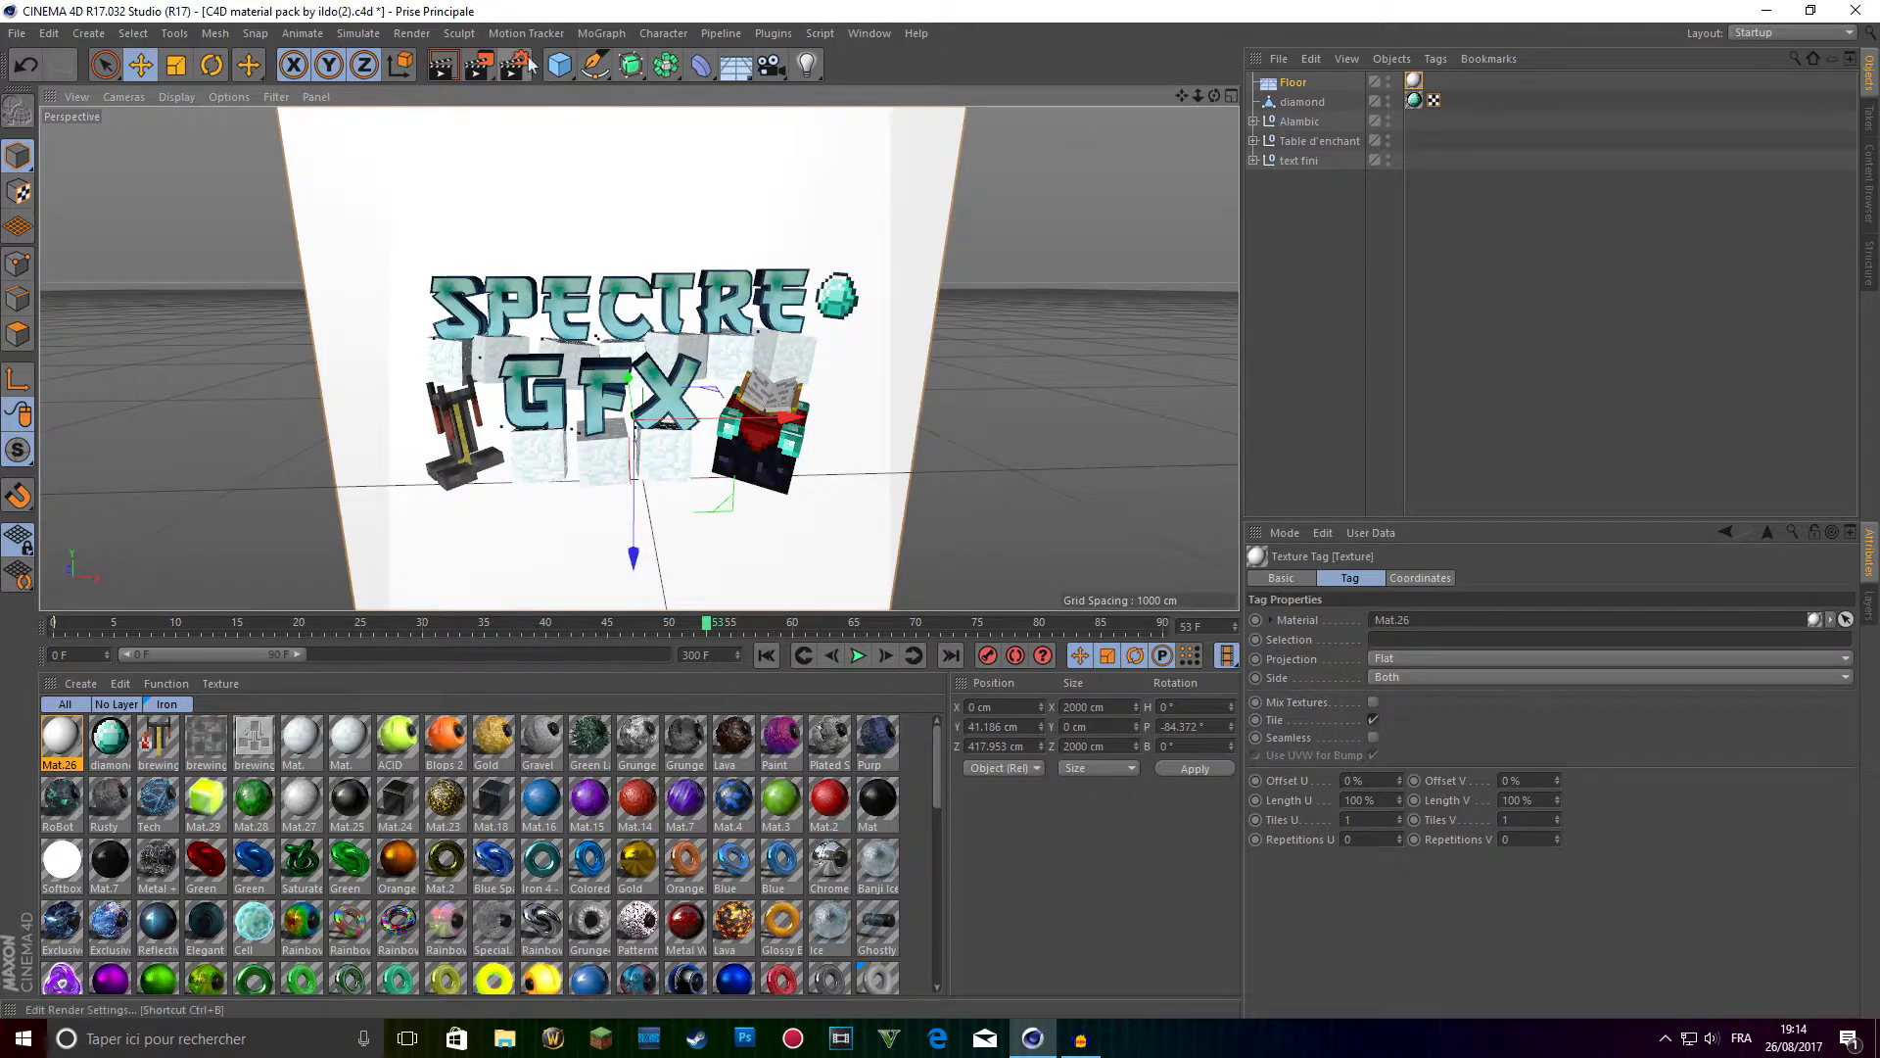
Review the render output presets and render the current frame at 4096 × 4096 pixels in the Picture Viewer.
{"action": "left_click", "coordinate": [506, 68]}
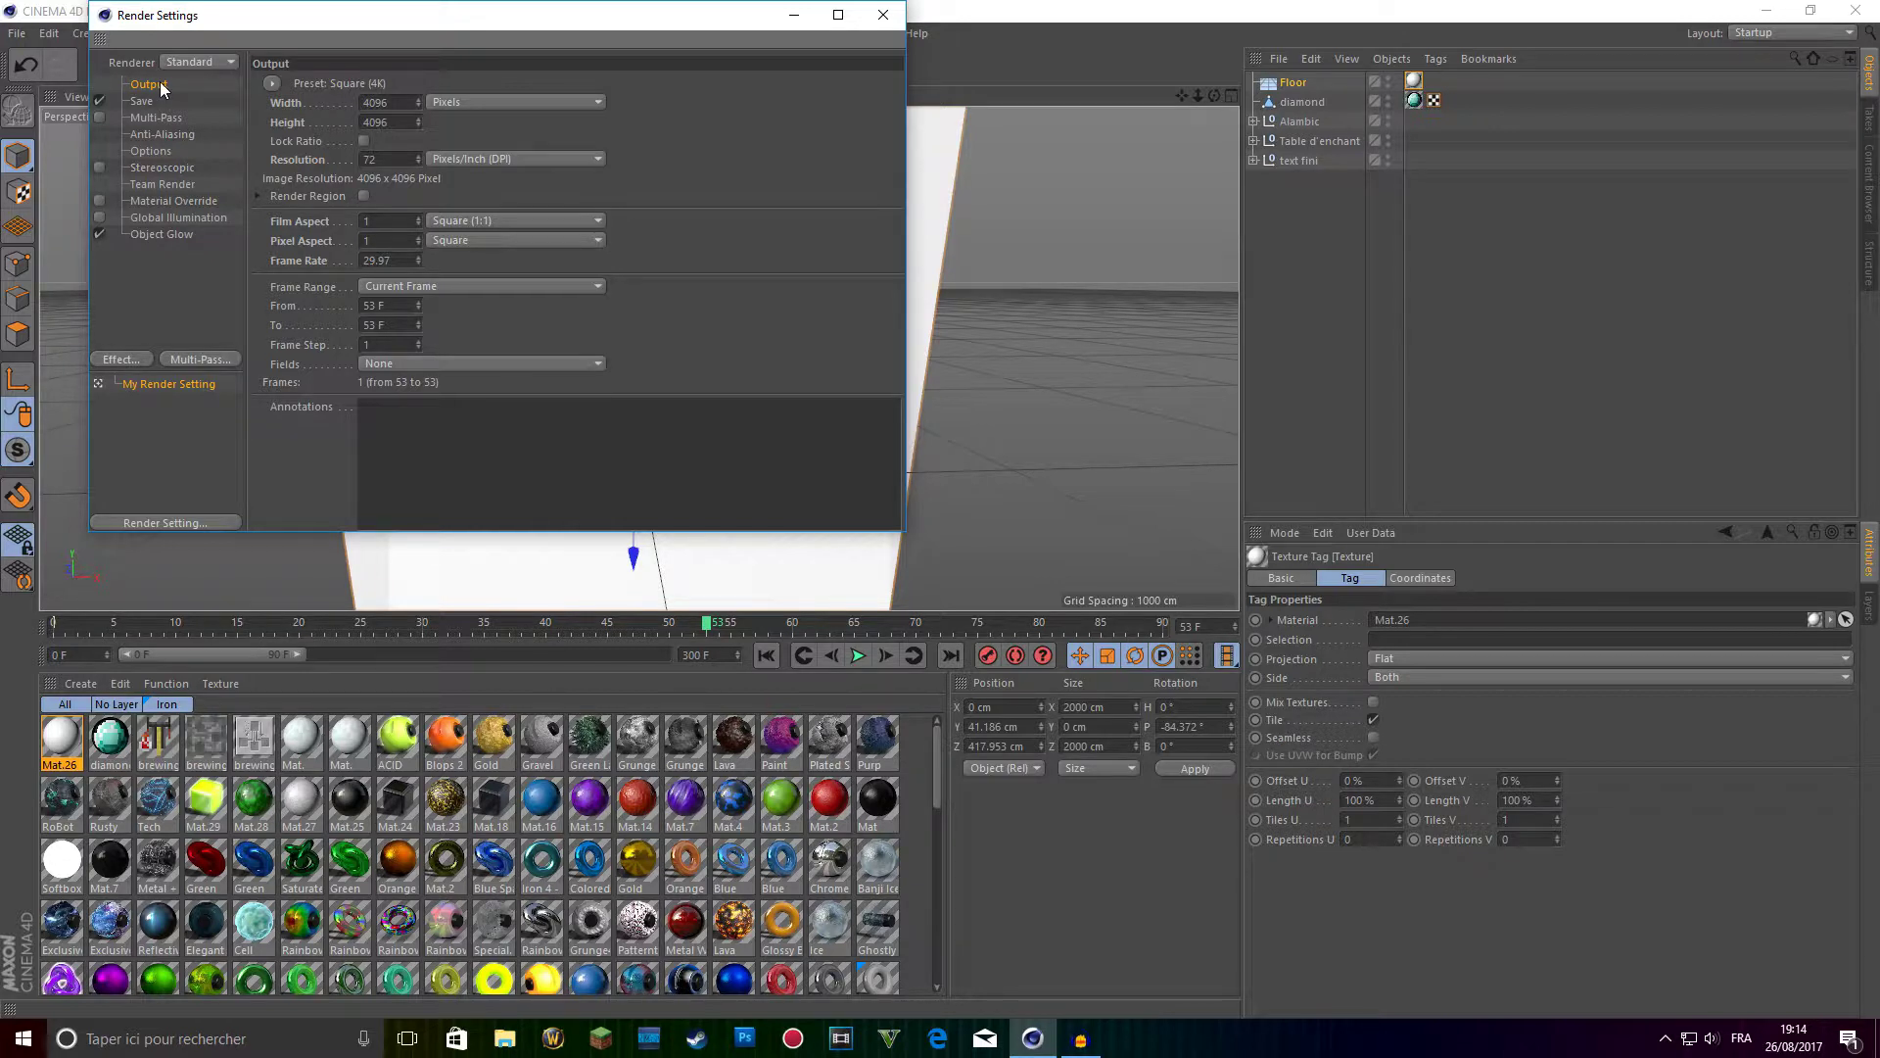
{"action": "left_click", "coordinate": [273, 83]}
{"action": "mouse_move", "coordinate": [313, 104]}
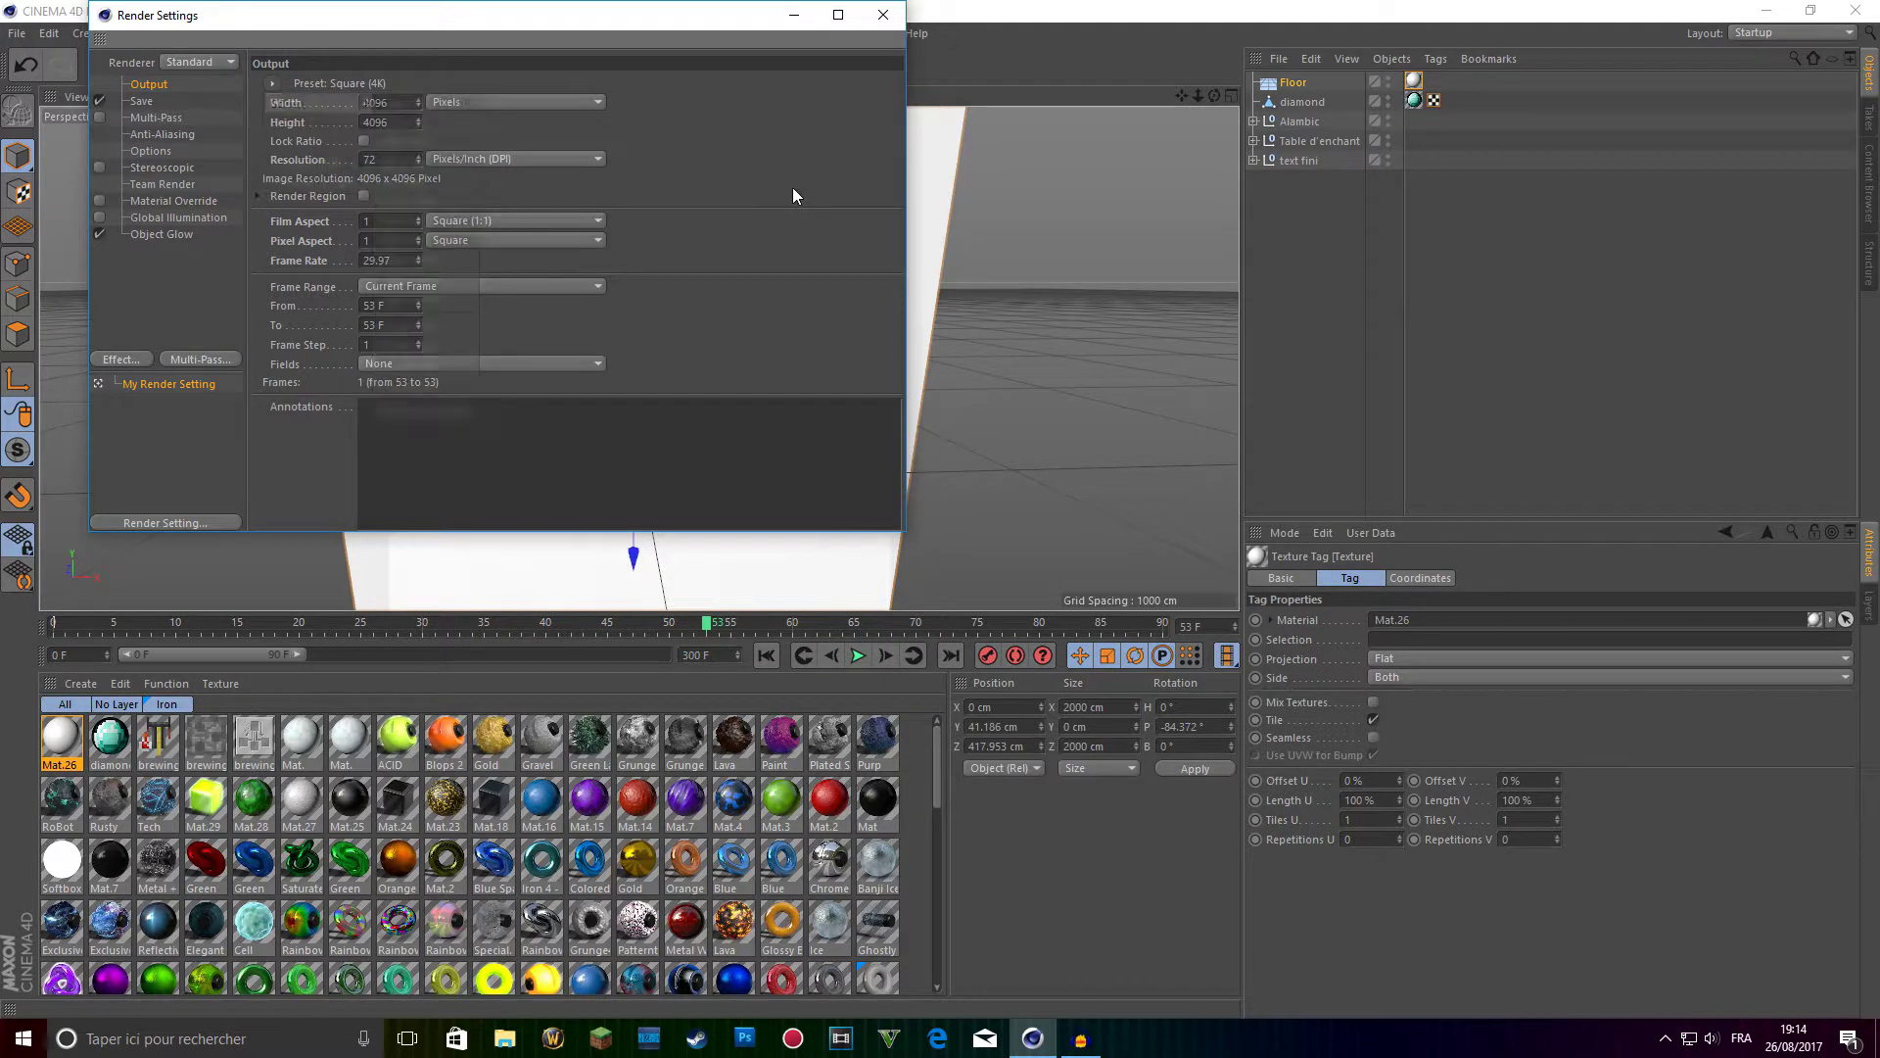
{"action": "left_click", "coordinate": [794, 188]}
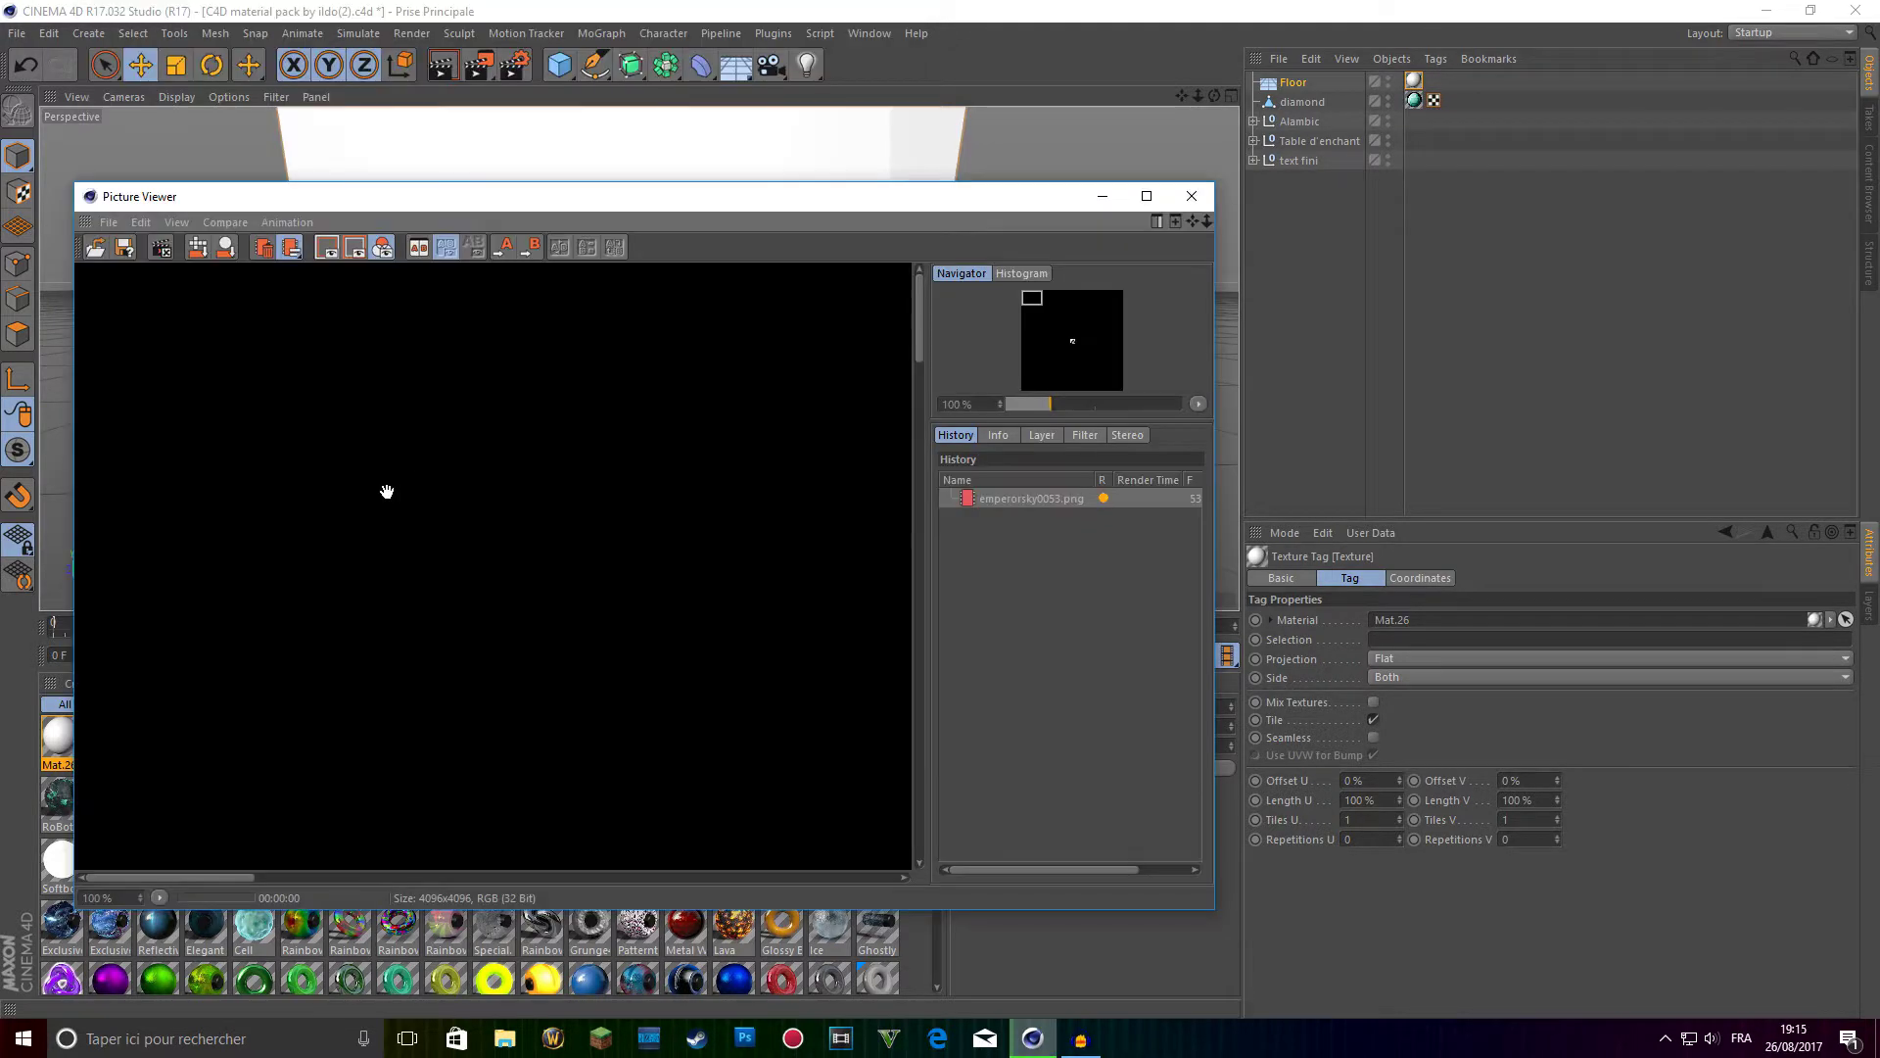
{"action": "scroll", "coordinate": [388, 493], "scroll_direction": "down", "scroll_amount": 11}
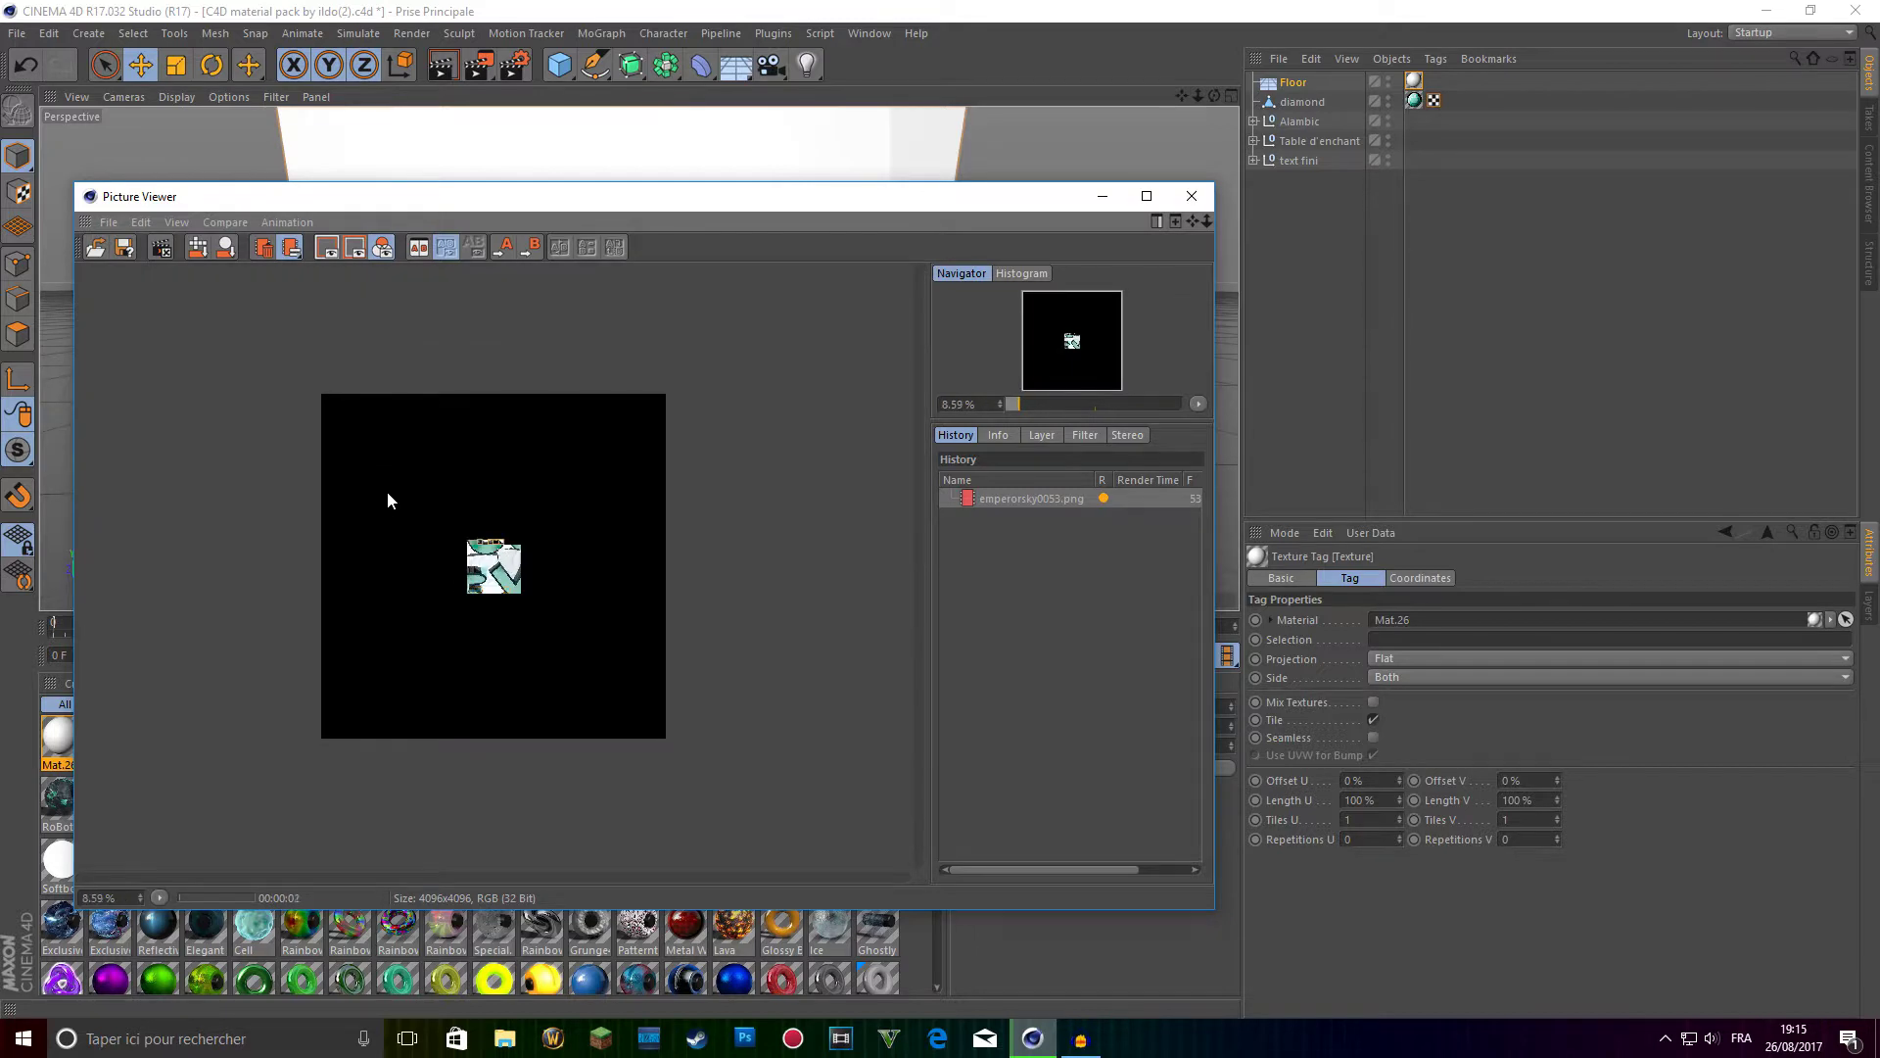